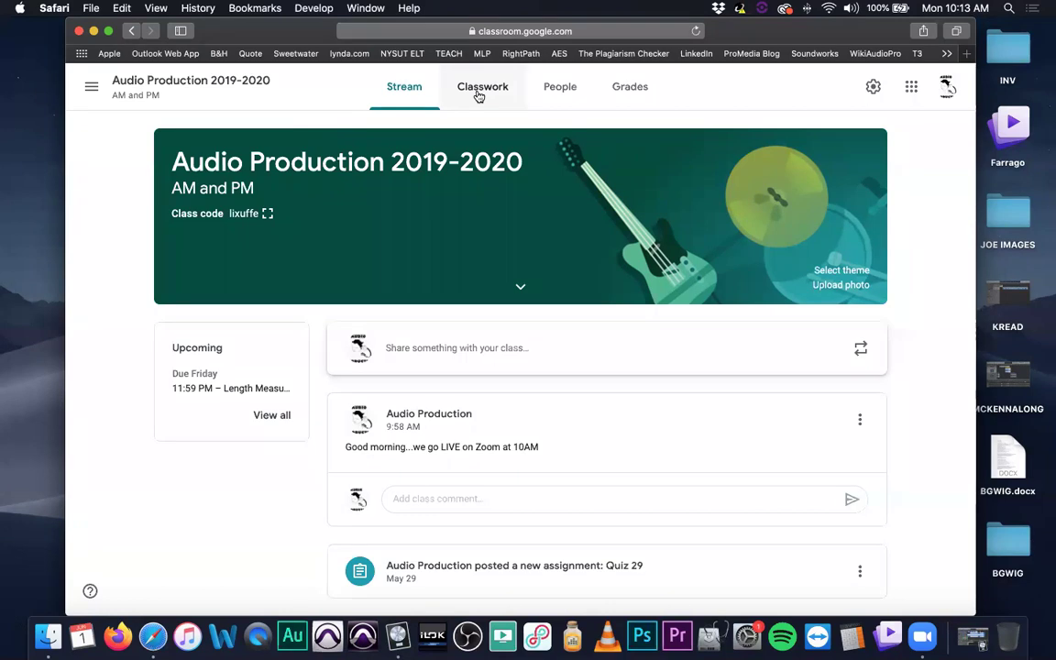
- Look through the Audio Production class's Classwork topics and assignments, and return to the class Stream
left_click(479, 94)
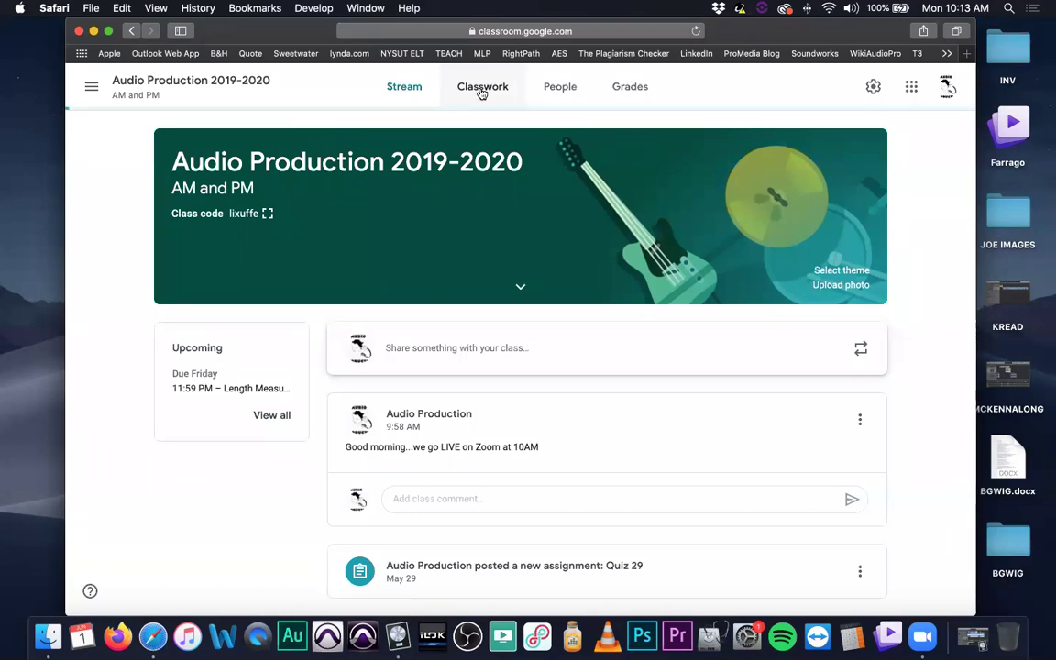
scroll(577, 216, "down", 15)
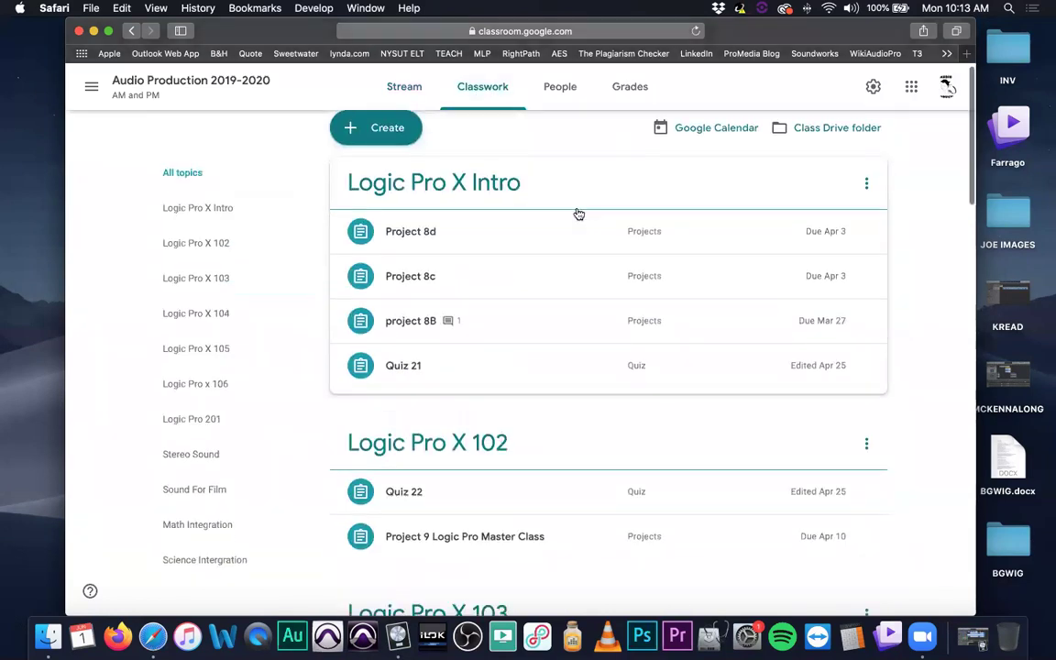
scroll(579, 216, "down", 15)
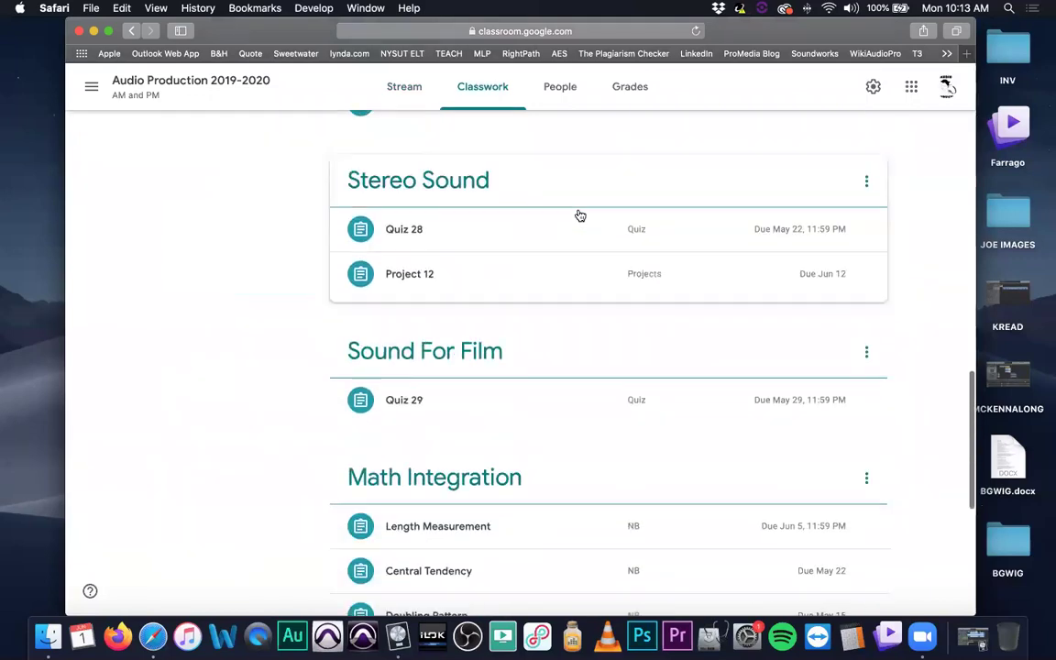
scroll(579, 214, "up", 20)
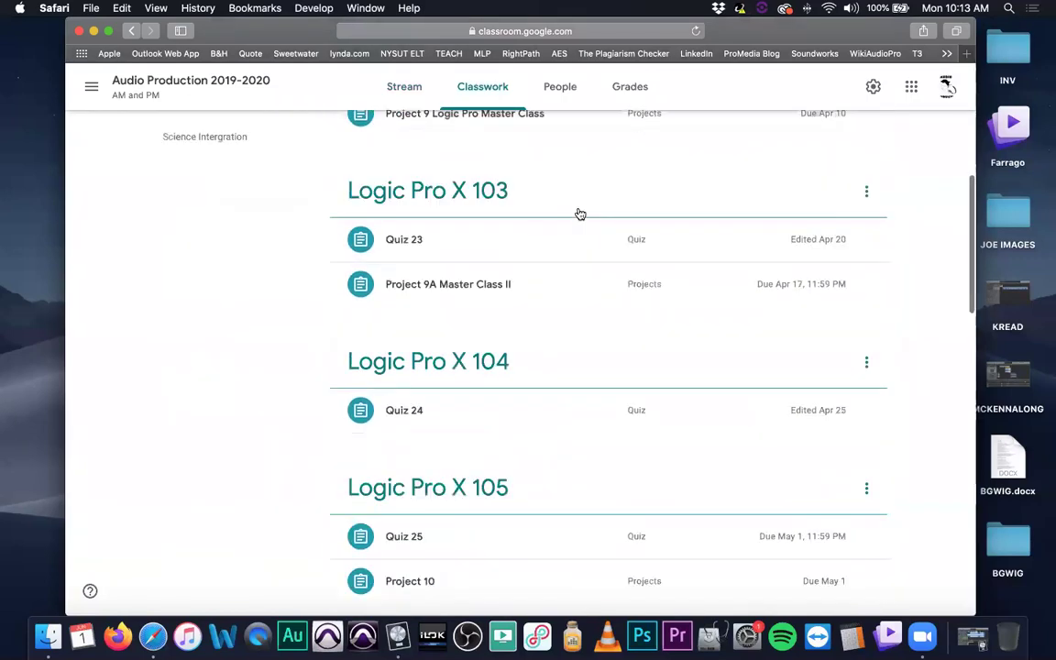
scroll(580, 215, "down", 15)
scroll(579, 214, "down", 10)
scroll(579, 215, "up", 20)
scroll(581, 215, "down", 3)
scroll(580, 214, "down", 10)
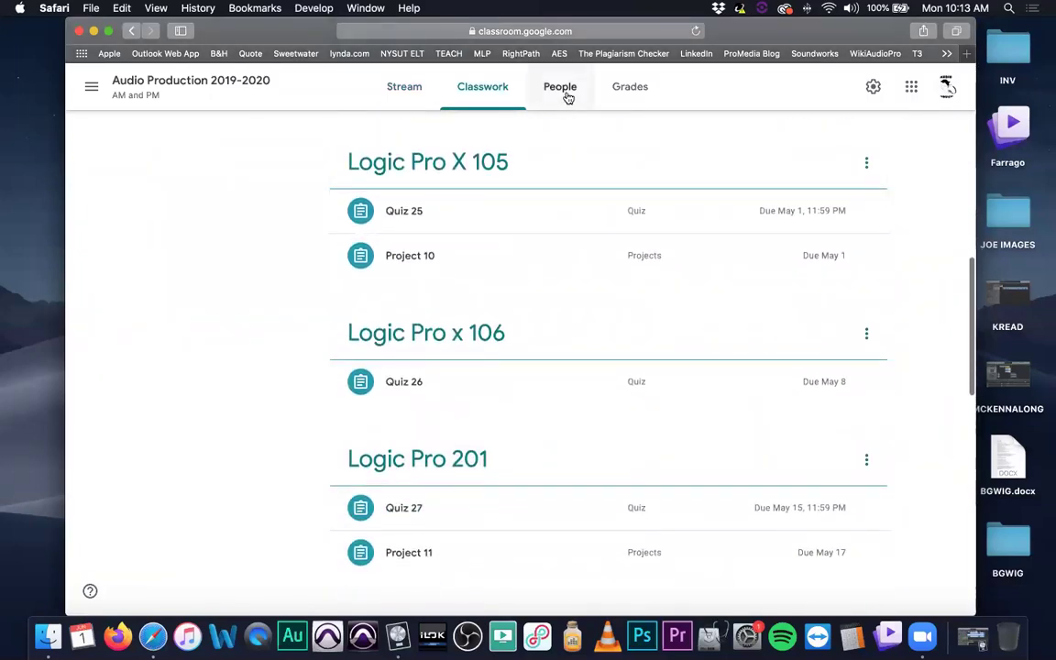
left_click(437, 95)
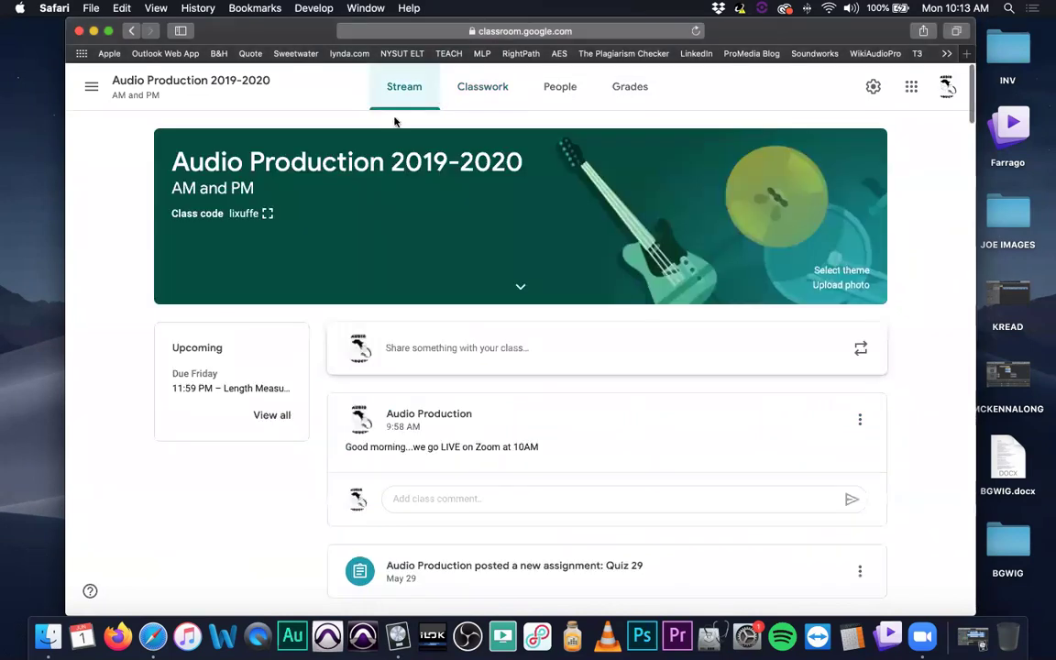
scroll(602, 349, "down", 3)
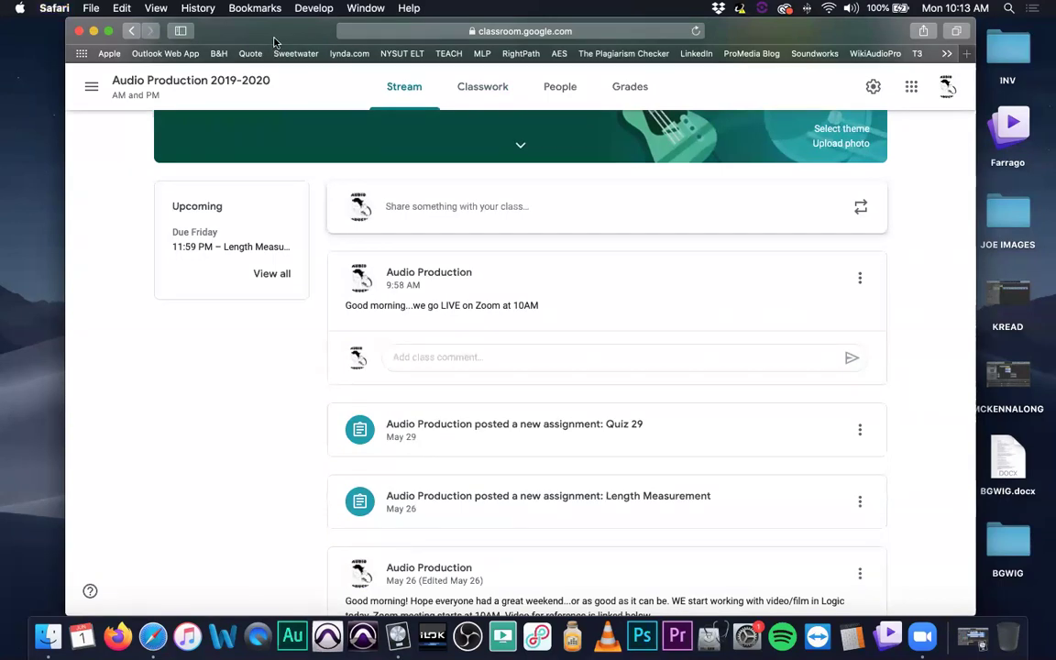
- Quit Safari, switch to Logic Pro X and close the open BGWIG project
key("super+q")
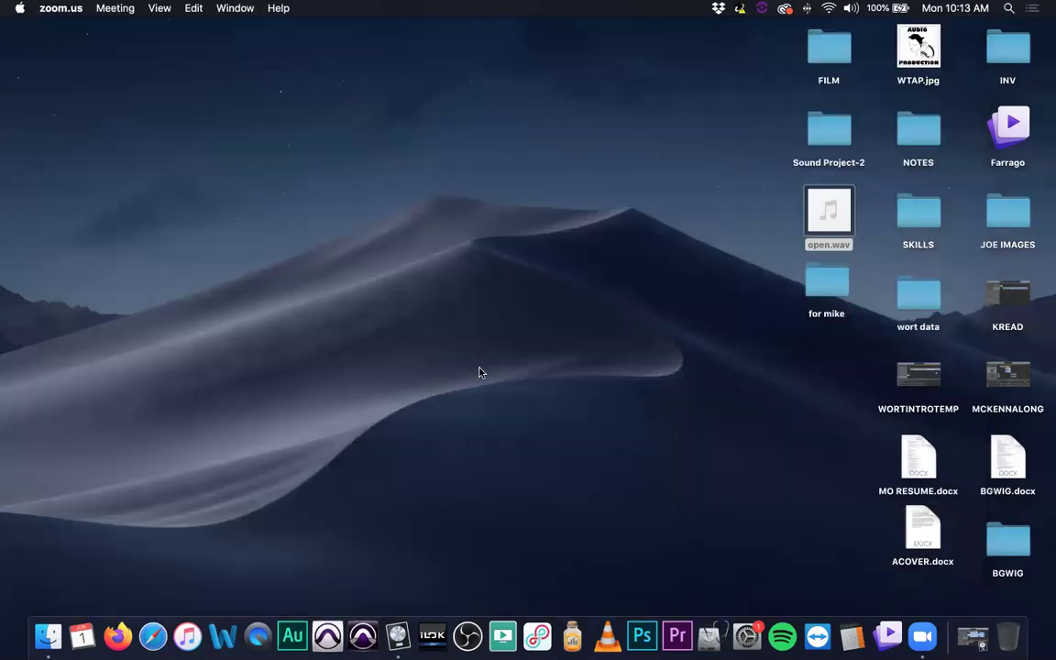
left_click(397, 636)
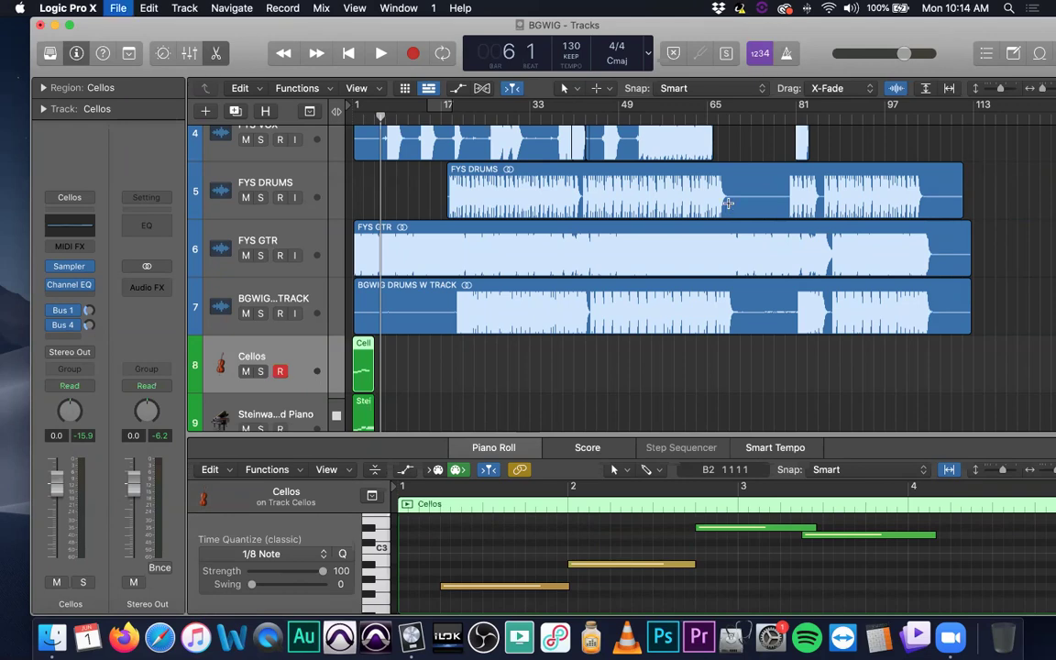
key("super+w")
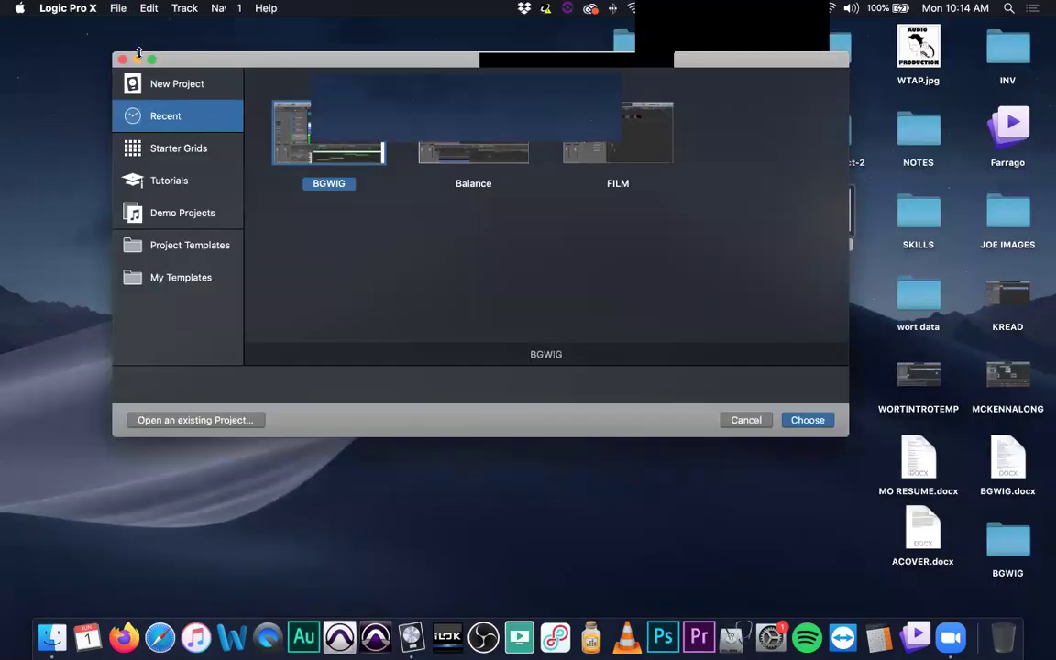
- Show the New Project options in the project chooser and postpone the Trend Micro protection alert
left_click(172, 85)
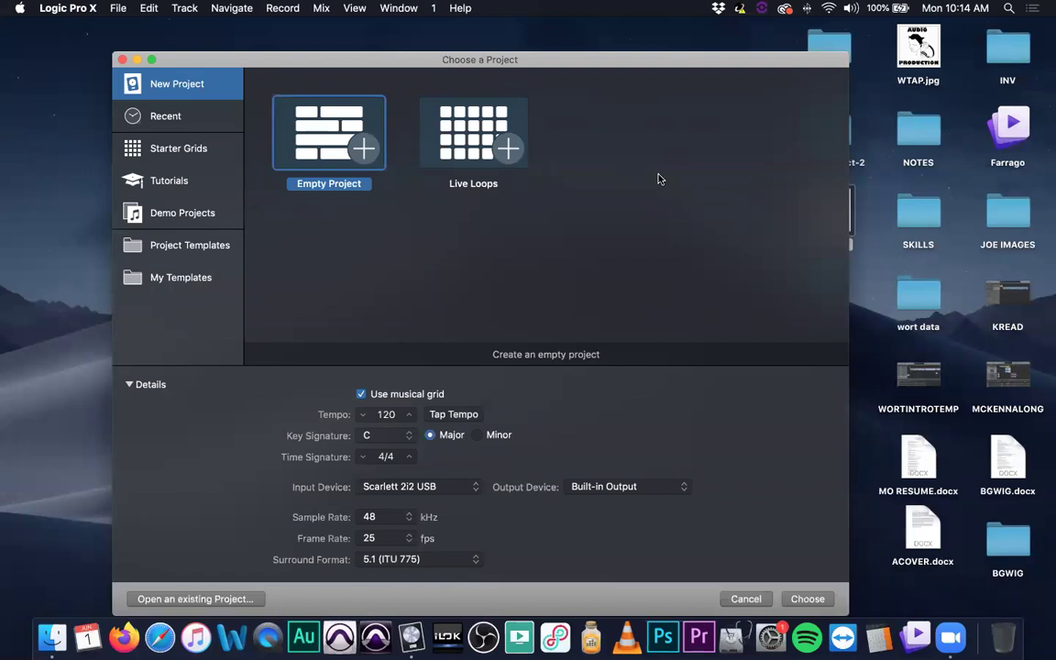
left_click(66, 8)
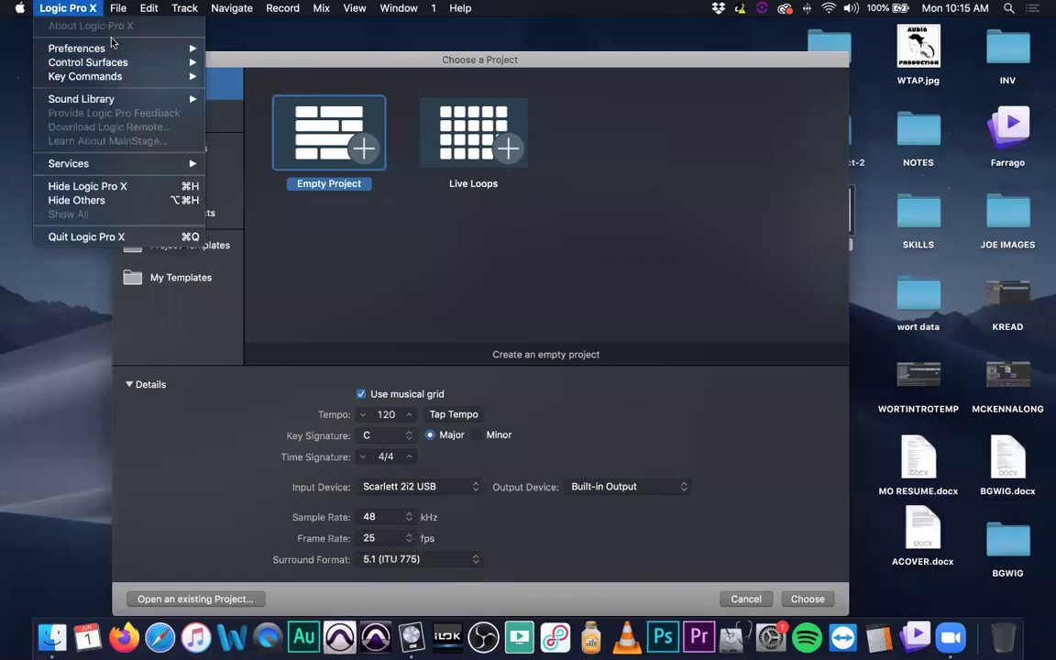
left_click(179, 398)
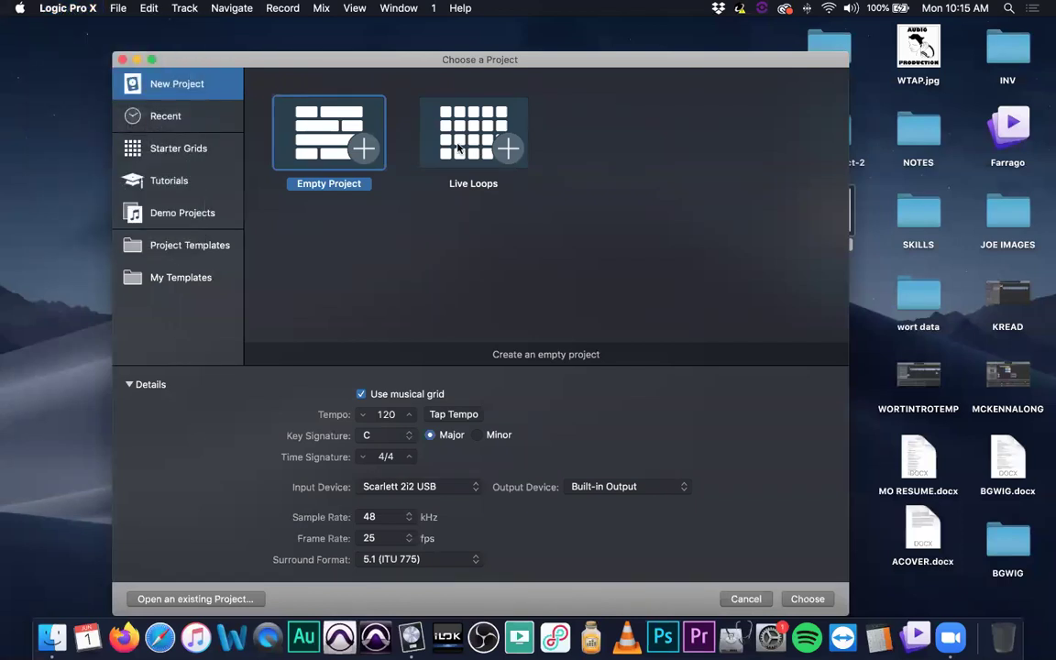
left_click_drag(279, 71, 233, 72)
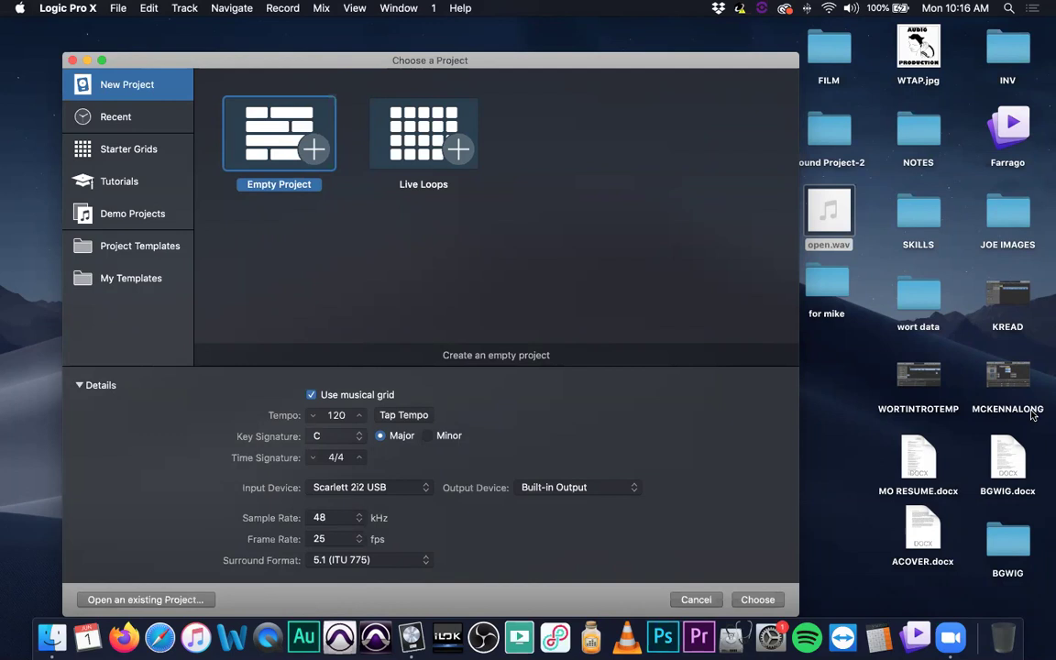
left_click(626, 204)
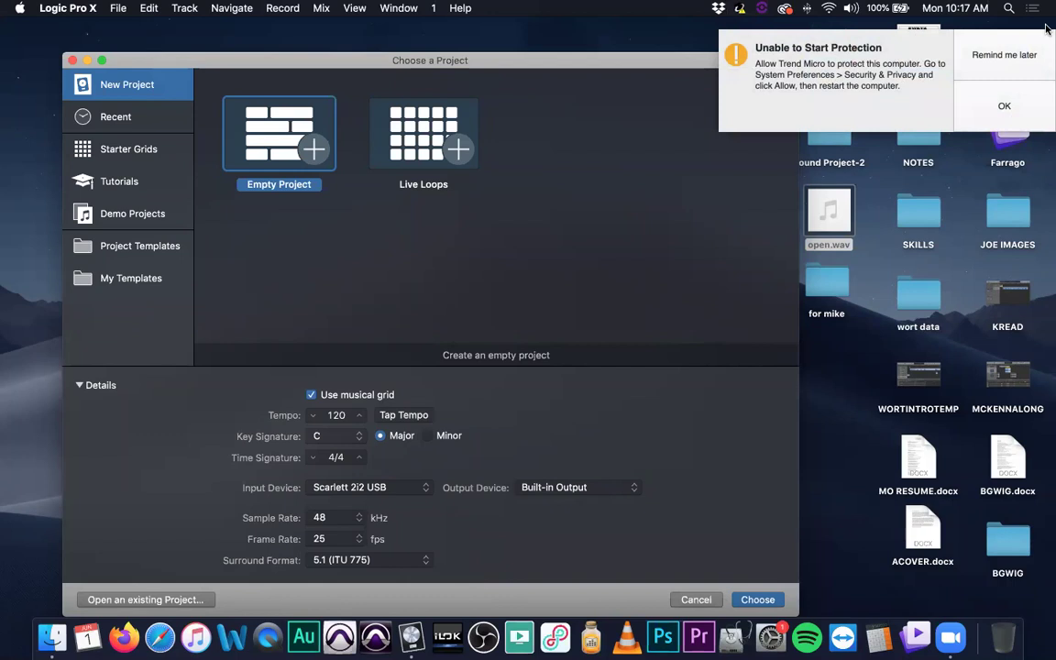
left_click(1029, 62)
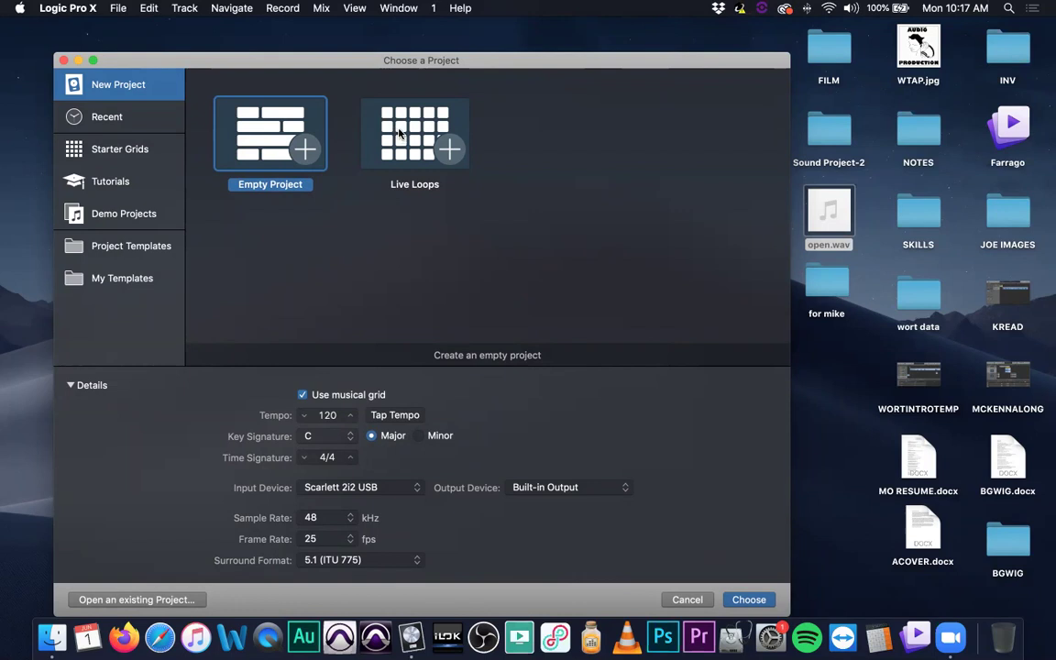
- Open the demo project Billie Eilish - Ocean Eyes and look at its Live Loops grid beside the tracks area
left_click(124, 211)
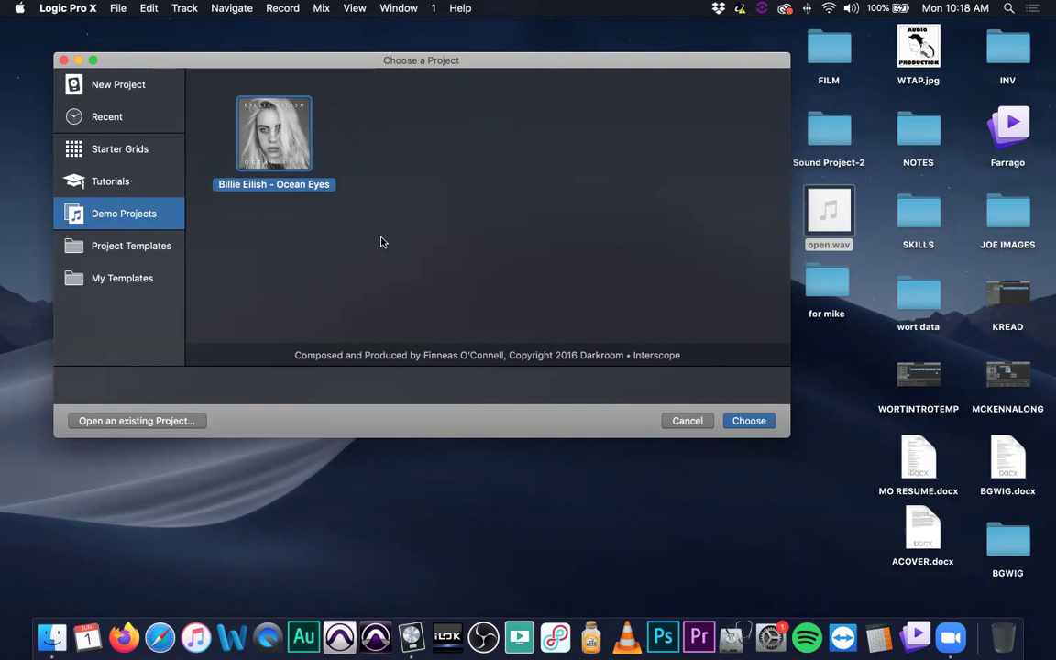
double_click(269, 135)
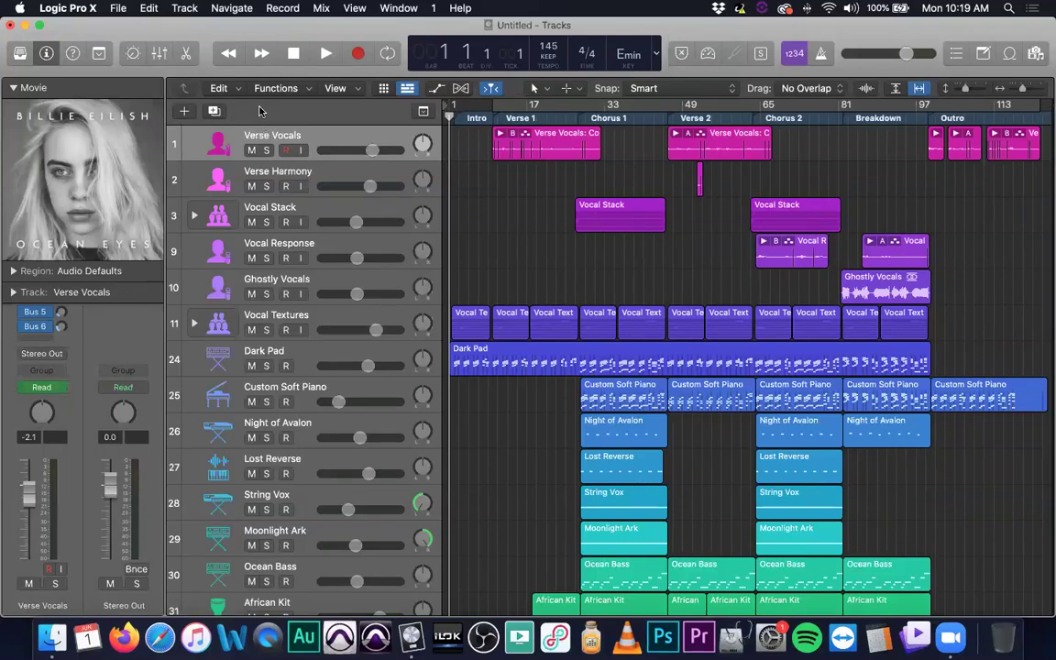
left_click(383, 88)
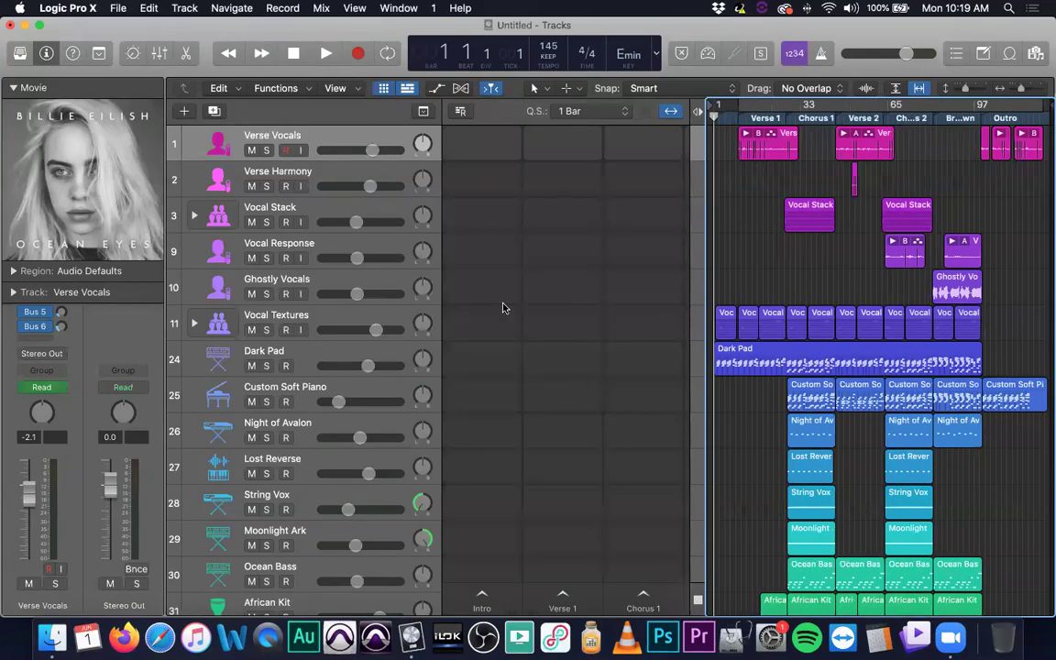
scroll(502, 306, "down", 5)
scroll(503, 307, "up", 6)
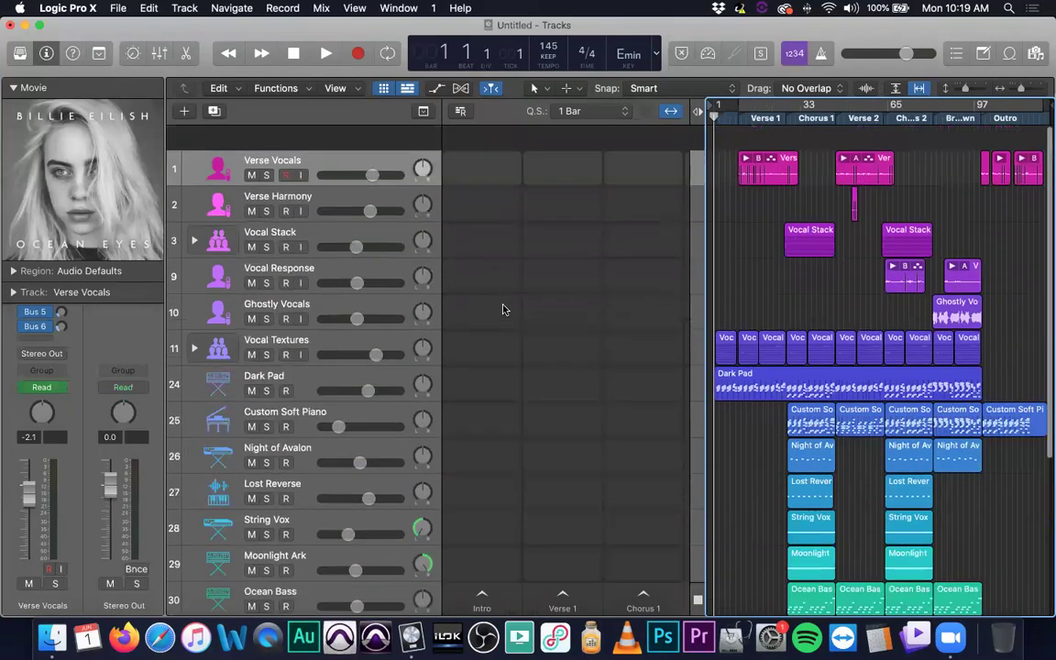
scroll(501, 304, "down", 2)
scroll(500, 304, "up", 2)
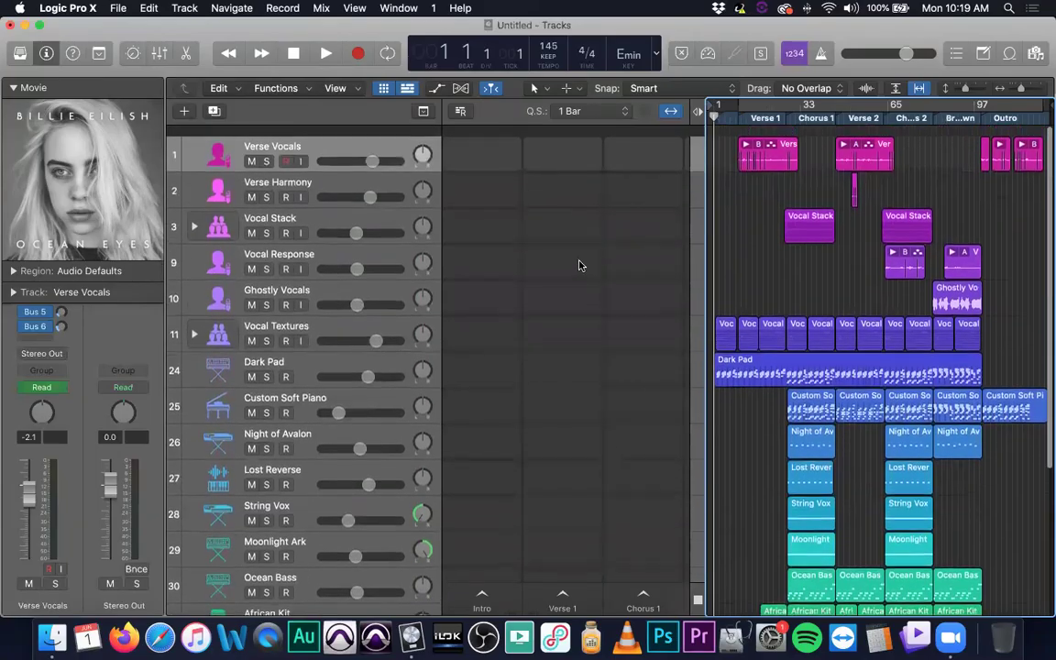
left_click(383, 88)
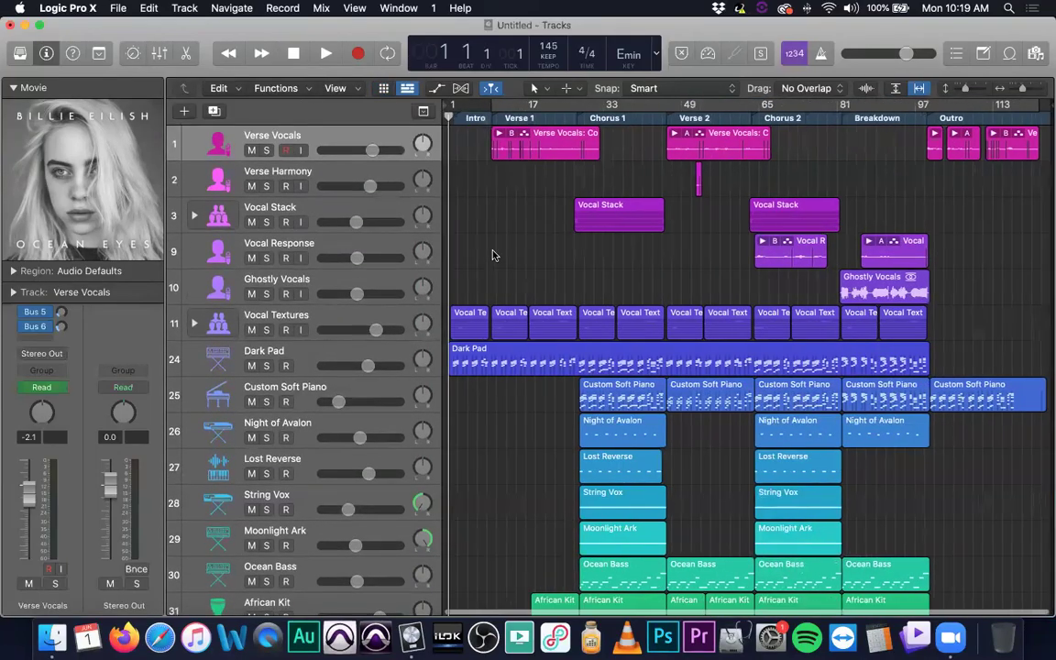
- Examine the demo's track arrangement and its song section markers in the global tracks
scroll(492, 257, "down", 10)
scroll(541, 293, "up", 10)
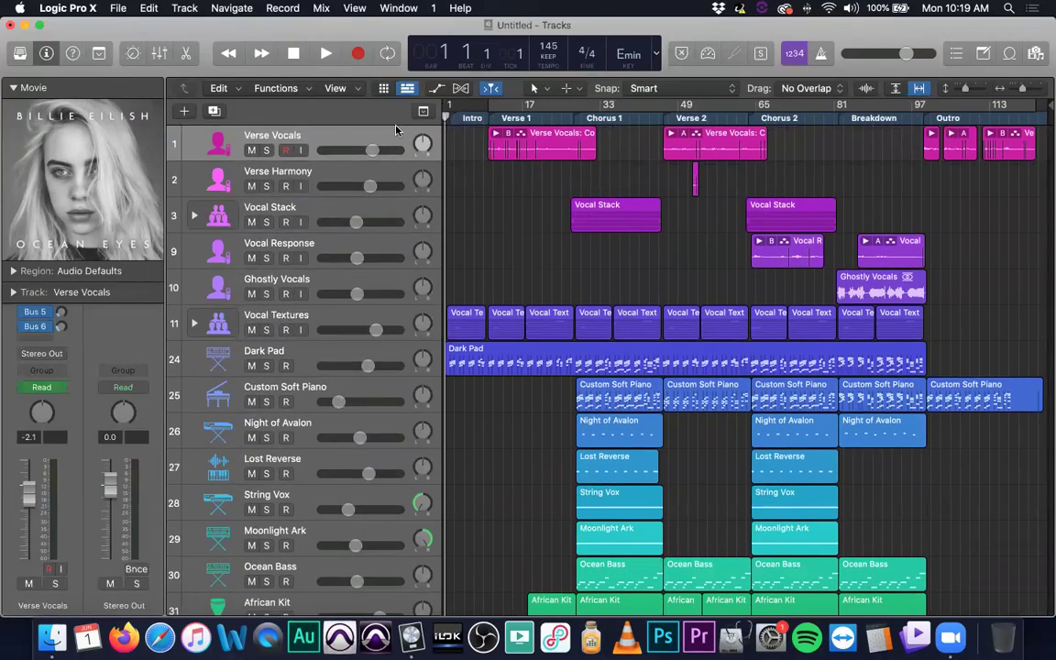
left_click(423, 111)
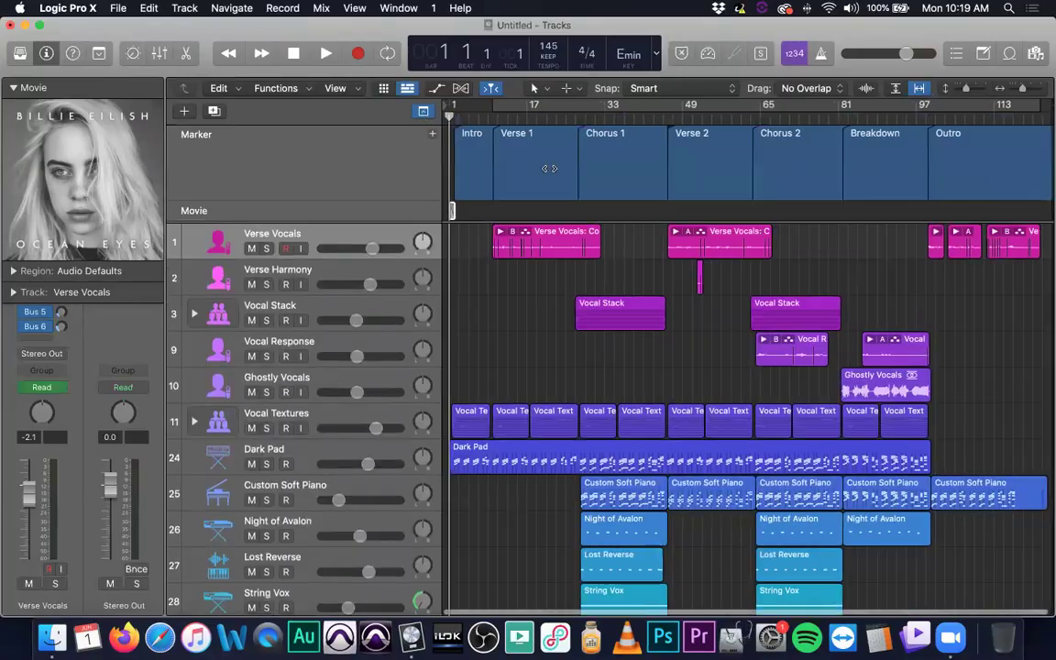
scroll(668, 168, "right", 1)
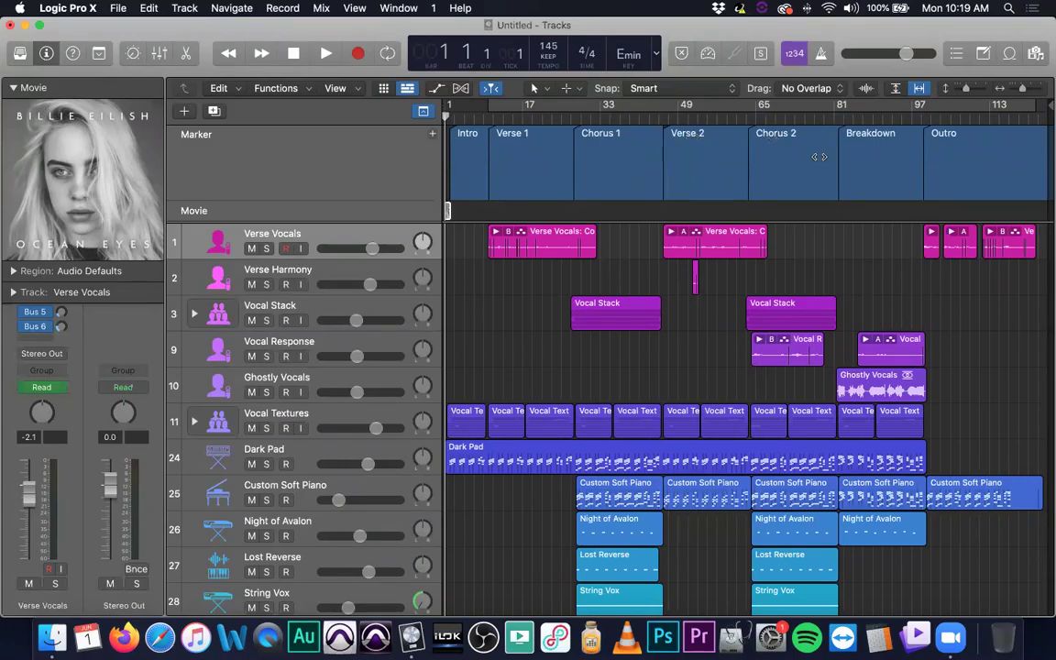
scroll(556, 330, "down", 10)
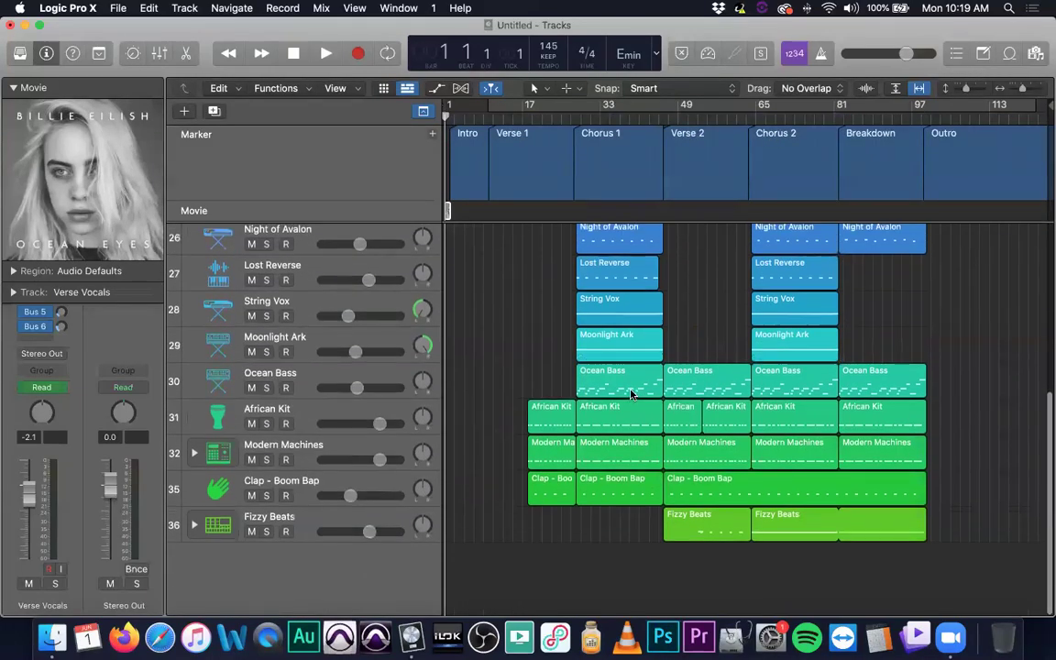
scroll(618, 370, "up", 10)
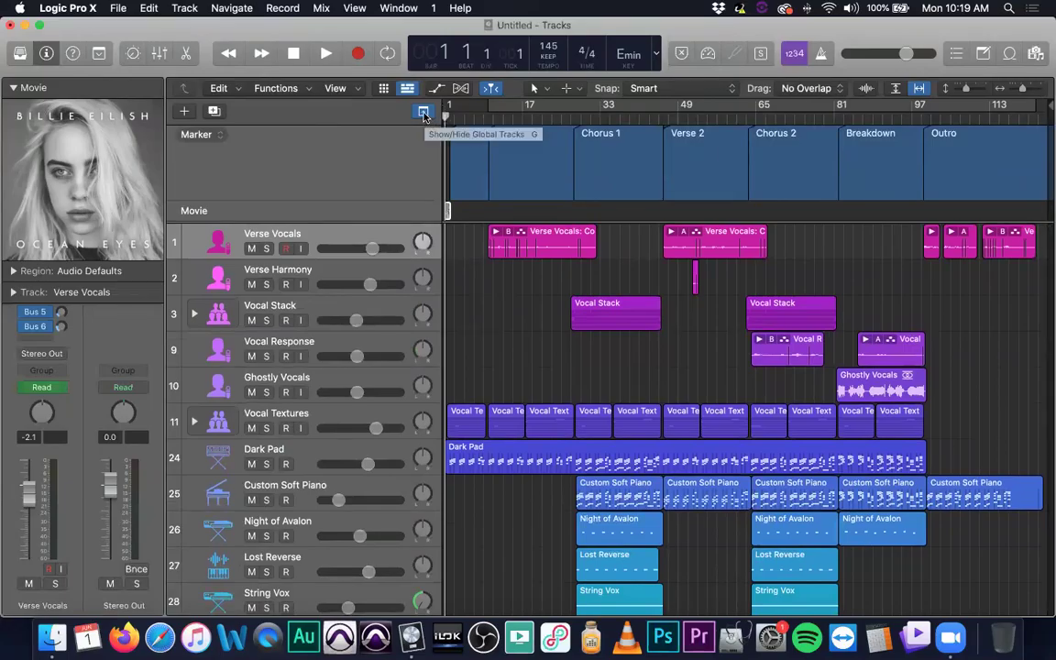
left_click(424, 114)
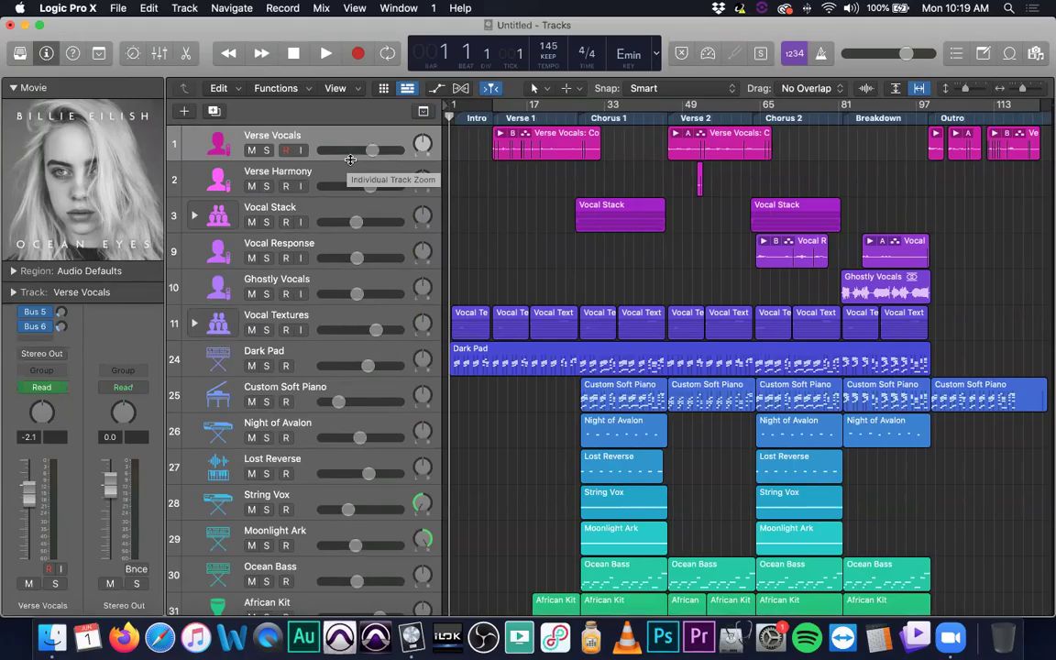
- Close the demo project and return to the New Project options in the project chooser
key("super+w")
left_click(468, 229)
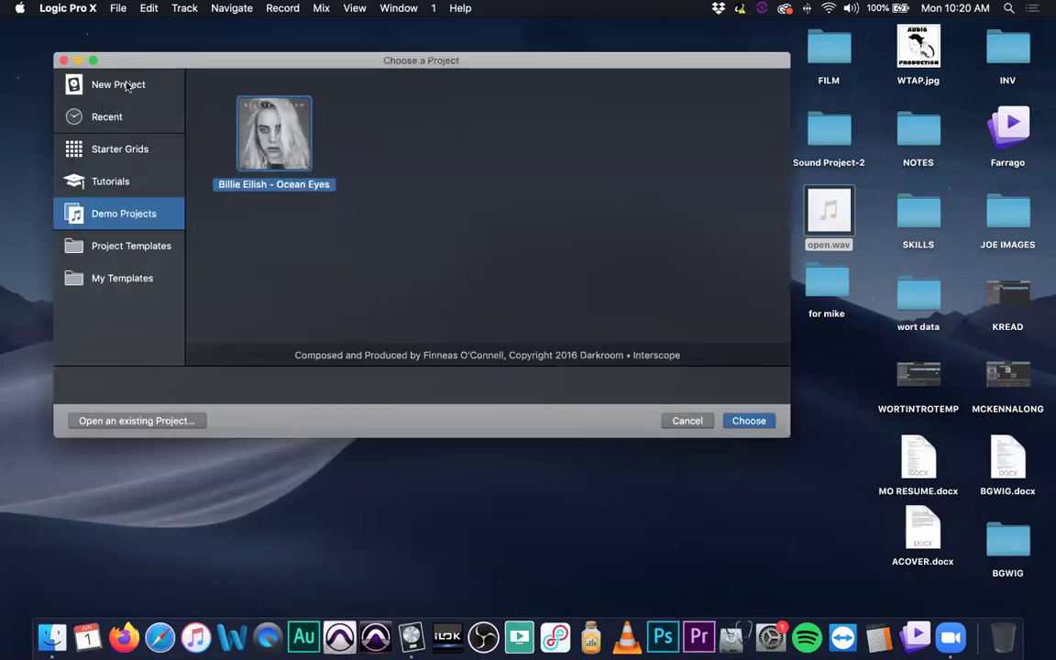
left_click(128, 86)
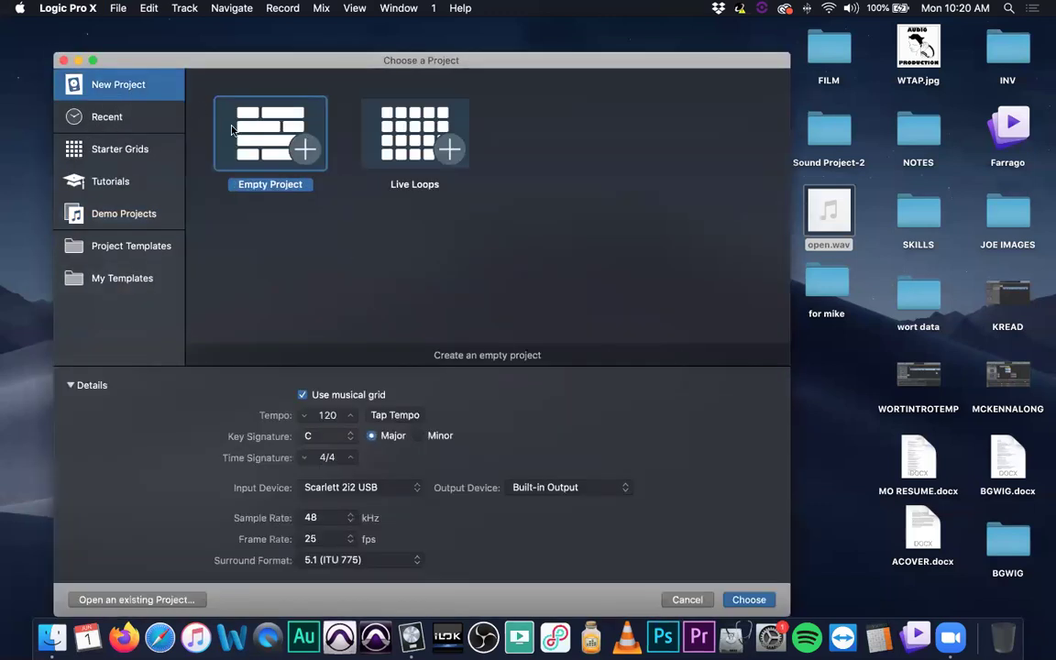
left_click(55, 8)
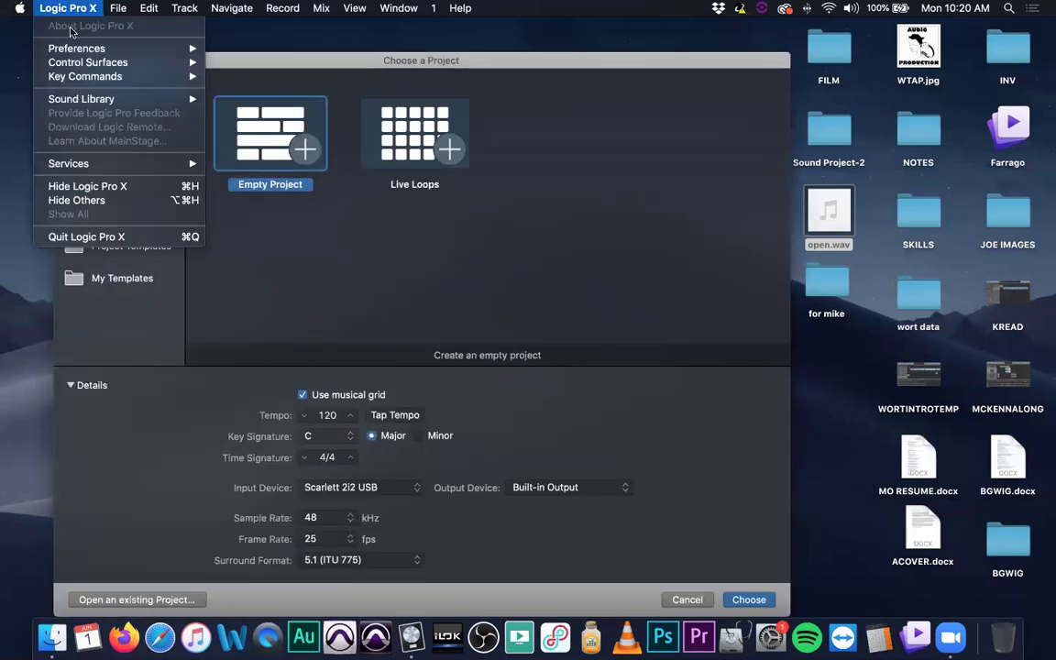
left_click(463, 245)
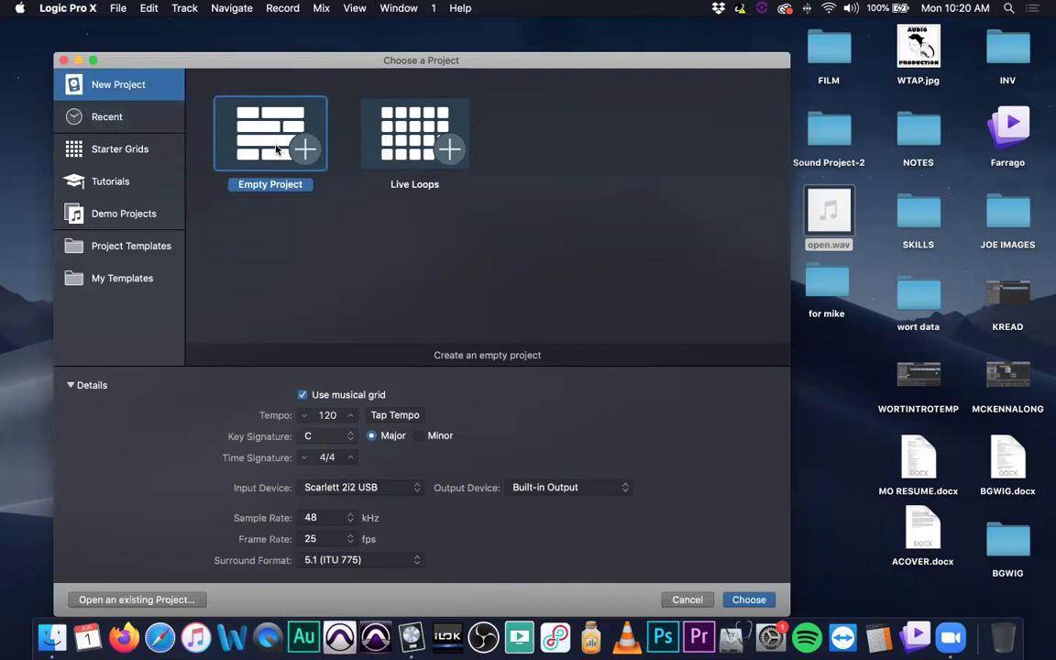
- Create a new Live Loops project with its initial tracks and show the sound Library for the Inst 1 track
left_click(412, 143)
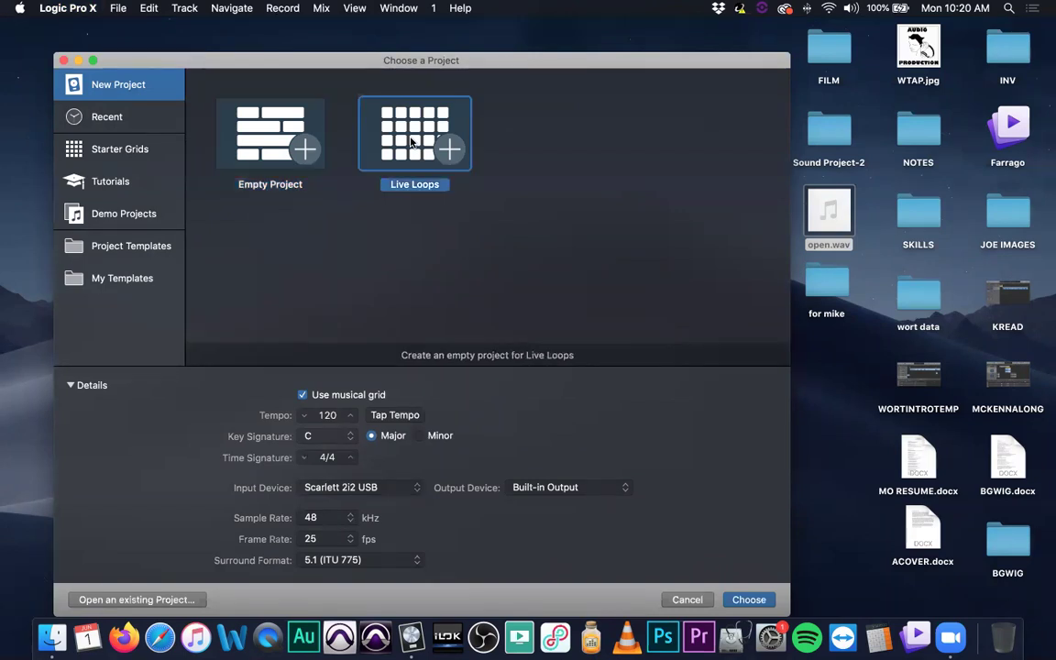
left_click(745, 600)
key("Return")
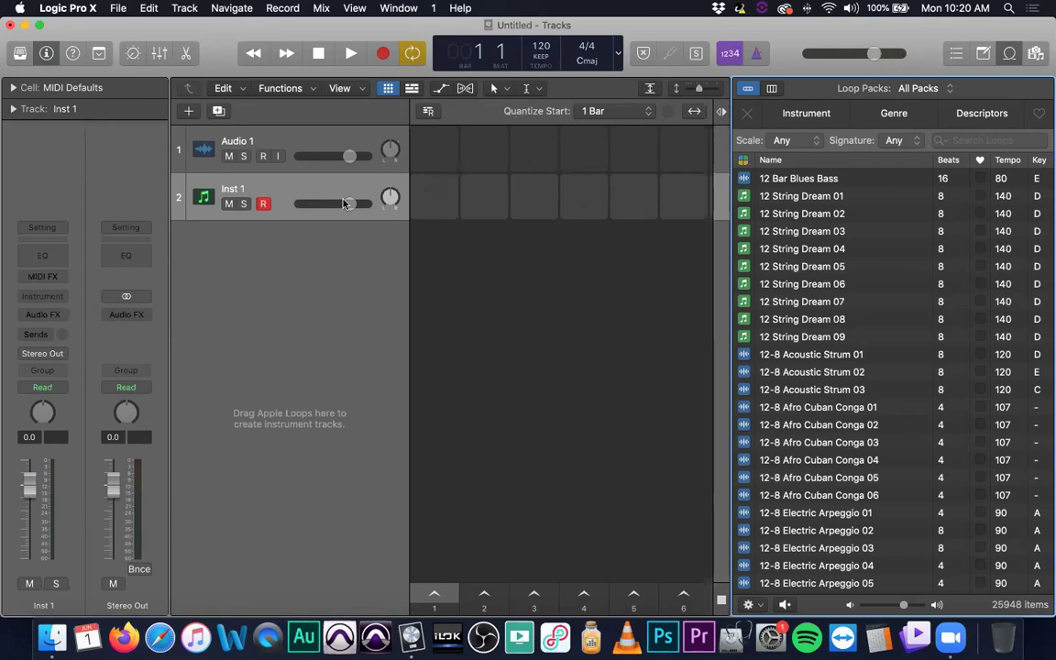
left_click(19, 54)
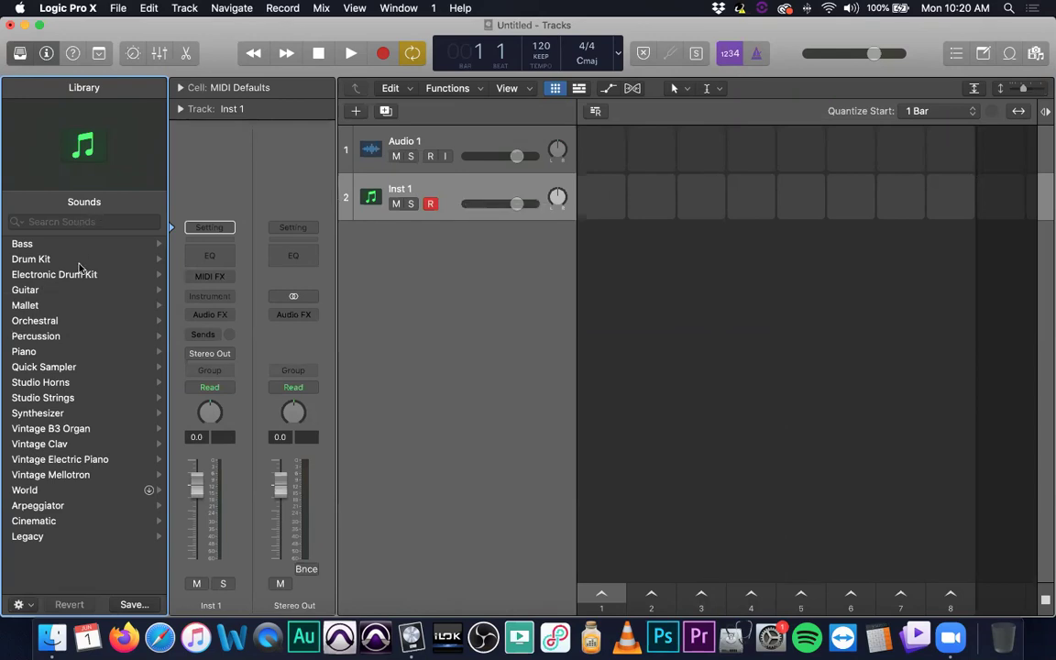
- Load the Yamaha Grand Piano sound on the instrument track and record a piano part with it
left_click(89, 352)
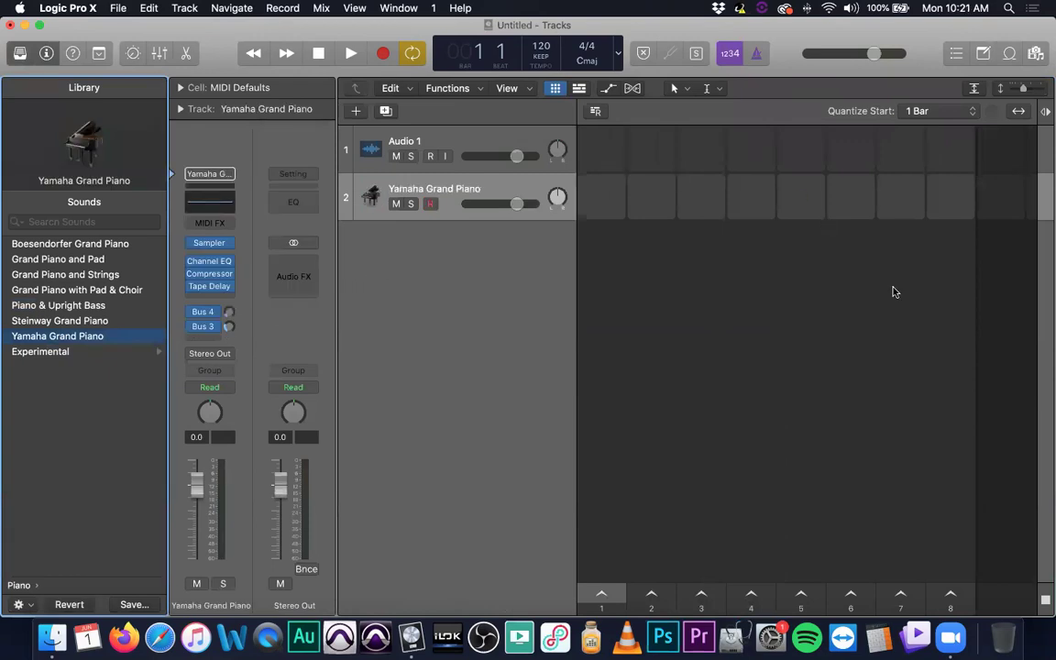
left_click(378, 54)
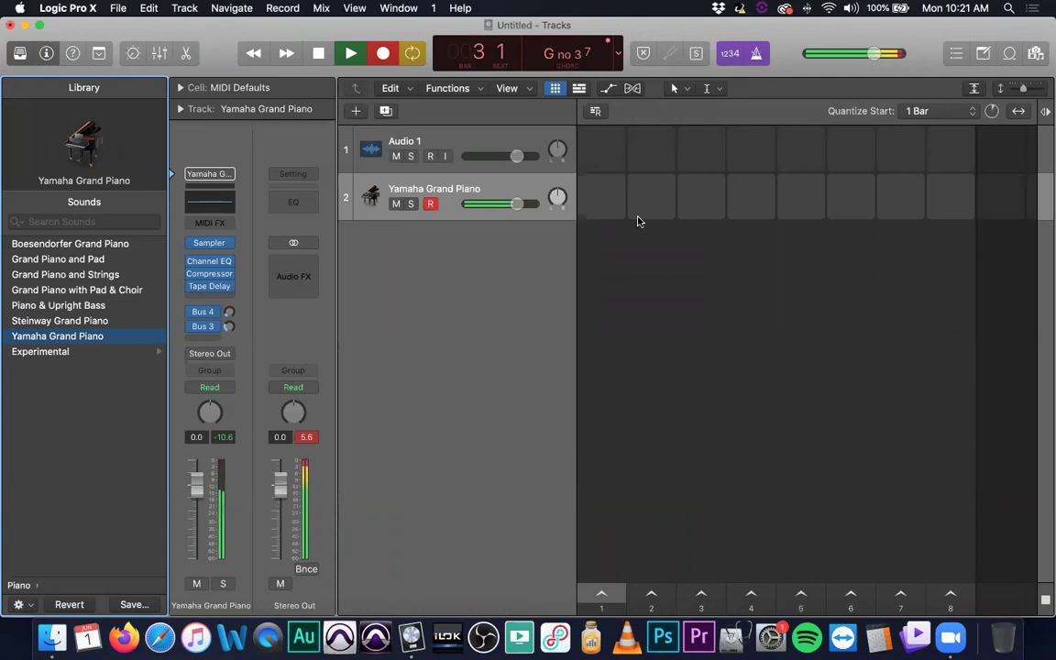
key("space")
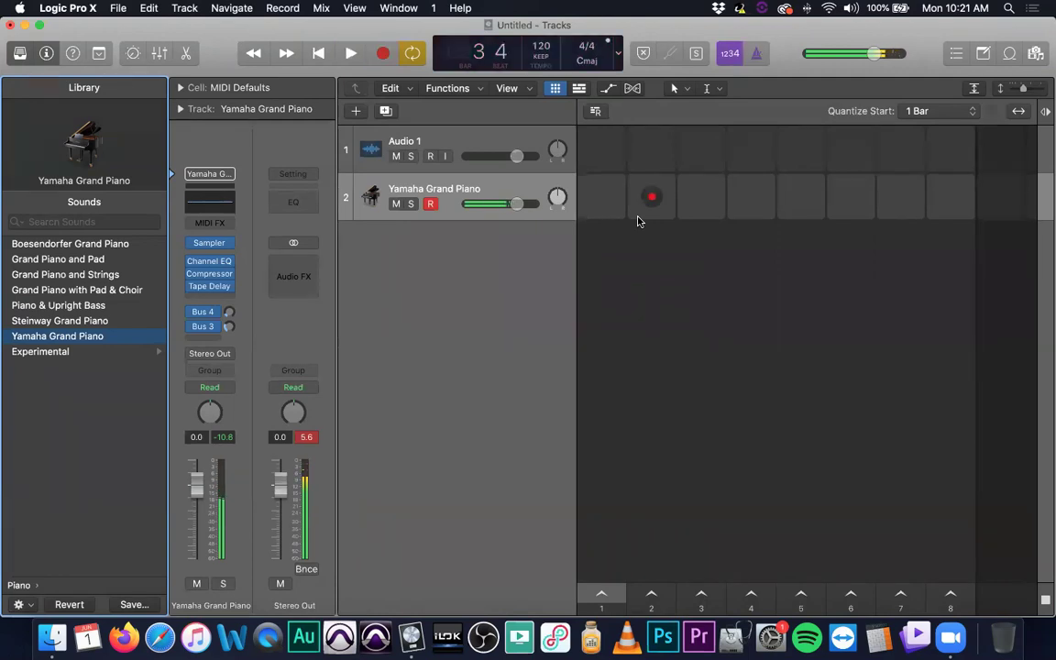
left_click(598, 208)
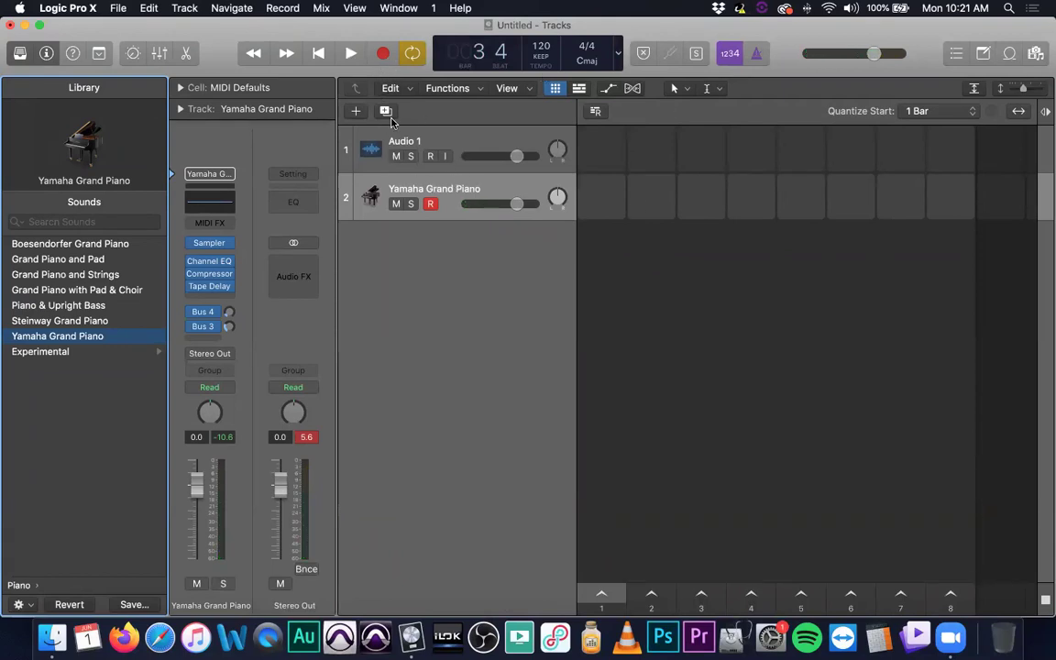
- Display the tracks area beside the Live Loops grid and hide the sound Library
left_click(579, 88)
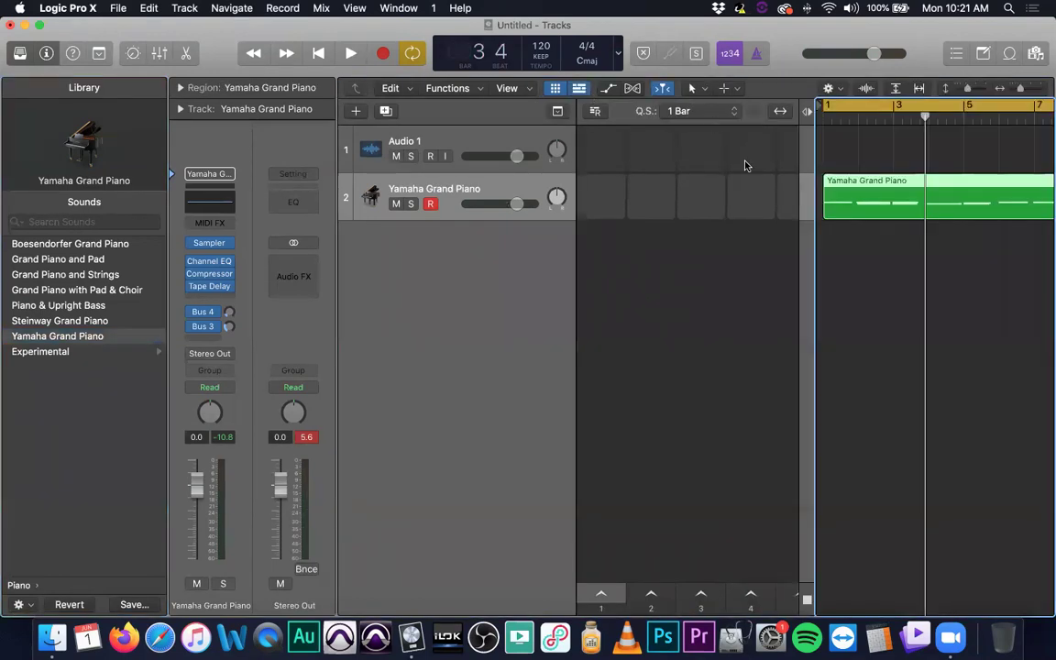
left_click(555, 88)
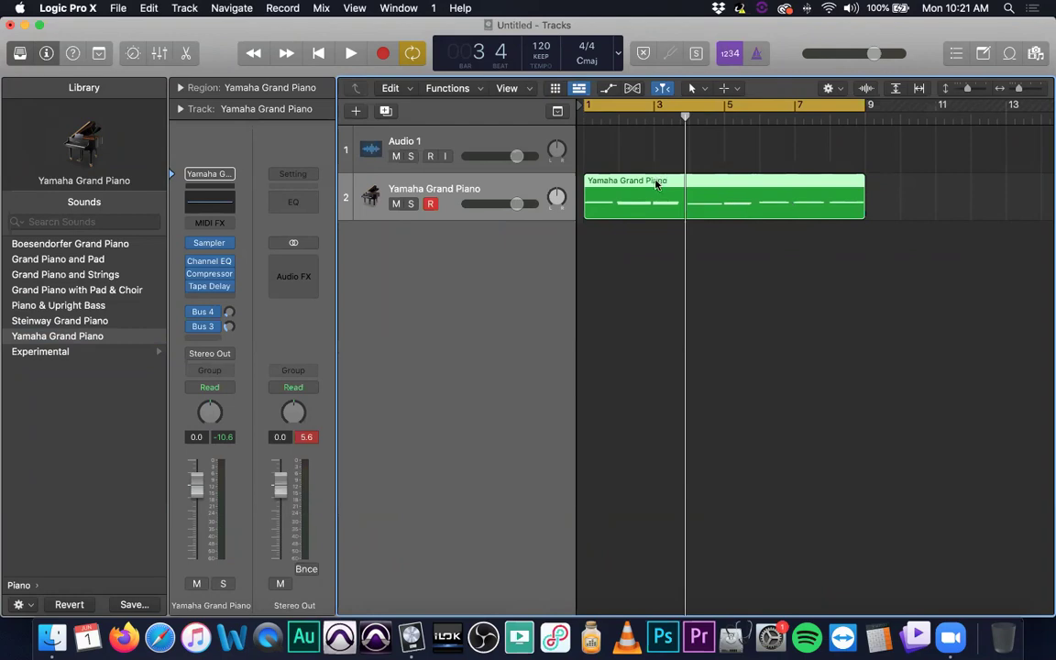
left_click(20, 52)
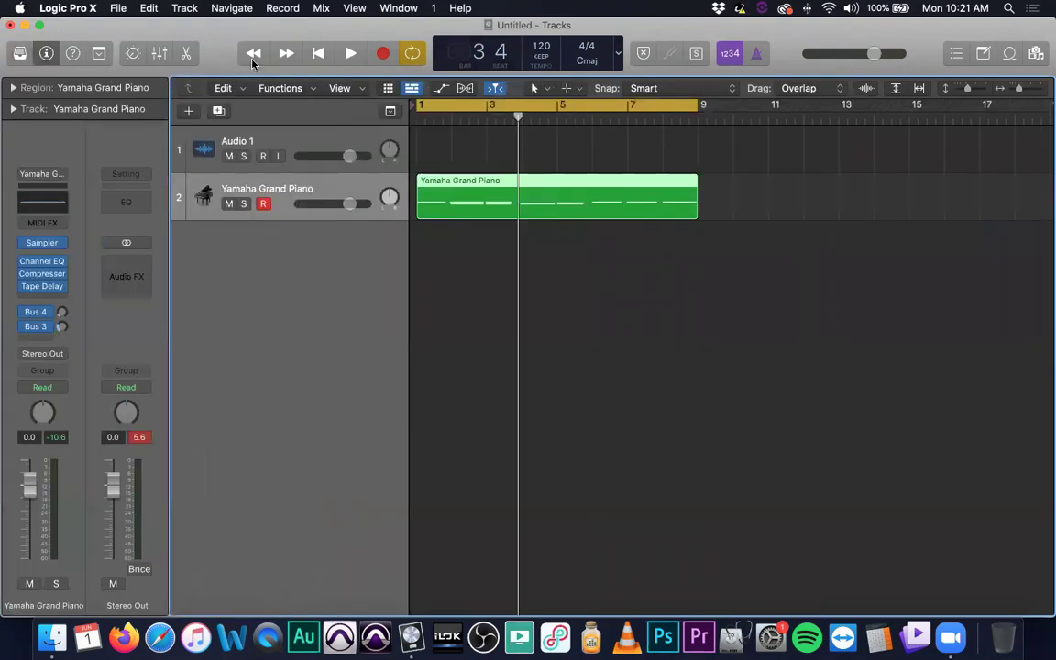
left_click(385, 88)
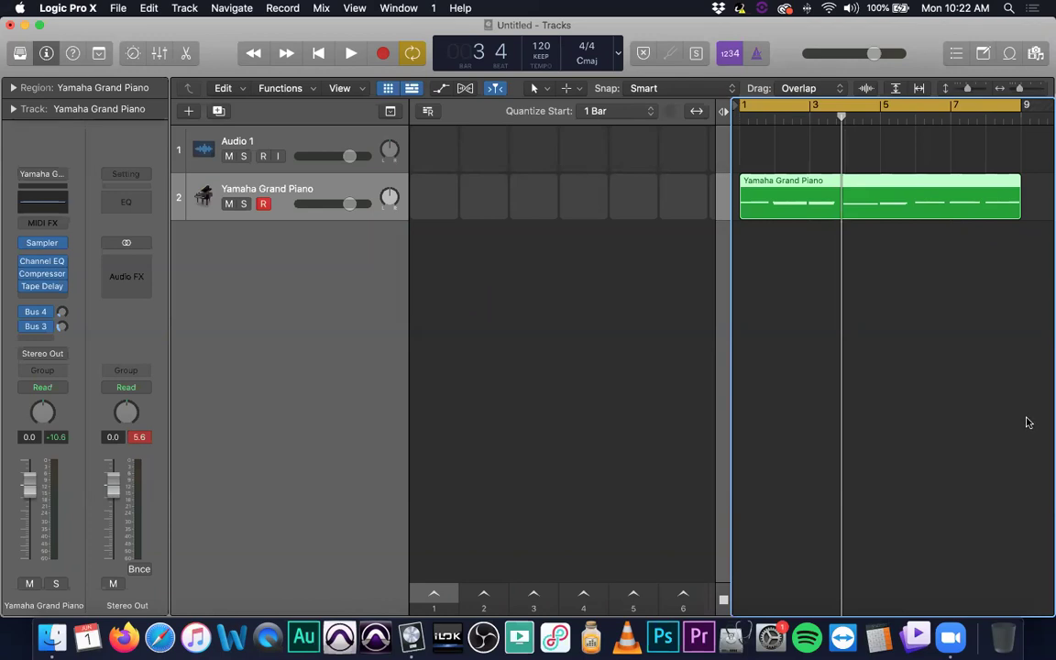
- Split the recorded Yamaha Grand Piano region at bar 5
left_click(883, 122)
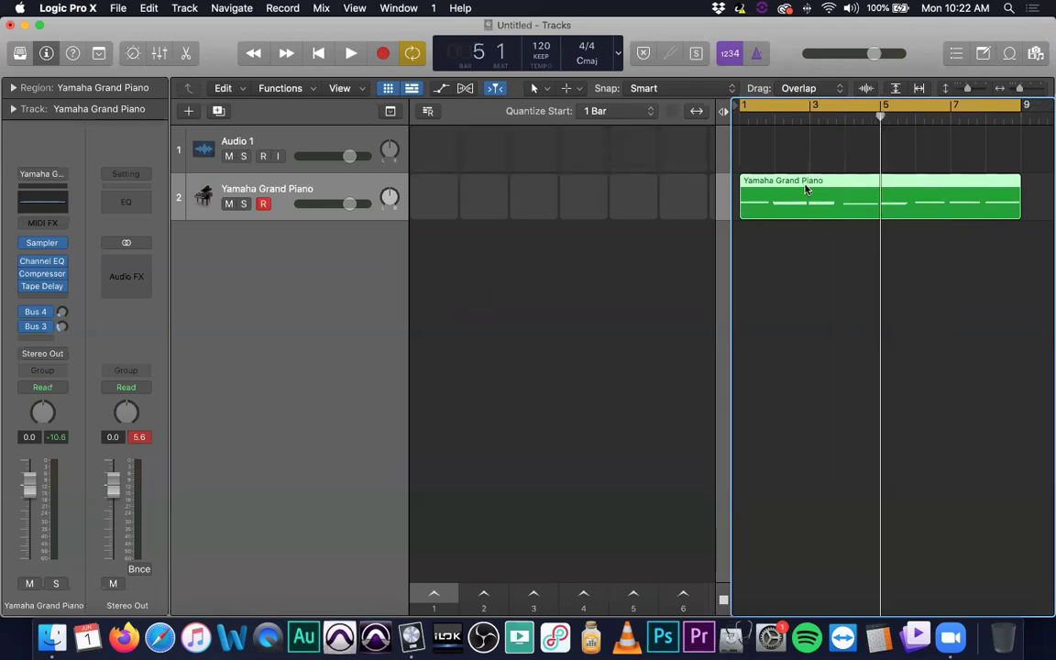
key("super+t")
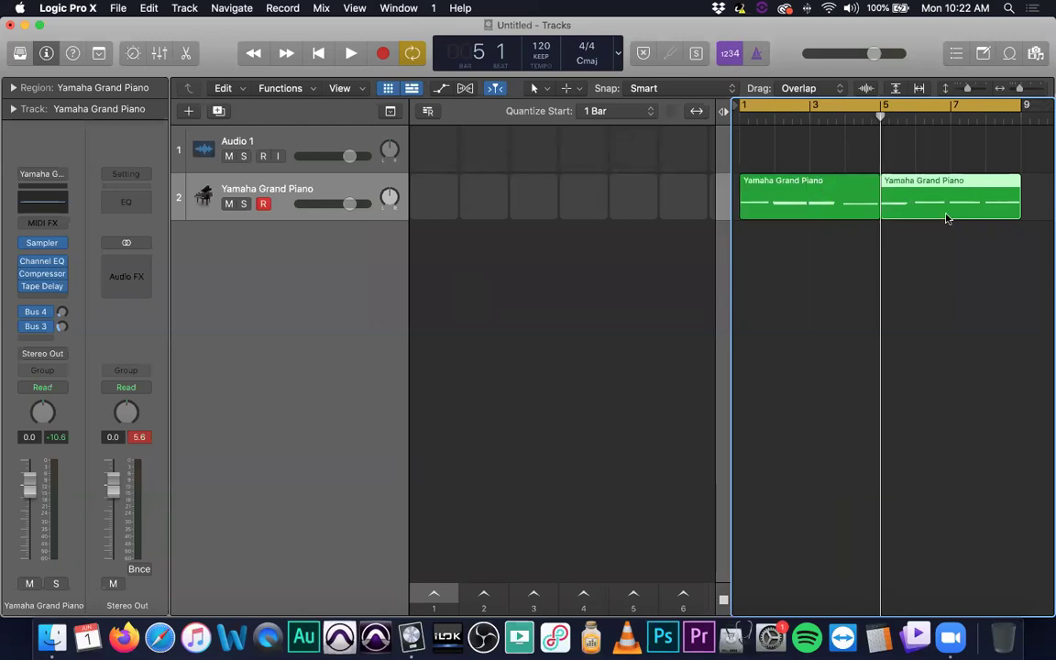
left_click(795, 245)
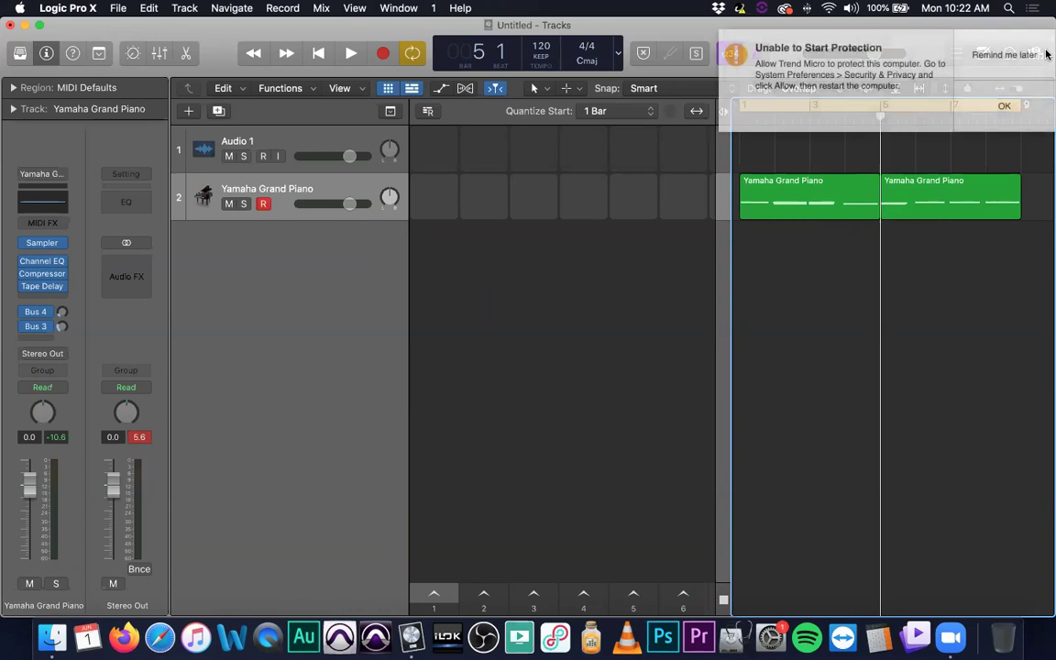
- Dismiss the system notification, then shorten the cycle range to bars 1 through 4 and play it
left_click(1006, 116)
left_click_drag(1024, 105, 880, 101)
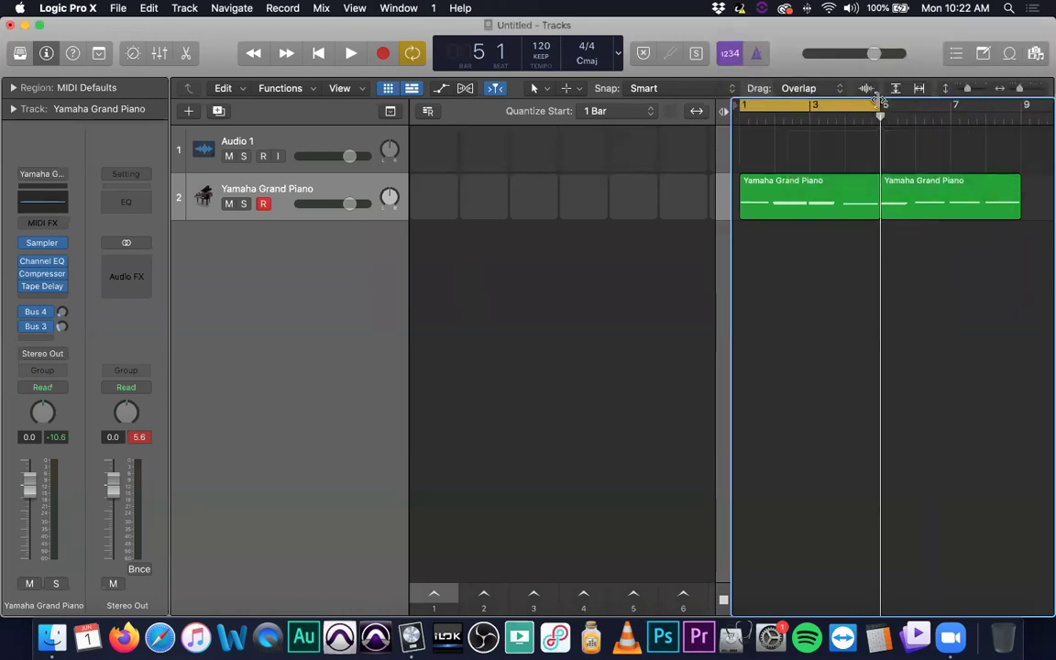
key("space")
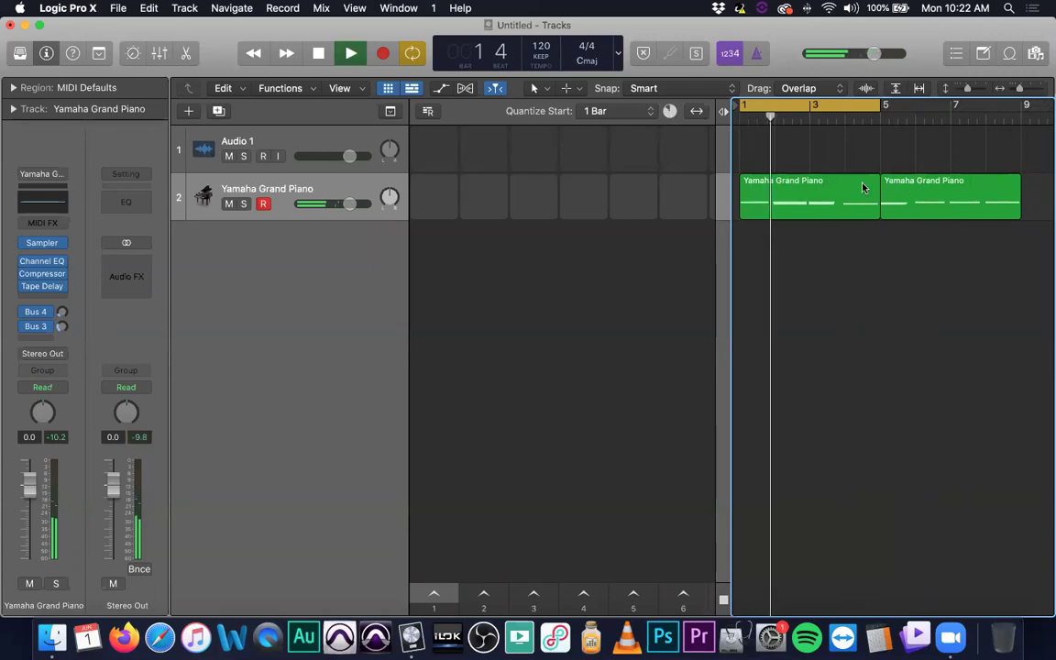
- Open the first piano region in the Piano Roll and quantize all its notes to 1/16 Note
double_click(775, 190)
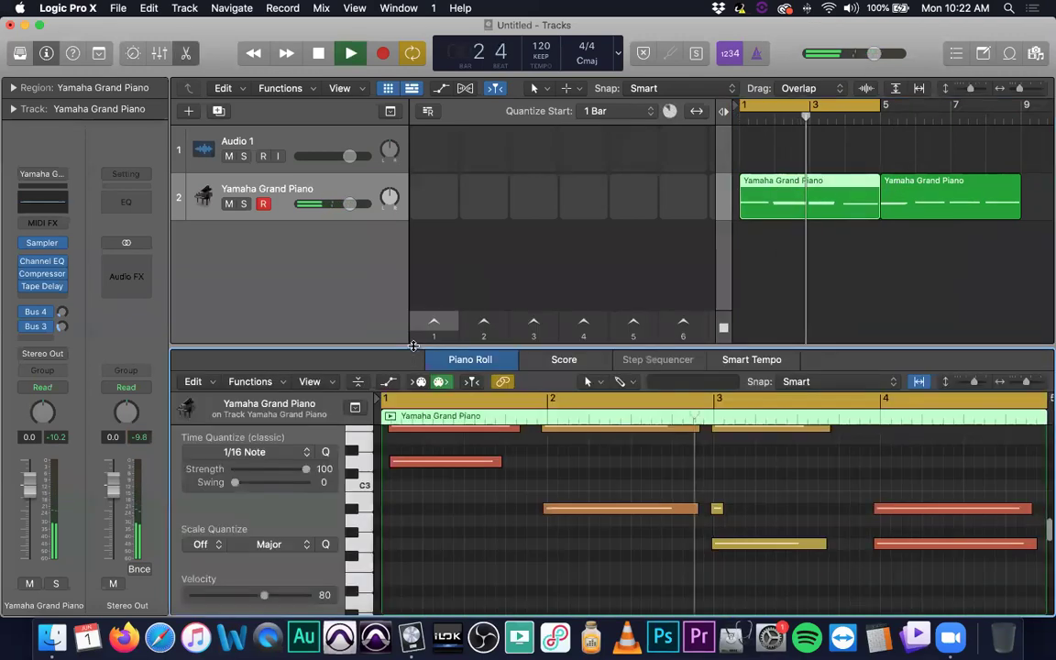
key("super+a")
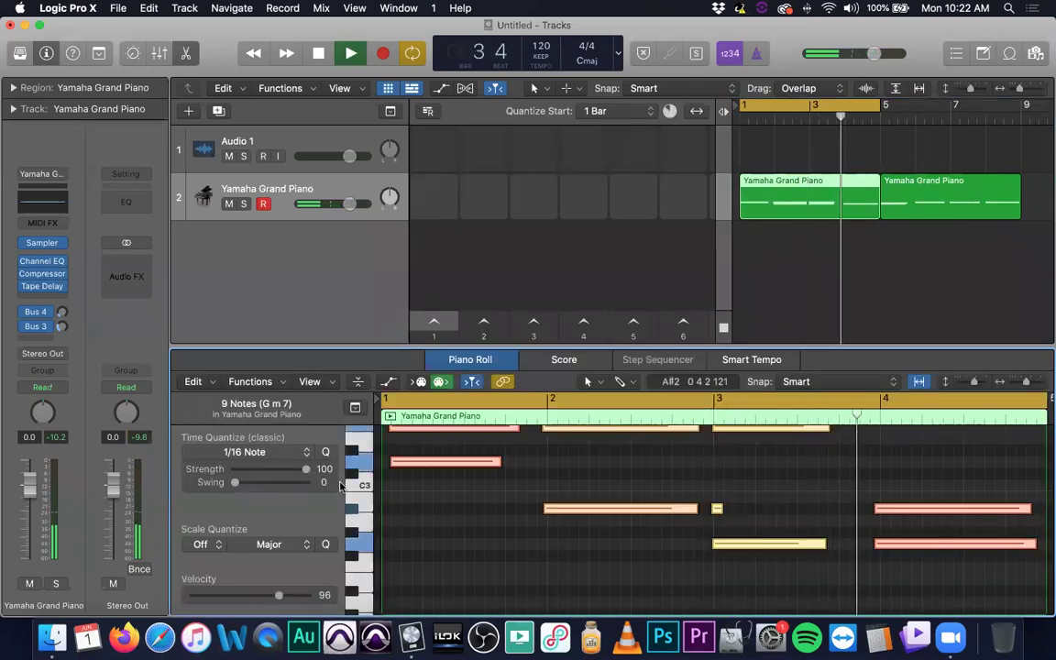
key("q")
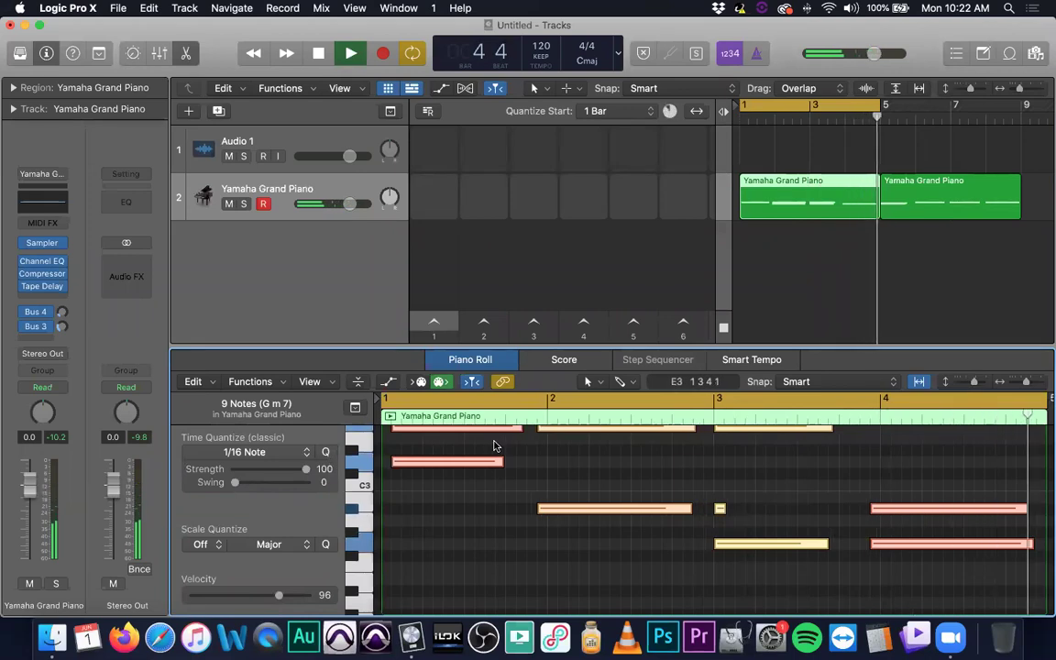
- Stop playback and shift all the region's notes earlier so the first chord starts at 1 1 1 1
key("space")
scroll(605, 514, "up", 3)
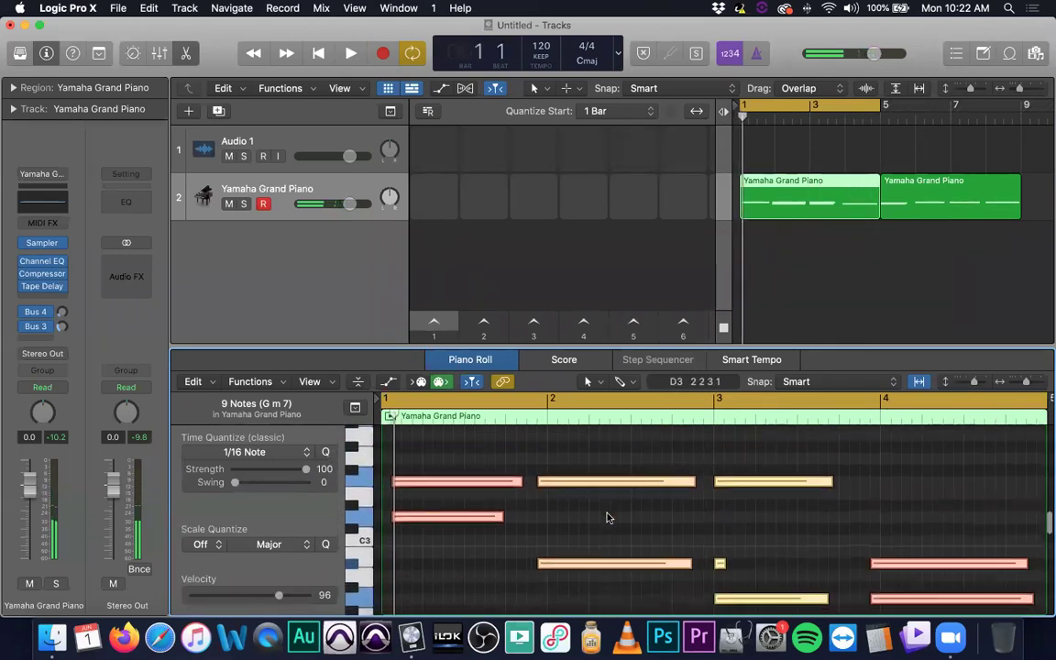
left_click_drag(413, 482, 403, 481)
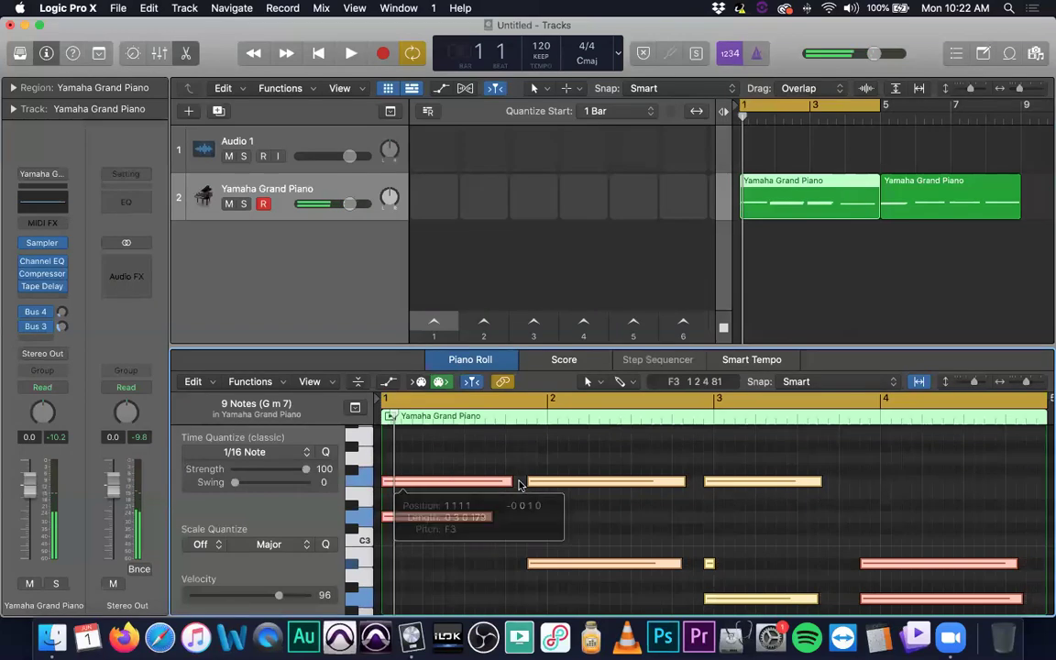
- Align the second, third and fourth chords of the region with the starts of bars 2, 3 and 4
left_click_drag(540, 465, 577, 568)
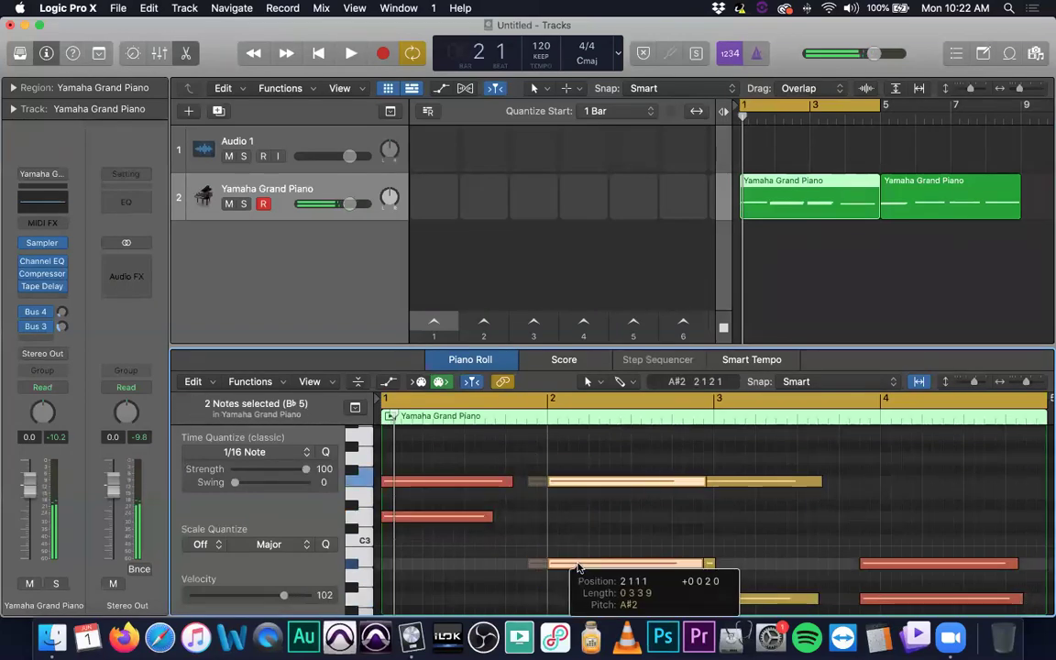
scroll(678, 467, "right", 2)
left_click_drag(648, 458, 669, 596)
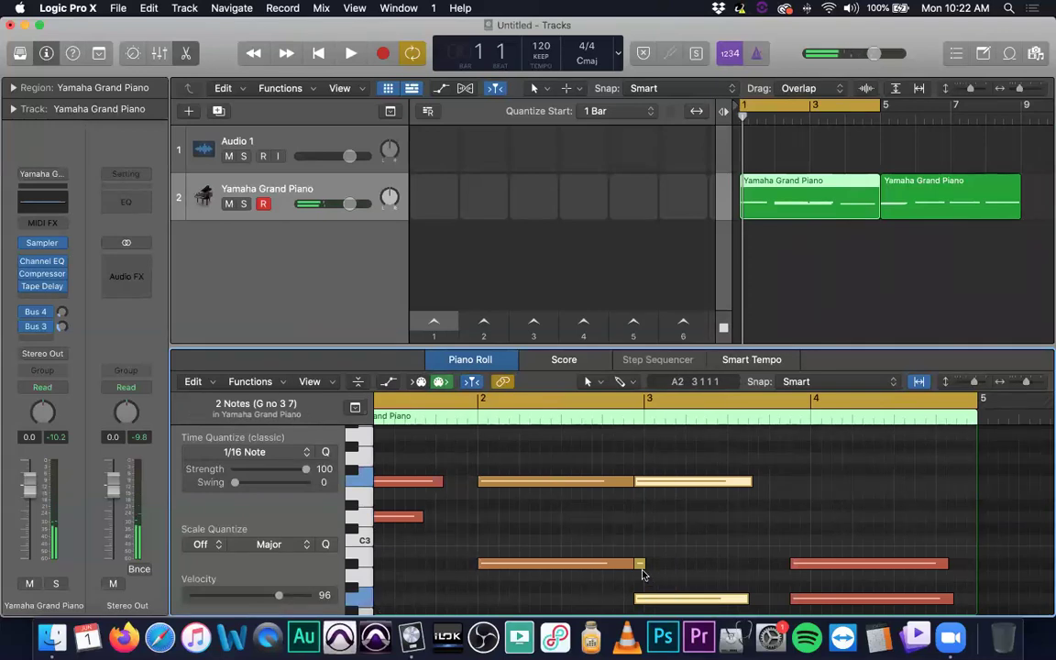
left_click(639, 564, "shift")
mouse_move(655, 483)
left_mouse_down()
mouse_move(669, 486)
mouse_move(648, 483)
left_mouse_up()
scroll(632, 486, "right", 5)
left_click_drag(593, 532, 678, 610)
left_click_drag(660, 566, 680, 566)
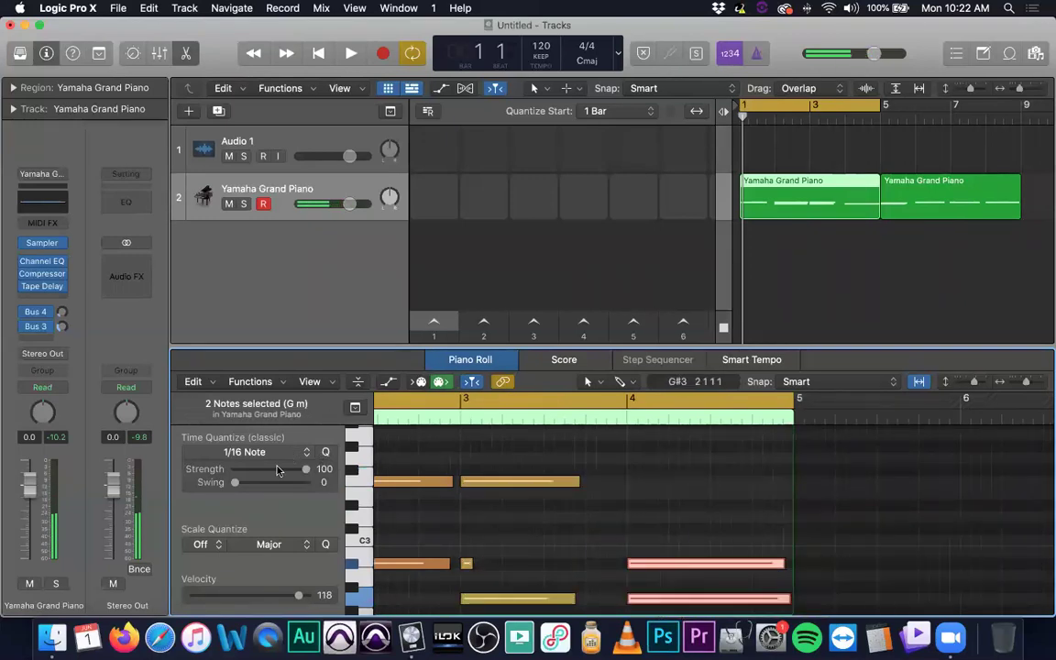
- Play the cycled piano region to check the timing of the aligned chords
left_click(594, 472, "ctrl+alt")
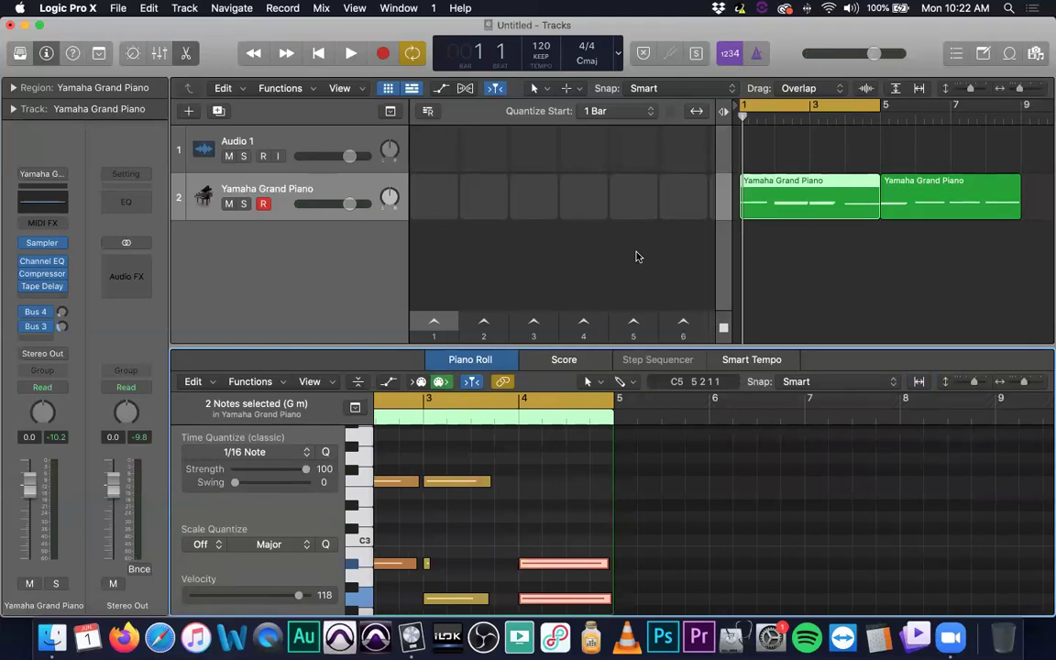
left_click(816, 287)
key("space")
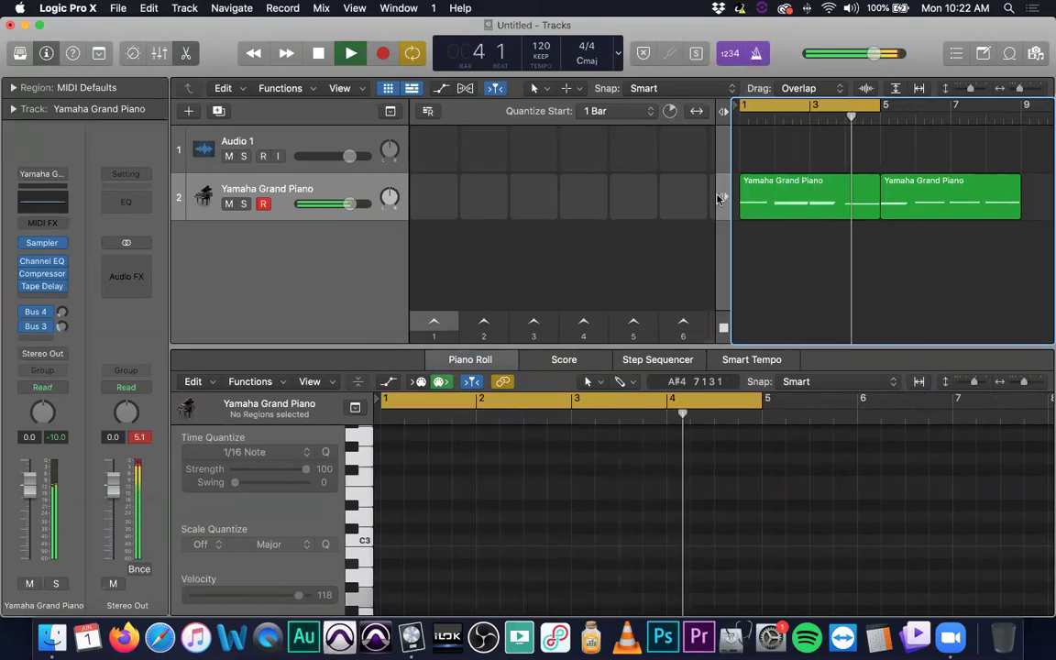
key("space")
- Raise the upper note of the first region's bar 4 chord from A♯2 to C3
scroll(616, 495, "down", 5)
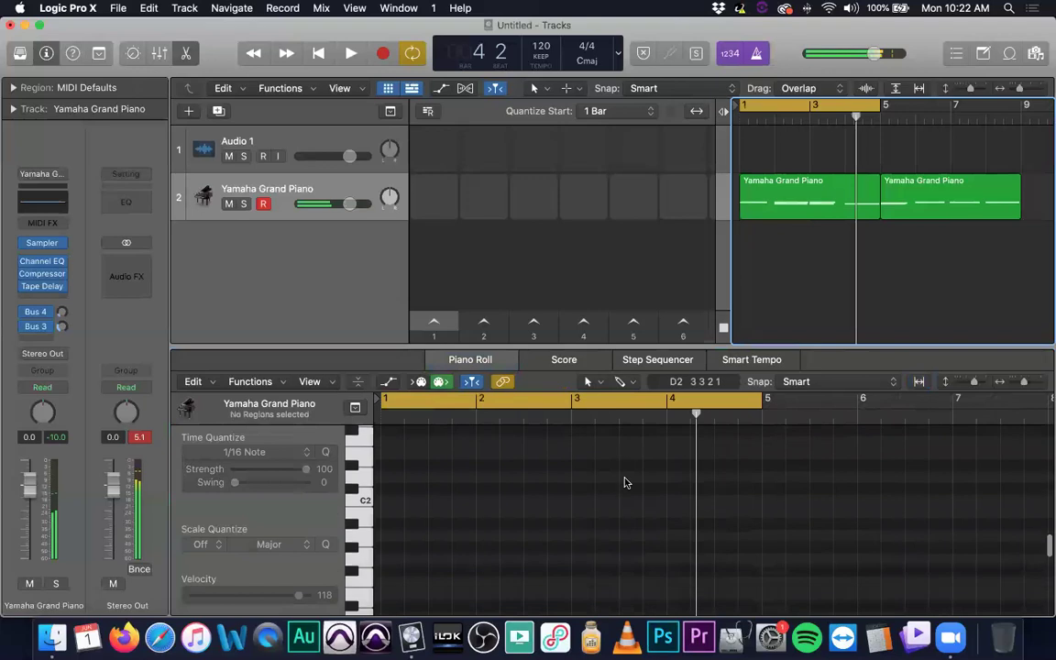
left_click(799, 203)
scroll(642, 552, "up", 4)
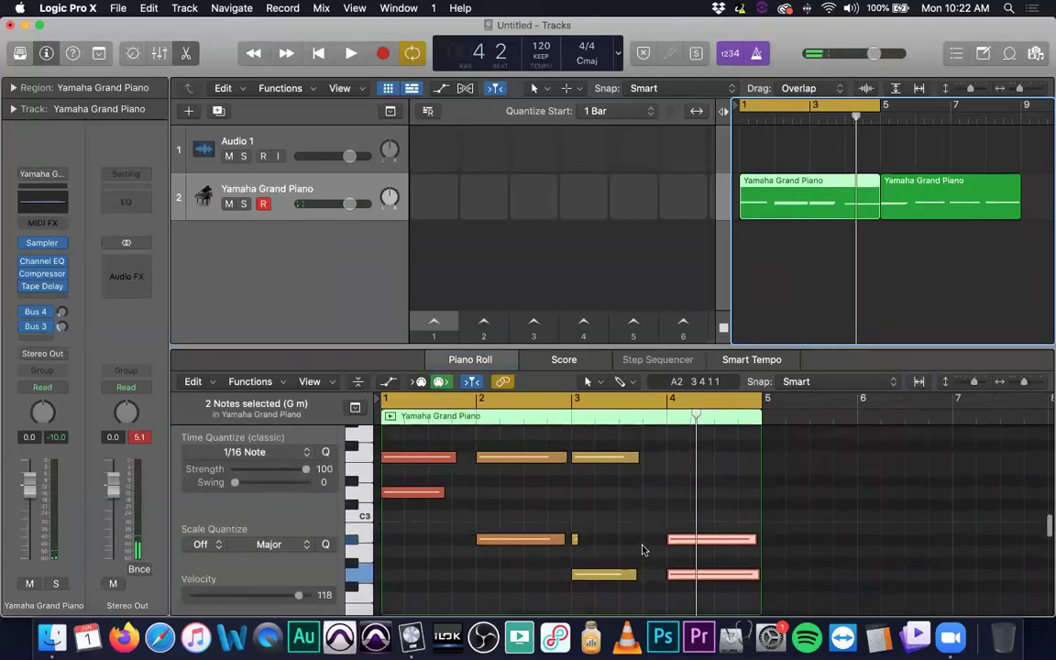
left_click(683, 541)
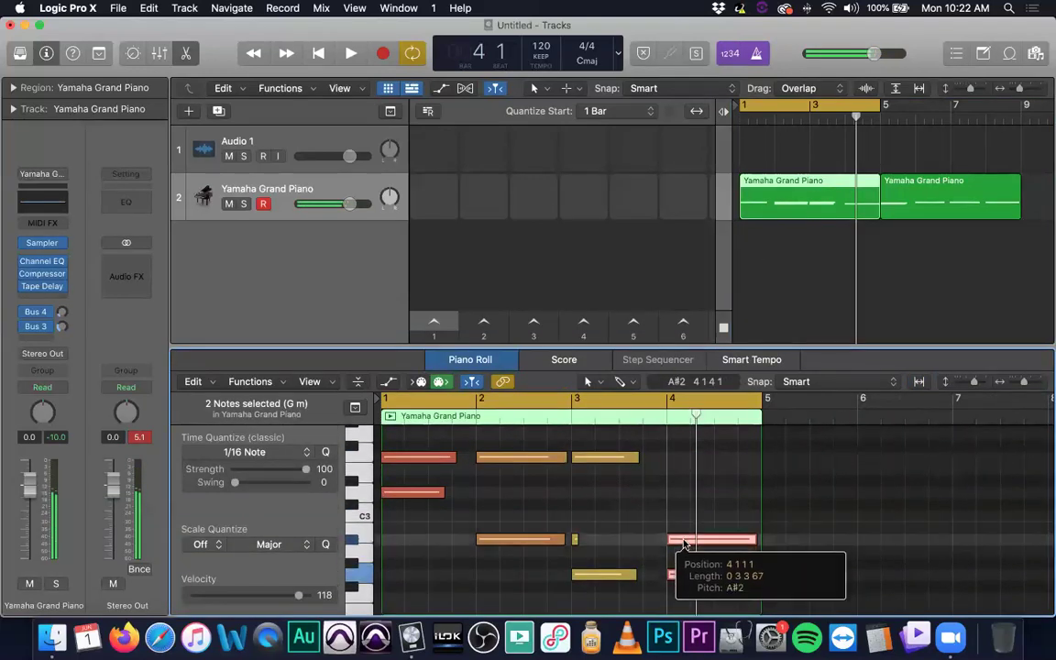
left_click_drag(683, 542, 674, 513)
- Play the end of the first region from just before bar 4 to check the corrected chord
left_click(654, 417)
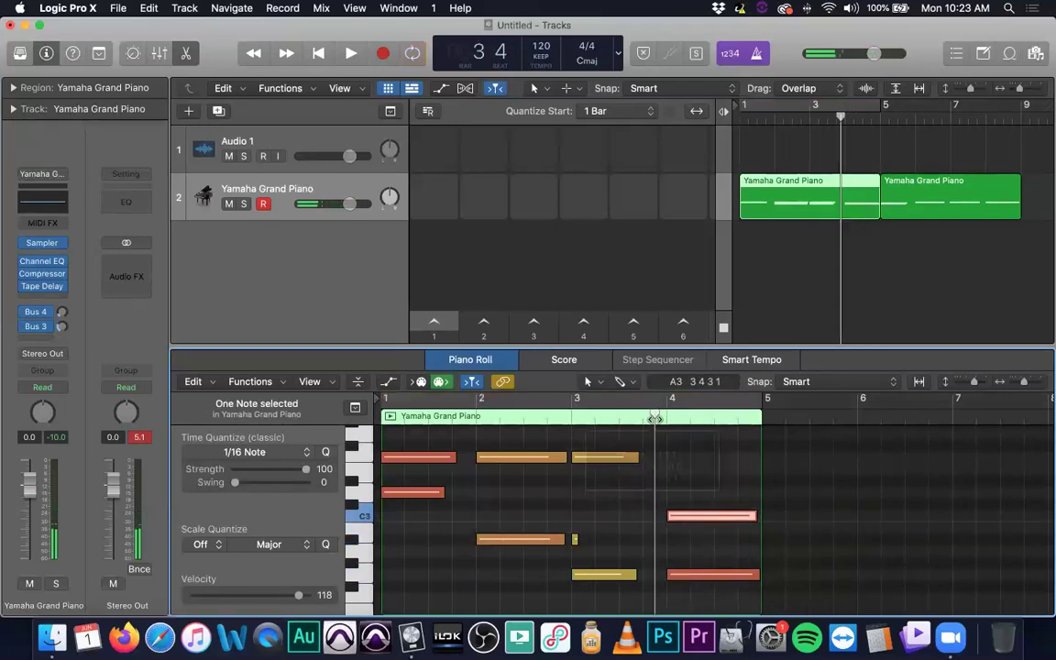
key("space")
key("space")
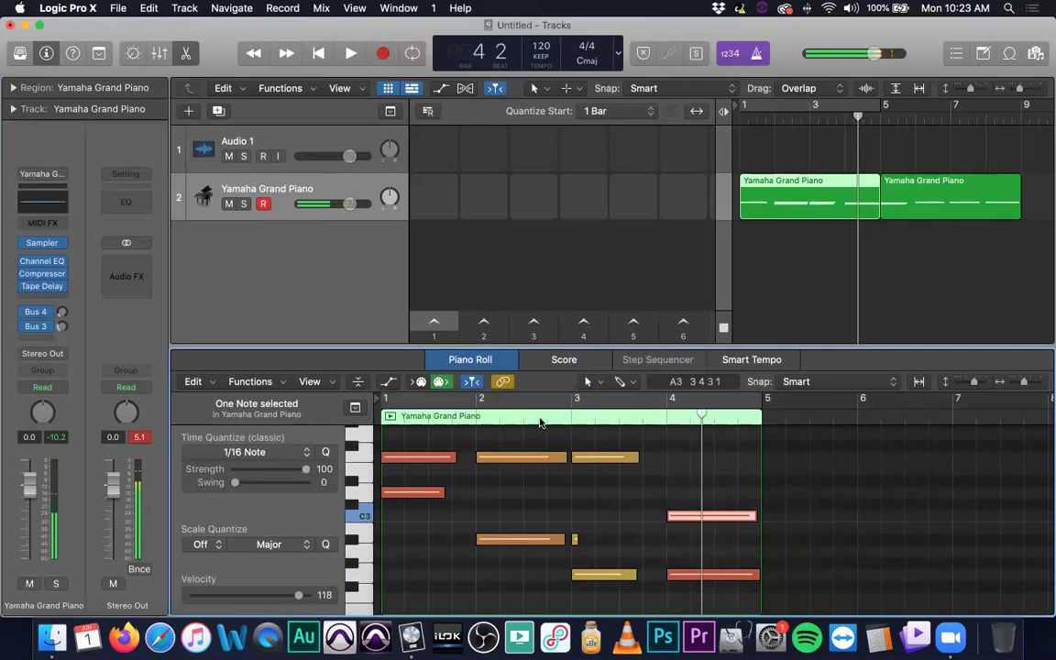
left_click(540, 422)
key("space")
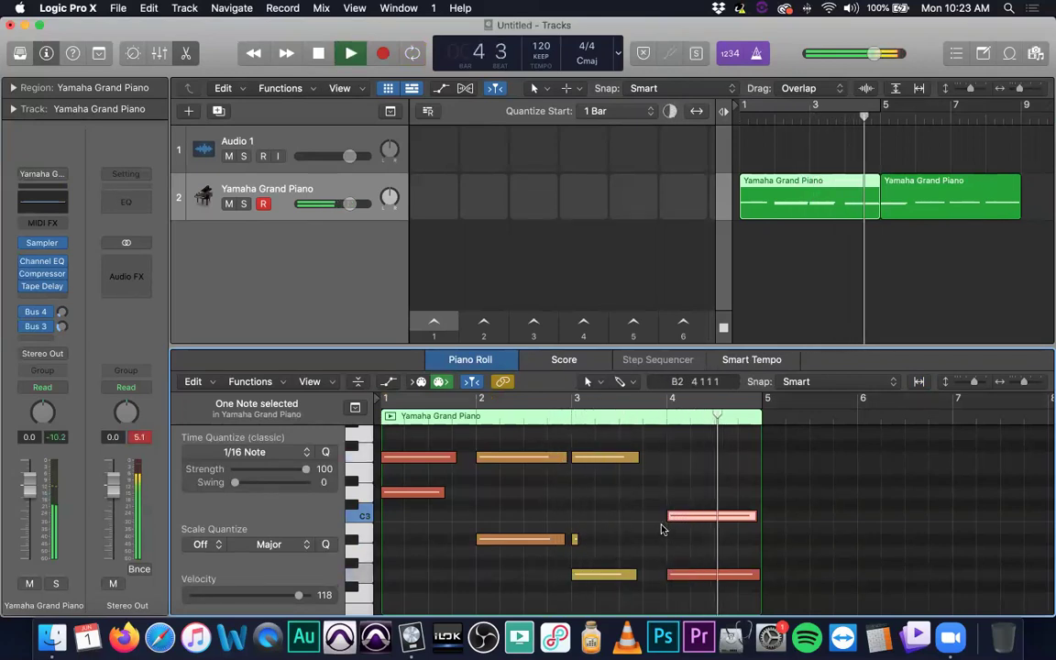
key("space")
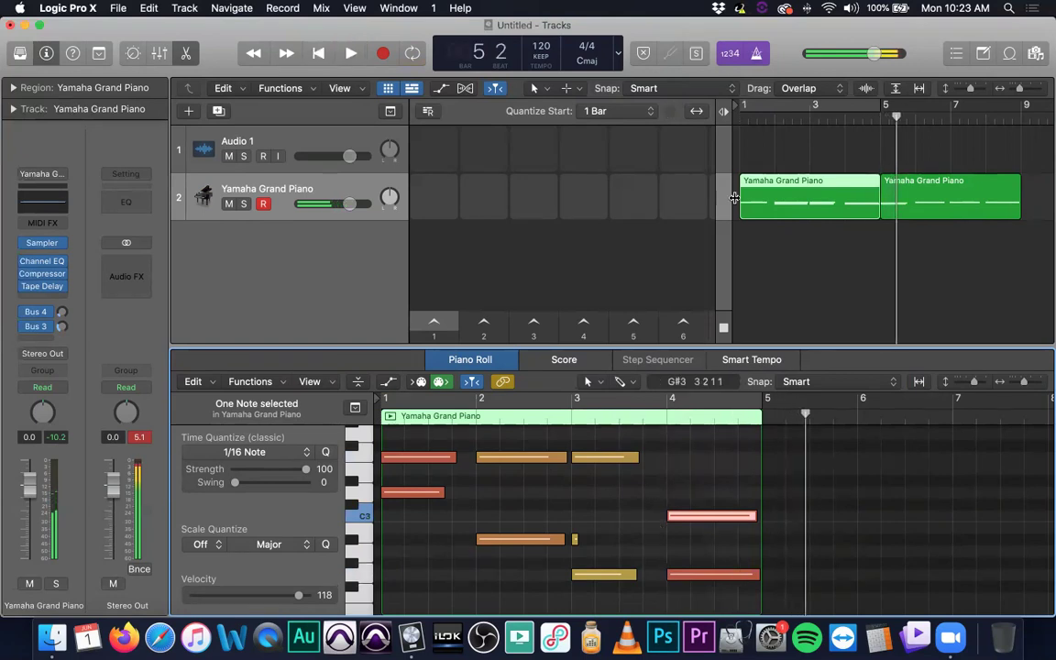
- Turn the cycle range over the first piano region back on and play it from bar 1
left_click(804, 104)
key("space")
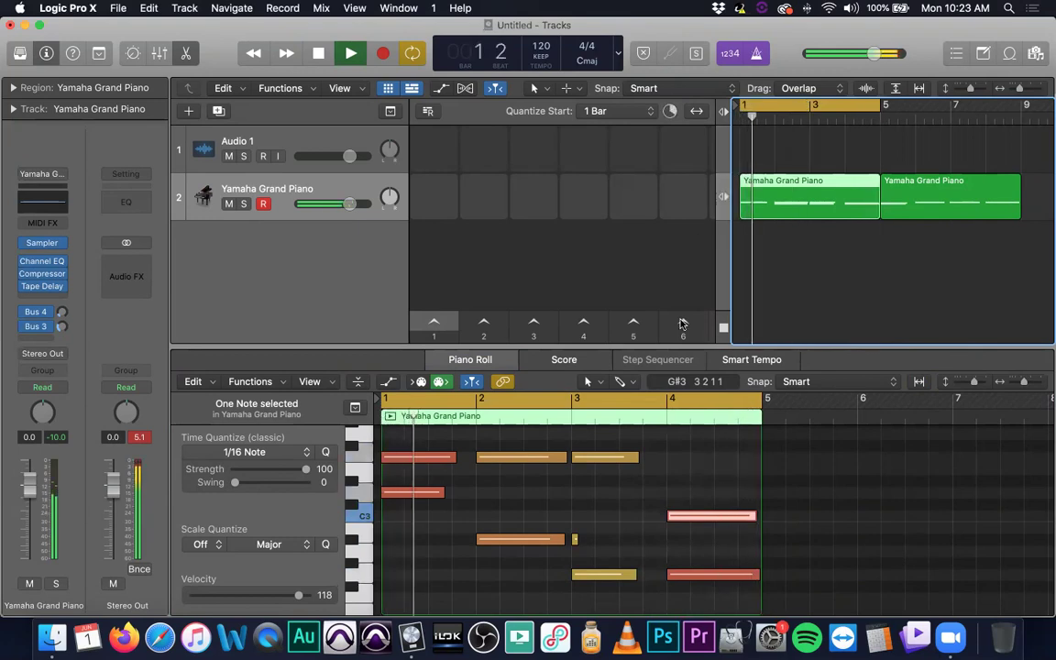
key("space")
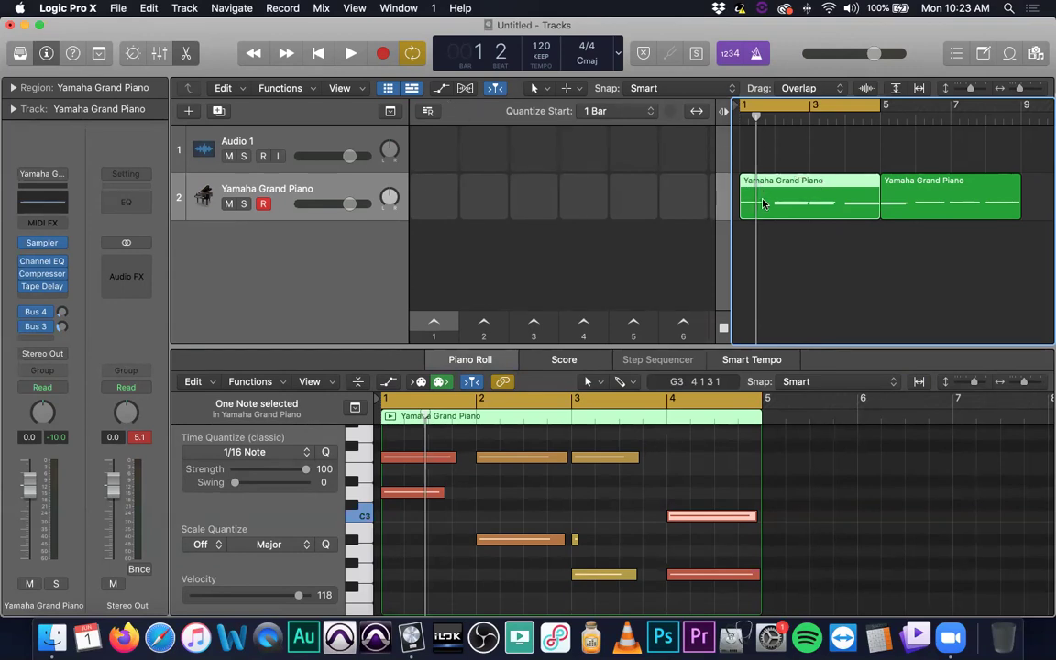
- Widen the tracks area with the Piano Roll closed, and switch the Yamaha Grand Piano track's playback to its Live Loops cells
left_click_drag(723, 194, 577, 192)
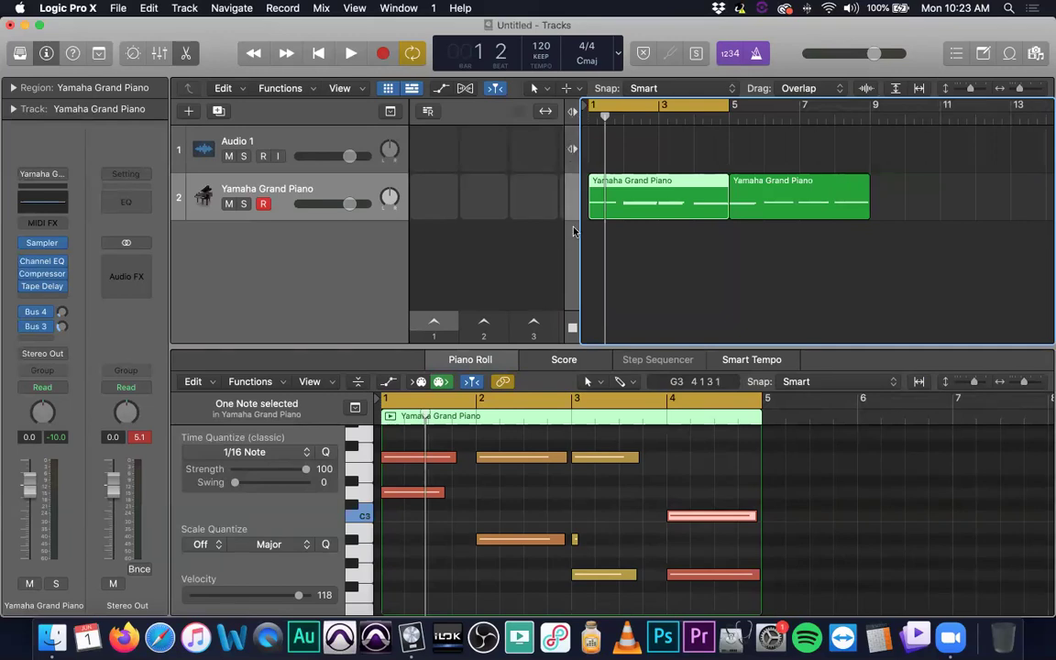
left_click(187, 54)
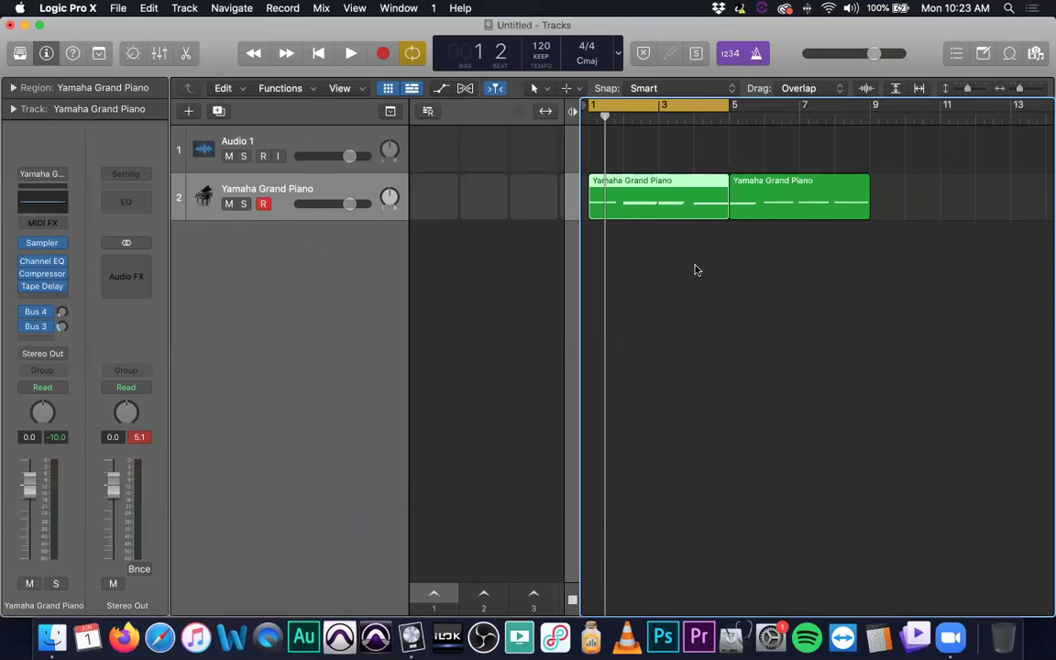
left_click(574, 199)
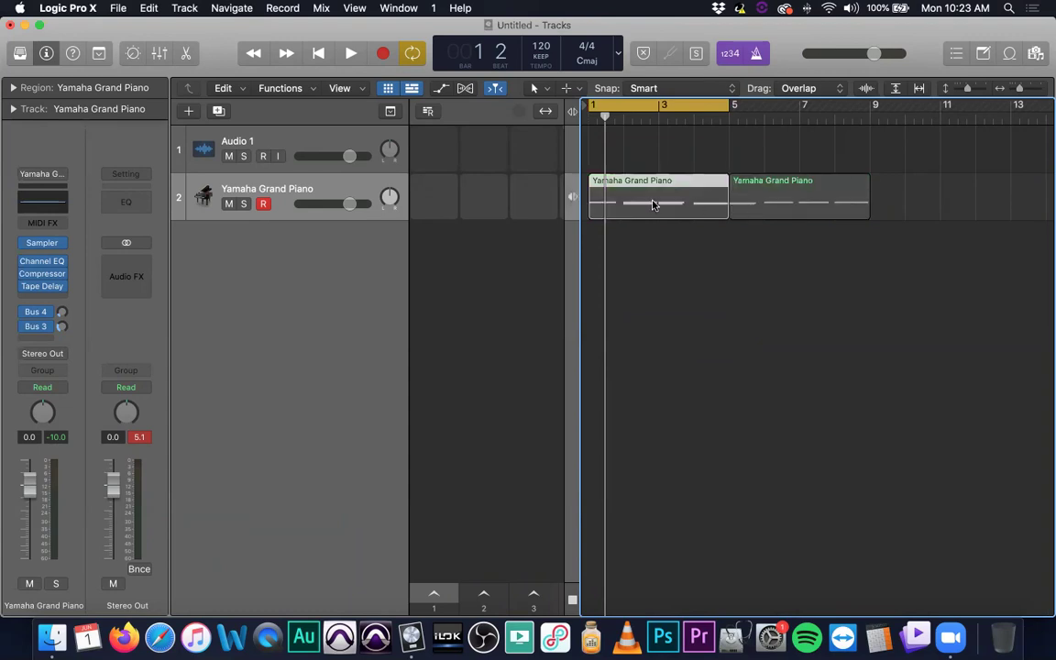
- Return the Yamaha Grand Piano track's playback to its regions and widen the Live Loops grid to show five scenes
left_click(571, 198)
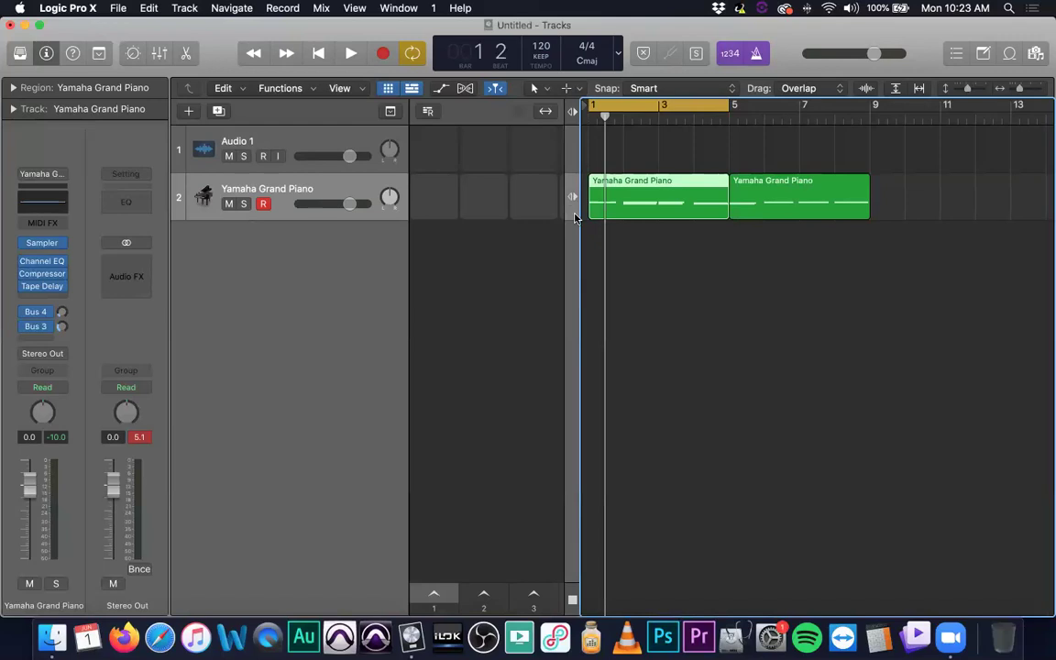
left_click_drag(578, 215, 676, 214)
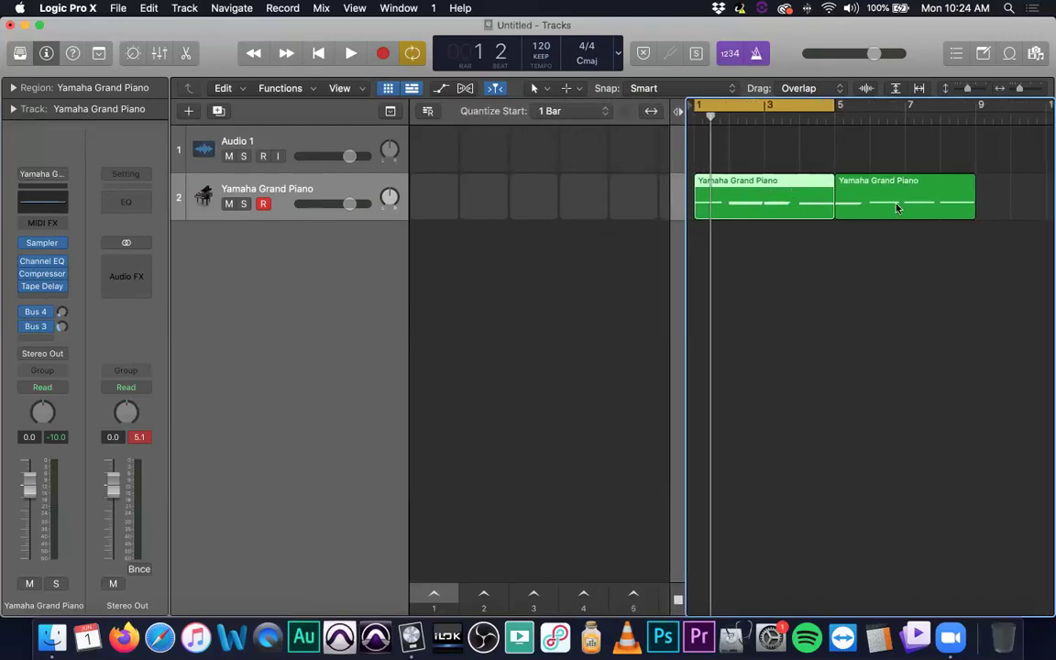
mouse_move(433, 201)
left_click(499, 274)
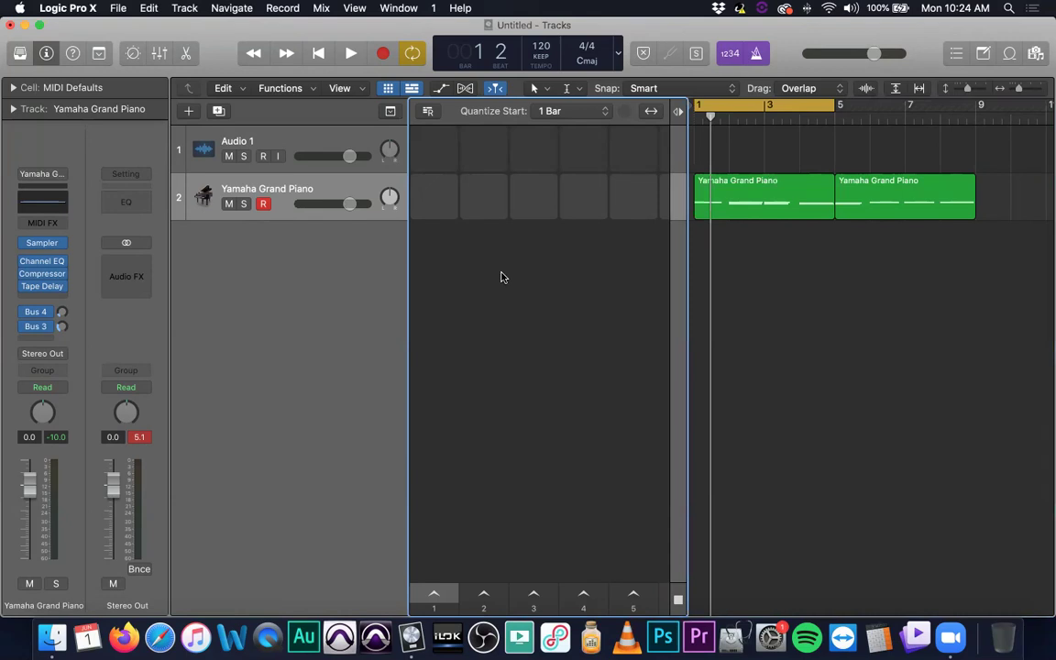
- Copy the first piano region into the Yamaha Grand Piano track's scene 1 cell and play that cell
mouse_move(460, 201)
mouse_move(430, 187)
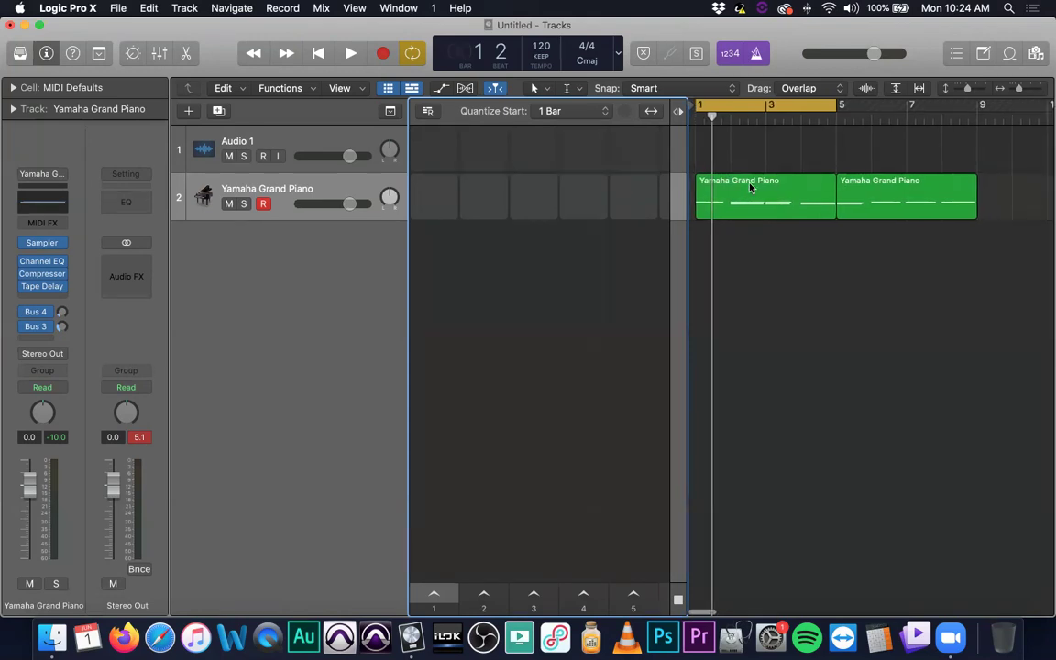
left_click_drag(740, 183, 431, 196)
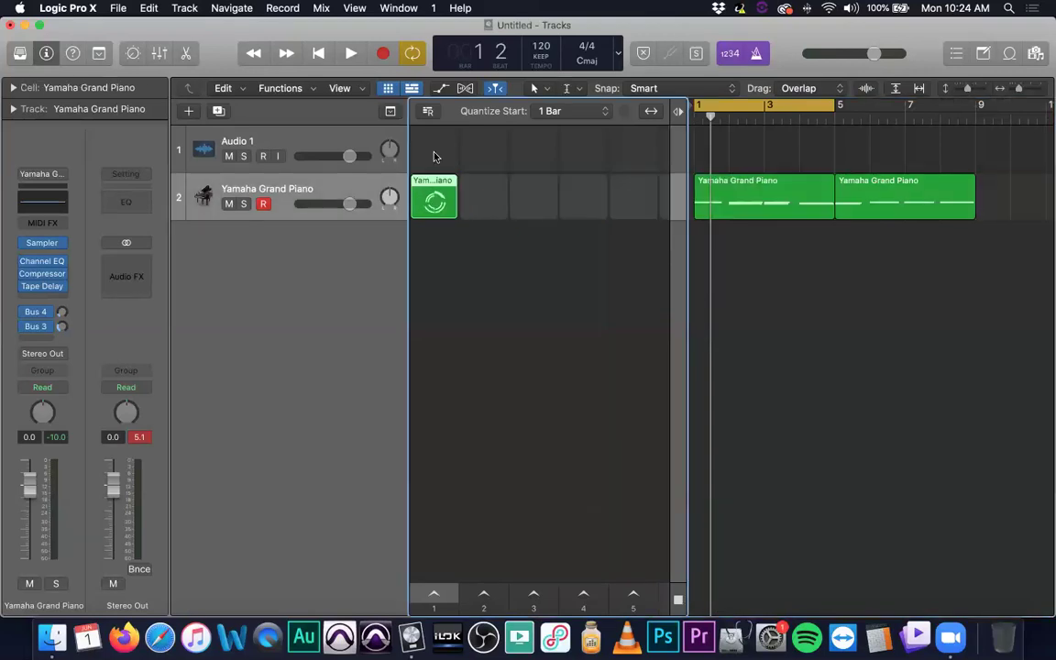
left_click(434, 203)
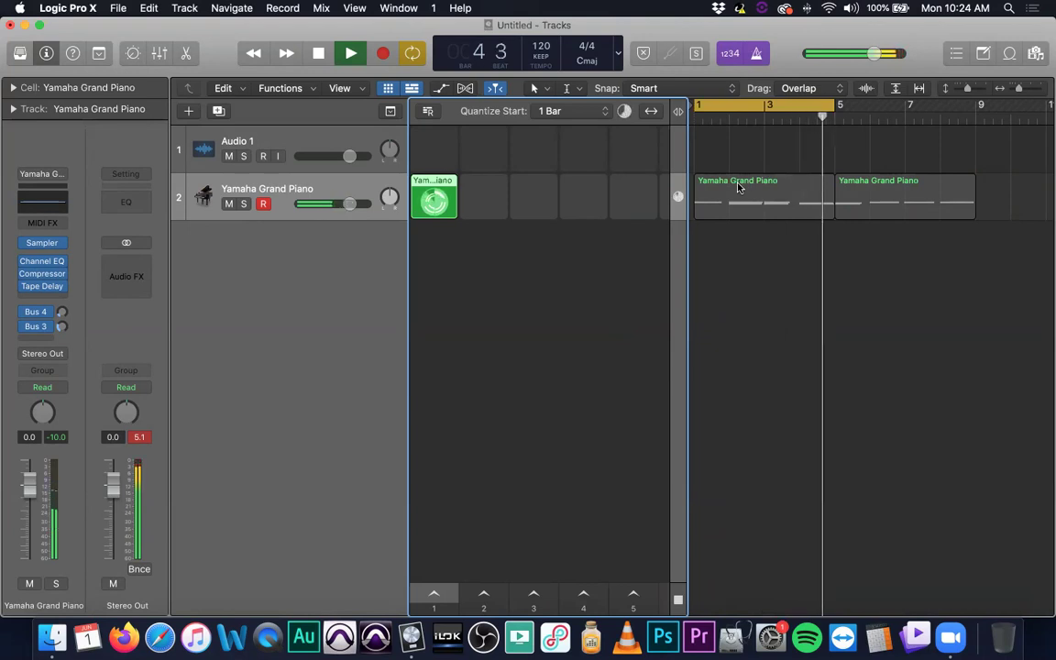
key("space")
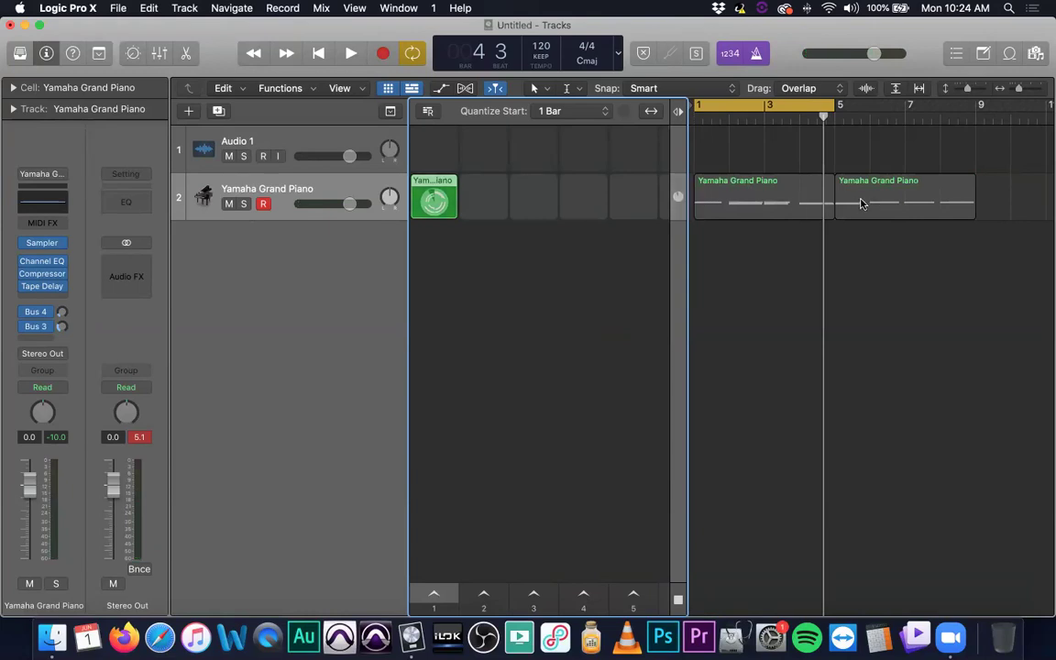
key("space")
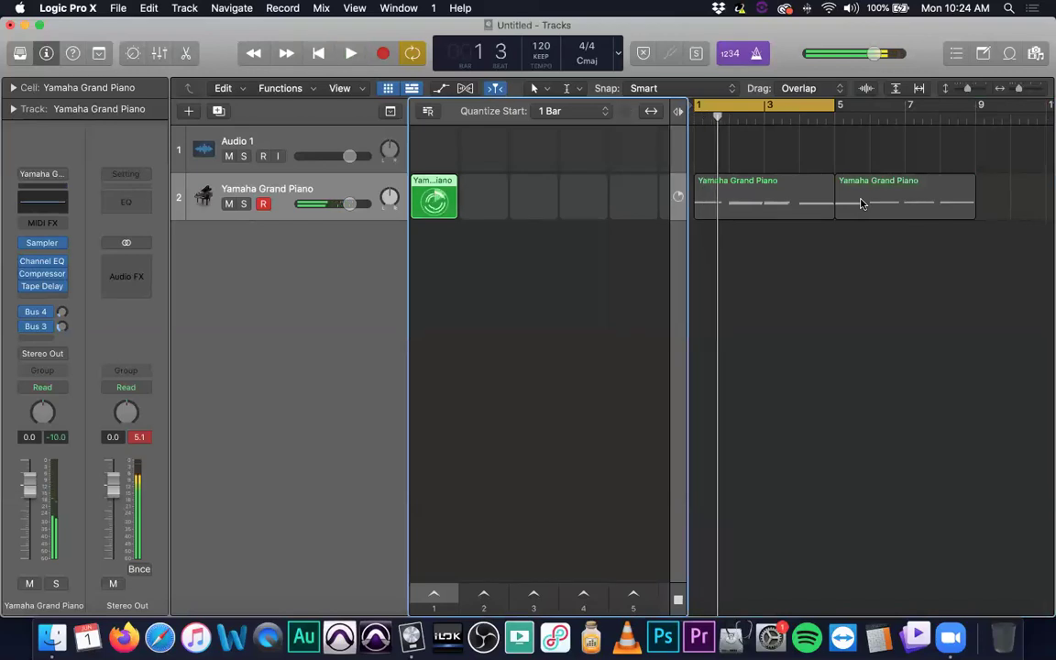
- Toggle the piano cell's cueing, stop it in the grid, and play it briefly in place of the track's regions
mouse_move(522, 215)
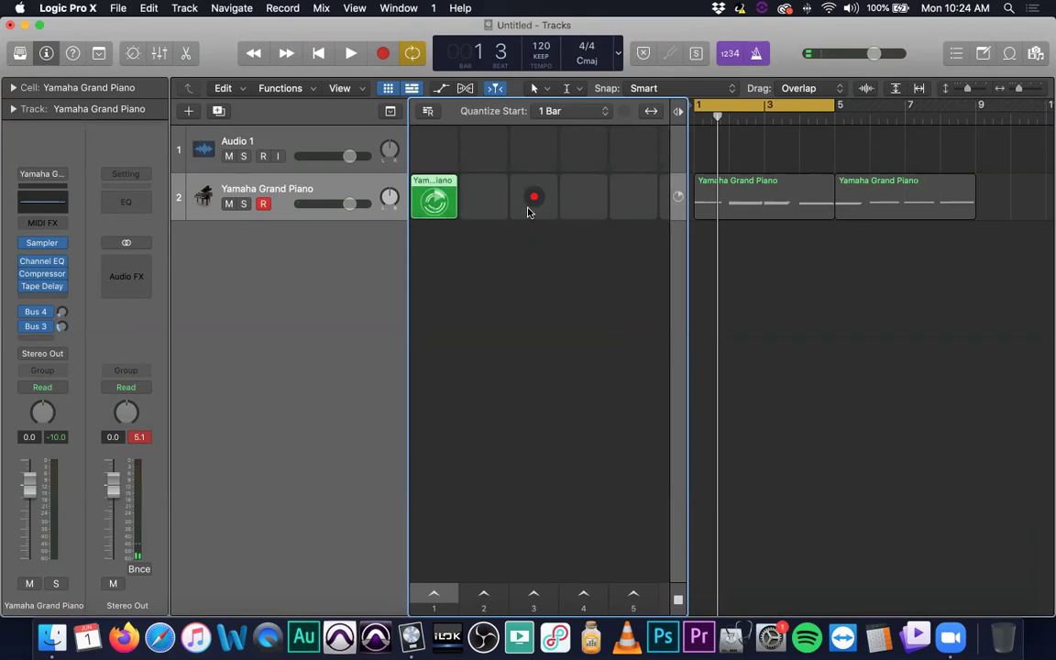
left_click(422, 207)
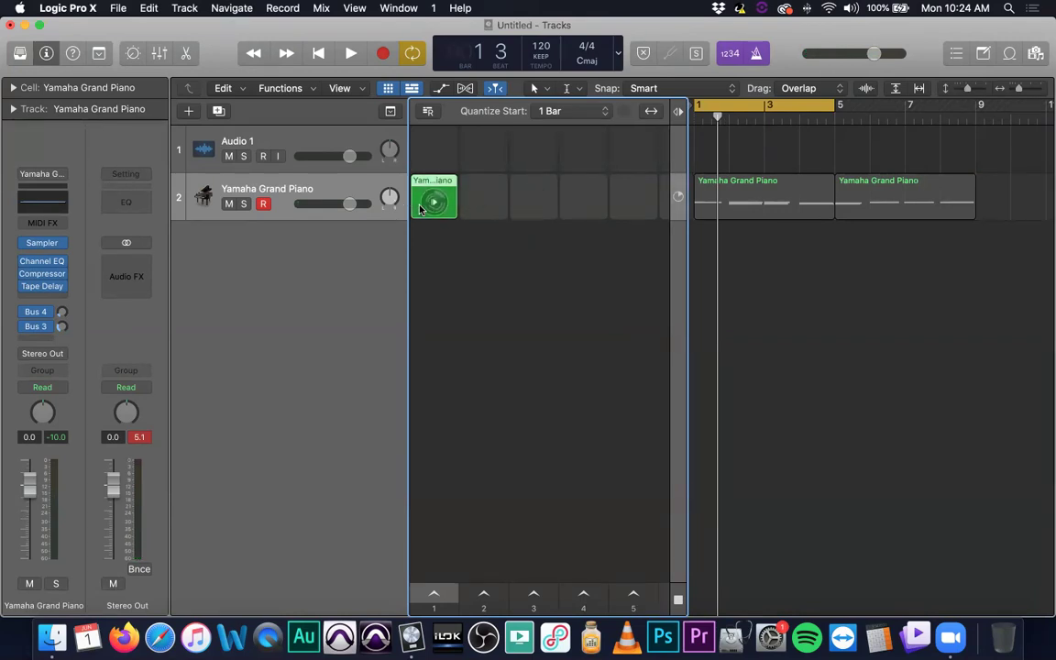
left_click(424, 203)
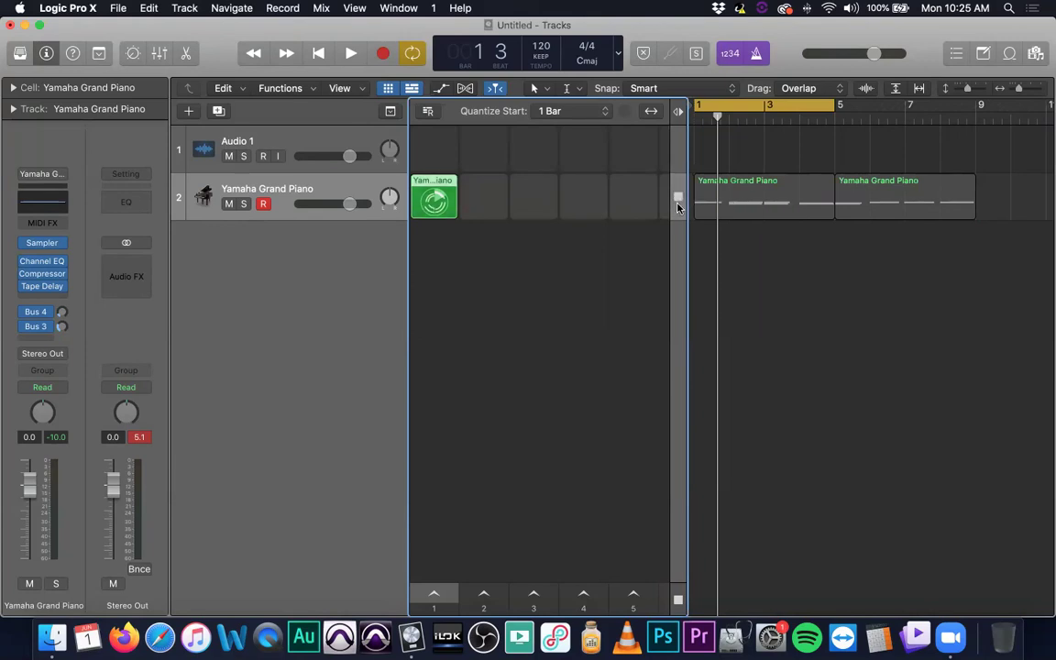
left_click(677, 202)
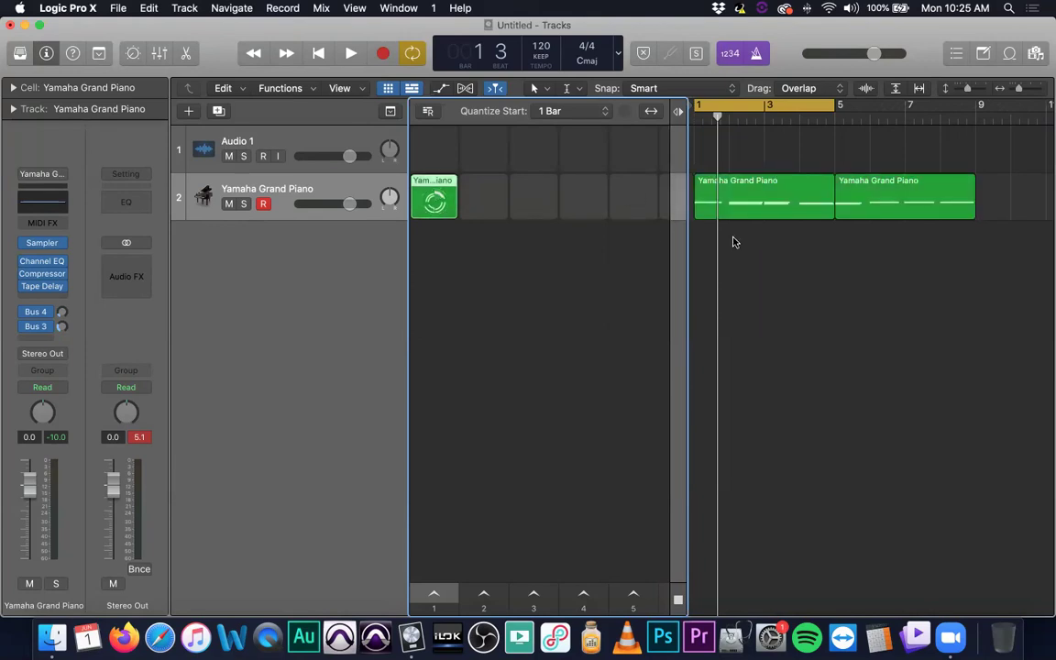
key("space")
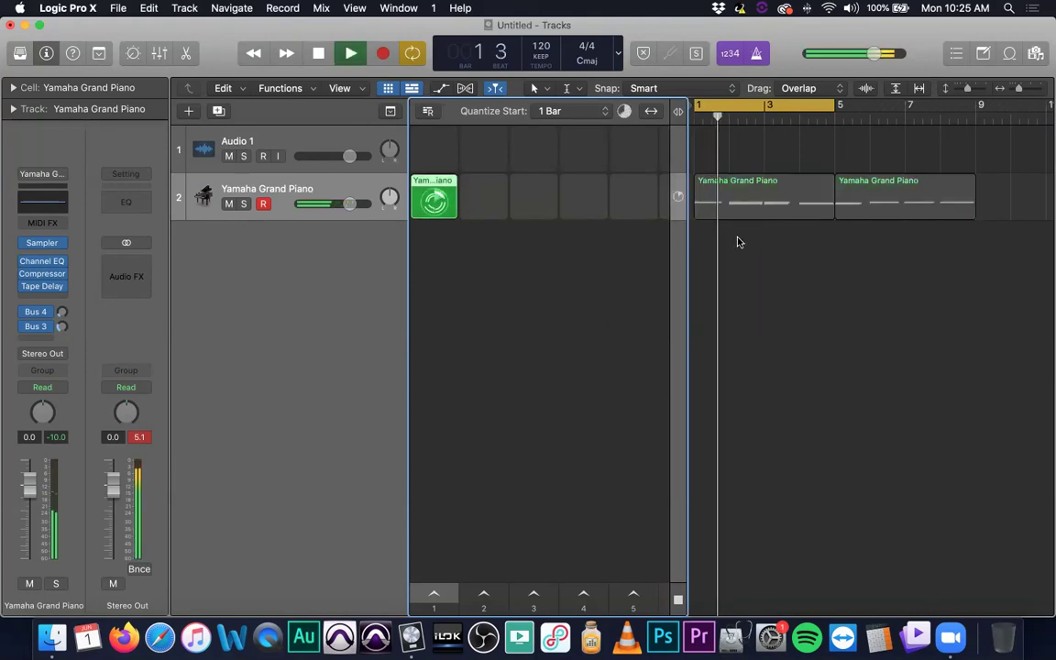
key("space")
- Switch the Yamaha Grand Piano track's playback from the cell back to its regions and play them
left_click(677, 200)
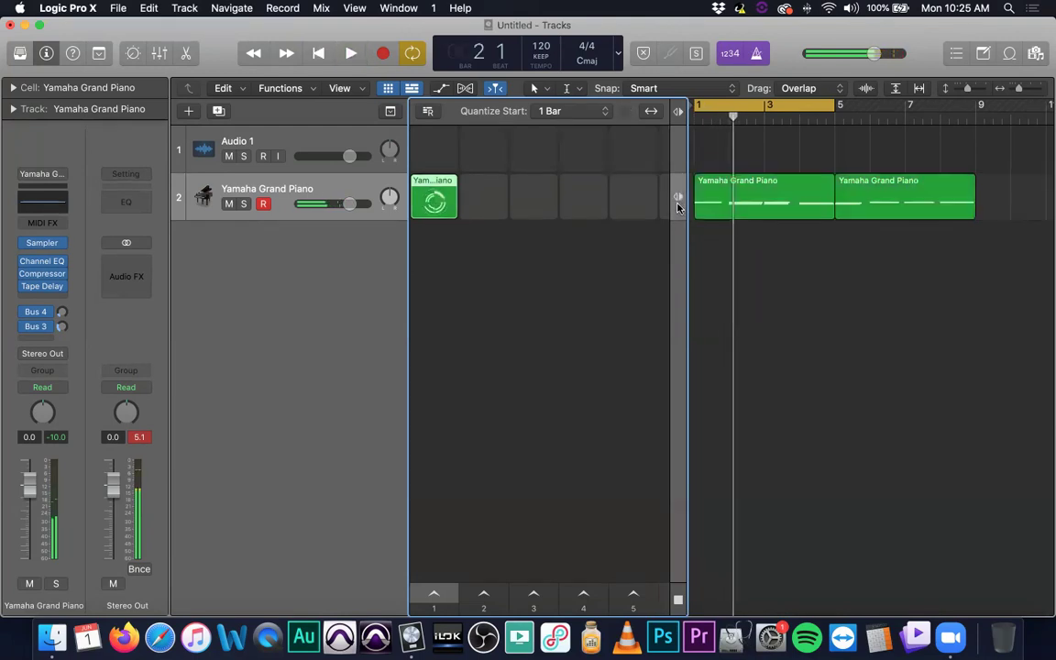
key("space")
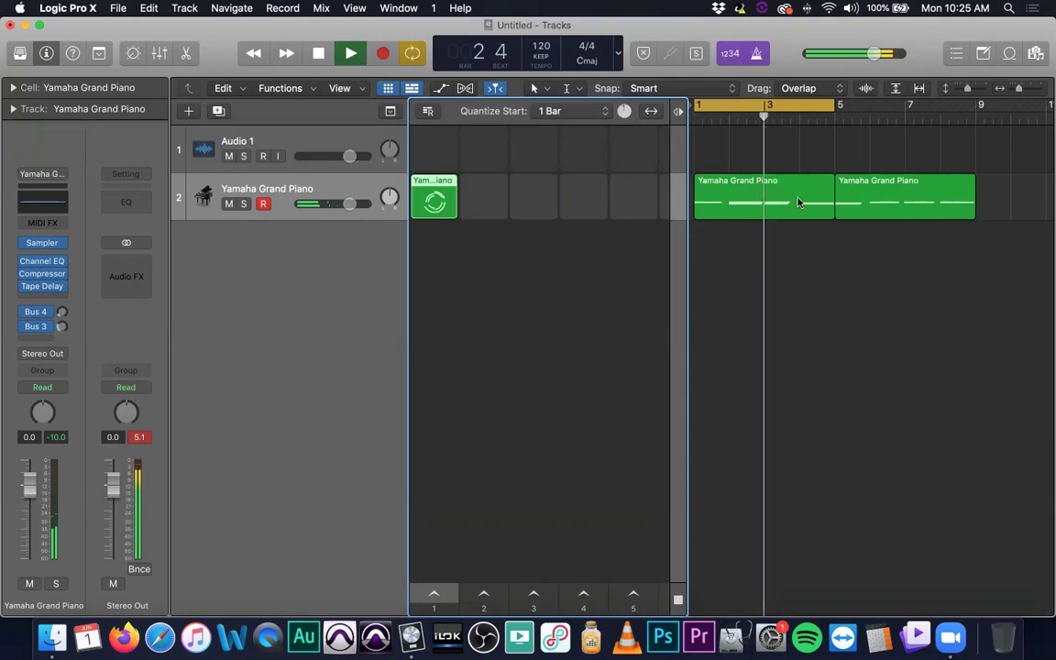
key("space")
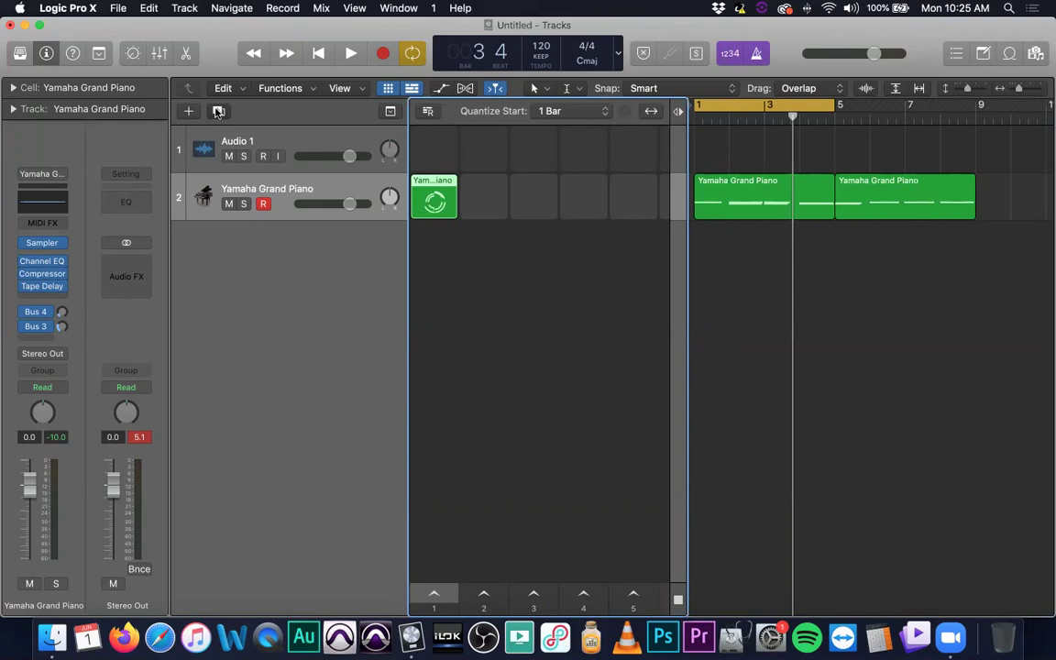
- Duplicate the Yamaha Grand Piano track and load the Basses sound from the Orchestral Strings category on the new track
left_click(218, 111)
left_click(21, 53)
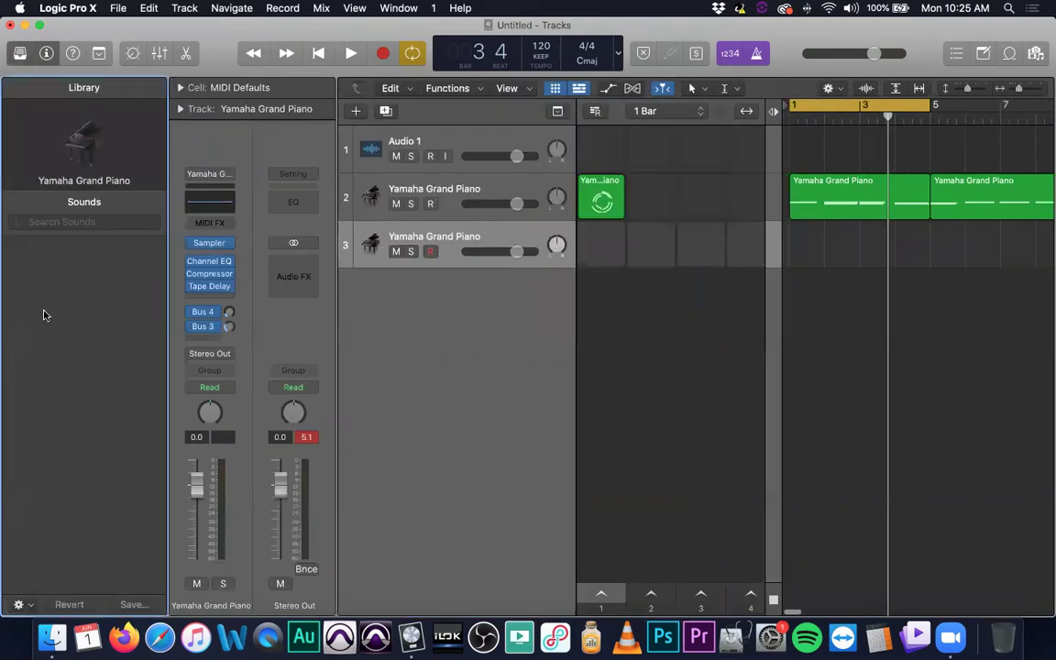
scroll(57, 302, "left", 5)
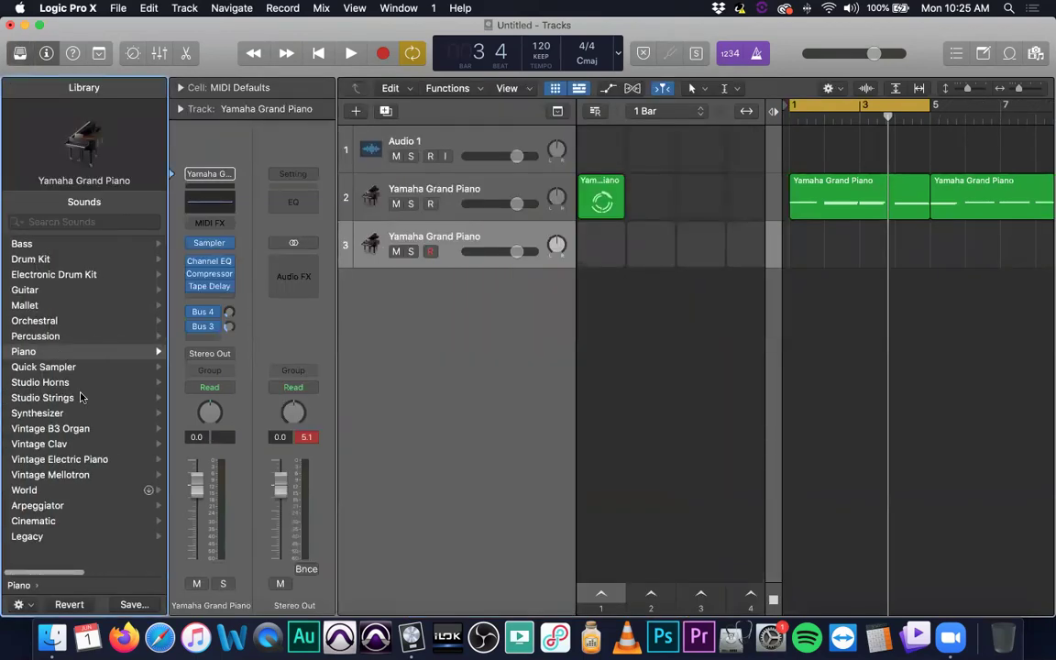
left_click(57, 320)
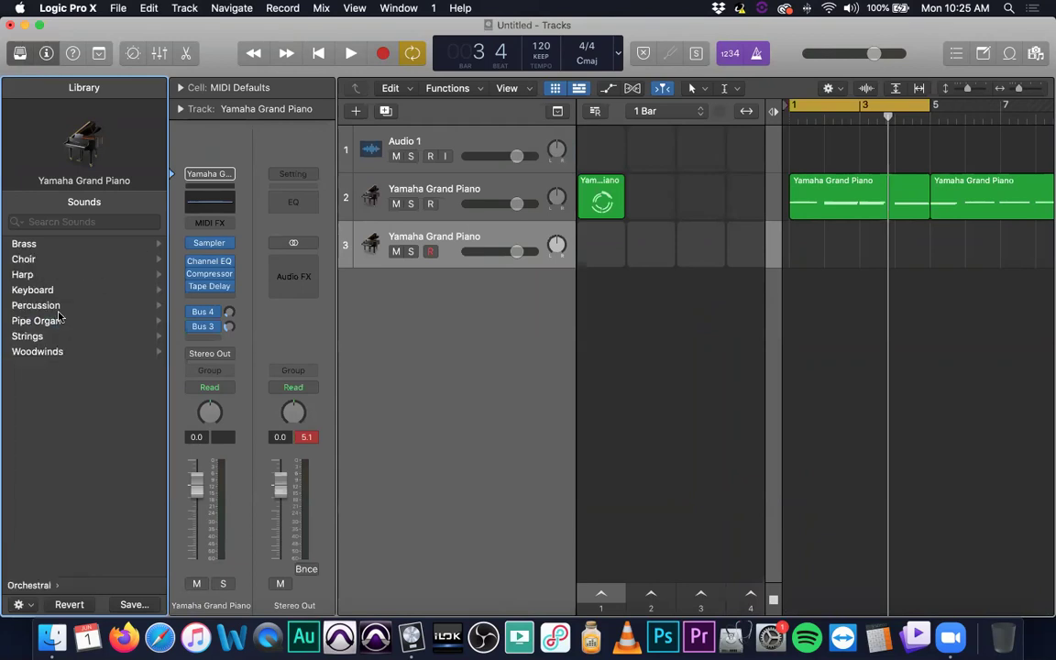
left_click(42, 338)
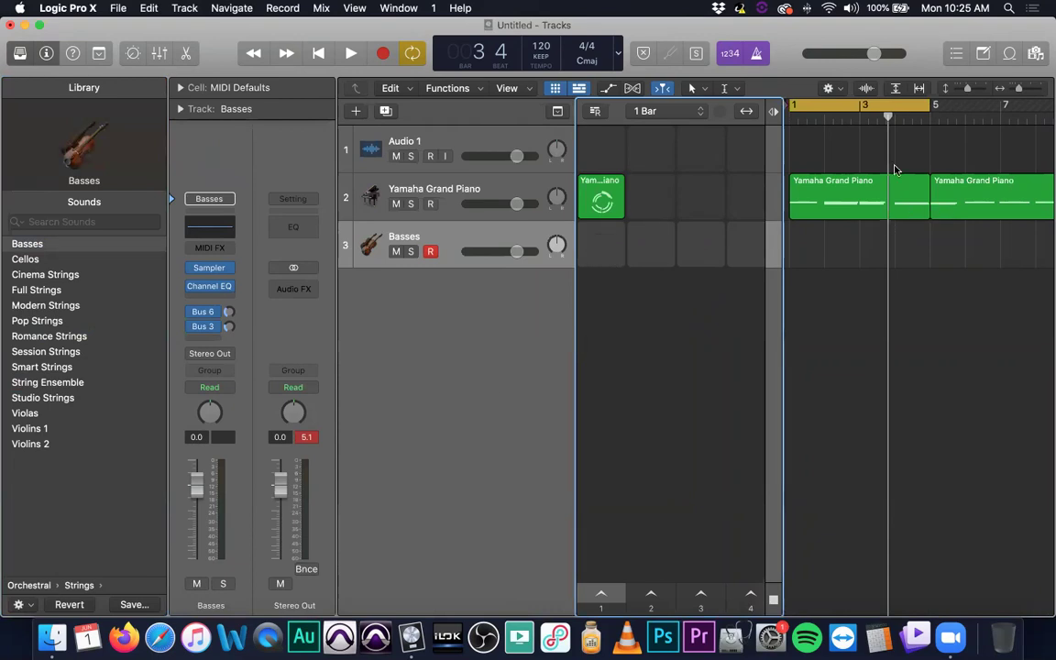
- Record a four-bar part on the Basses track from bar 1, over the first piano region
left_click(833, 152)
key("Return")
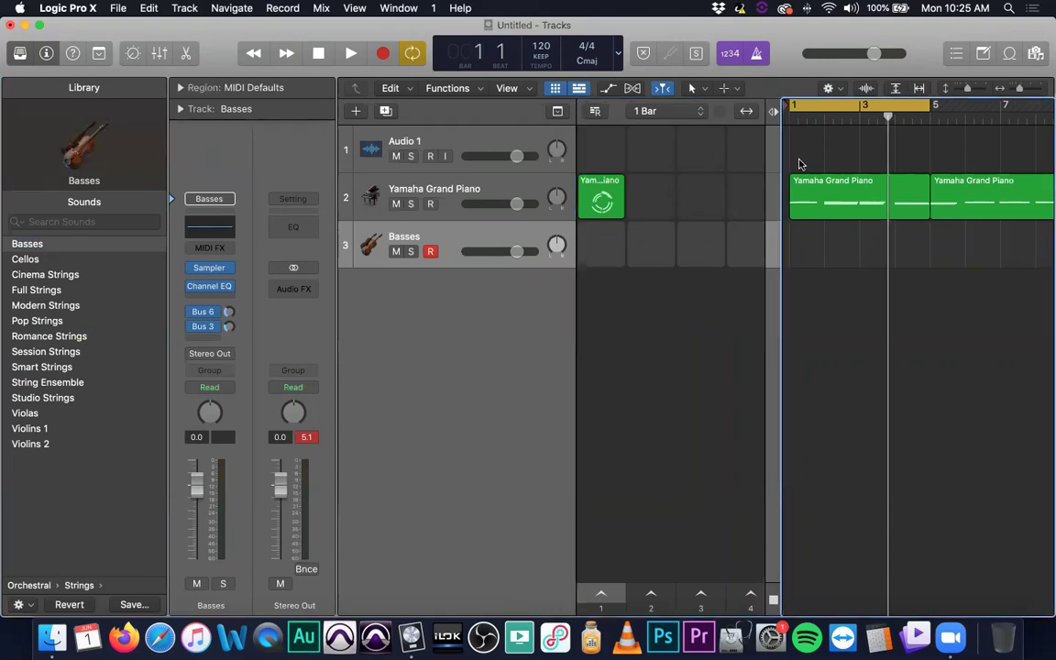
left_click(383, 54)
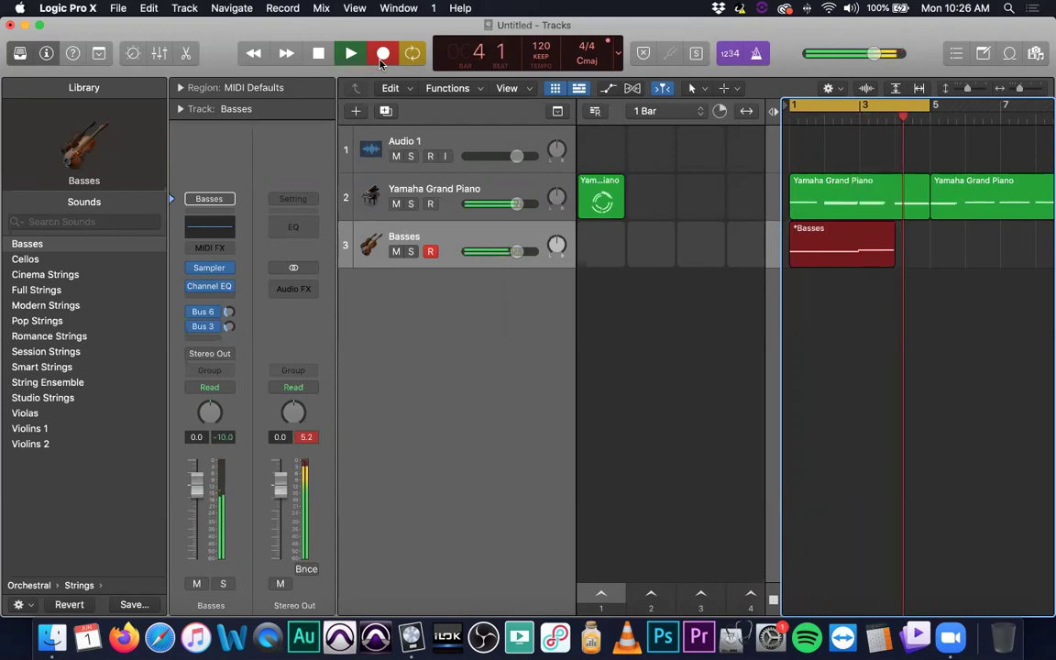
key("space")
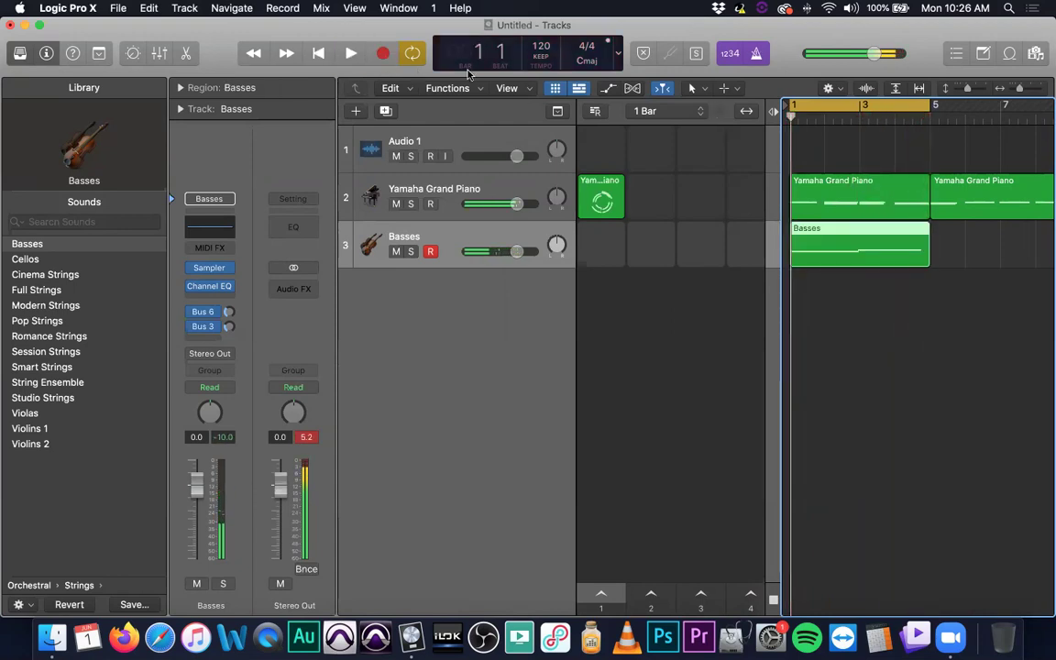
- Quantize all notes of the new Basses region to 1/16 notes in the Piano Roll
double_click(885, 240)
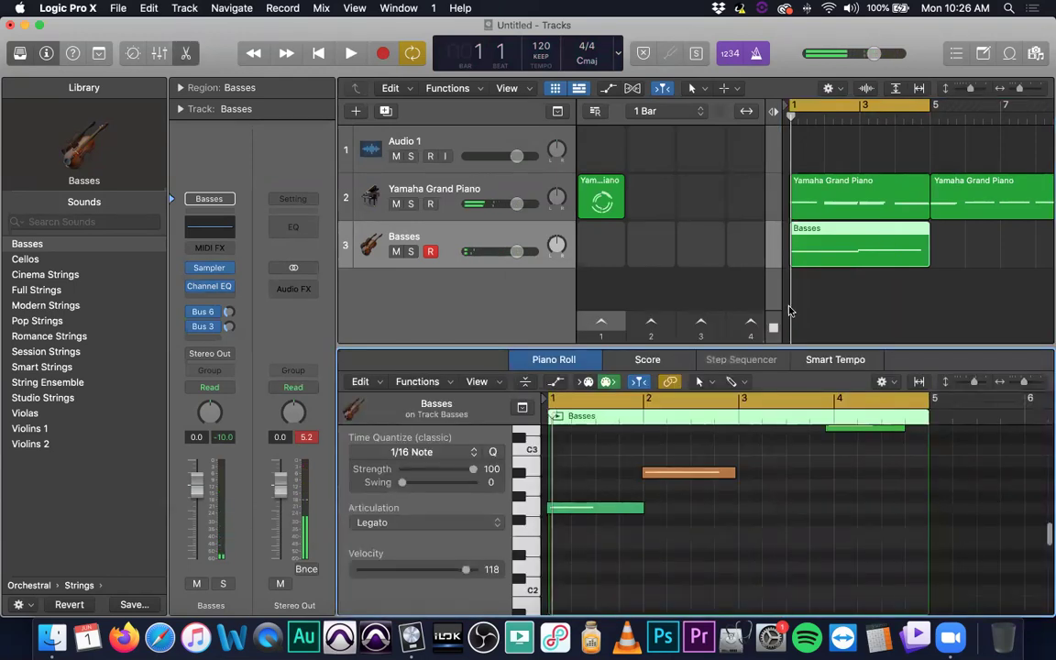
left_click(608, 458)
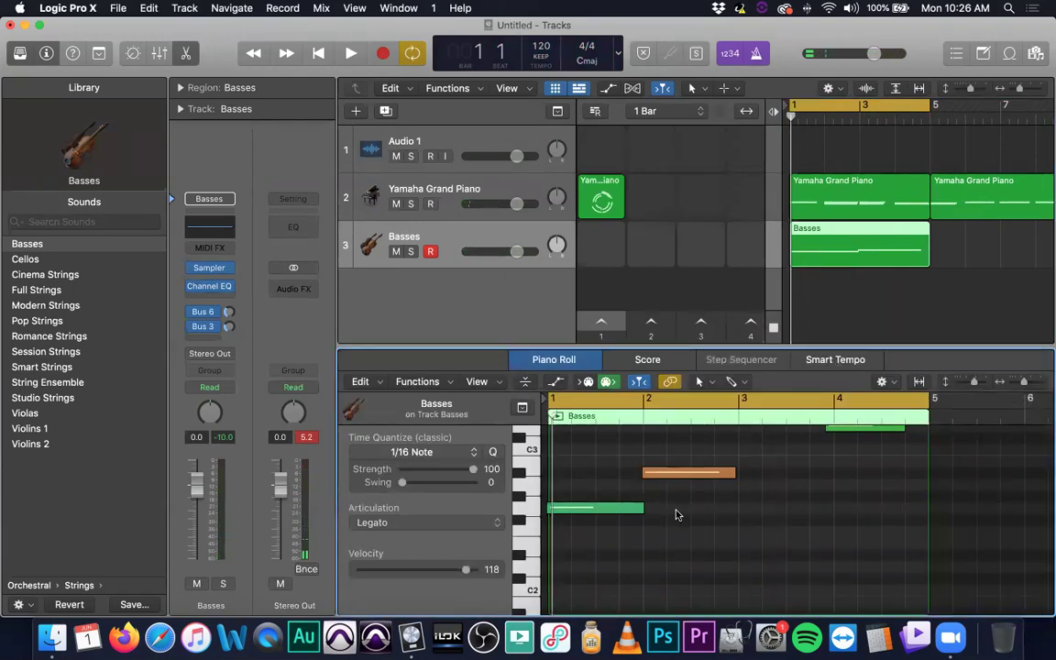
key("super+a")
left_click(492, 453)
left_click(925, 290)
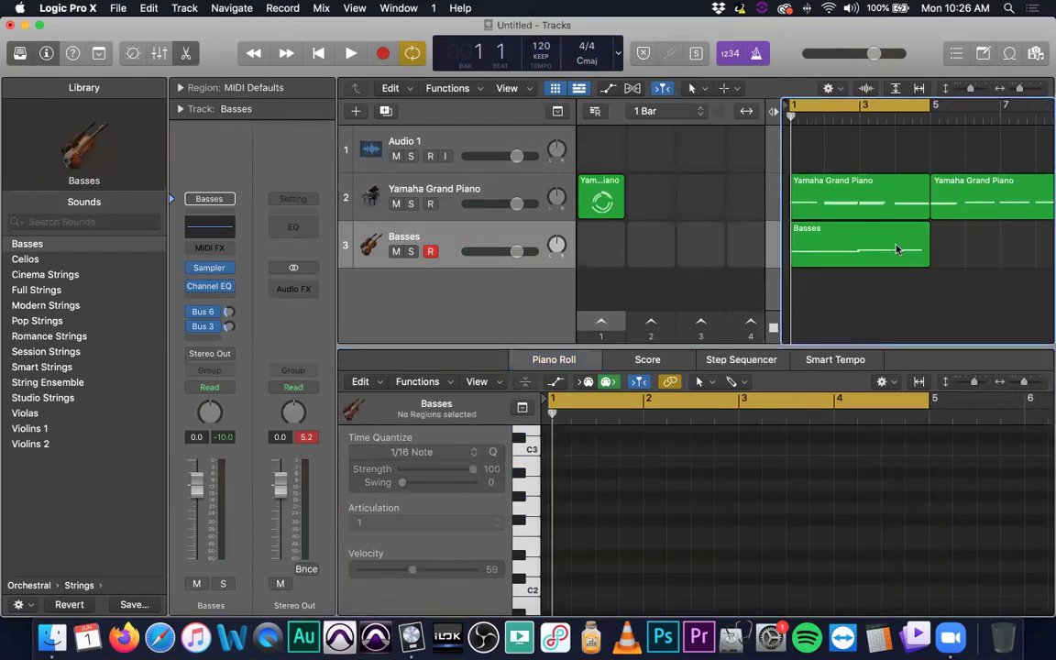
- Shift the last two notes of the Basses region slightly later so they start on the downbeats of bars 3 and 4
left_click(806, 225)
left_click(780, 484)
scroll(782, 488, "up", 3)
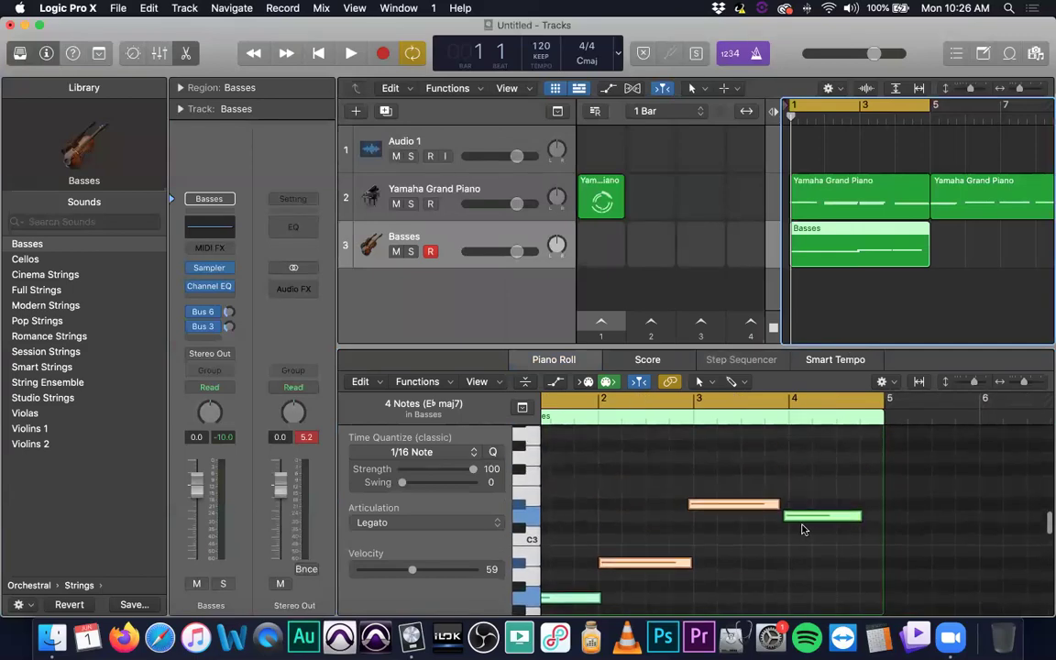
left_click_drag(802, 521, 808, 520)
left_click(719, 505)
left_click_drag(719, 510, 724, 509)
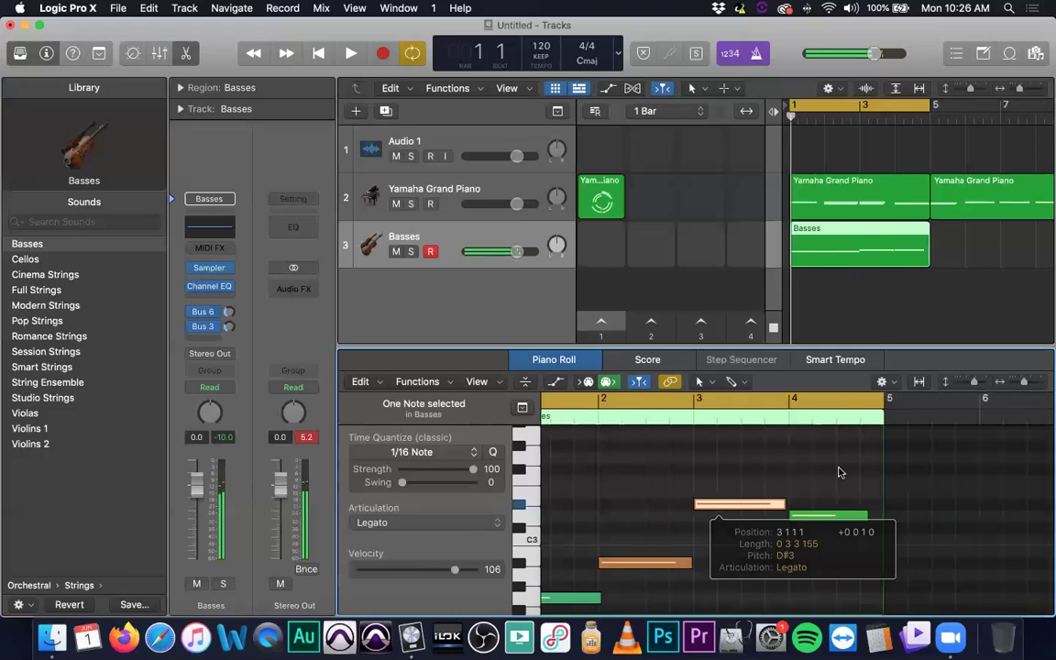
left_click(822, 517)
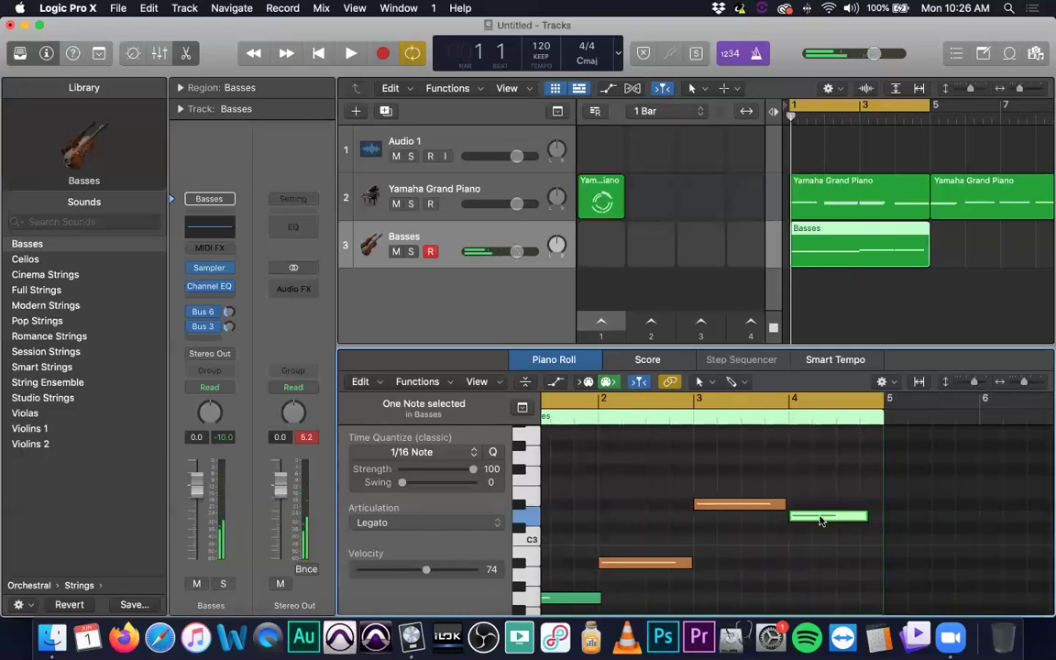
- Raise the upper note of the first piano region's bar 4 chord to D3
left_click(886, 196)
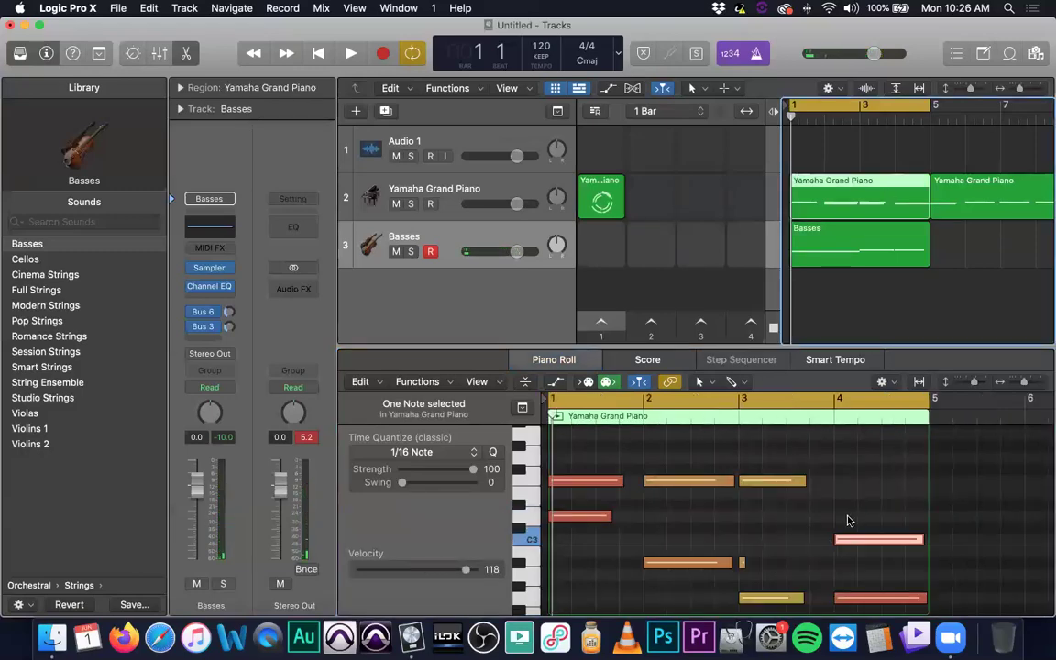
left_click_drag(861, 539, 860, 524)
scroll(858, 524, "down", 3)
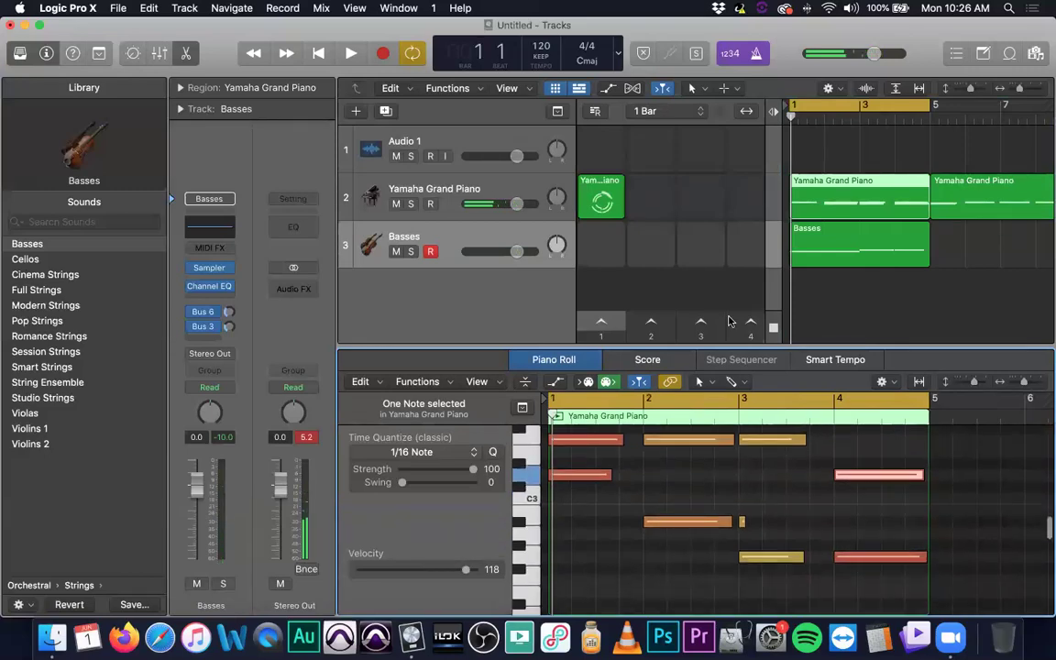
- Play the piano and Basses regions together from bar 1 to check how they fit
left_click(845, 156)
key("space")
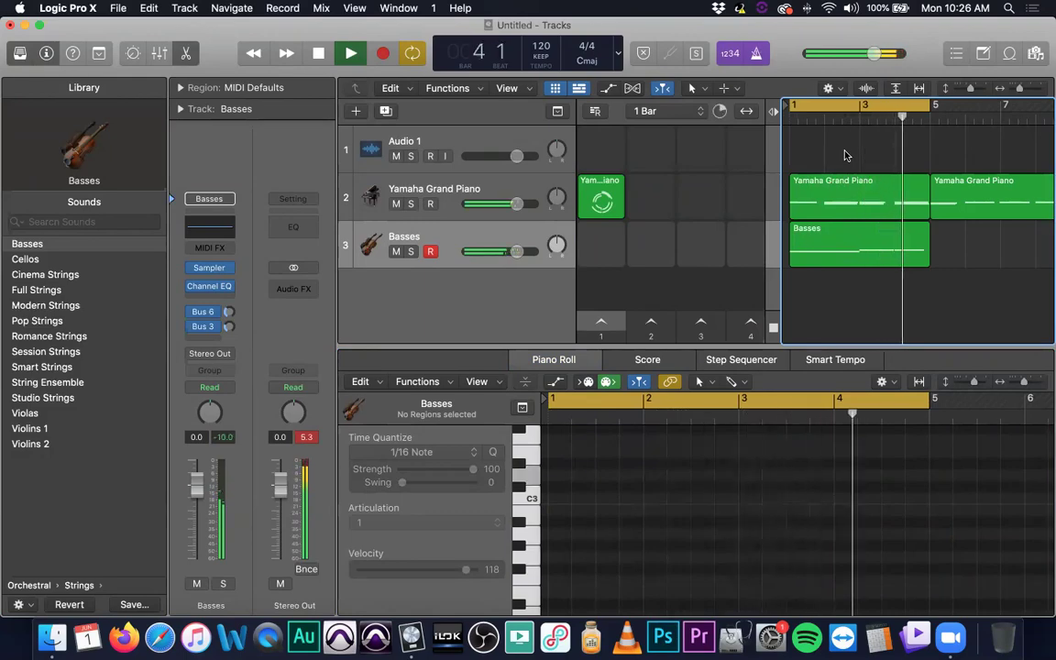
key("space")
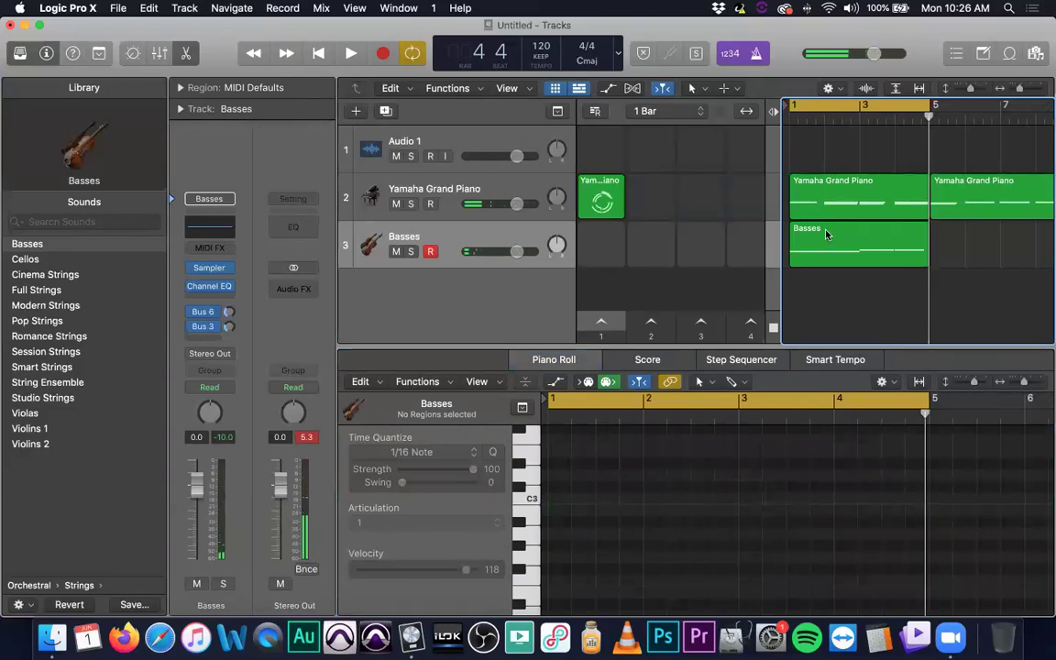
- Delete the outdated piano cell in scene 1 and replace it with a copy of the corrected first piano region
left_click(611, 187)
key("Delete")
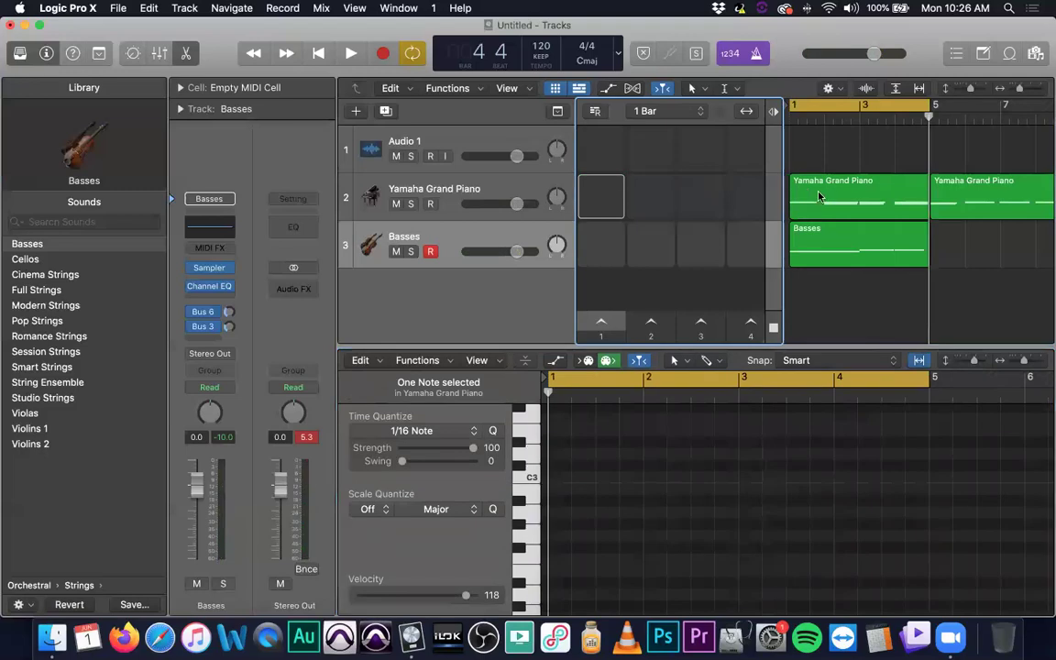
left_click(827, 180)
left_click_drag(827, 181, 601, 194)
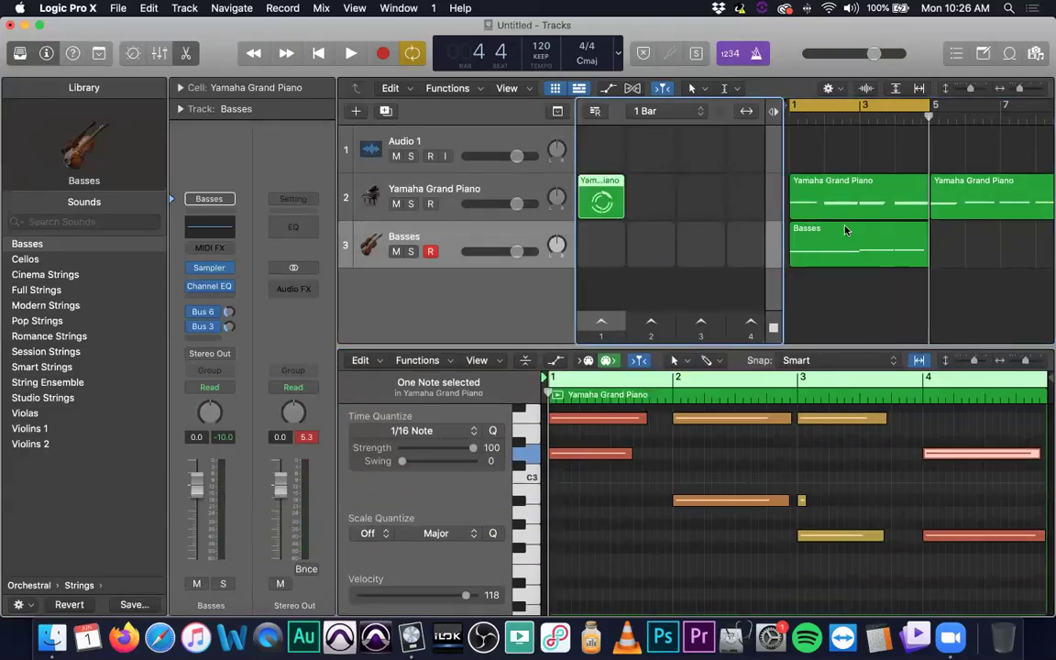
- Shorten the Basses region to two bars and use a copy of it as the Basses cell in scene 1
left_click_drag(845, 230, 607, 245)
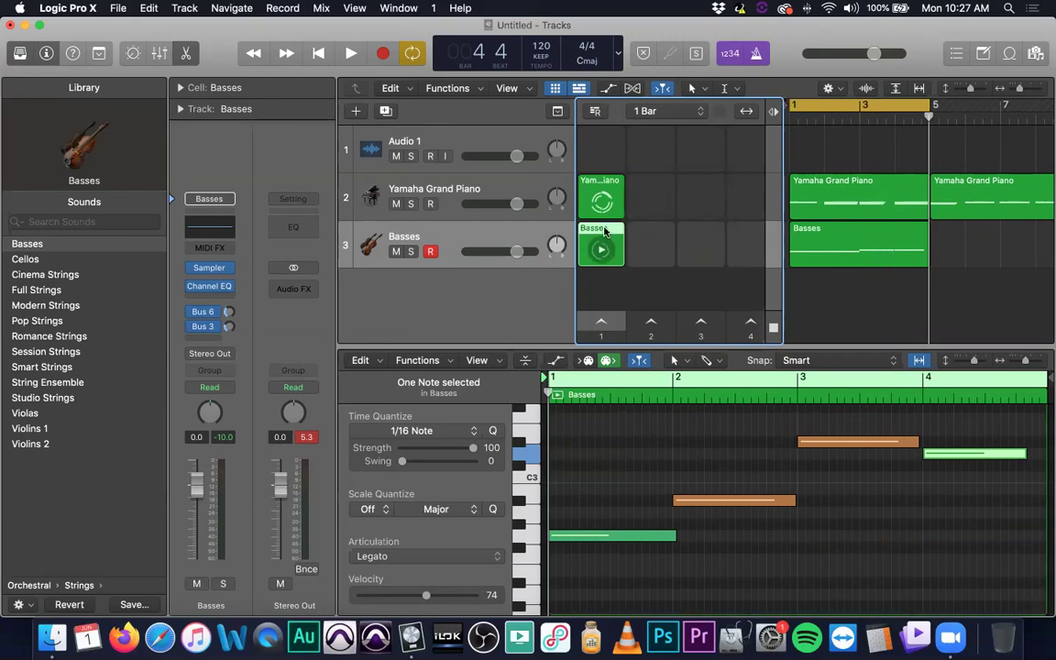
key("Delete")
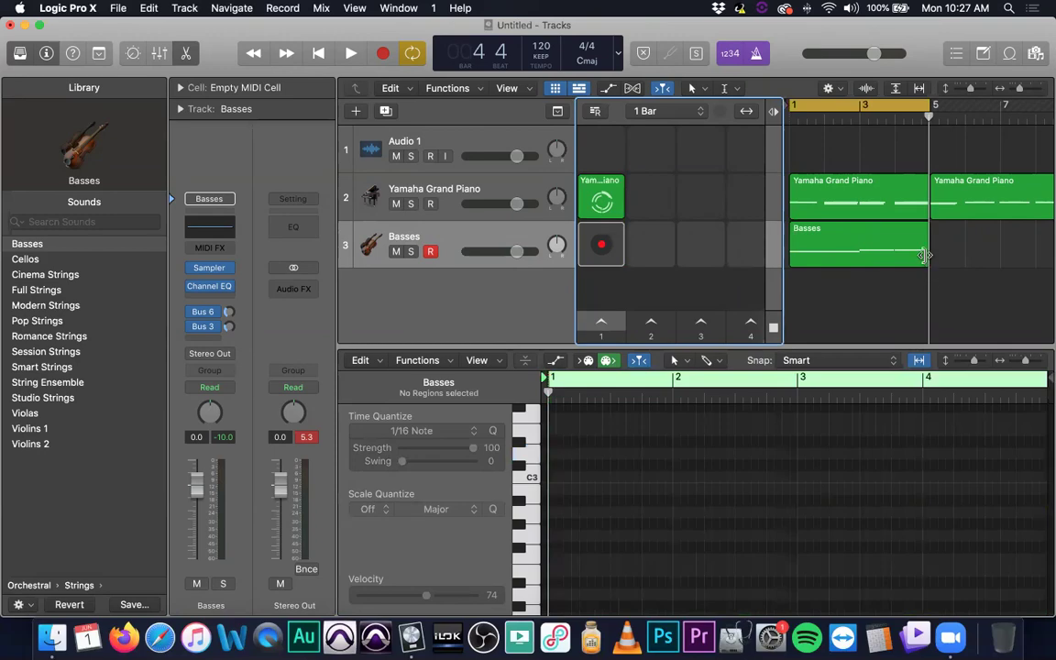
left_click_drag(924, 256, 600, 246)
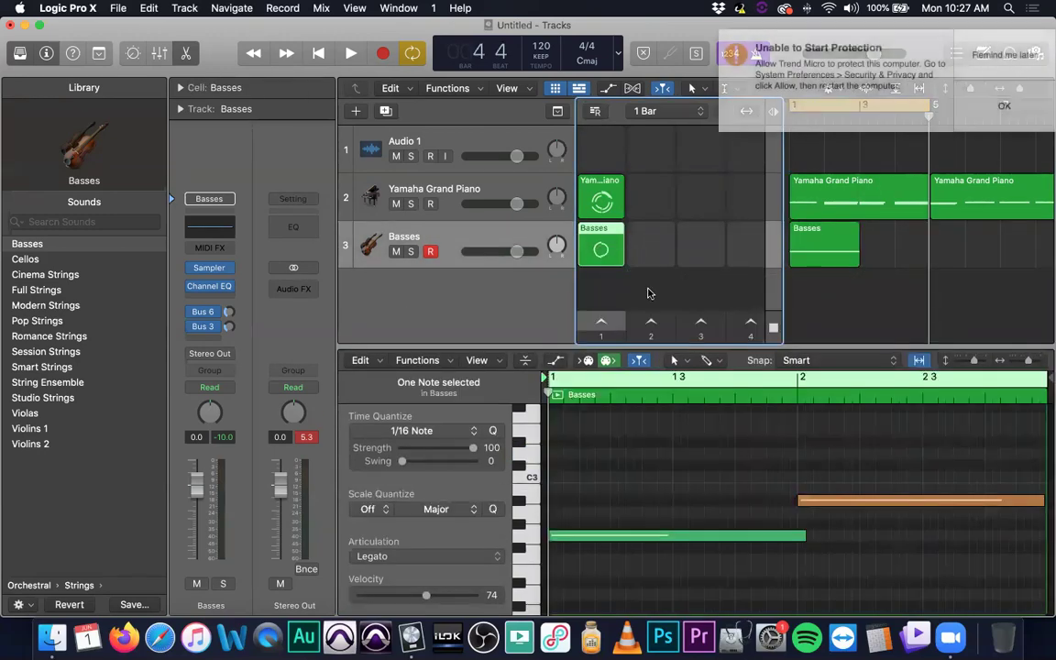
left_click(601, 258)
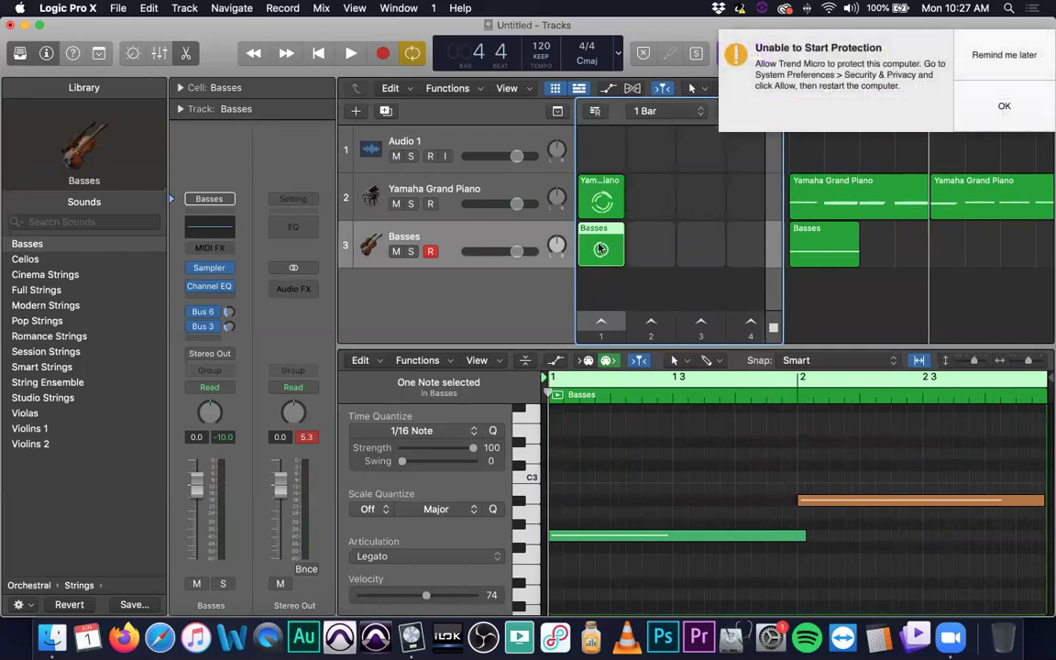
left_click(1036, 50)
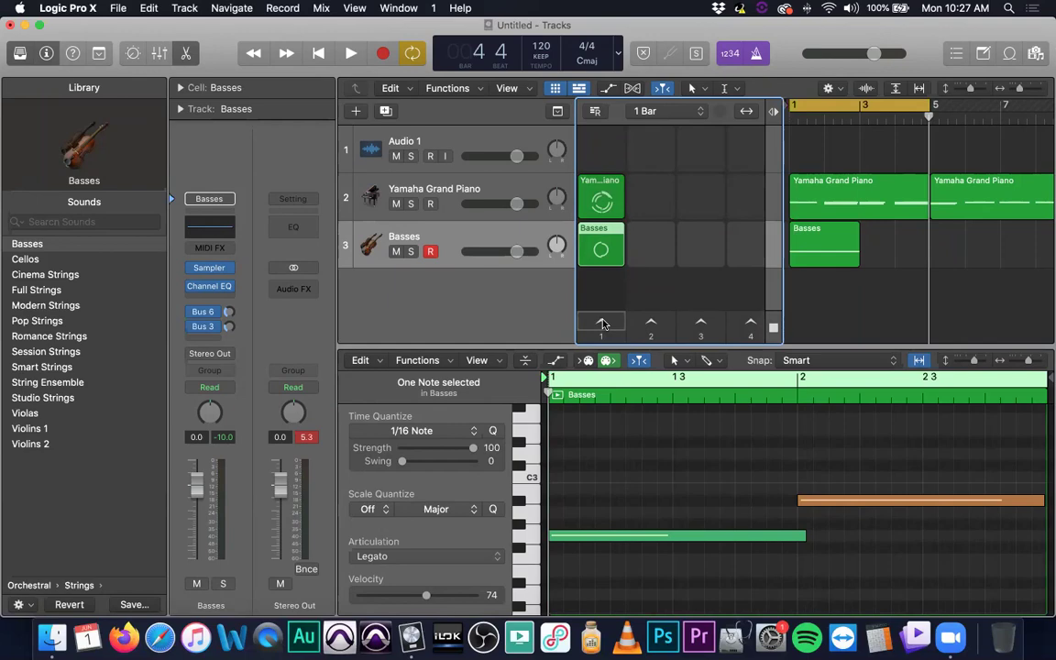
- Play scene 1 to hear the two-bar Basses cell loop against the piano cell, and turn off cycle mode
left_click(602, 323)
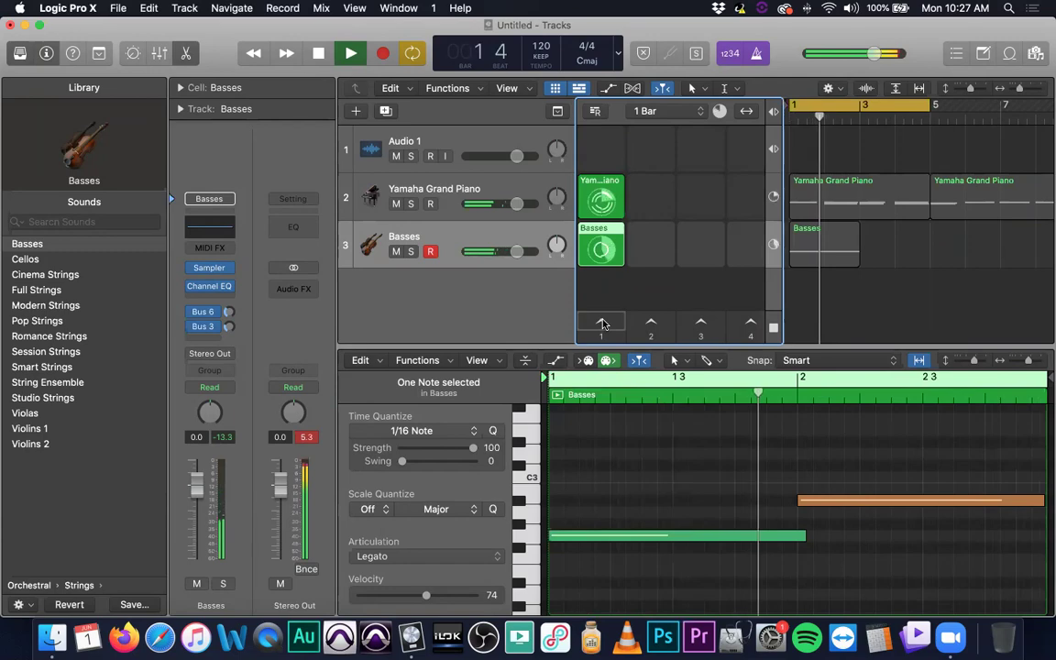
left_click(849, 107)
mouse_move(664, 250)
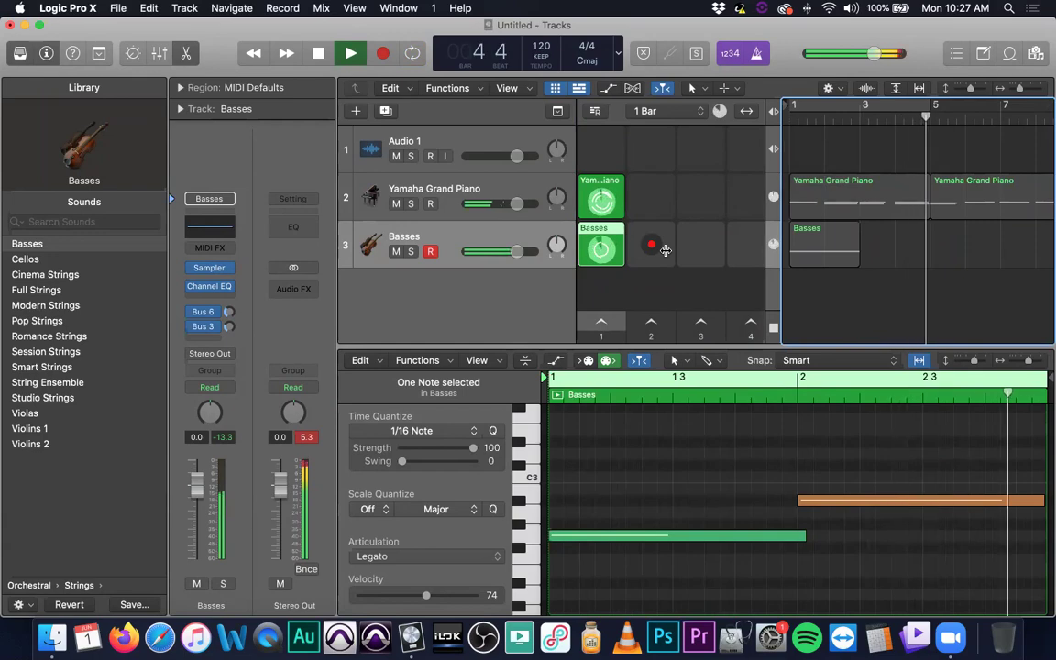
key("space")
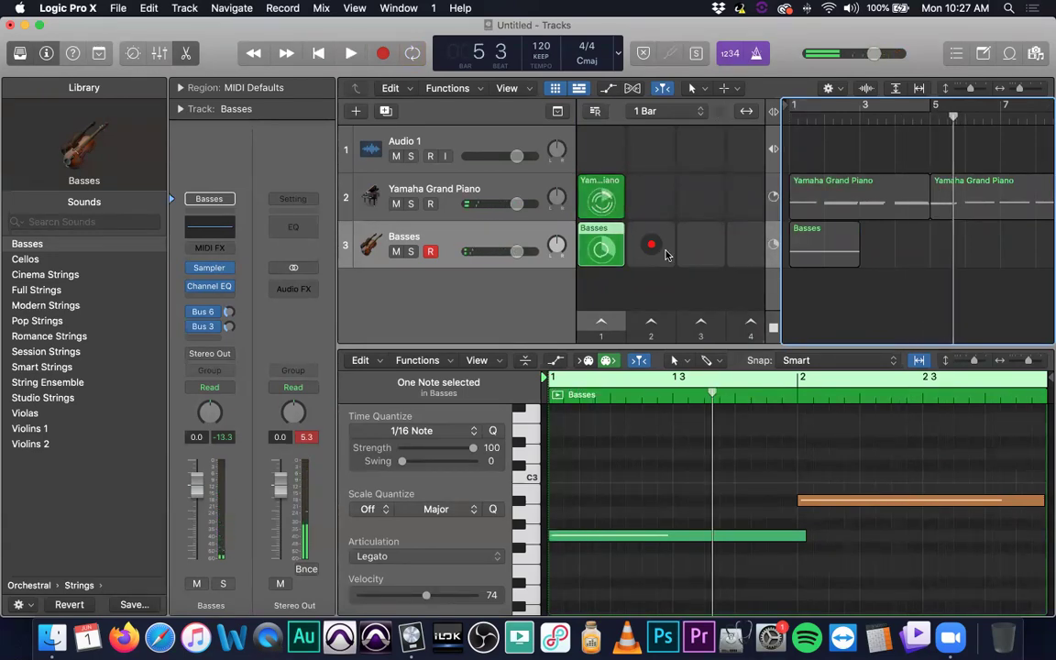
left_click(588, 203)
left_click(599, 250)
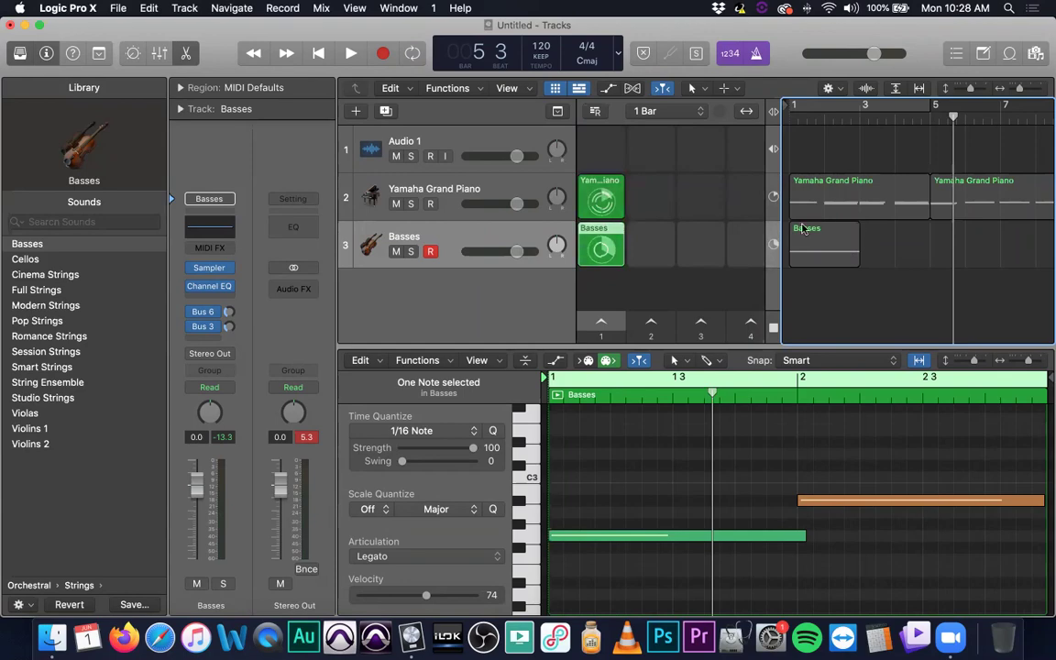
- Extend the Basses region back to four bars and replace the Basses cell in scene 1 with a copy of it
left_click_drag(856, 256, 929, 256)
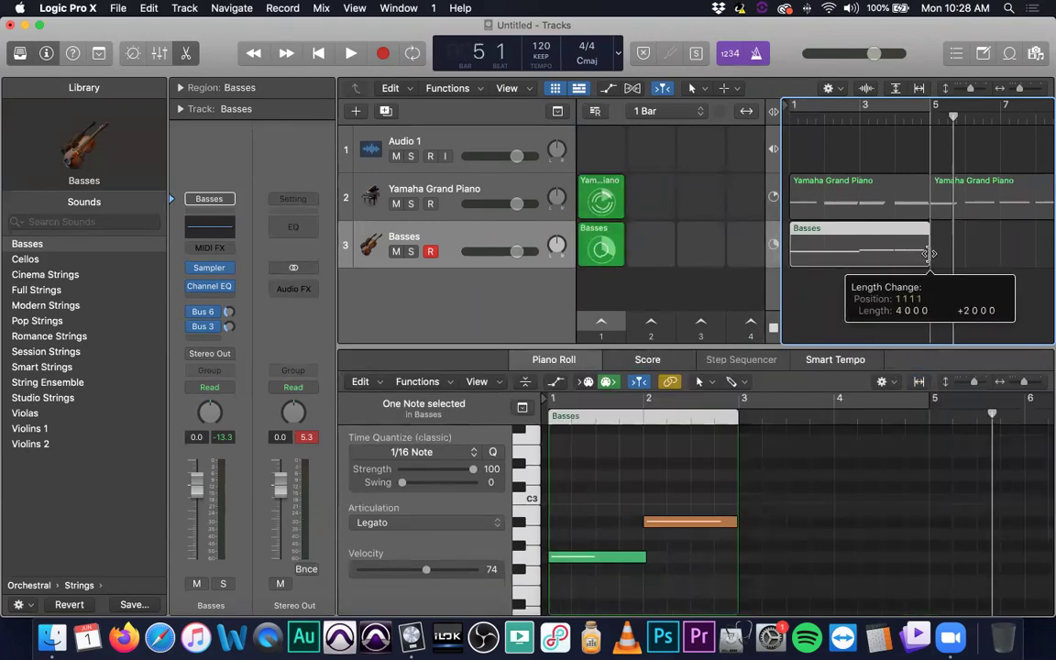
left_click(596, 229)
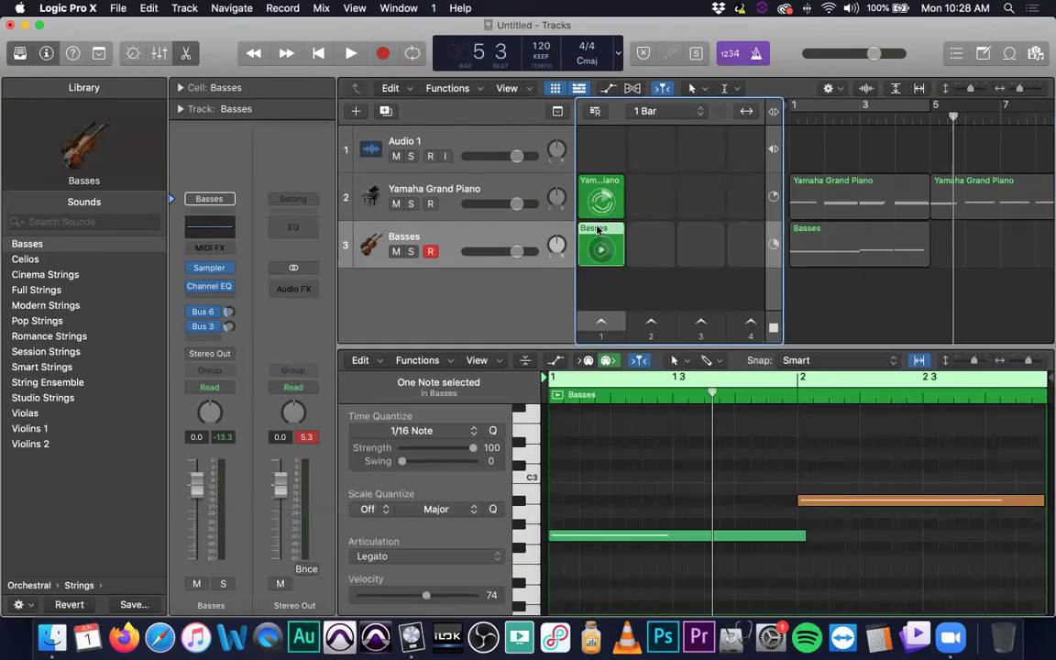
key("Delete")
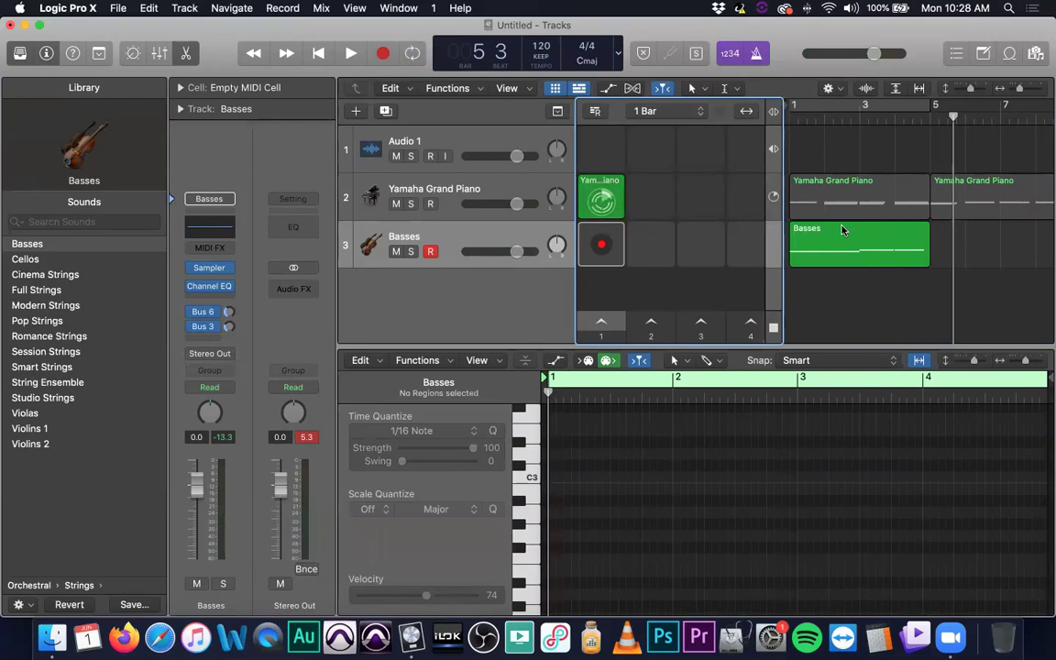
left_click_drag(834, 228, 602, 244)
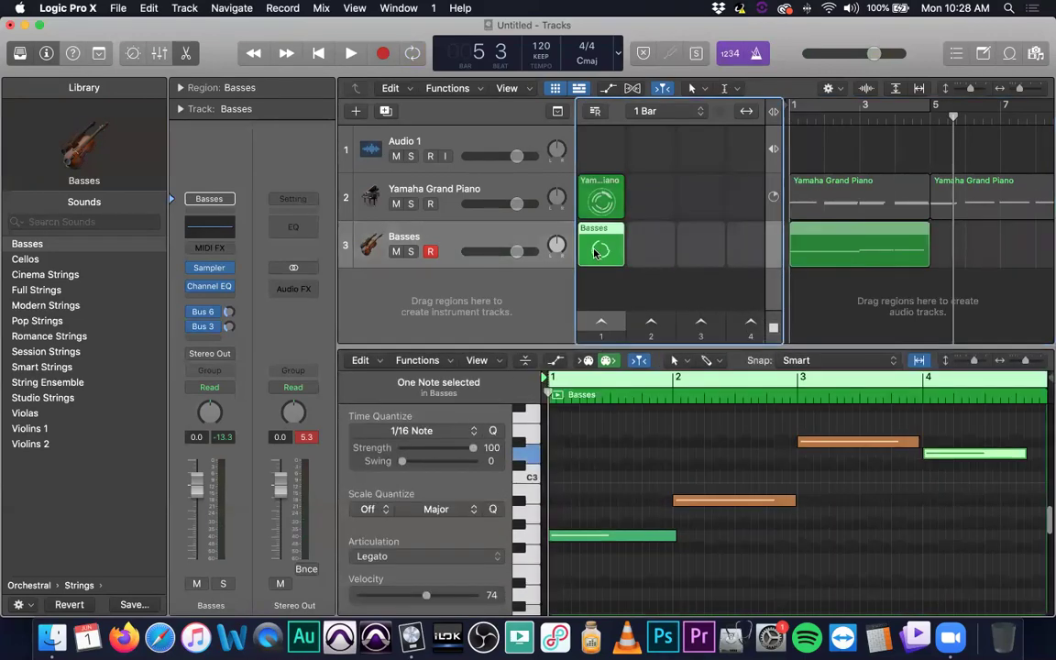
- Play scene 1 to check the piano and four-bar Basses cells together, and return the playhead to bar 1
left_click(602, 323)
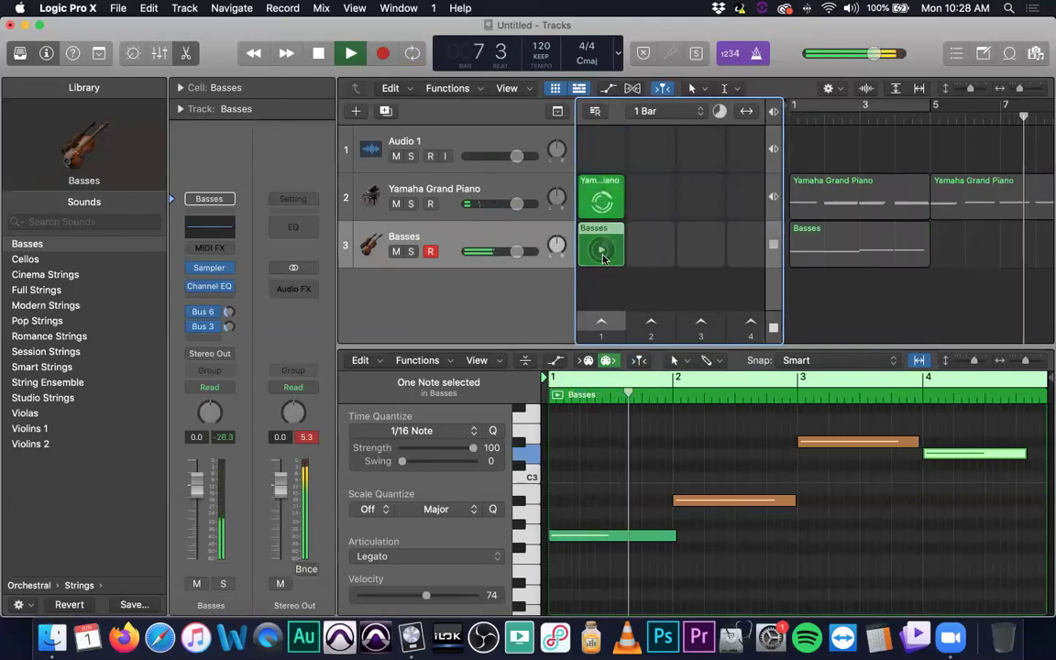
key("space")
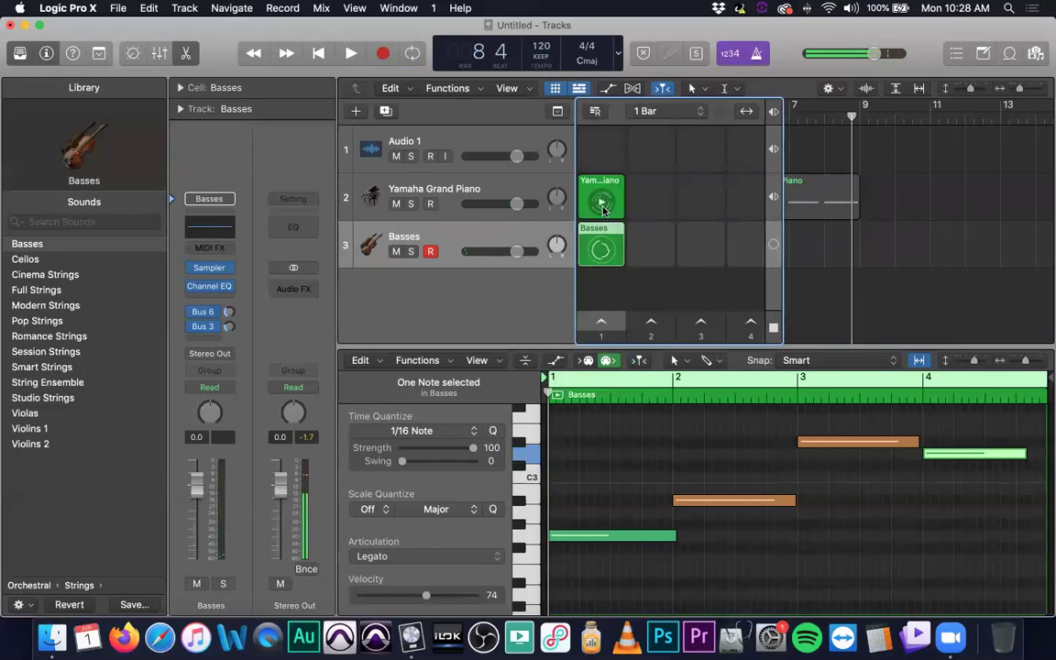
left_click(602, 324)
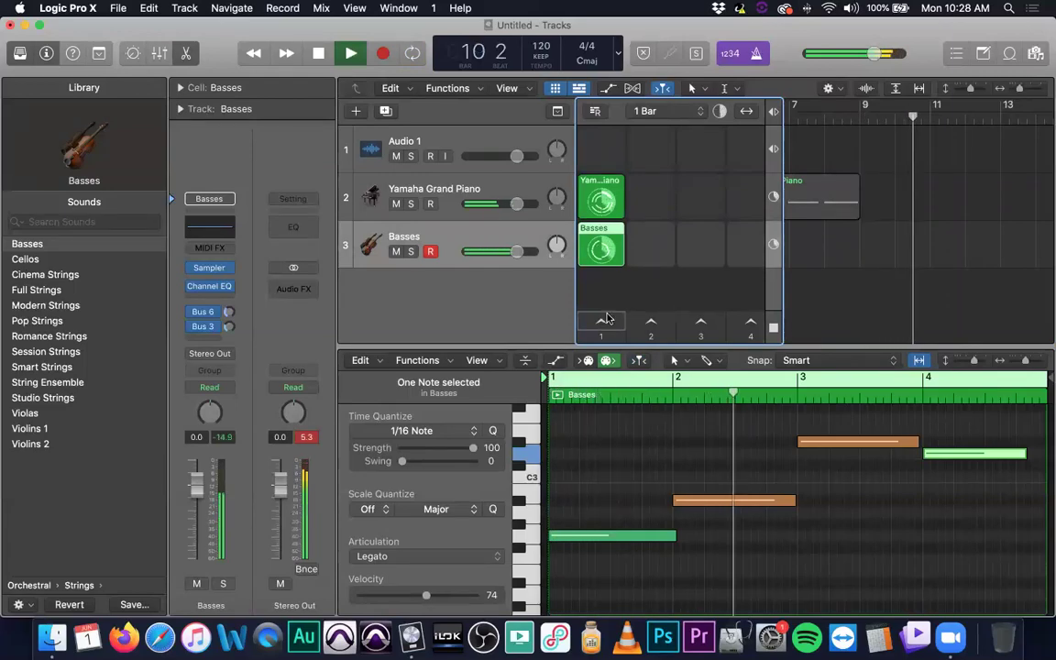
key("XF86AudioRaiseVolume")
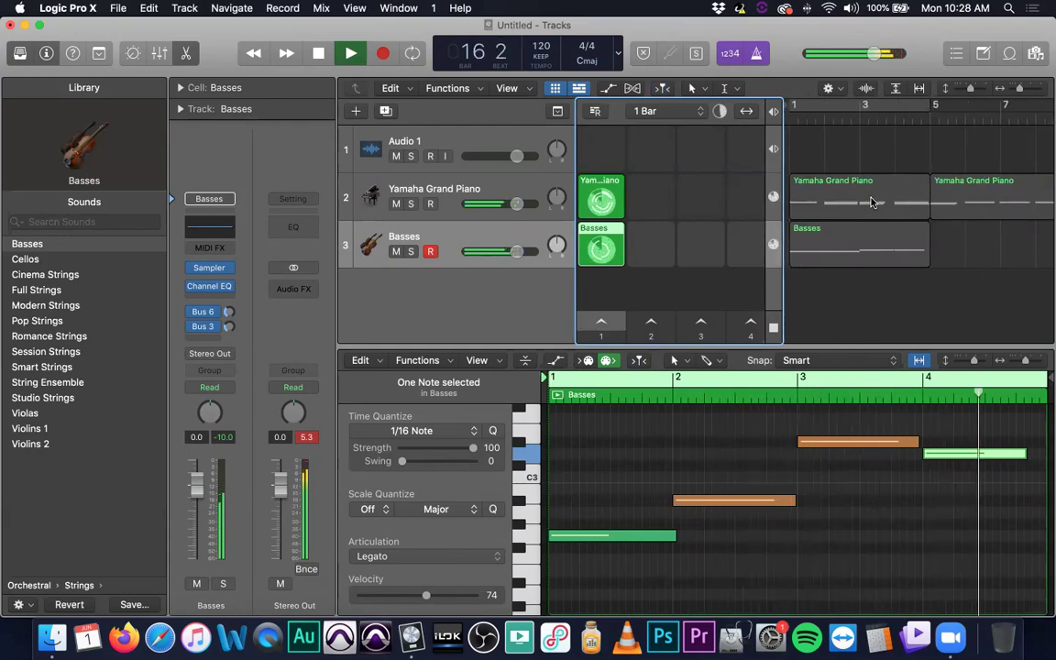
key("space")
key("space")
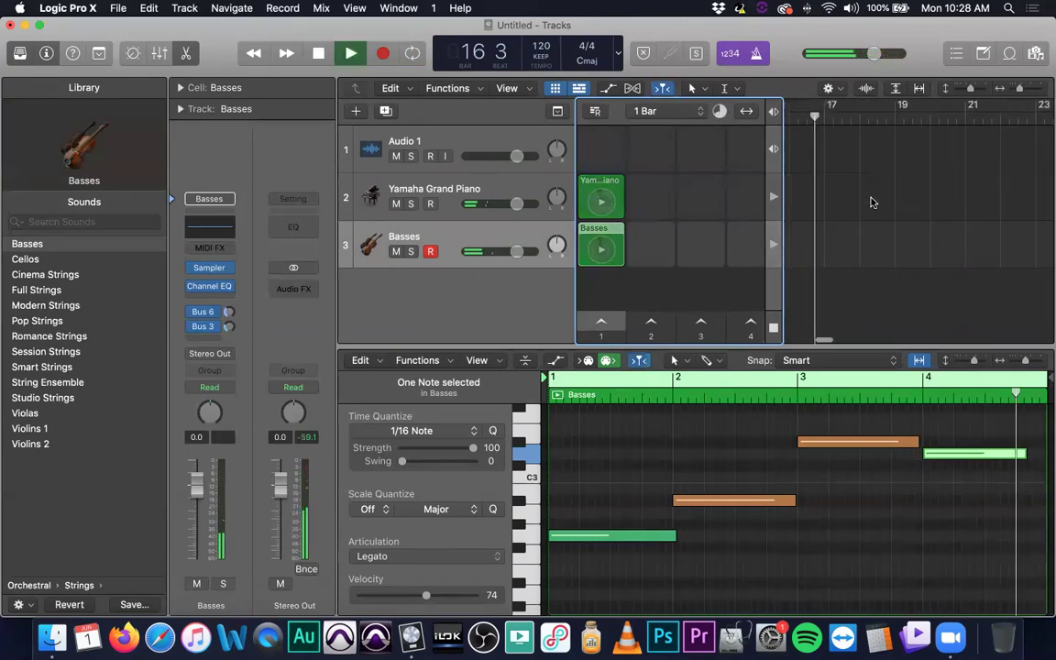
key("space")
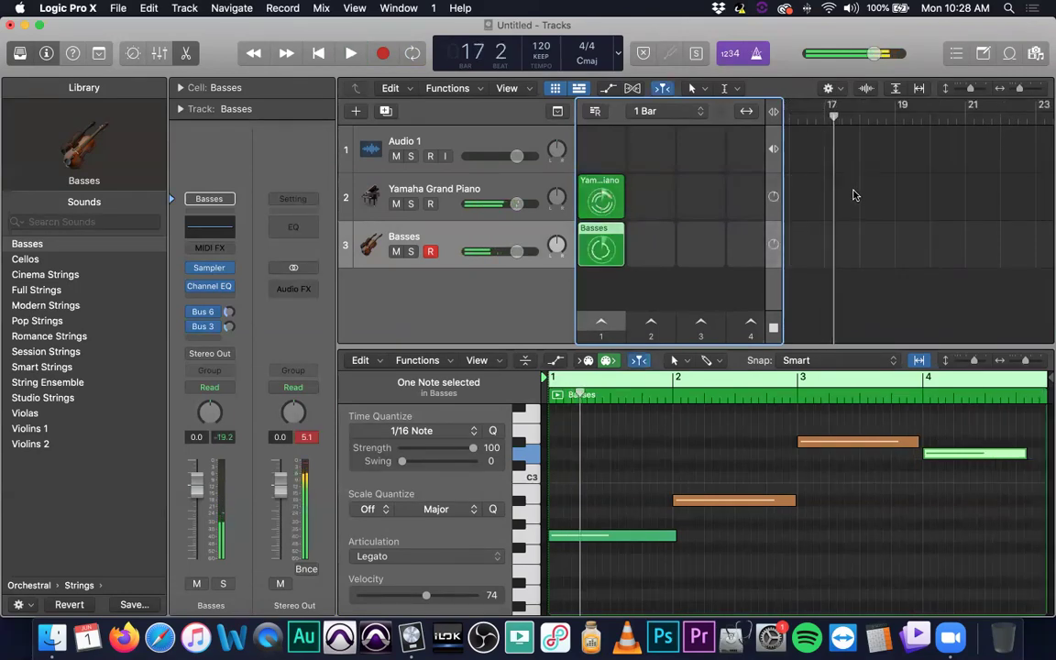
key("Return")
- Delete the second piano region, which starts at bar 5 in the timeline
left_click(925, 291)
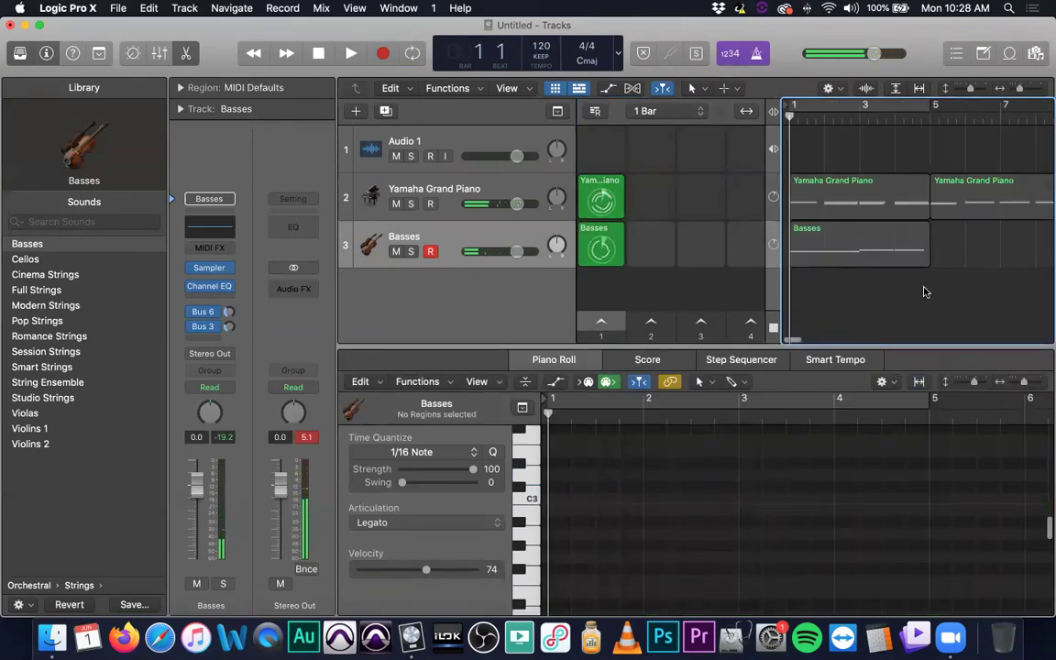
left_click(608, 234)
scroll(816, 261, "right", 3)
scroll(811, 257, "left", 3)
left_click(994, 194)
key("Delete")
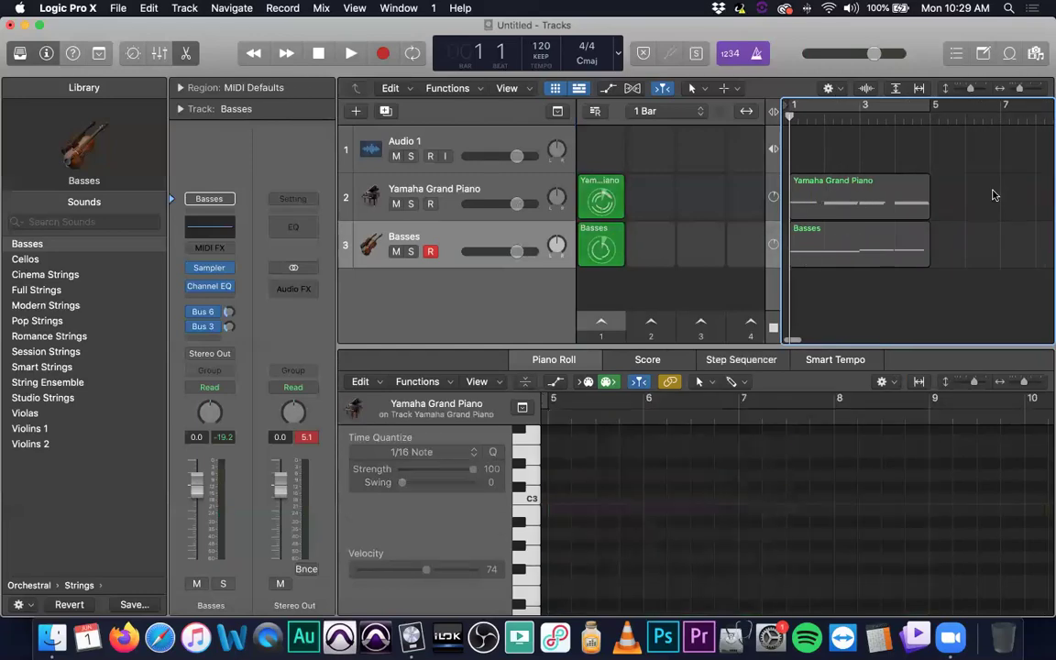
- Hide the Live Loops grid and the library, and switch the piano and Basses tracks to timeline playback
left_click(554, 89)
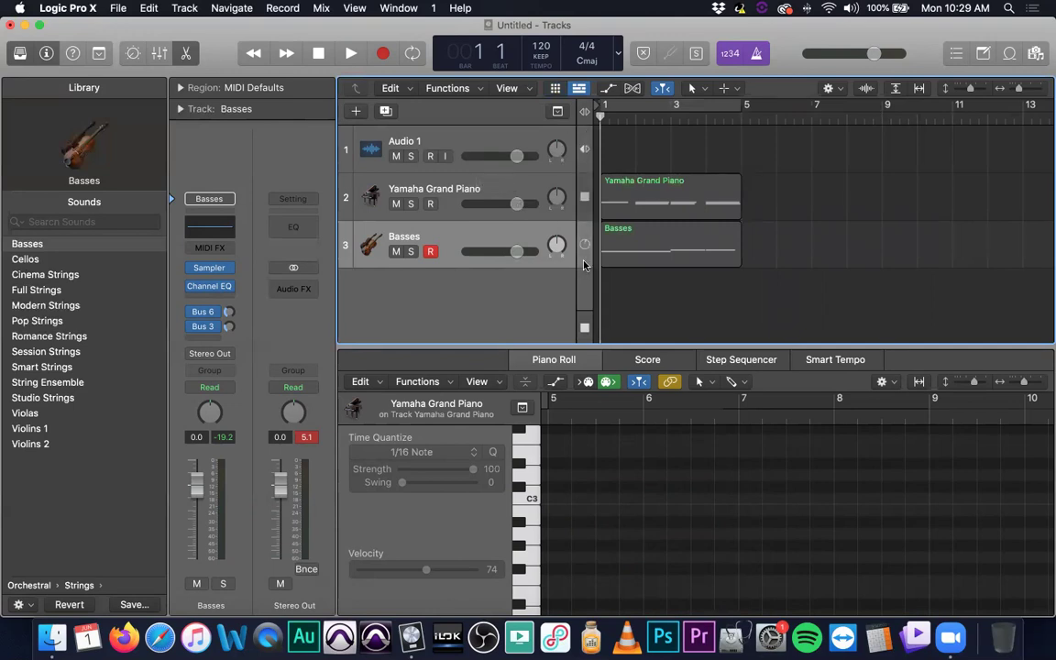
left_click(20, 53)
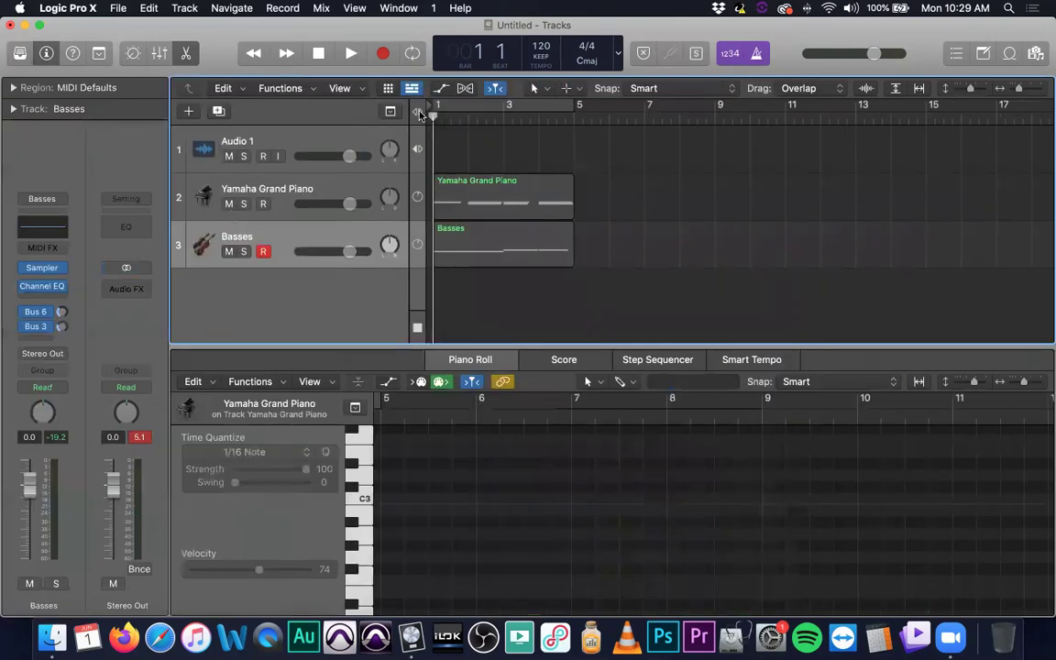
left_click(414, 200)
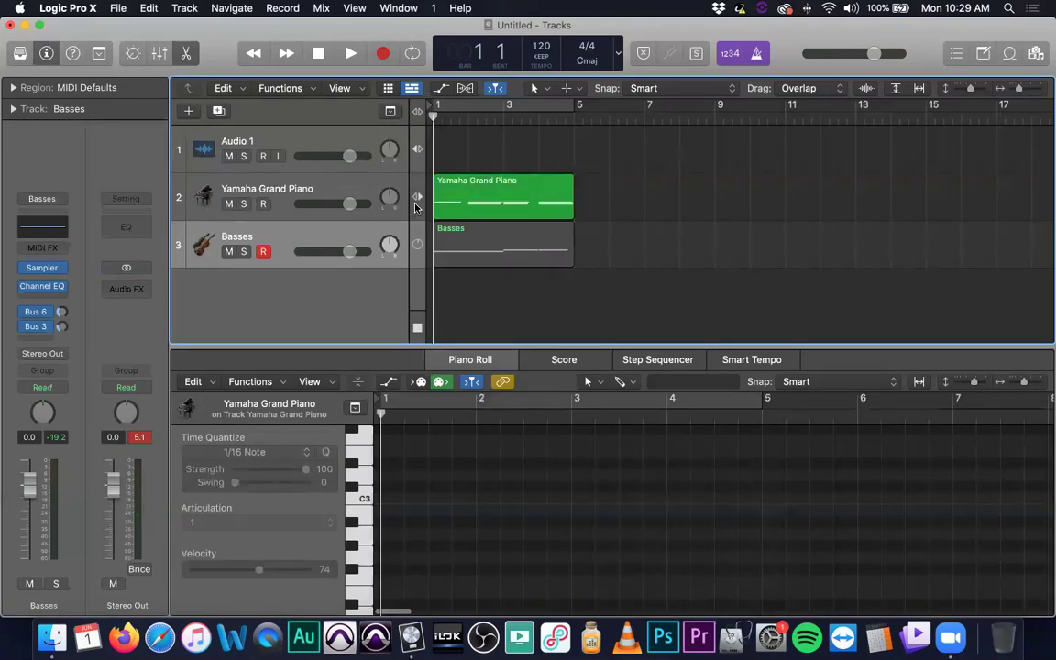
left_click(417, 244)
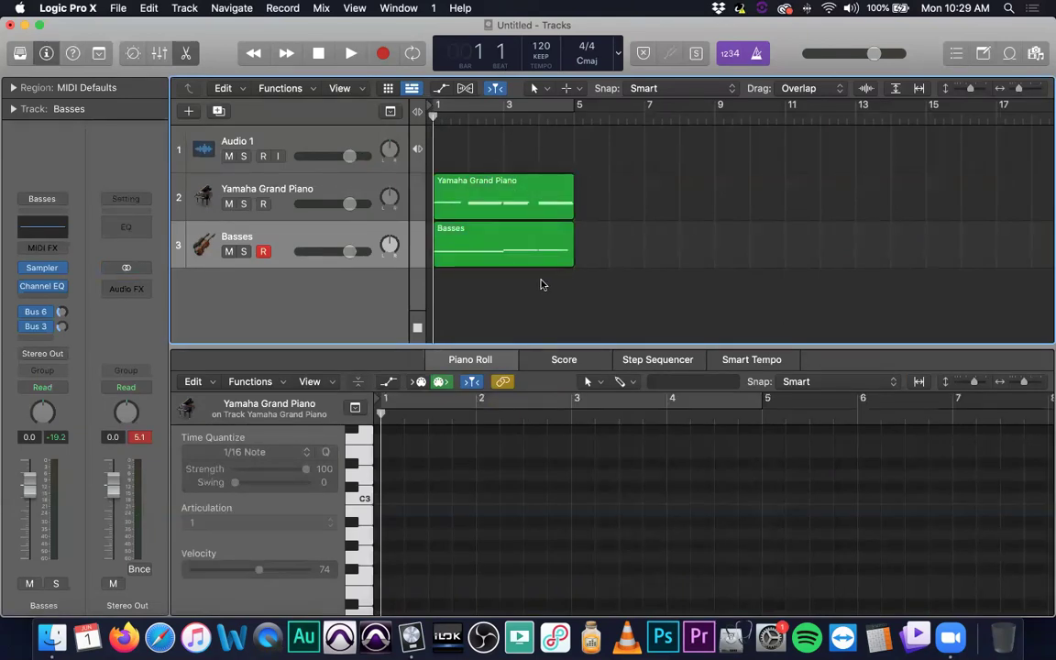
left_click(388, 89)
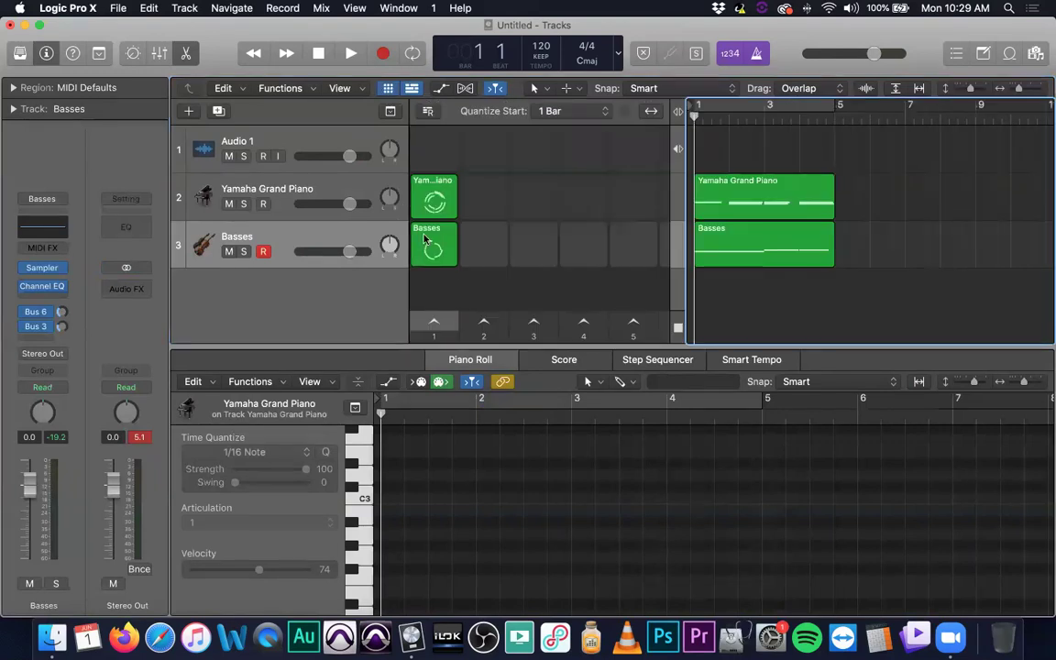
left_click(389, 89)
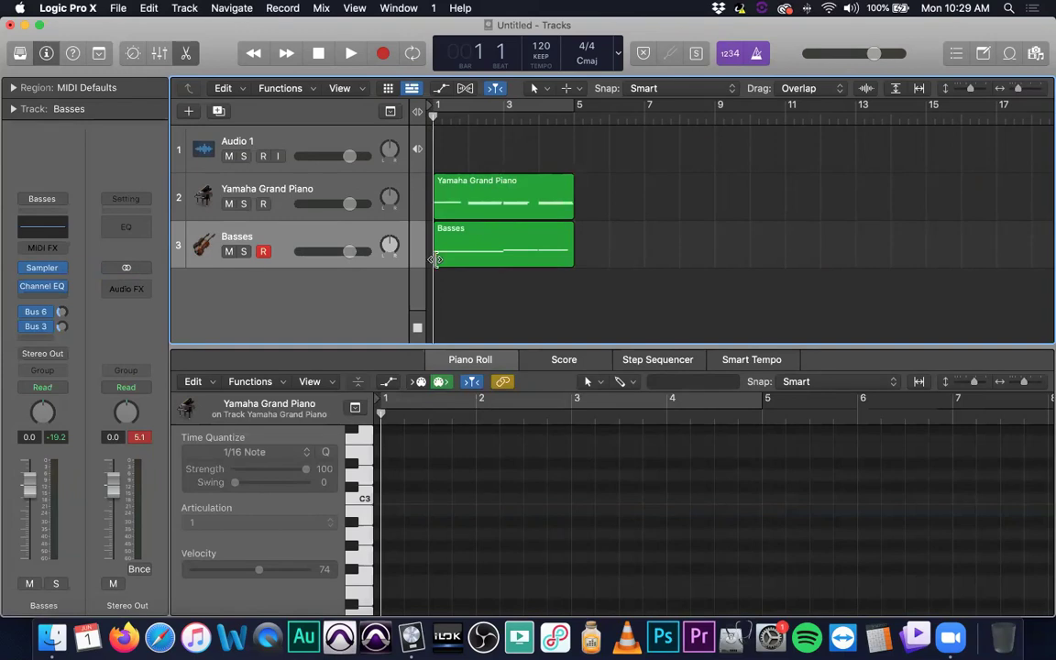
- Open the loop browser, filter the loops by the Beats instrument and look through the list
left_click(1008, 53)
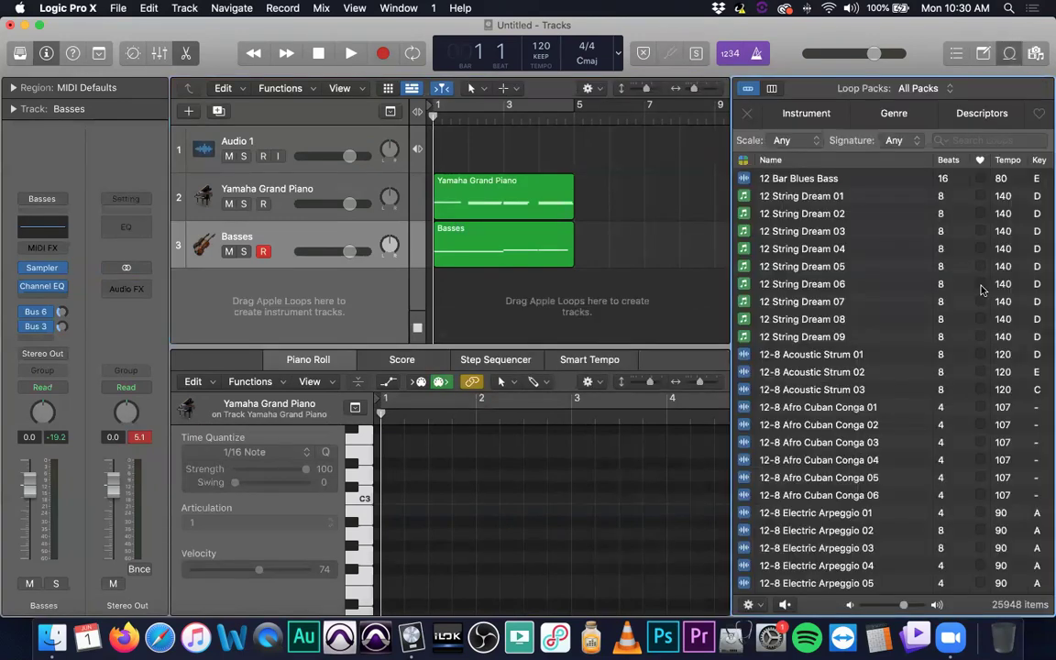
left_click(806, 114)
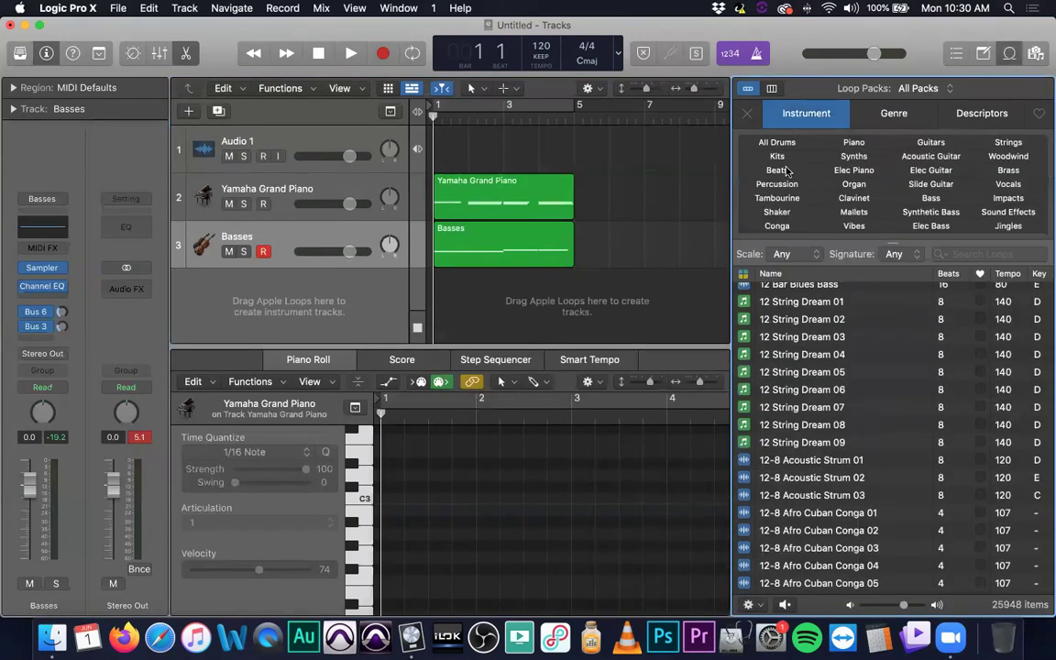
left_click(778, 170)
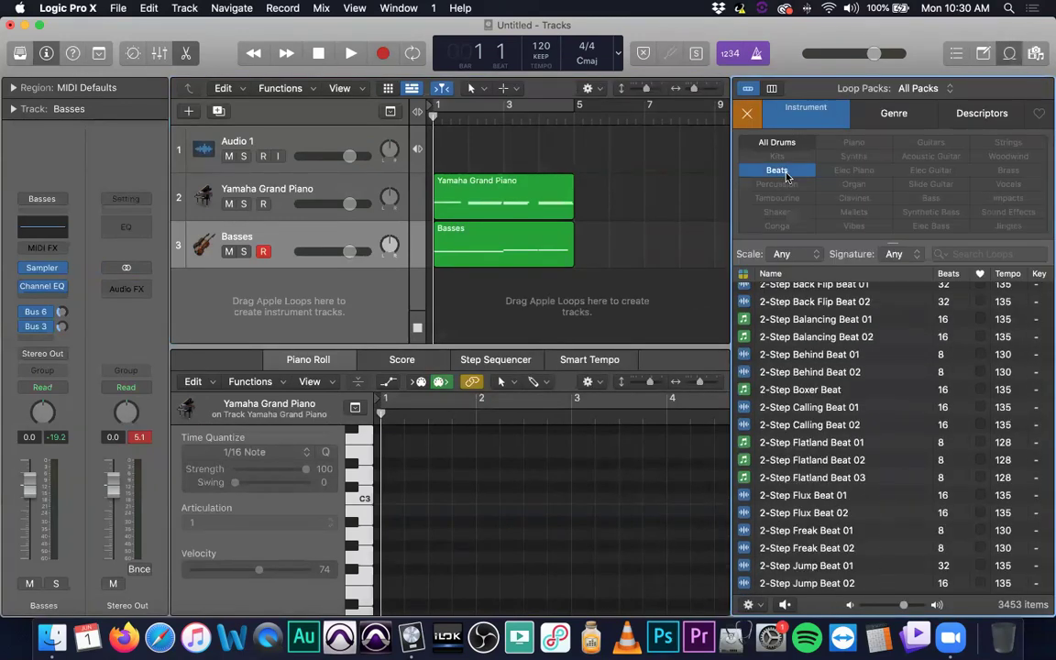
scroll(857, 348, "down", 15)
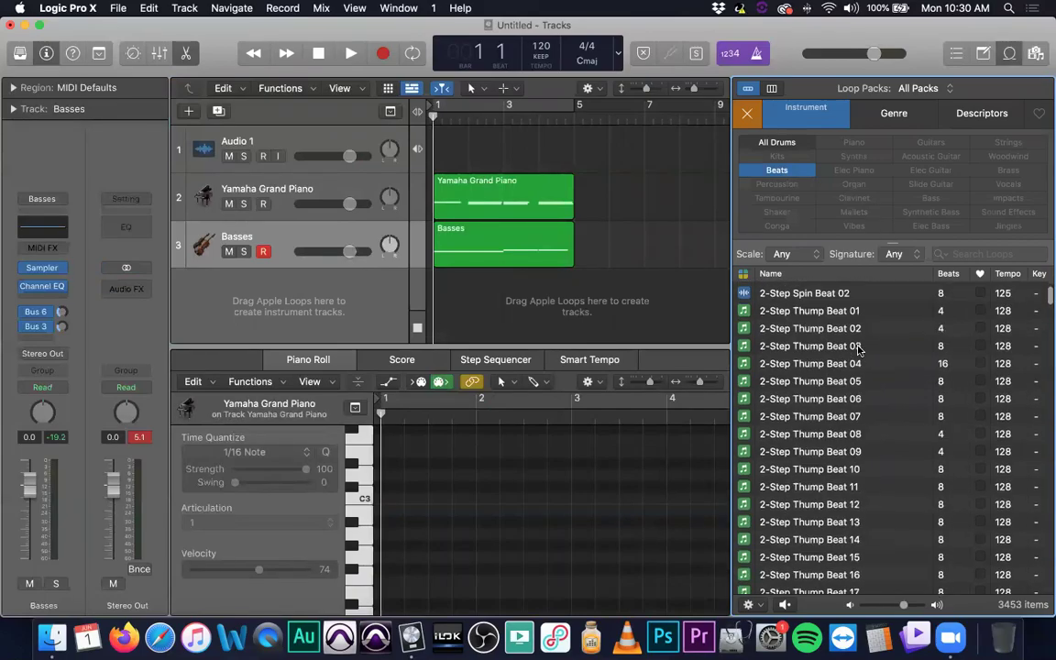
scroll(858, 347, "down", 10)
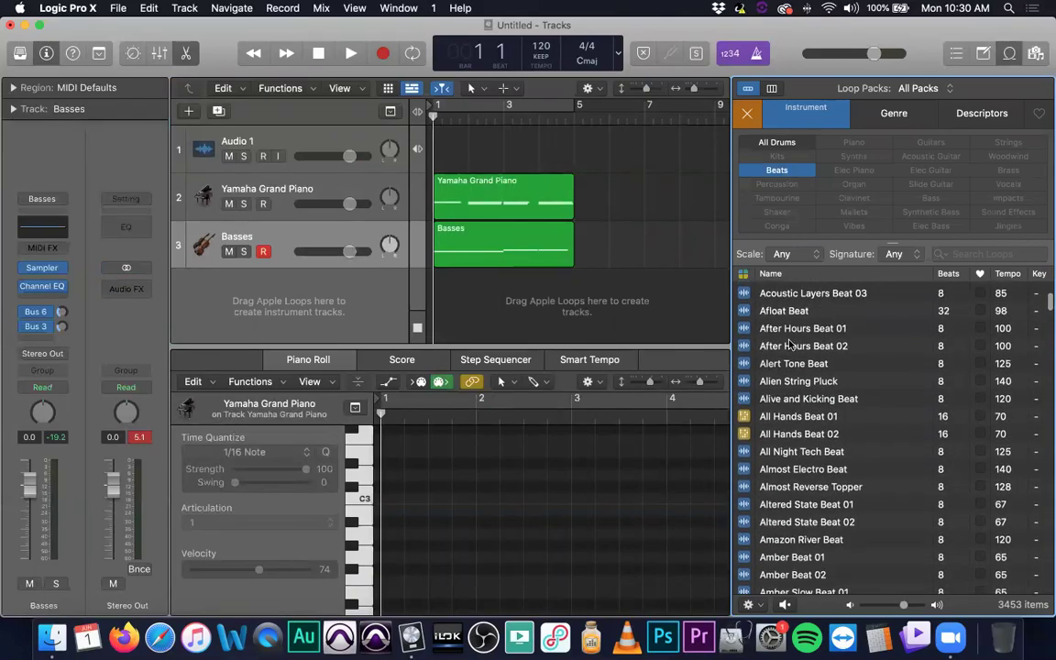
- Add the After Hours Beat 01 loop on a new track at bar 1 and show the Live Loops grid
left_click(786, 331)
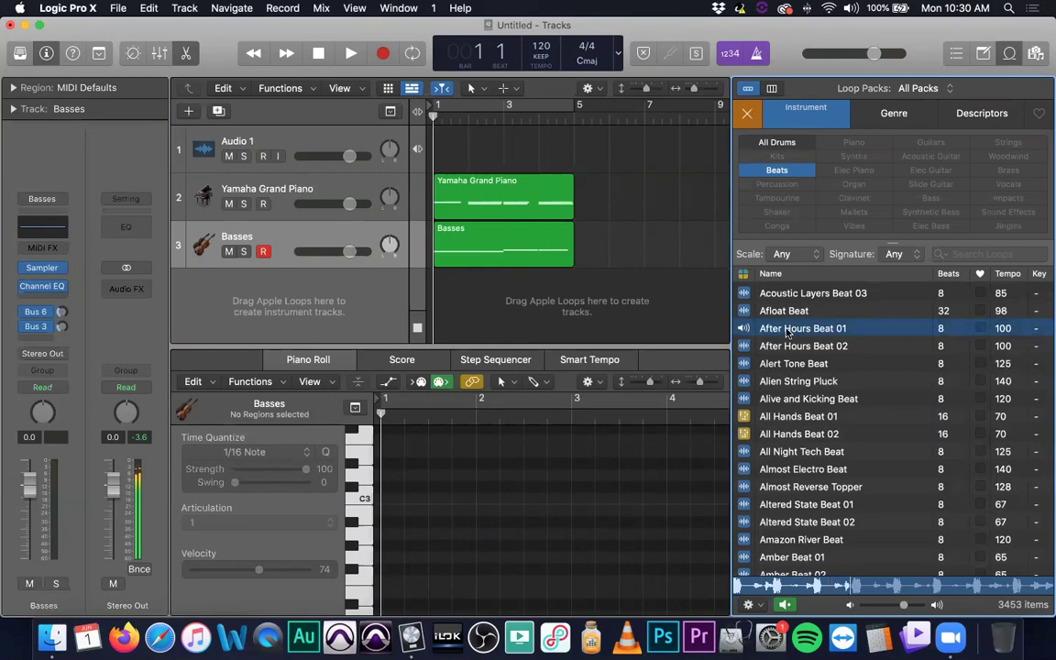
left_click_drag(787, 332, 431, 303)
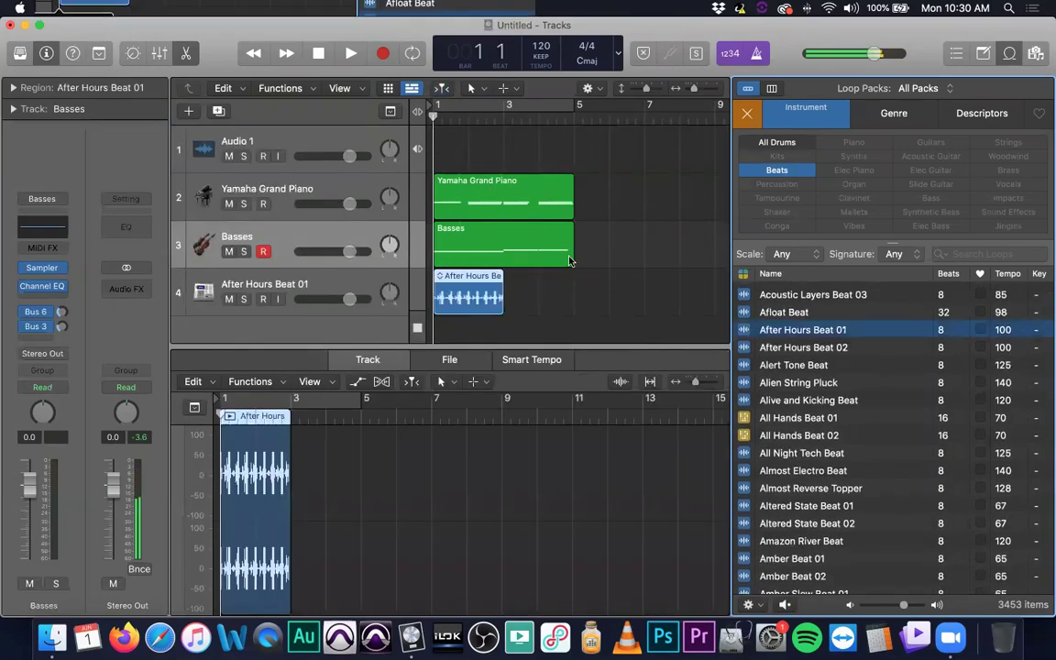
left_click(388, 87)
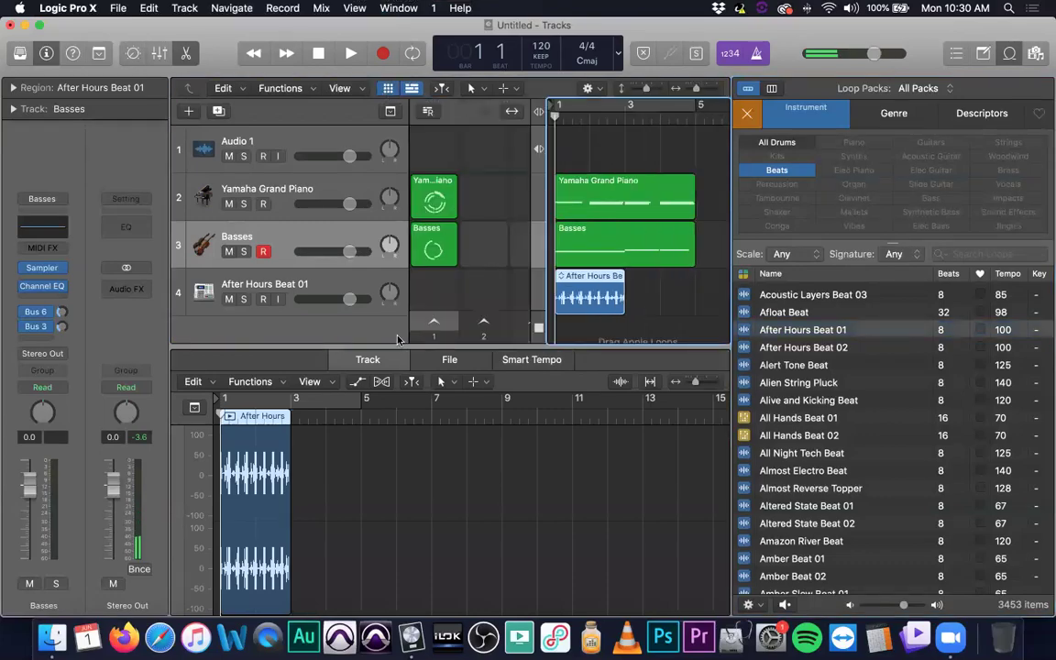
- Copy the After Hours Beat 01 region into its track's scene 1 cell, and hide the audio editor and the loop browser
left_click_drag(587, 293, 449, 282)
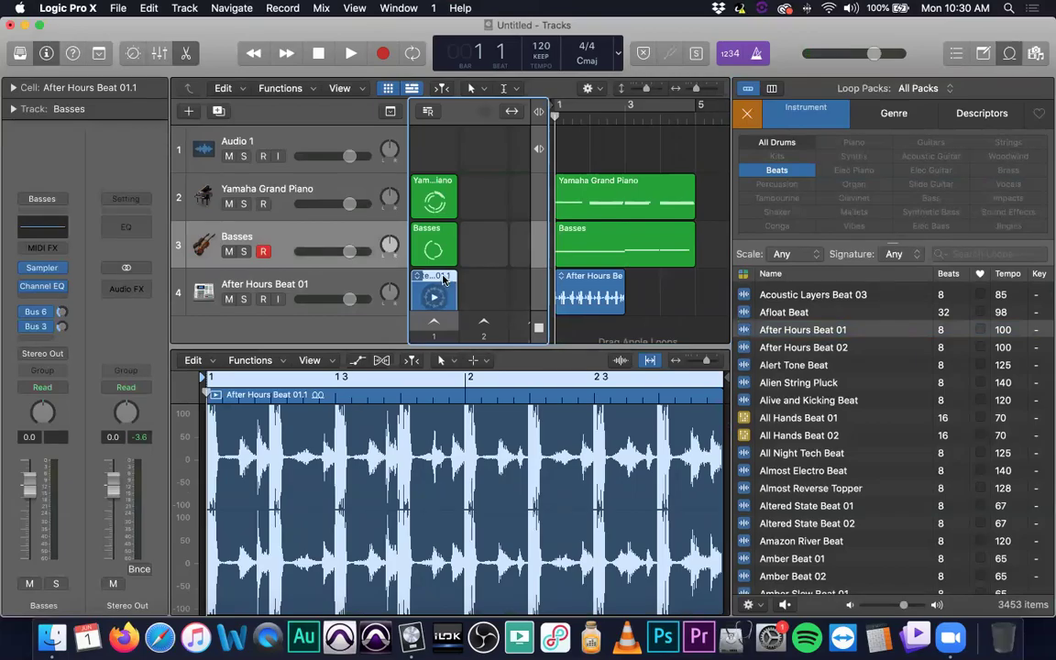
left_click(443, 287)
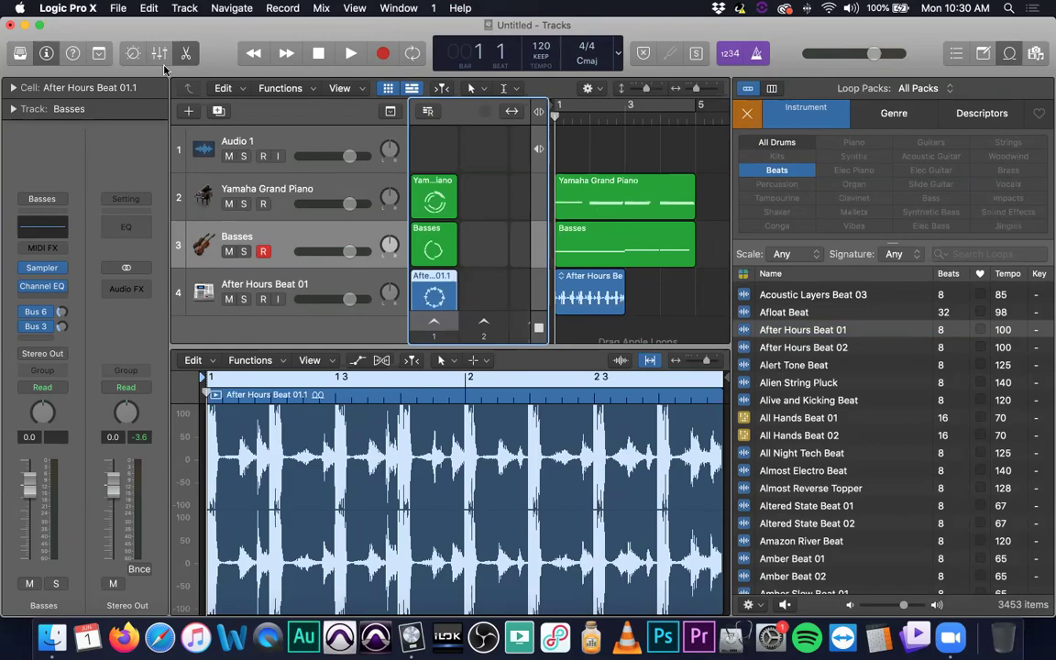
left_click(185, 53)
left_click(1009, 52)
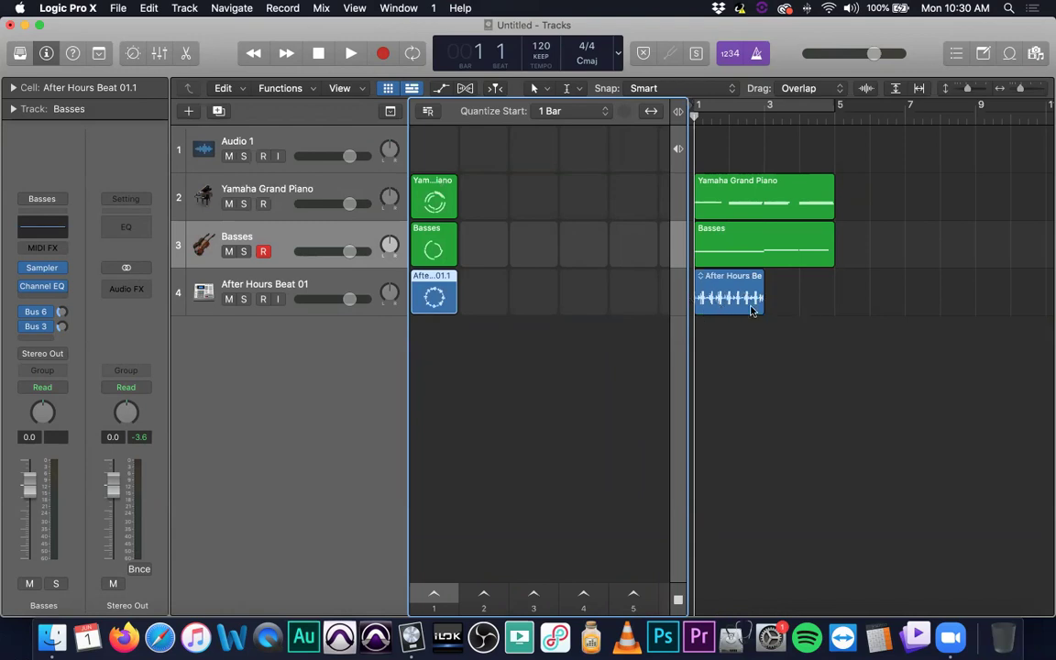
- Play scene 1 of the grid, and toggle the After Hours Beat 01 track between grid and timeline playback
left_click(434, 596)
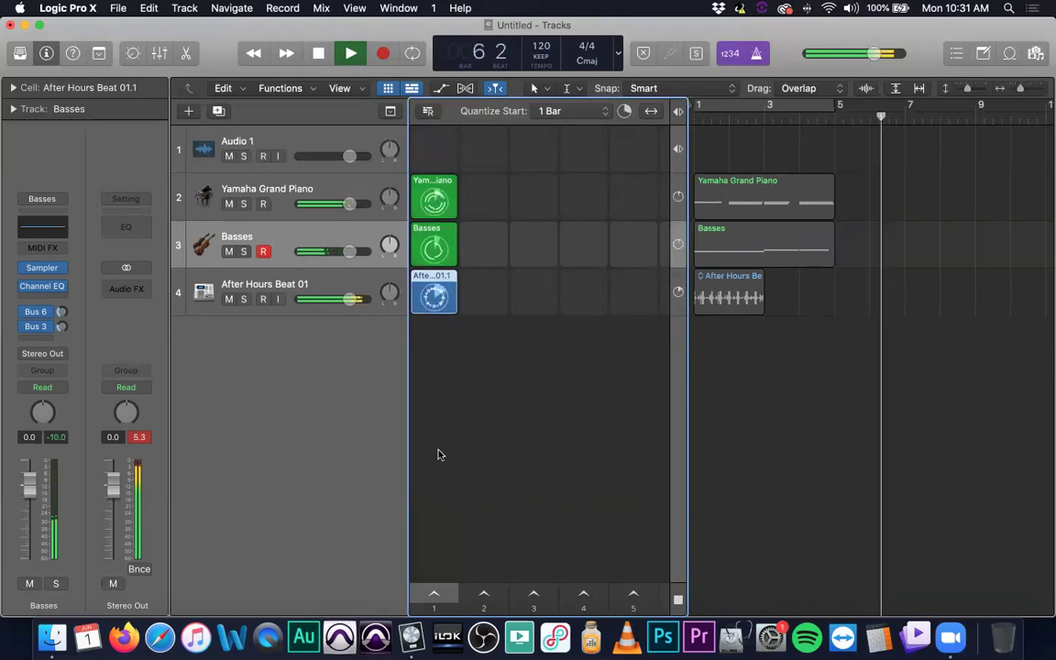
left_click(434, 593)
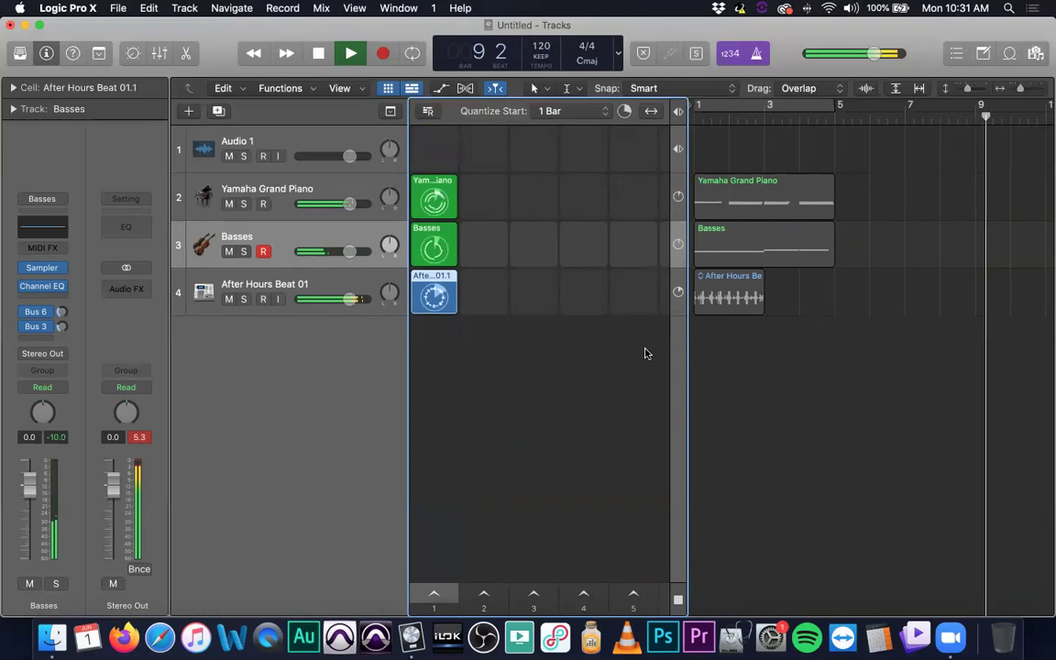
left_click(677, 292)
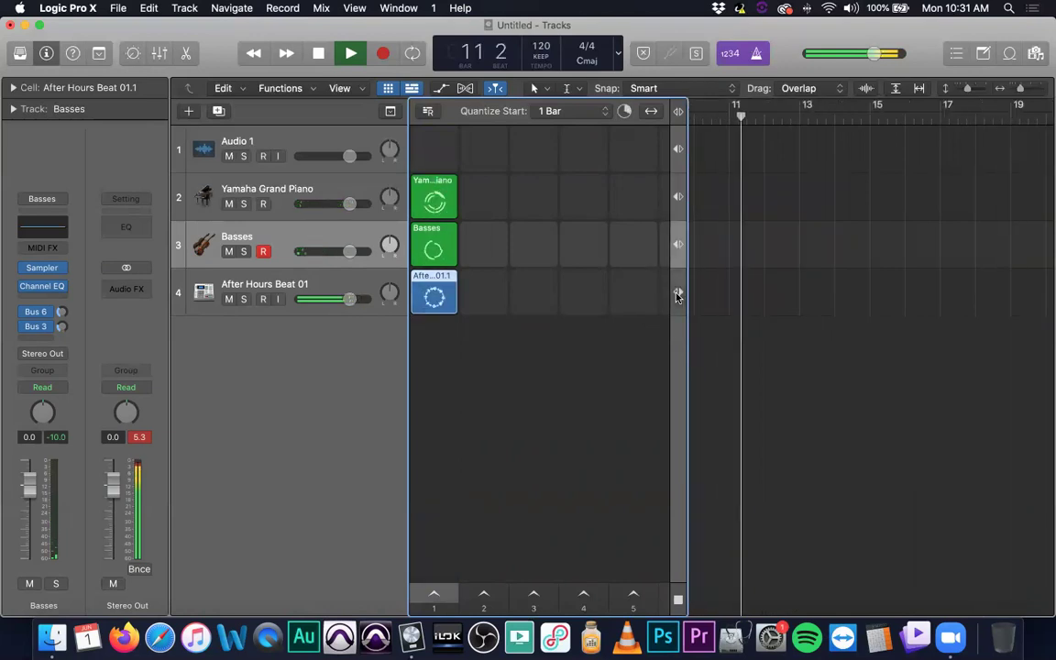
scroll(736, 277, "left", 3)
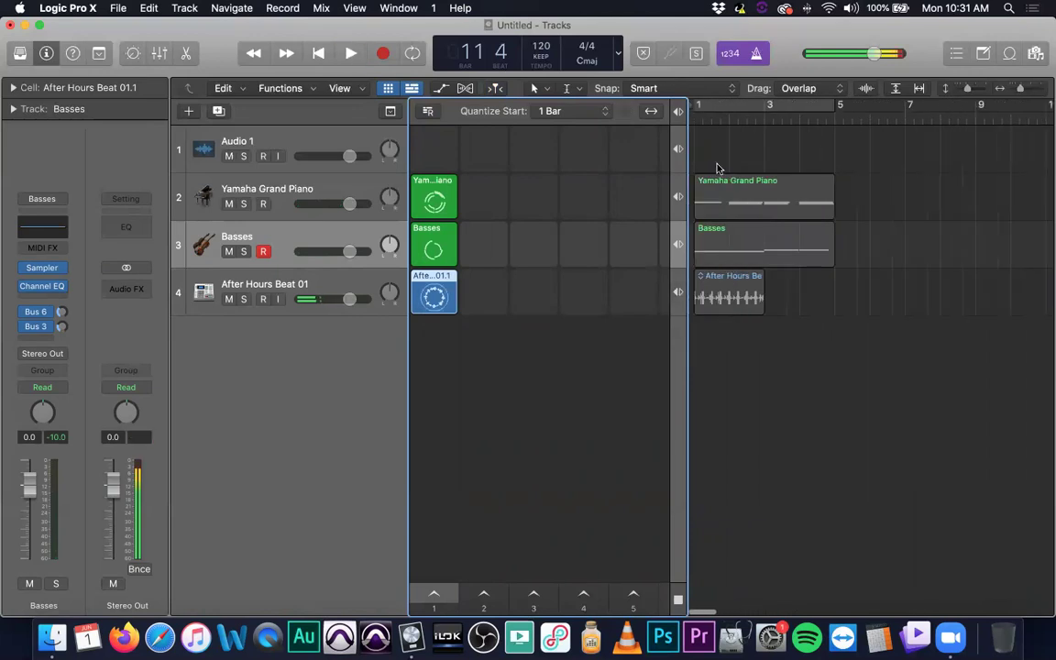
key("space")
key("space")
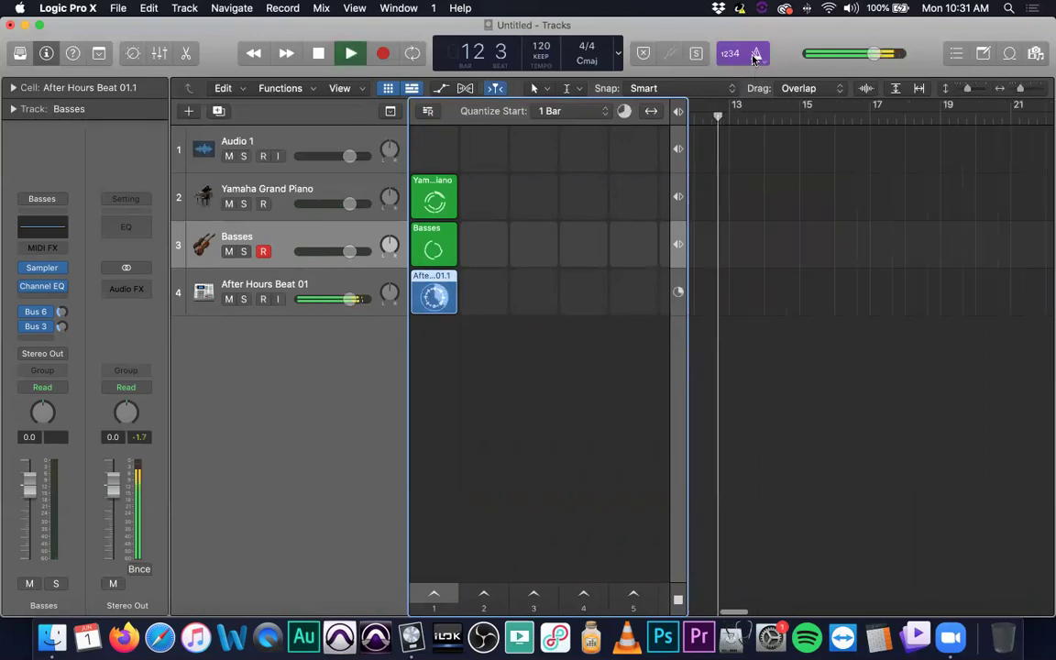
- Turn off the metronome, stop playback and return the playhead to bar 1
left_click(771, 247)
key("space")
key("Return")
key("space")
key("space")
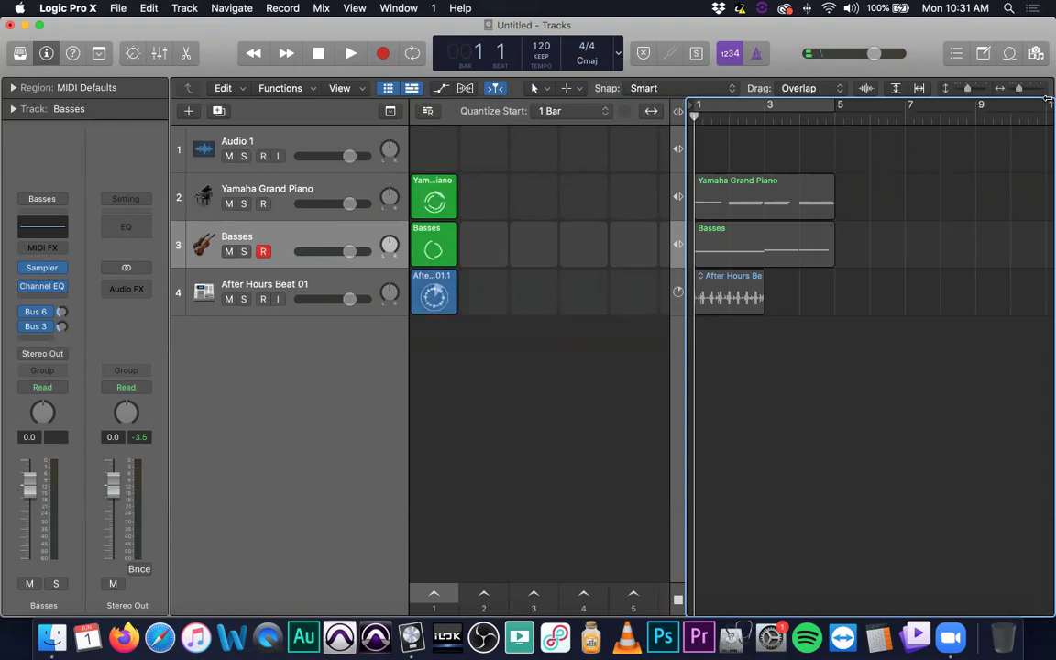
- Play the piano, bass and drum cells of scene 1 together from bar 1, and stop playback
left_click(550, 343)
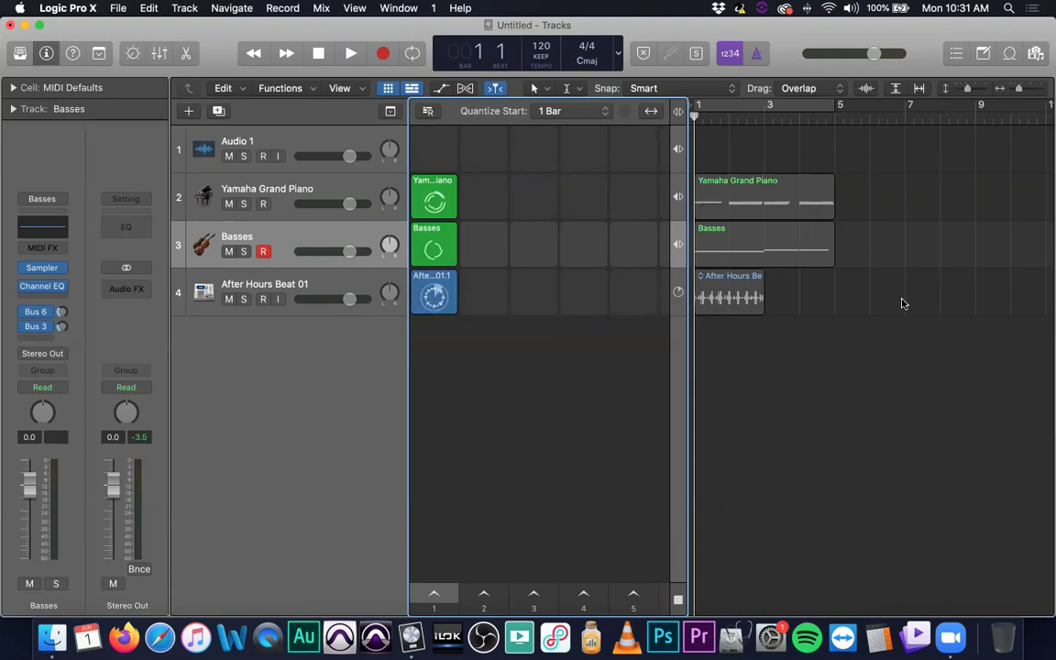
left_click(724, 358)
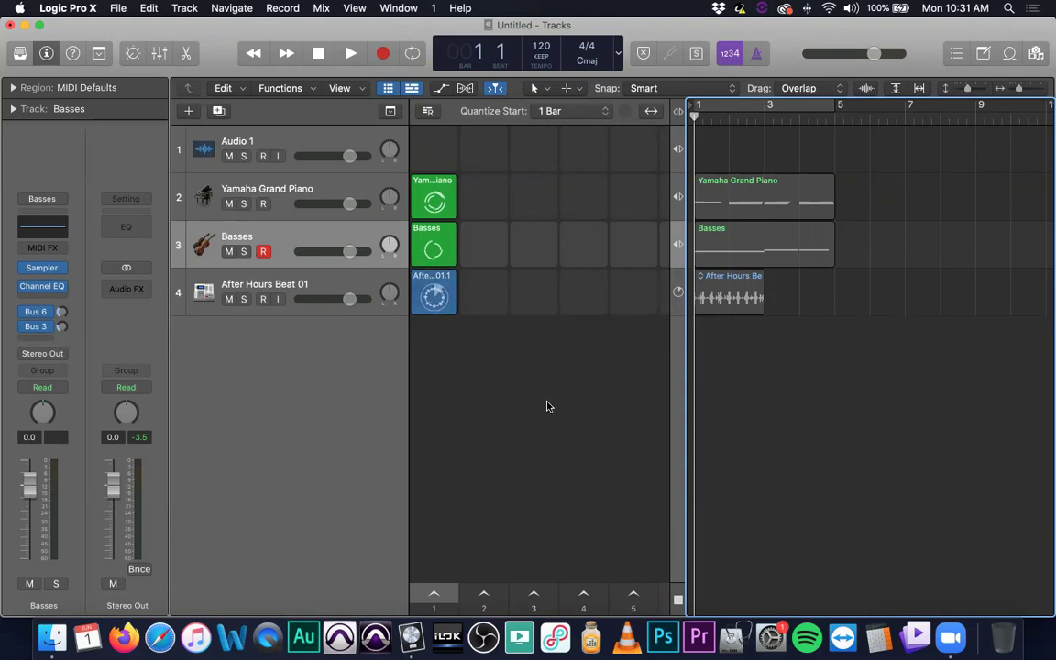
left_click(434, 594)
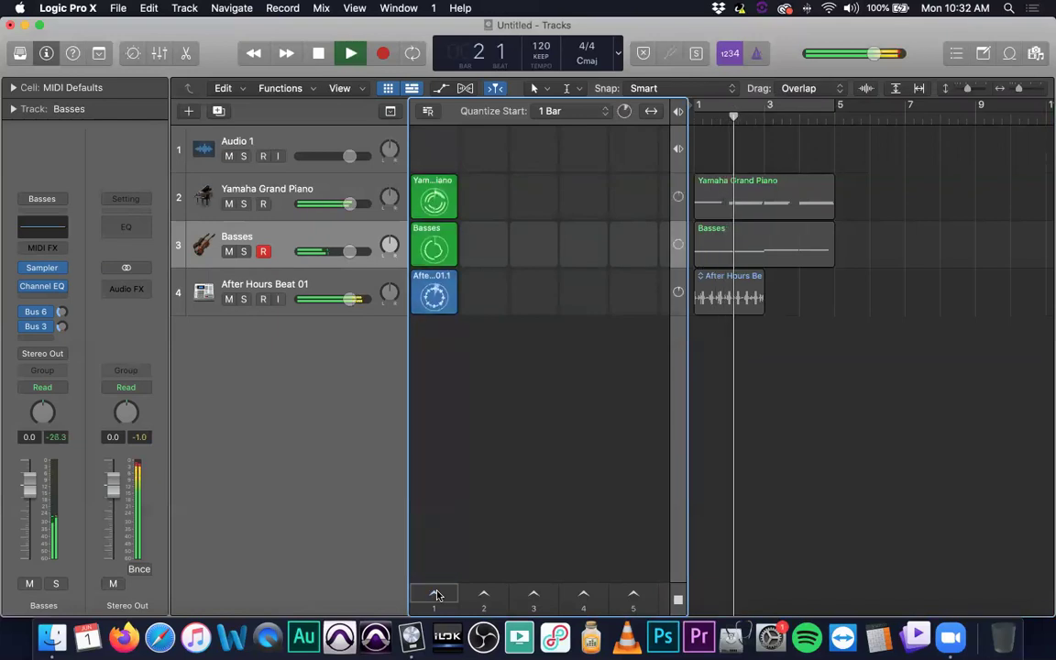
key("space")
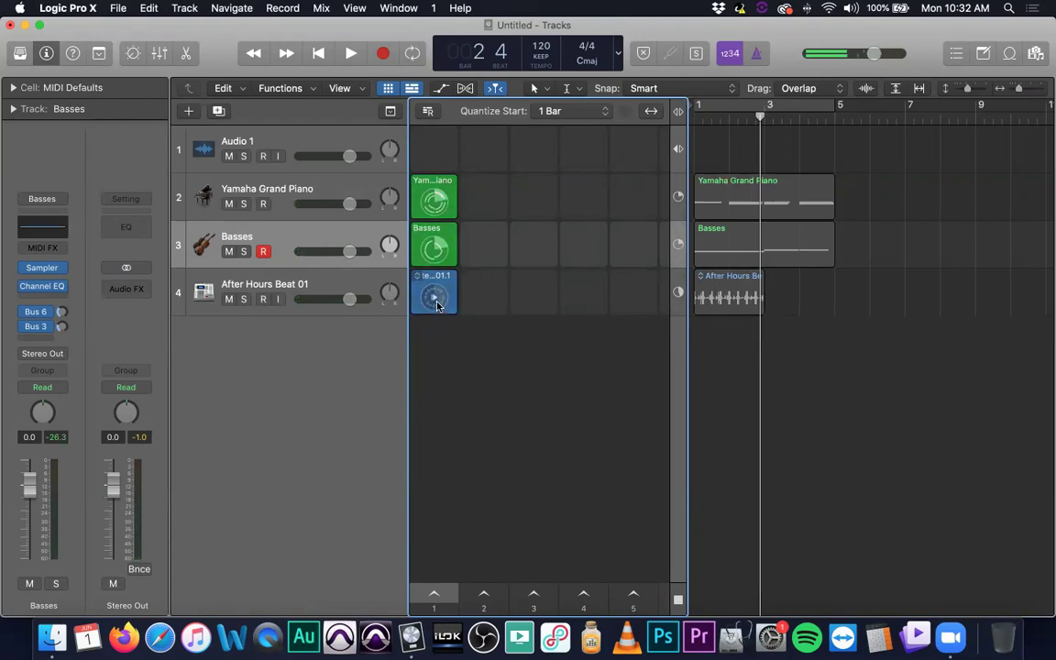
- Switch the After Hours Beat 01, Basses and piano tracks to timeline playback, and hide the Live Loops grid
left_click(435, 298)
left_click(1002, 52)
left_click(855, 345)
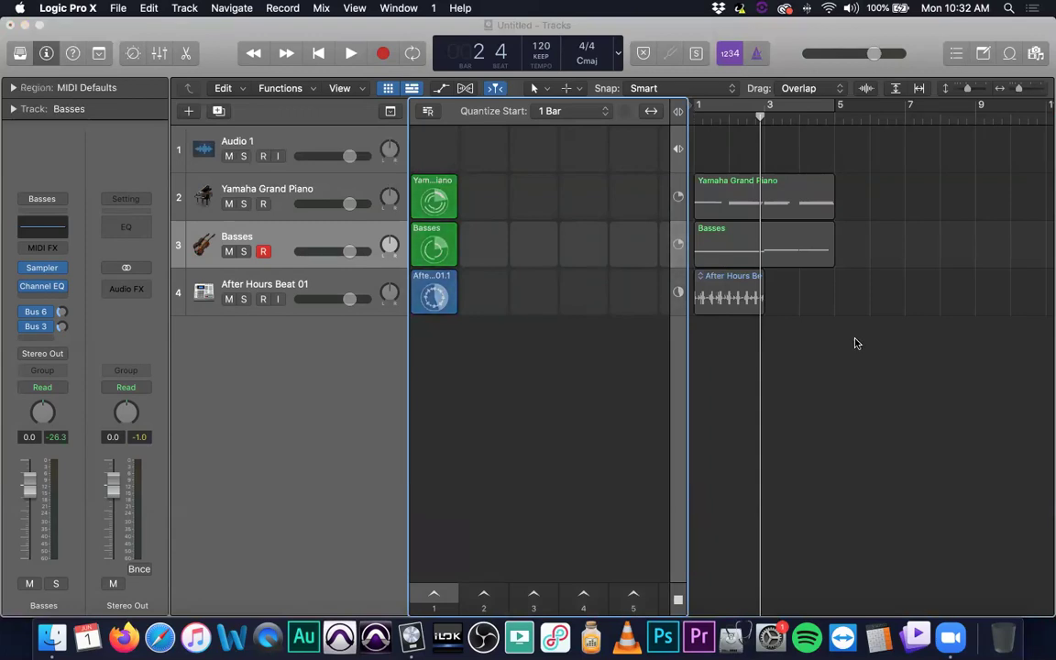
left_click(678, 291)
left_click(679, 243)
left_click(678, 196)
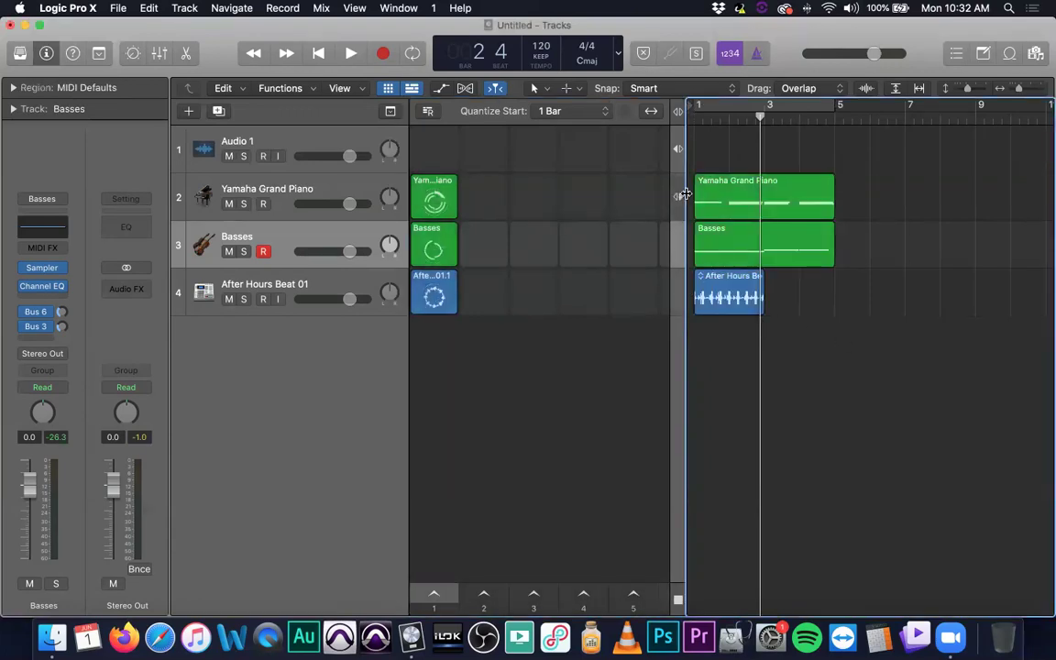
left_click(388, 86)
- Play the timeline regions from bar 1 through bar 4, and show the Live Loops grid again
key("Return")
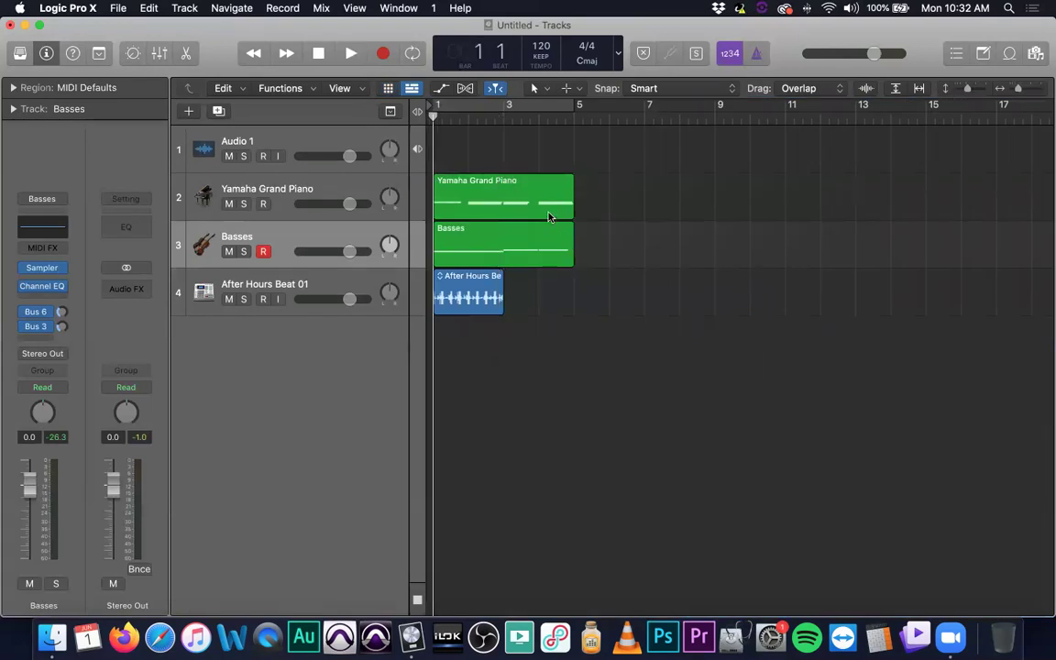
key("space")
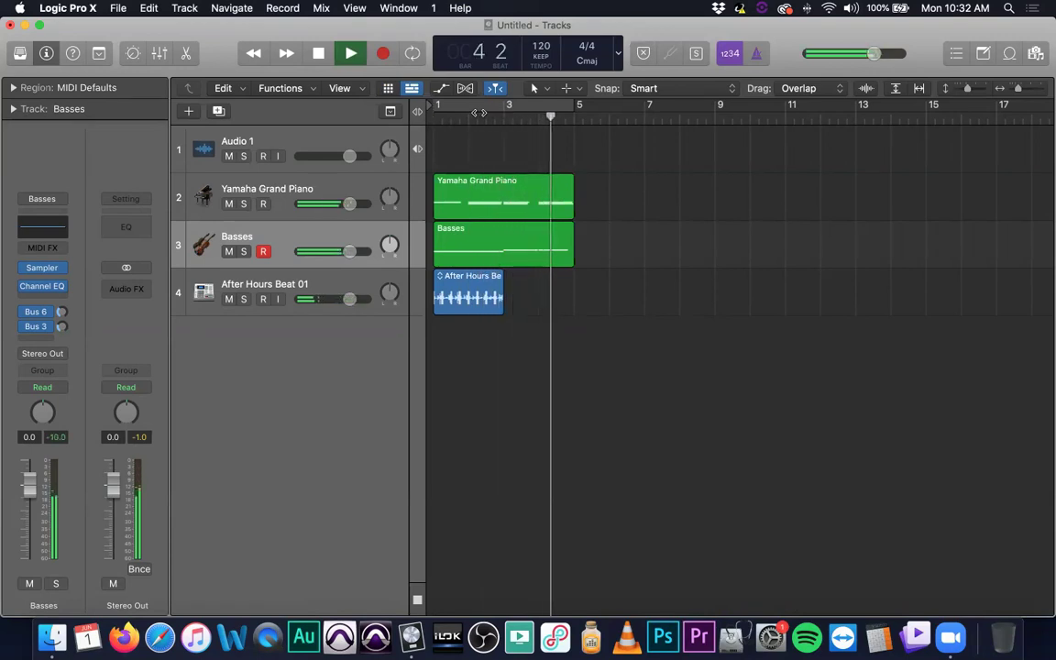
key("space")
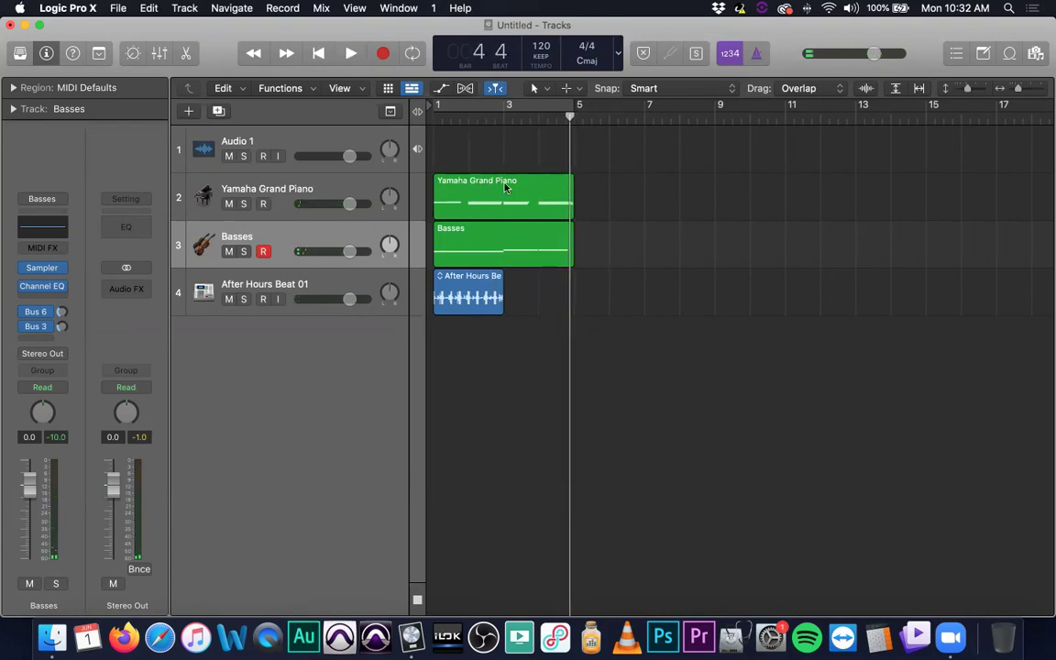
left_click(389, 89)
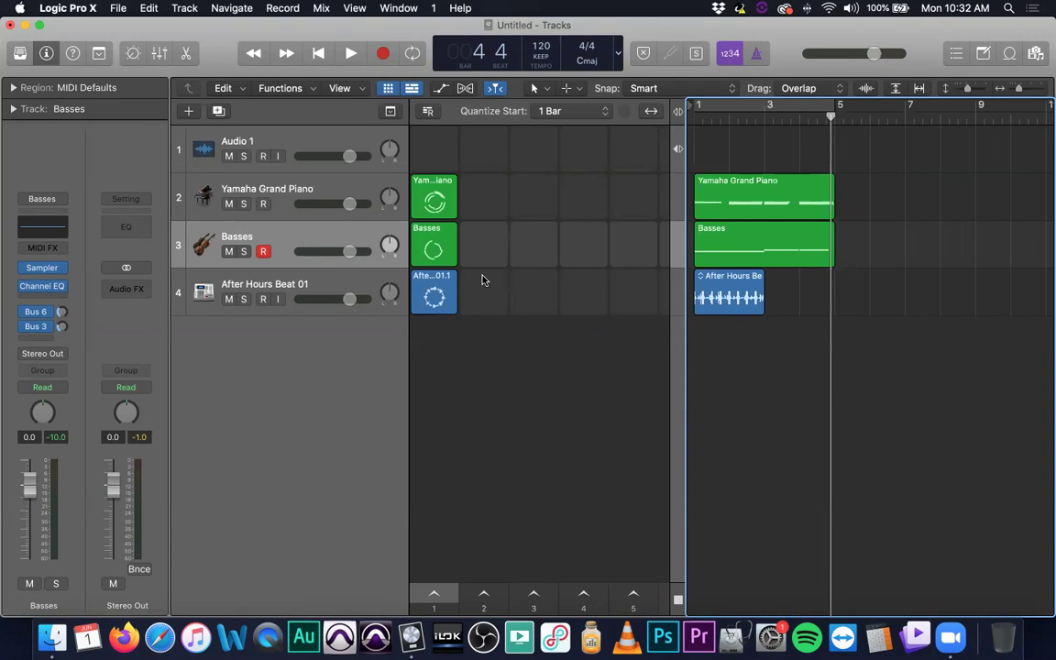
- Close the untitled project without saving it
left_click(439, 245)
key("super+w")
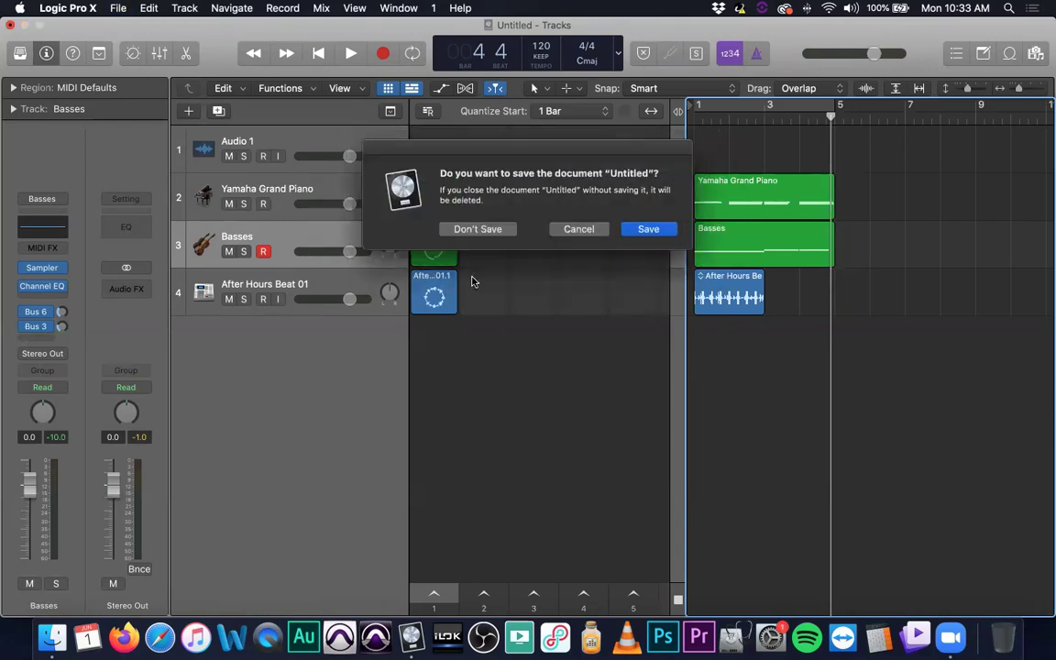
key("super+d")
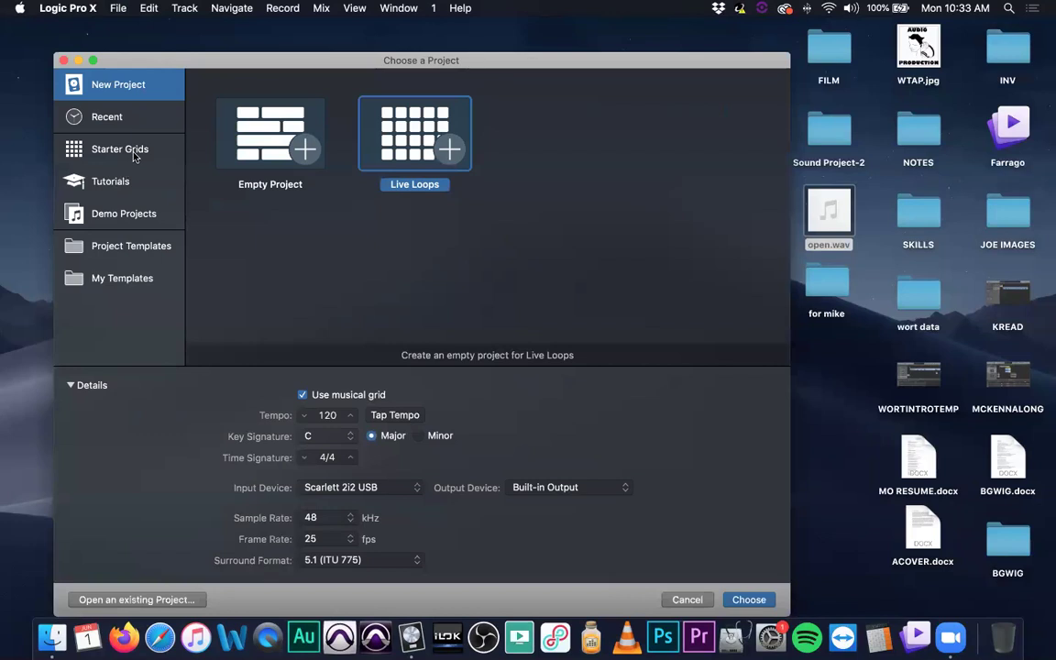
- Look through the New Project, Tutorials, Demo Projects and Starter Grids categories of the project chooser
left_click(128, 150)
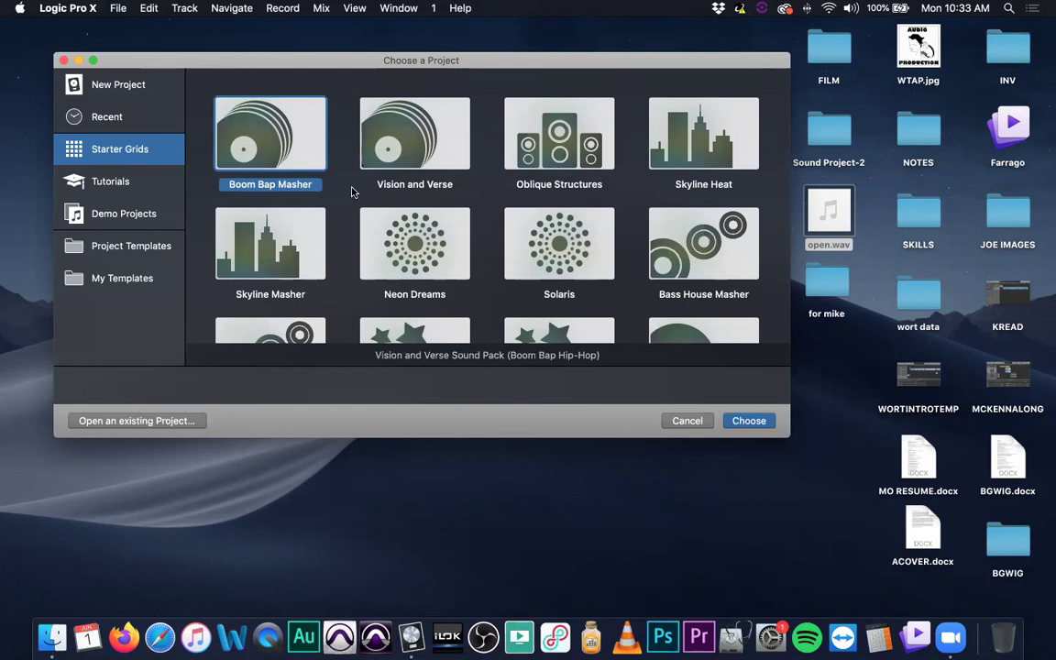
left_click(123, 87)
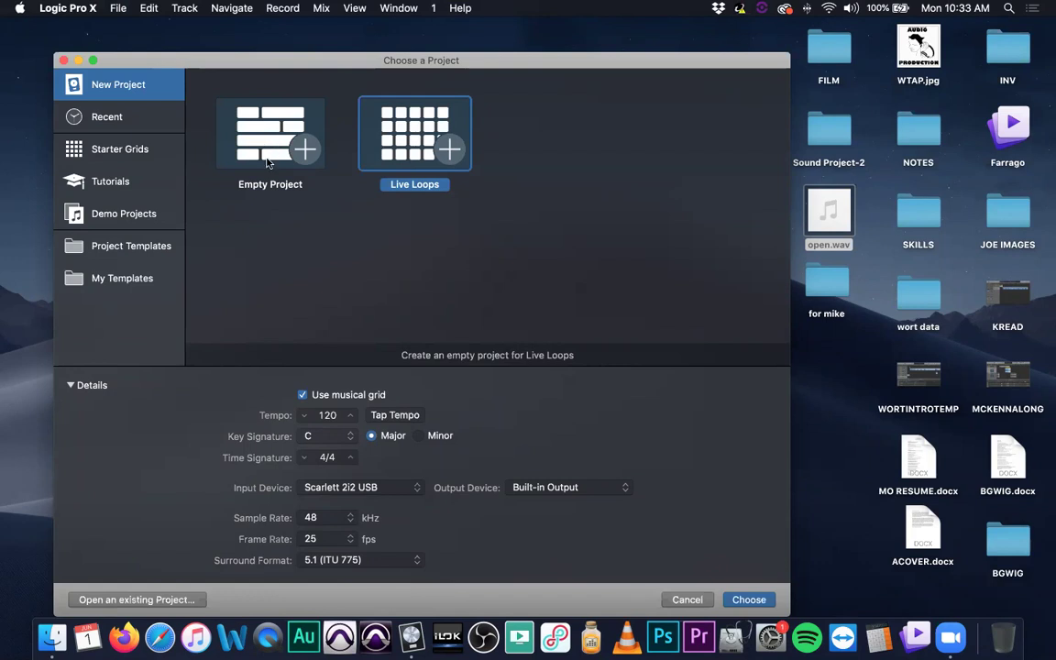
left_click(134, 186)
left_click(123, 209)
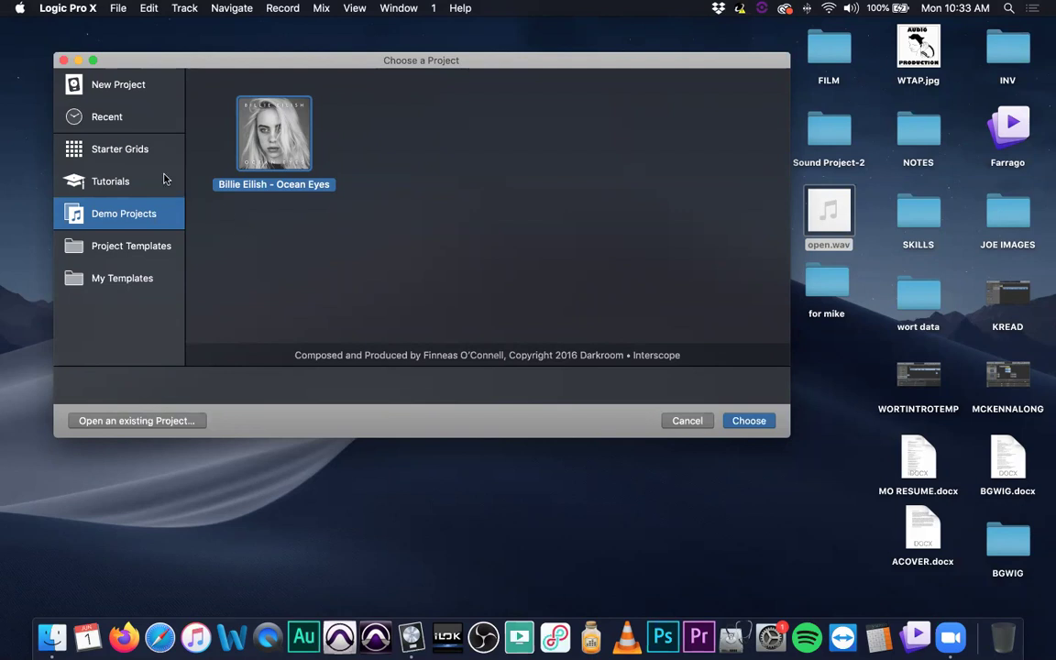
left_click(140, 149)
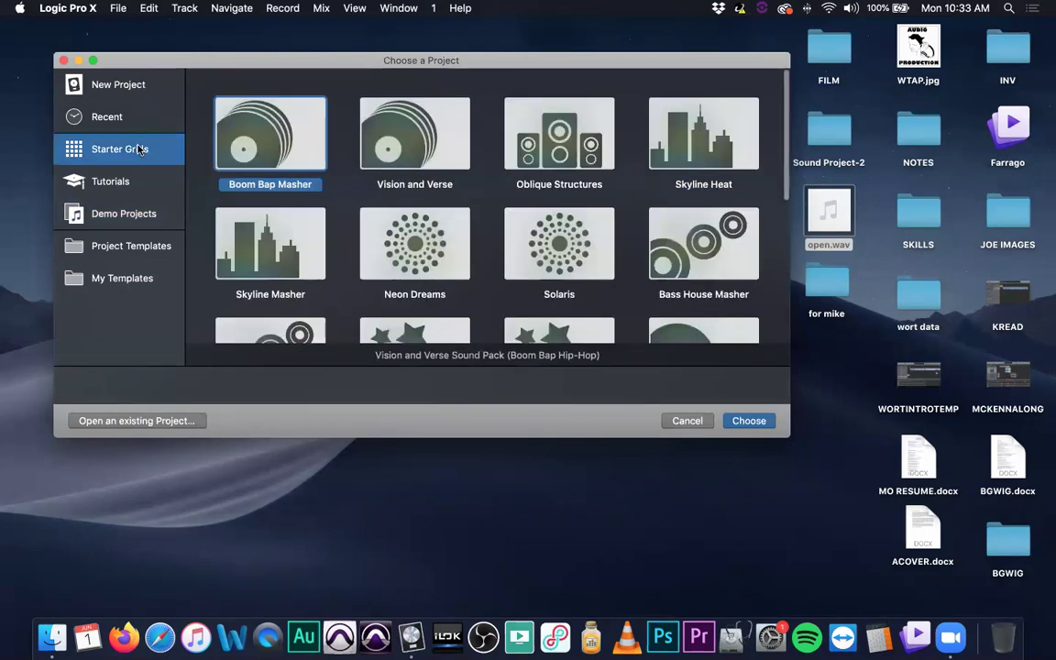
left_click(1028, 488)
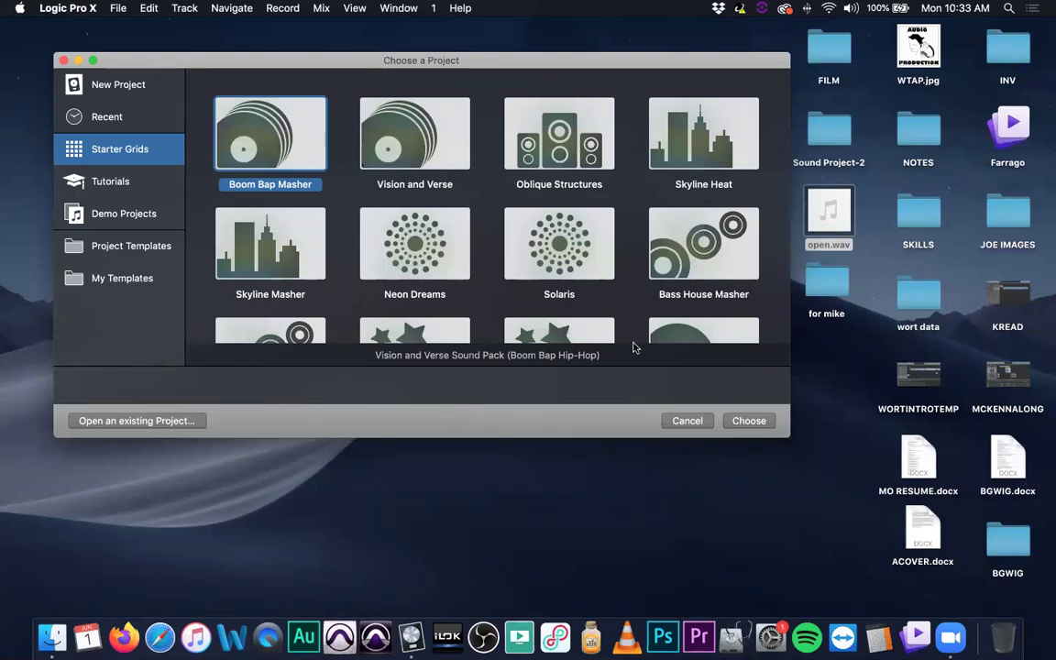
- Create a project from the Flex and Flow starter grid and fit all its cells in view
scroll(339, 210, "down", 8)
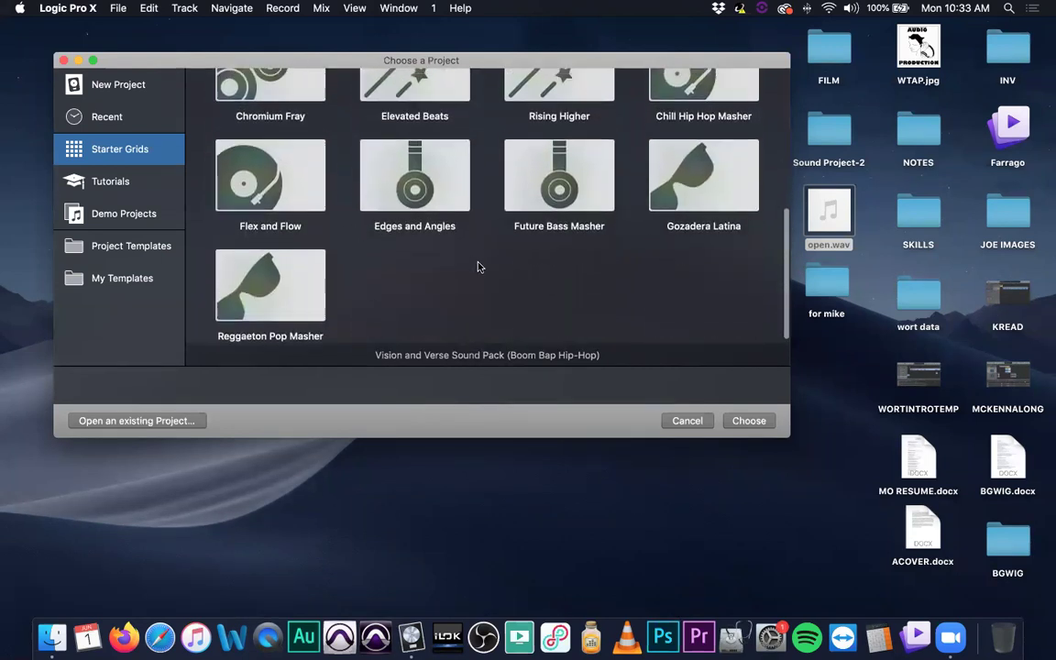
scroll(476, 267, "up", 3)
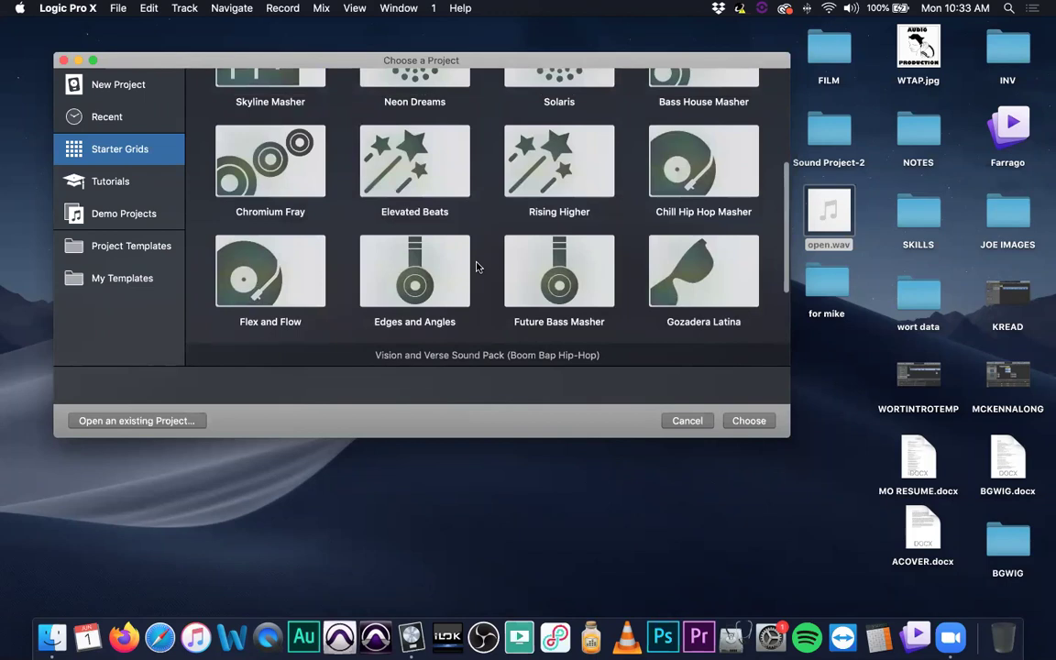
scroll(475, 267, "up", 4)
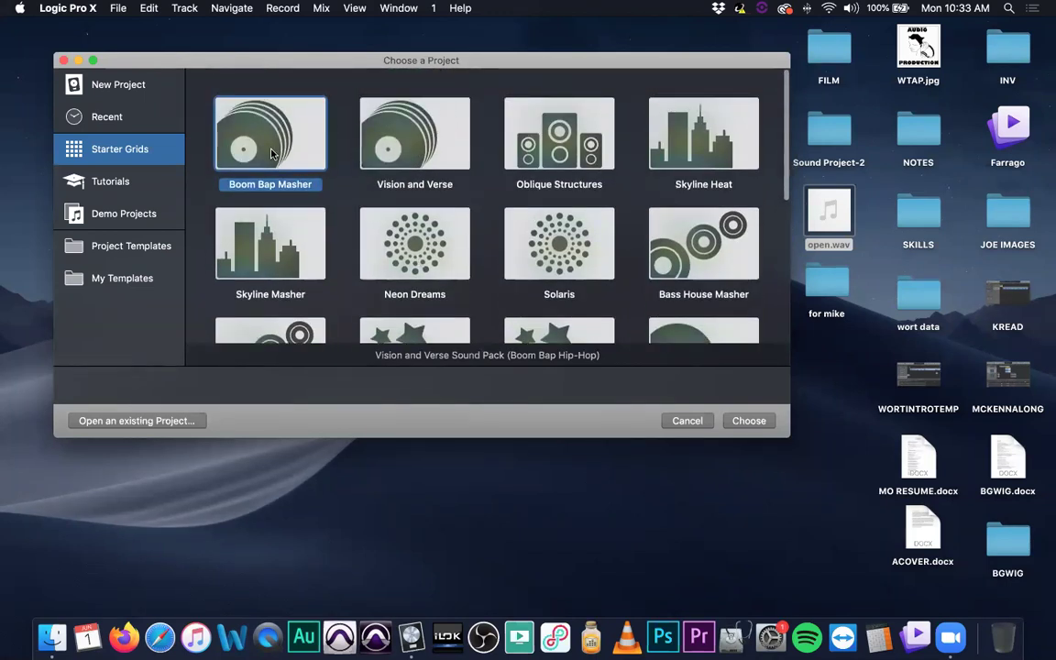
scroll(431, 183, "down", 2)
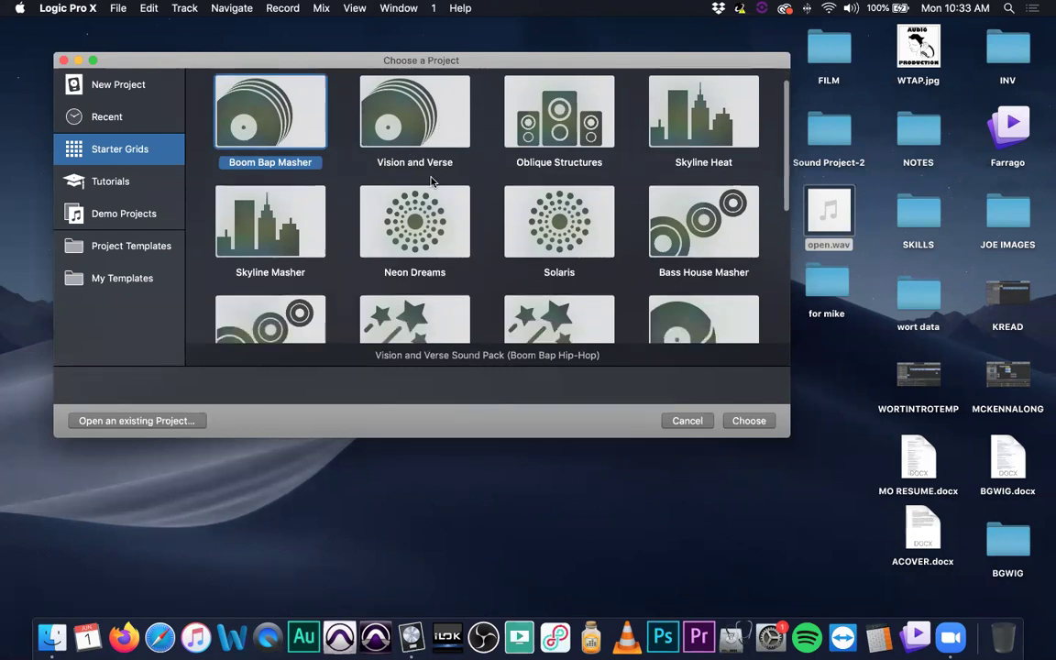
scroll(430, 183, "down", 2)
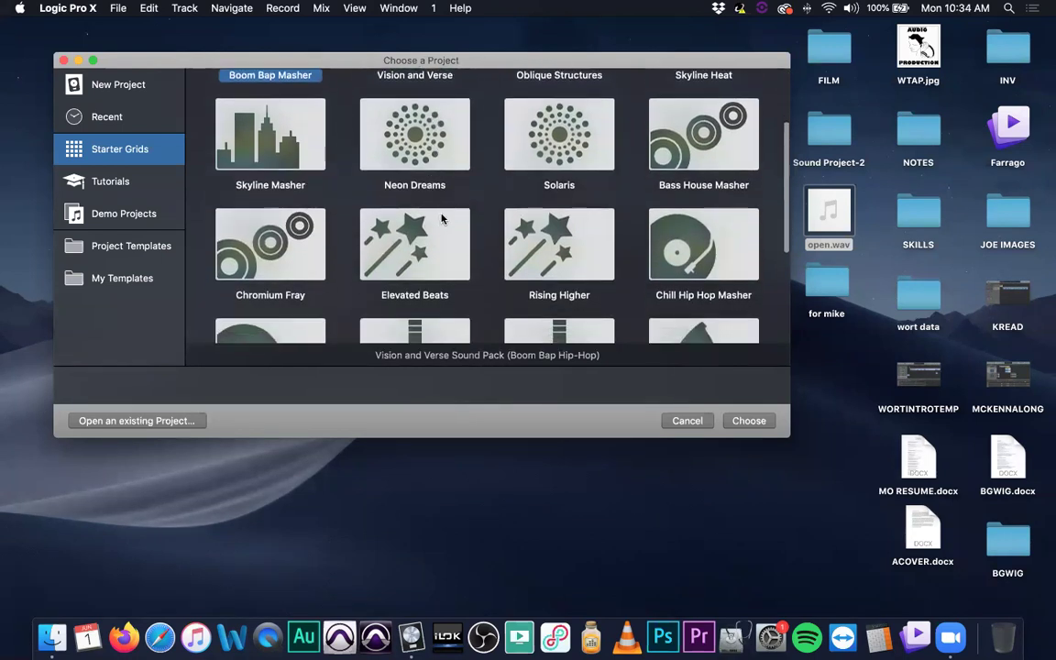
scroll(442, 220, "down", 6)
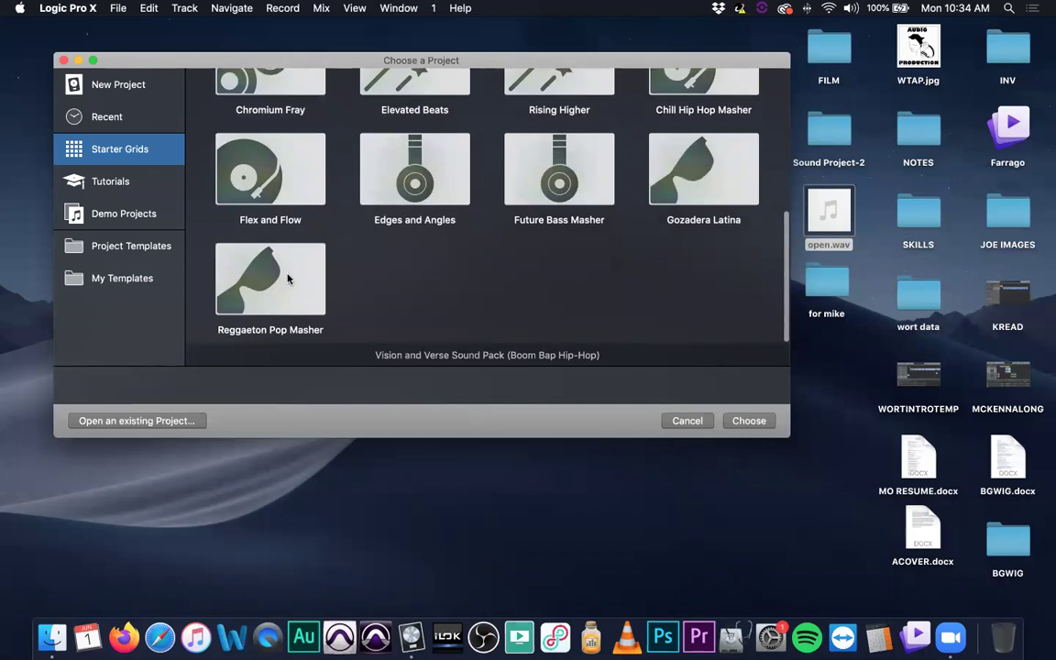
scroll(452, 308, "up", 3)
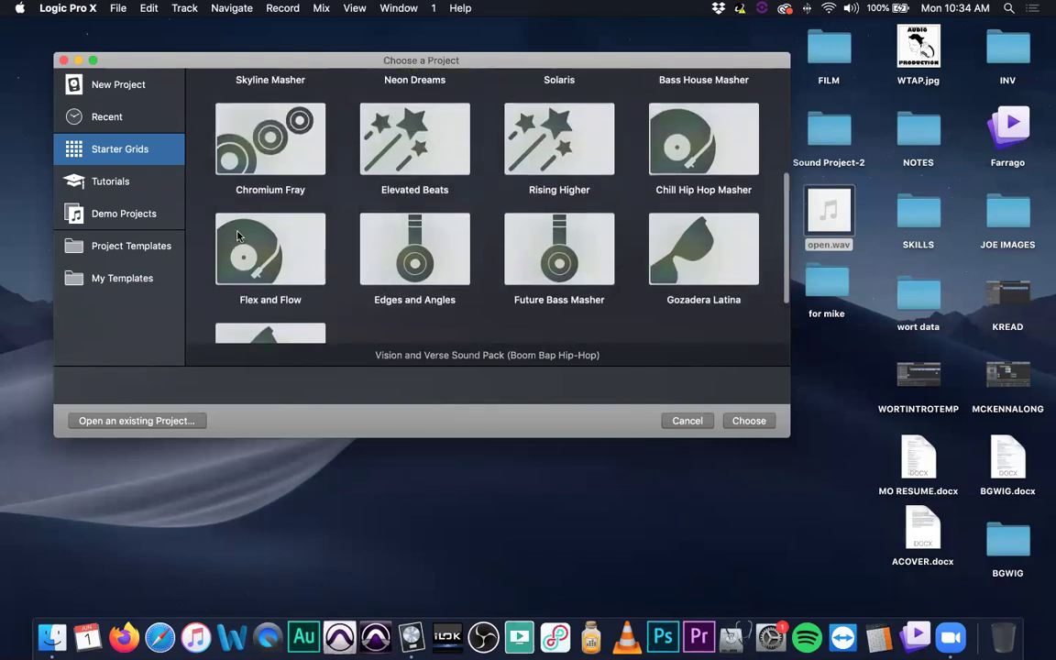
left_click(279, 256)
left_click(747, 421)
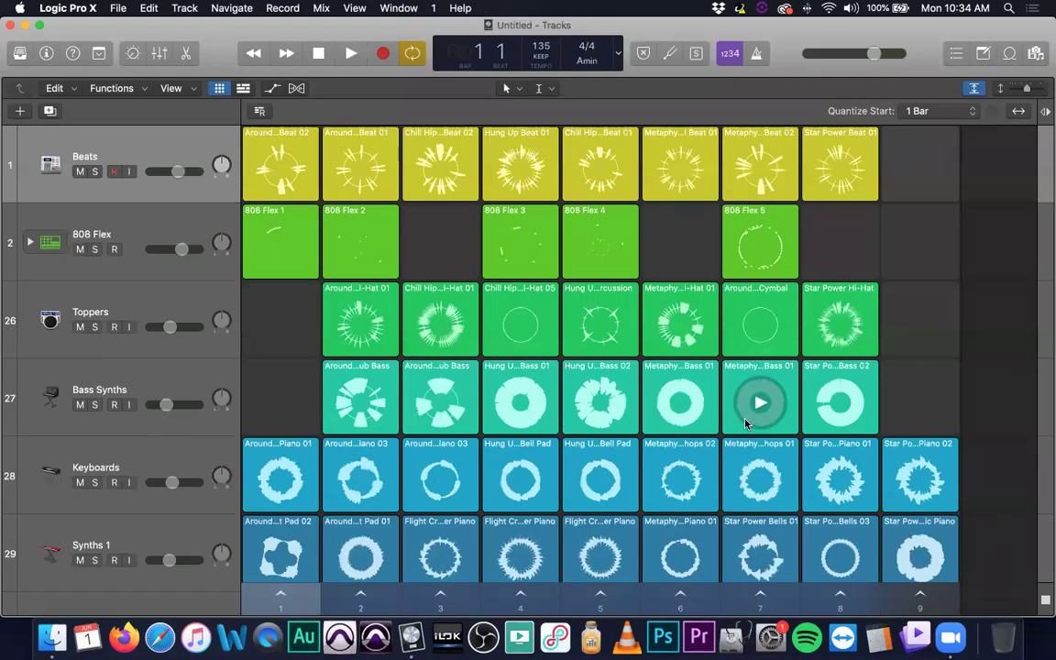
key("z")
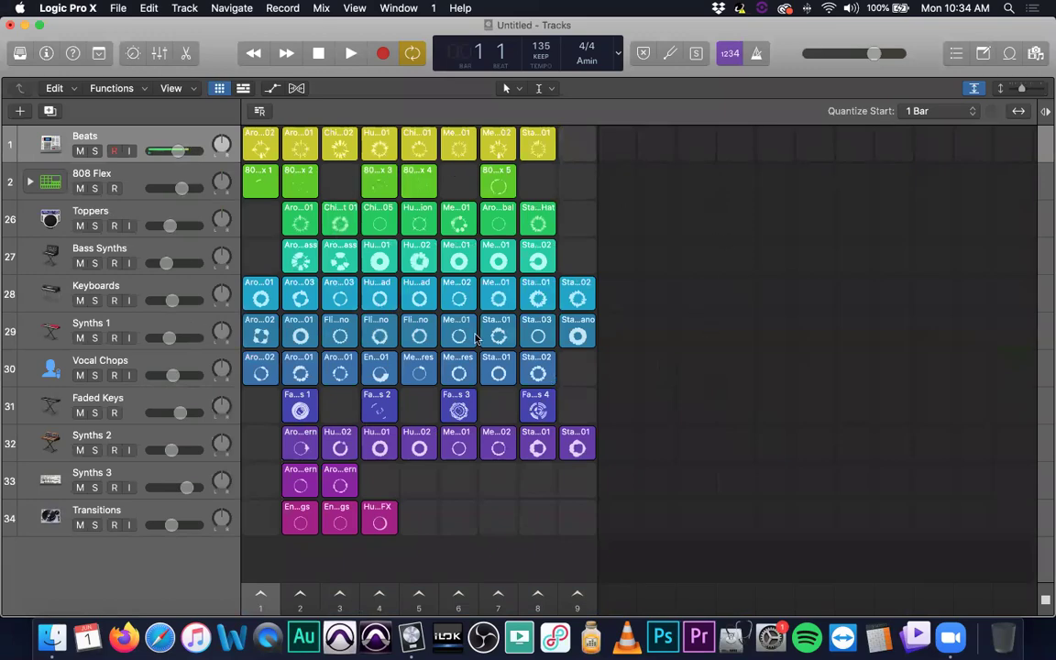
- Show the tracks timeline beside the Live Loops grid and return to the grid alone
left_click(243, 88)
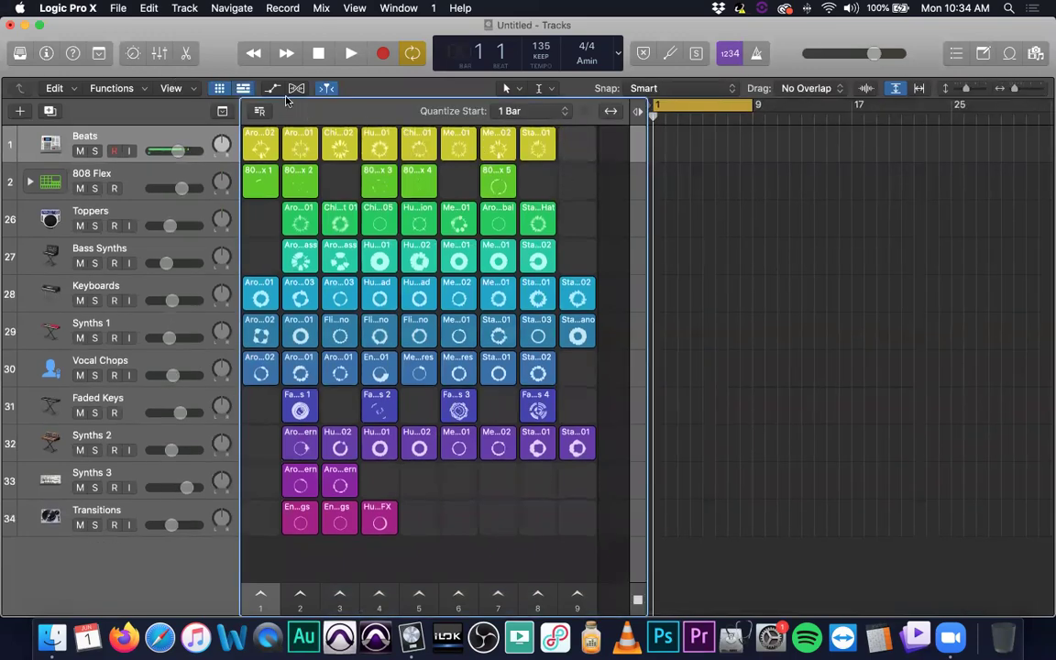
left_click(242, 88)
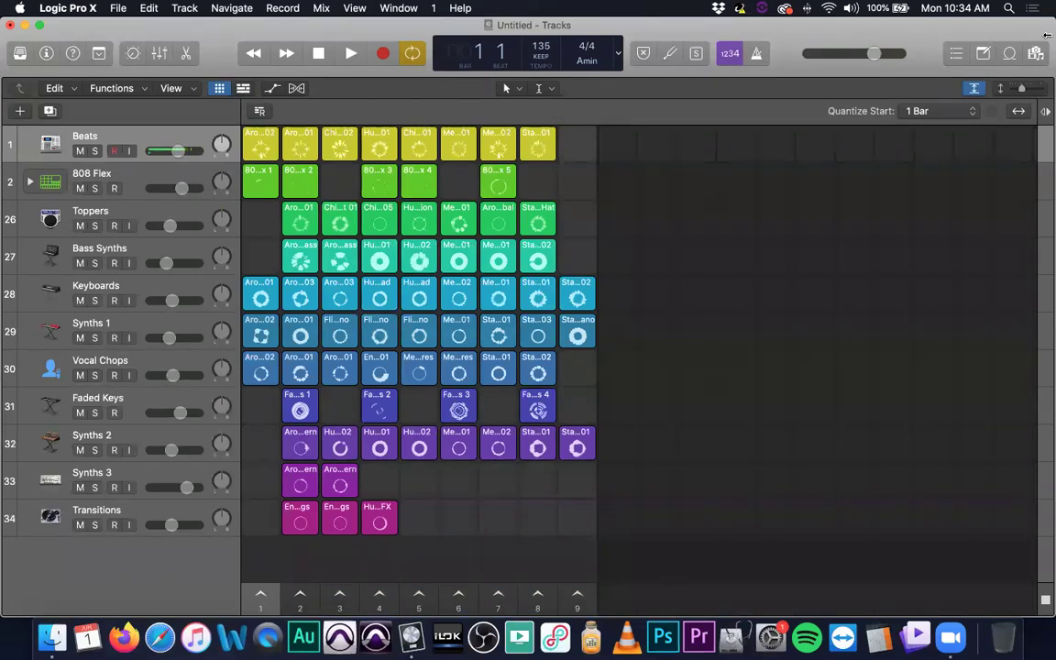
left_click(1009, 53)
key("o")
- Play scene 1 of the grid, queue its cells again, and stop playback
left_click(259, 595)
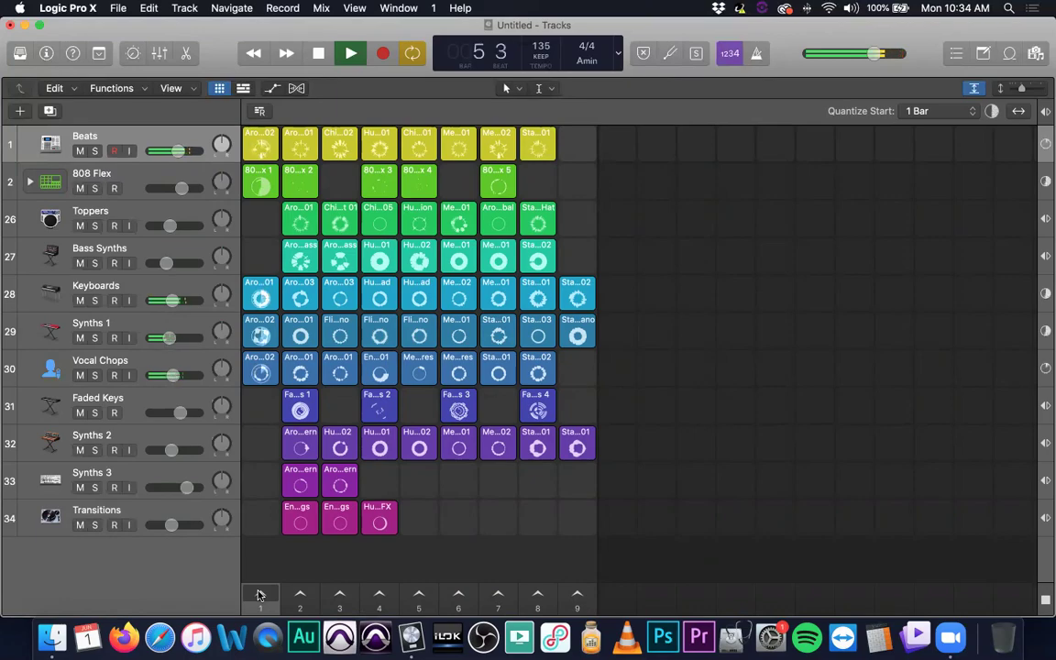
left_click(259, 595)
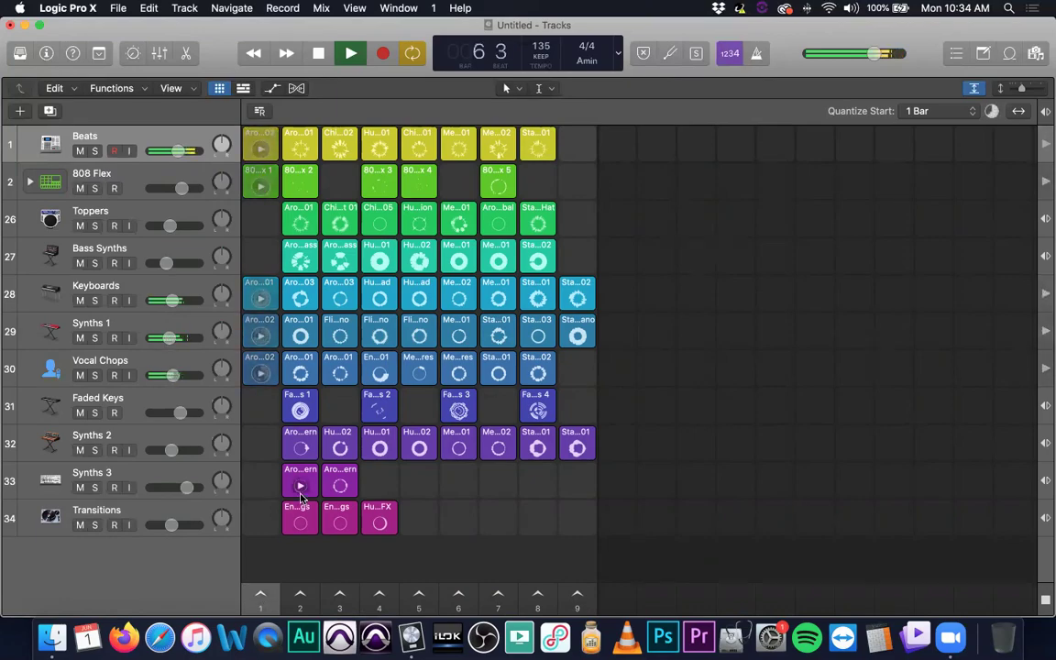
left_click(318, 54)
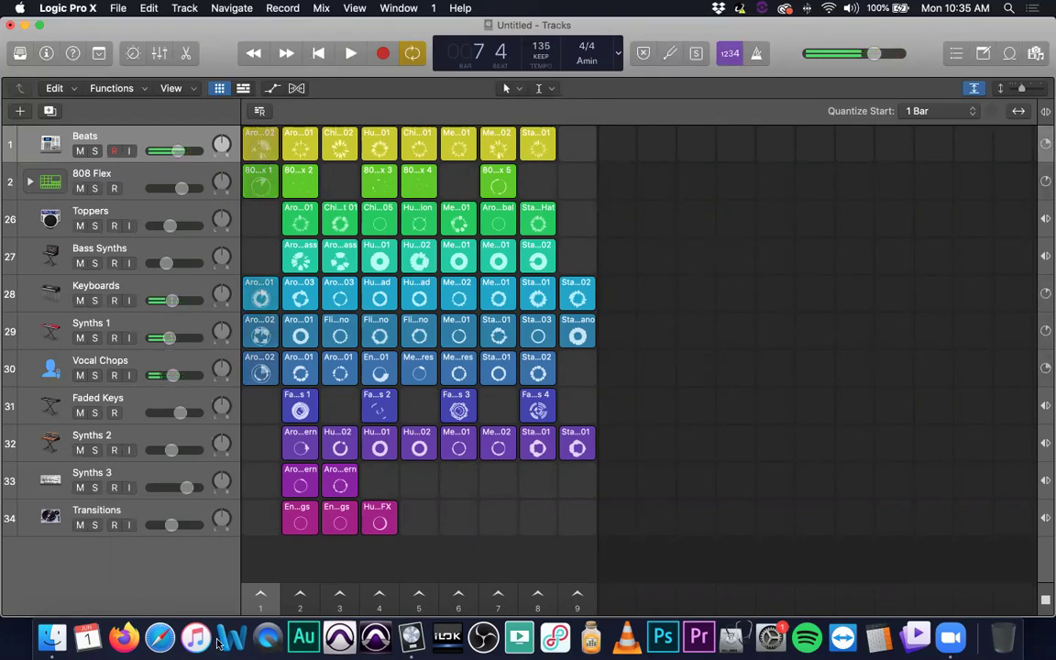
left_click(262, 596)
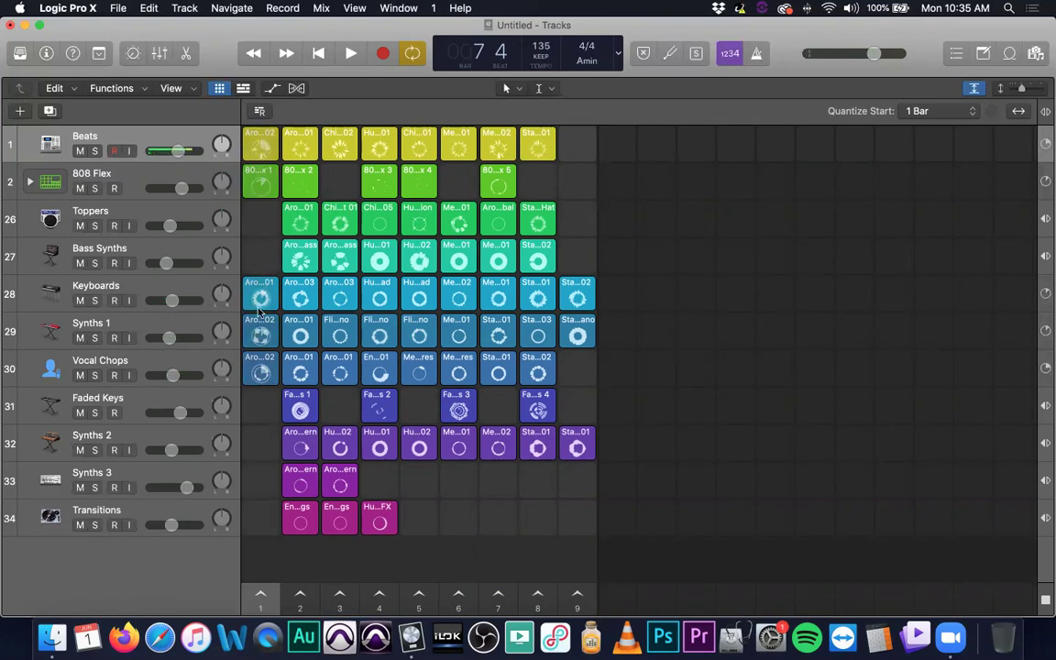
left_click(300, 186)
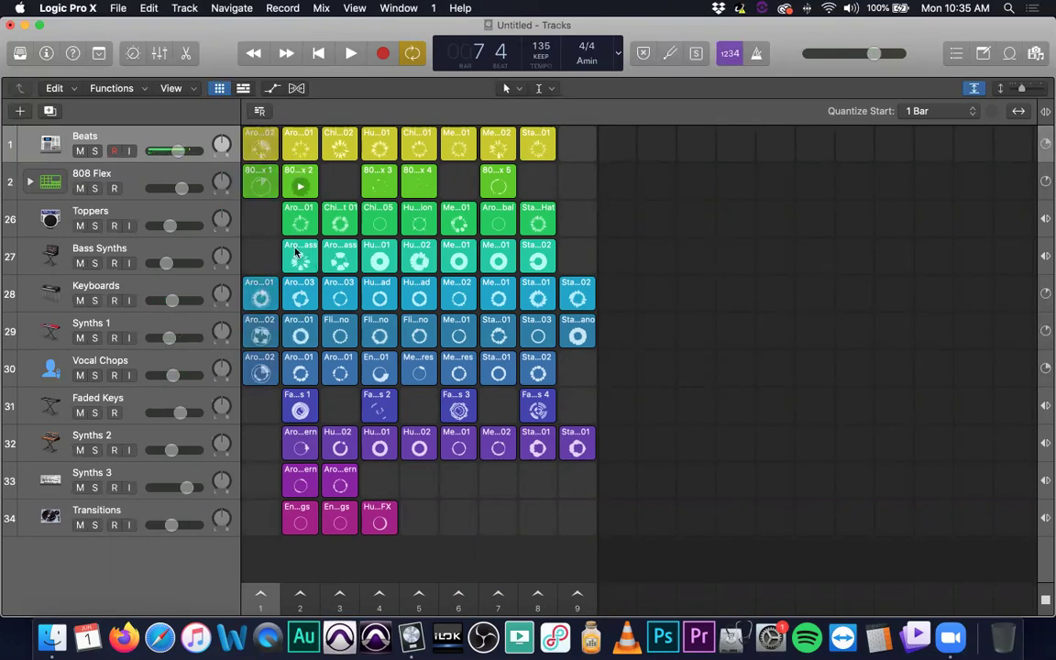
left_click(300, 596)
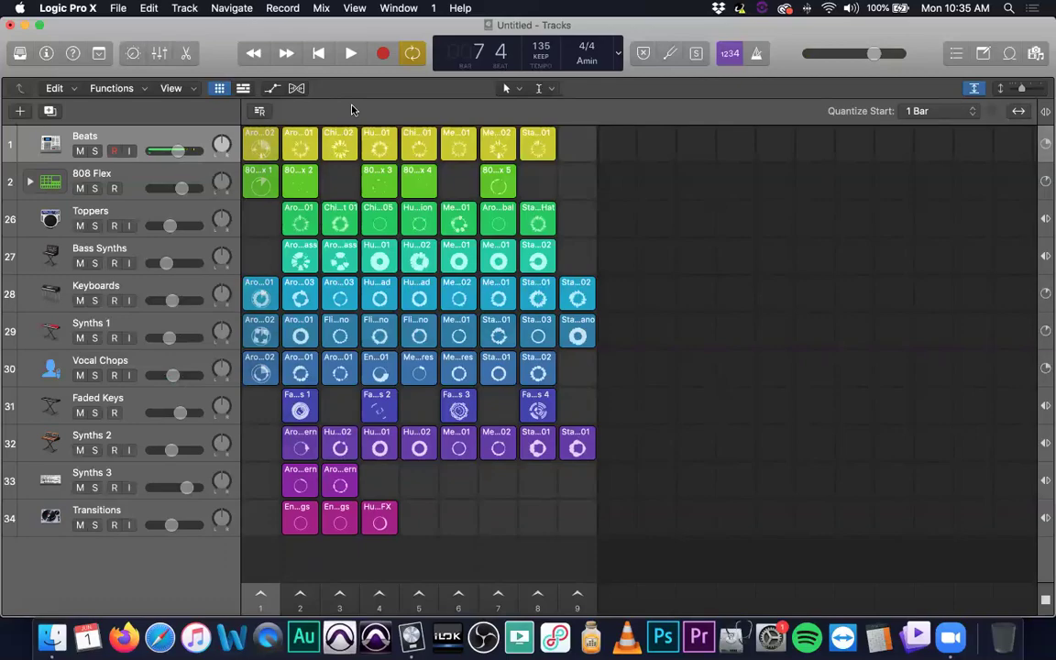
- Start playback with scene 1 and switch live through scenes 2, 4, 3, 5 and back to 4
left_click(261, 598)
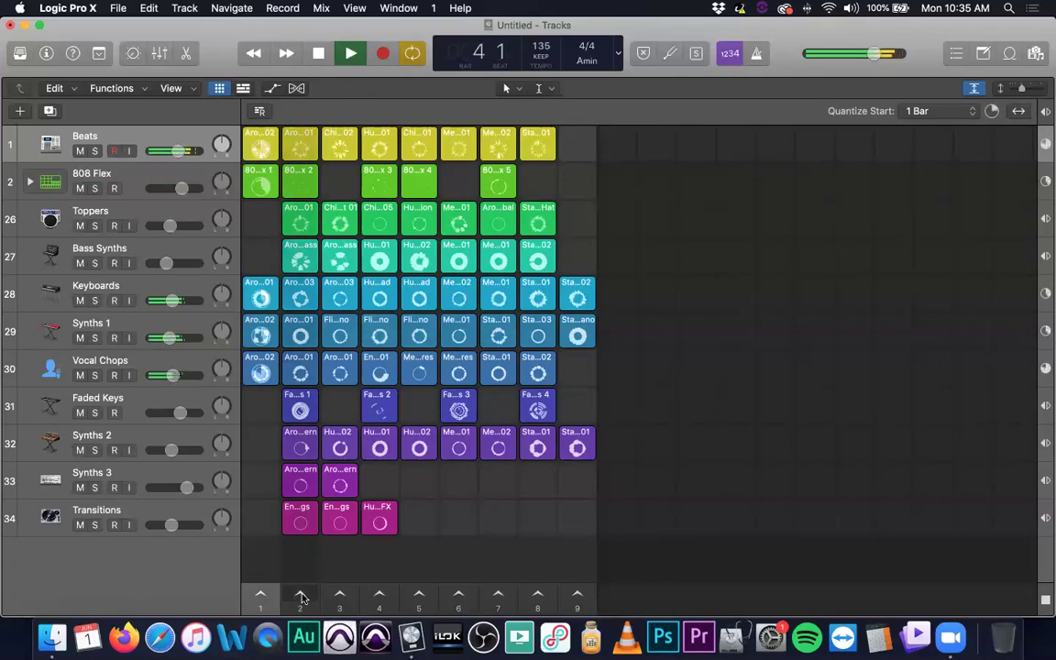
left_click(302, 597)
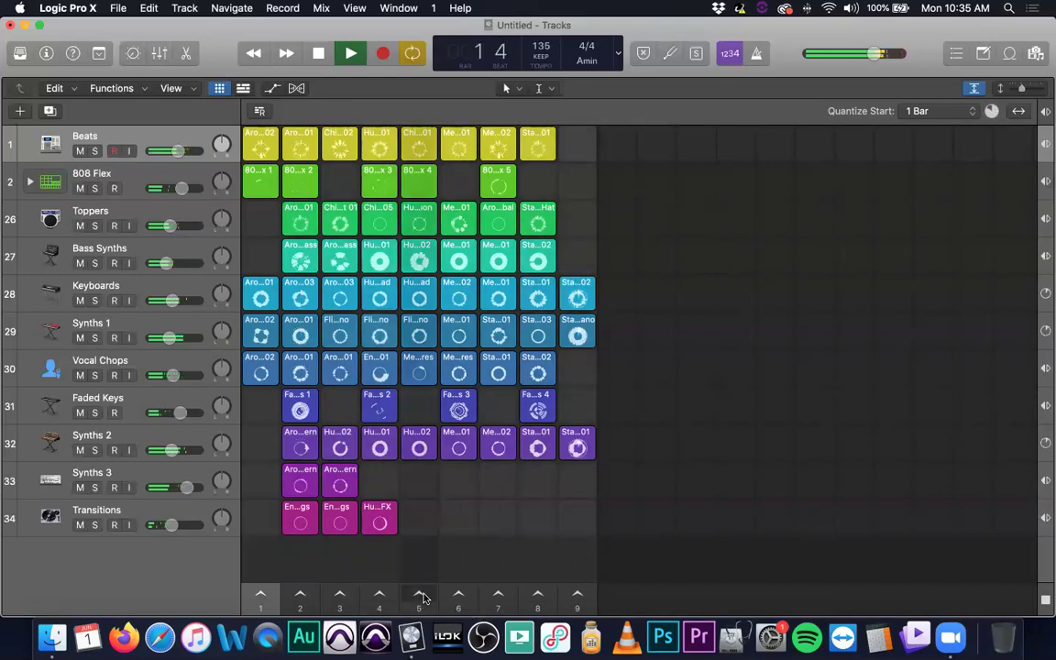
left_click(381, 596)
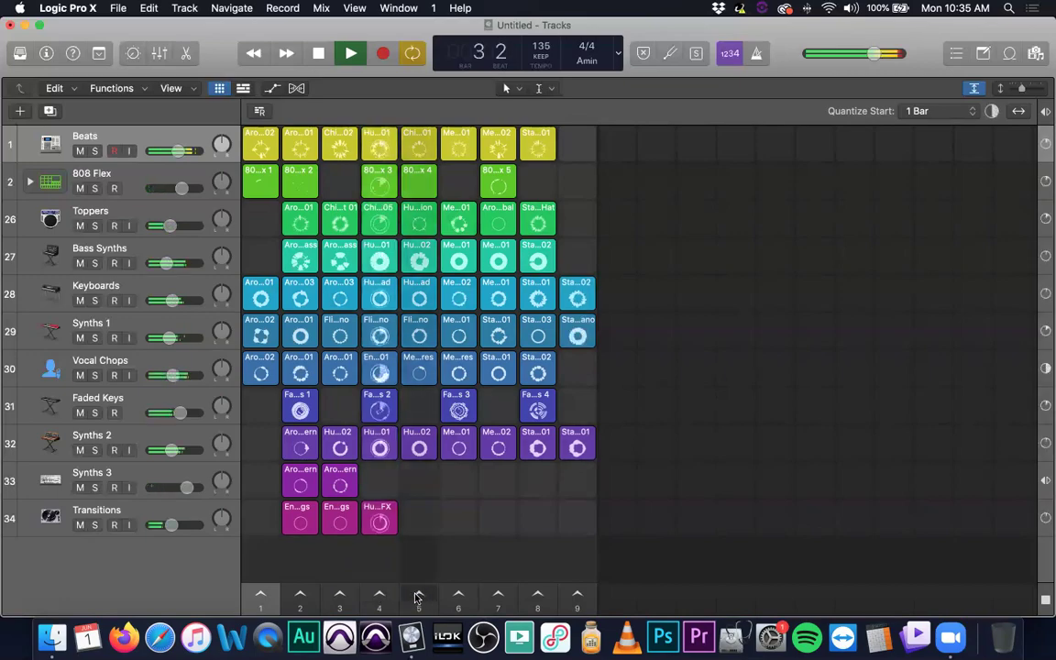
left_click(338, 595)
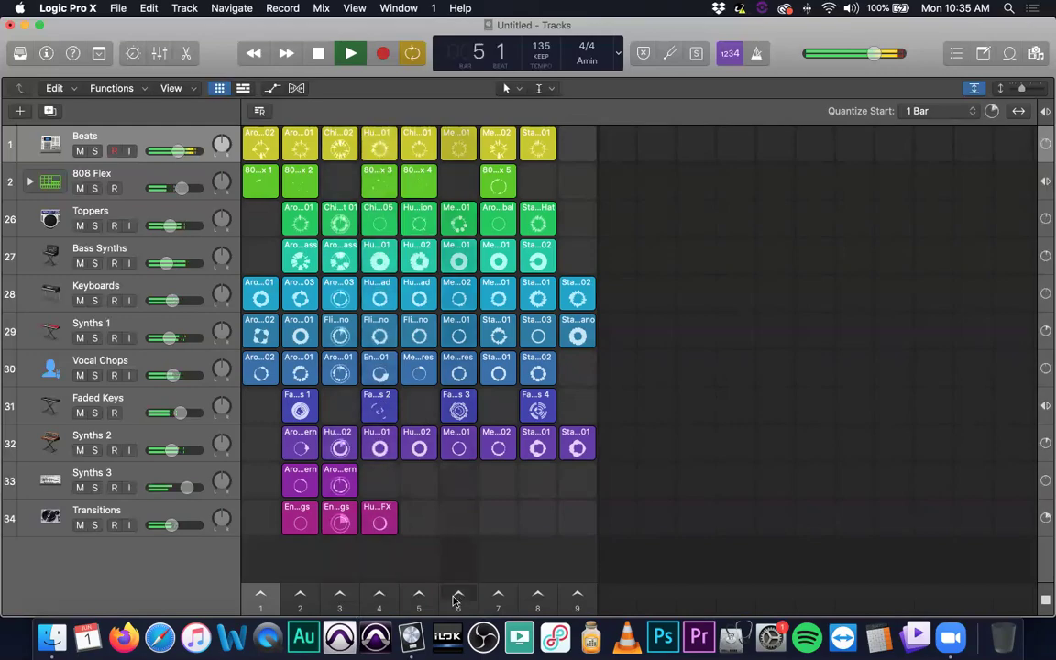
left_click(419, 596)
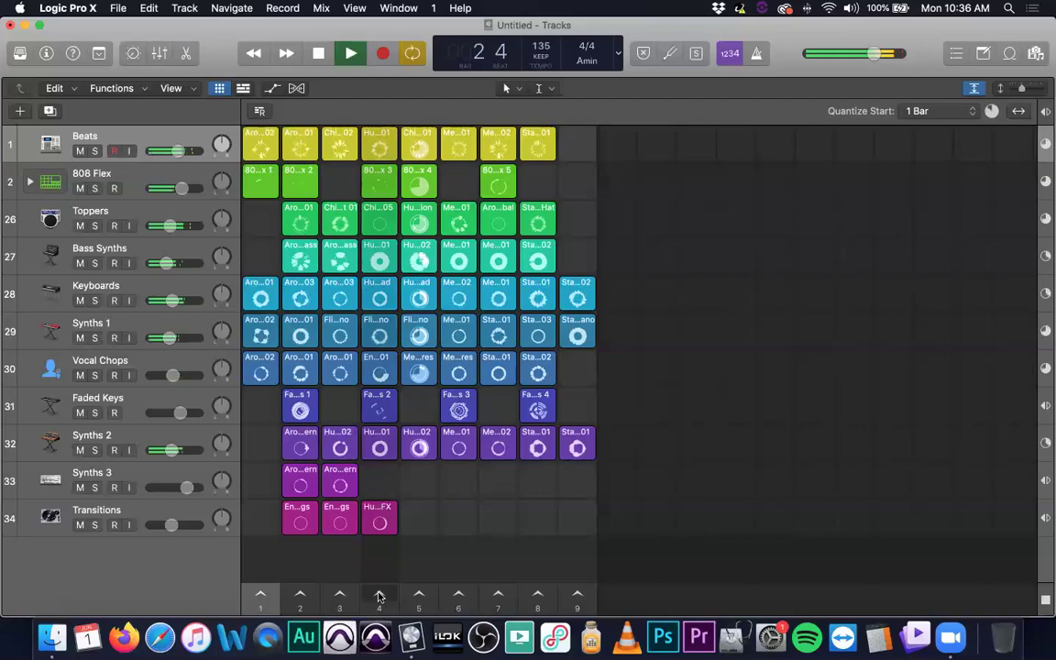
left_click(379, 597)
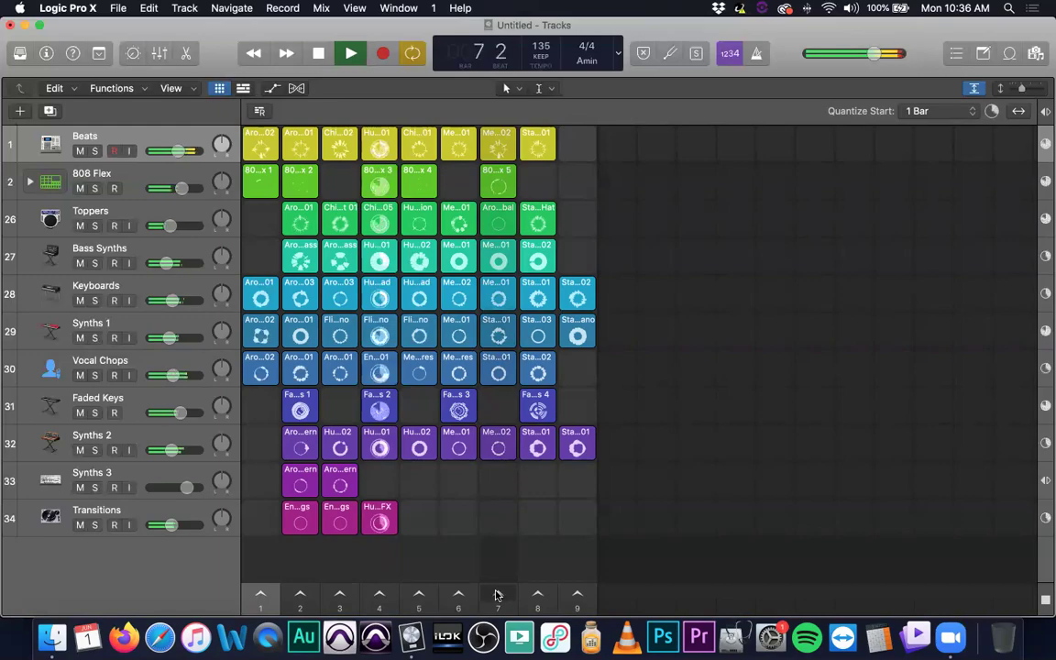
- Switch playback to scene 7, retrigger it, and move on through scenes 8 and 9
left_click(496, 596)
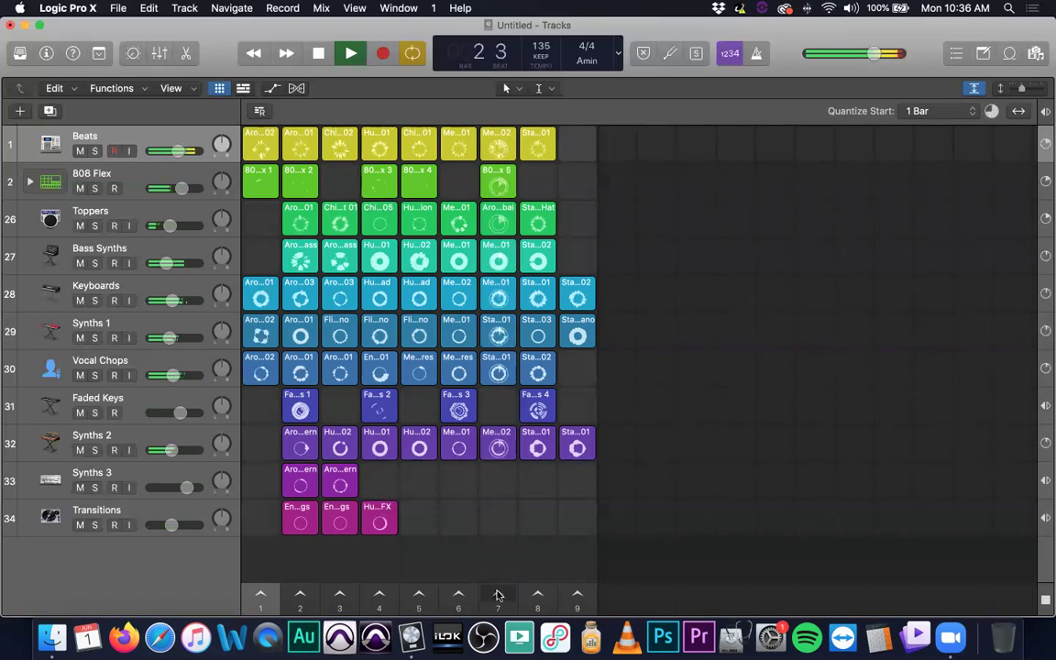
left_click(497, 596)
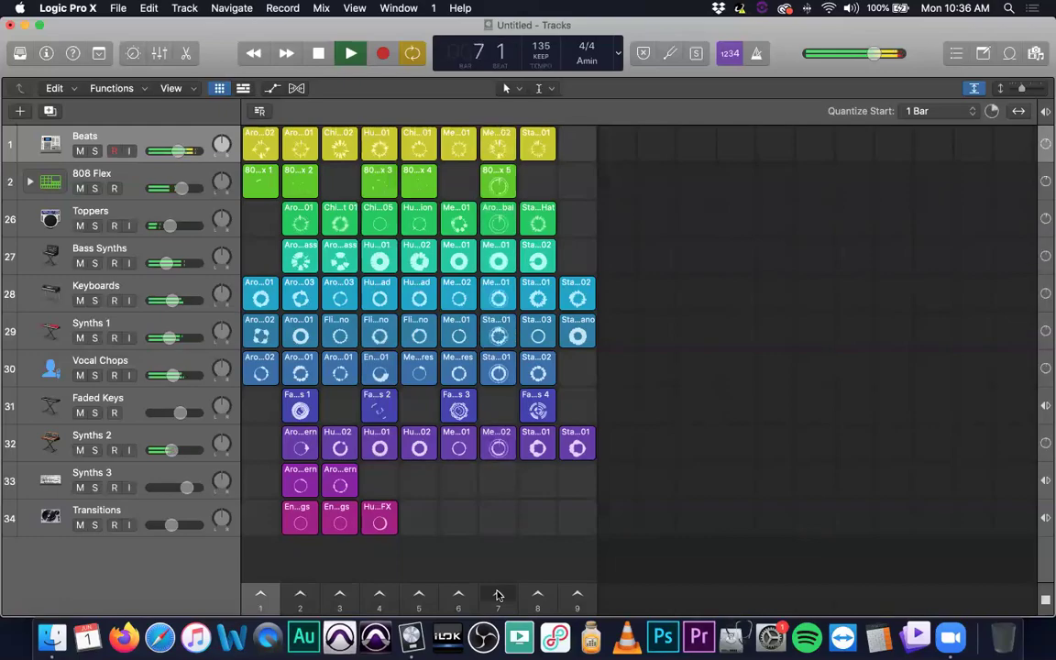
left_click(498, 595)
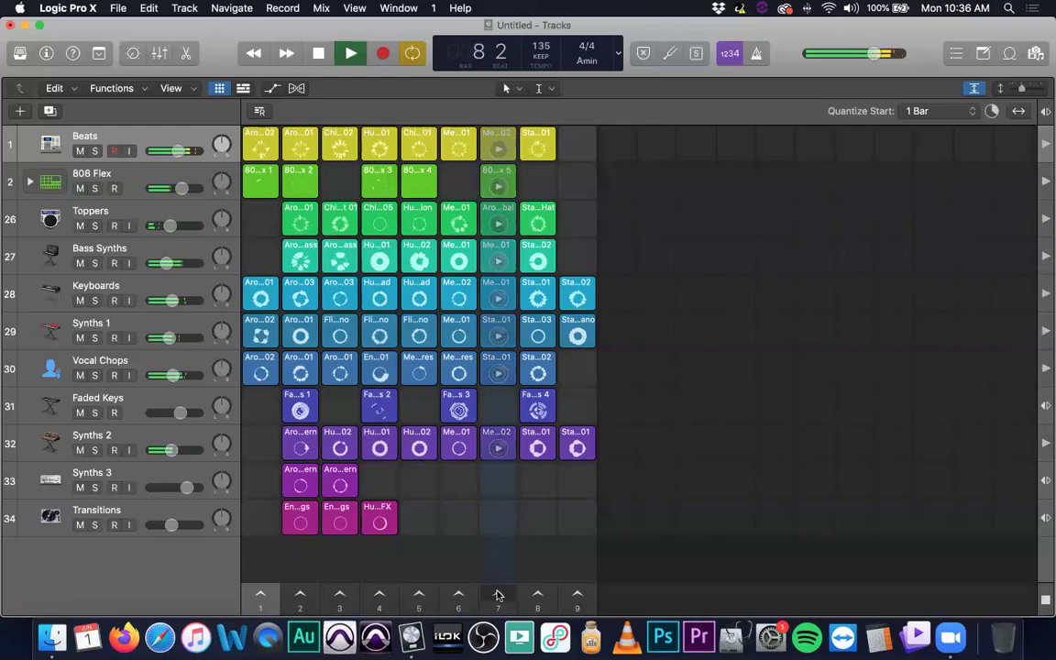
left_click(536, 596)
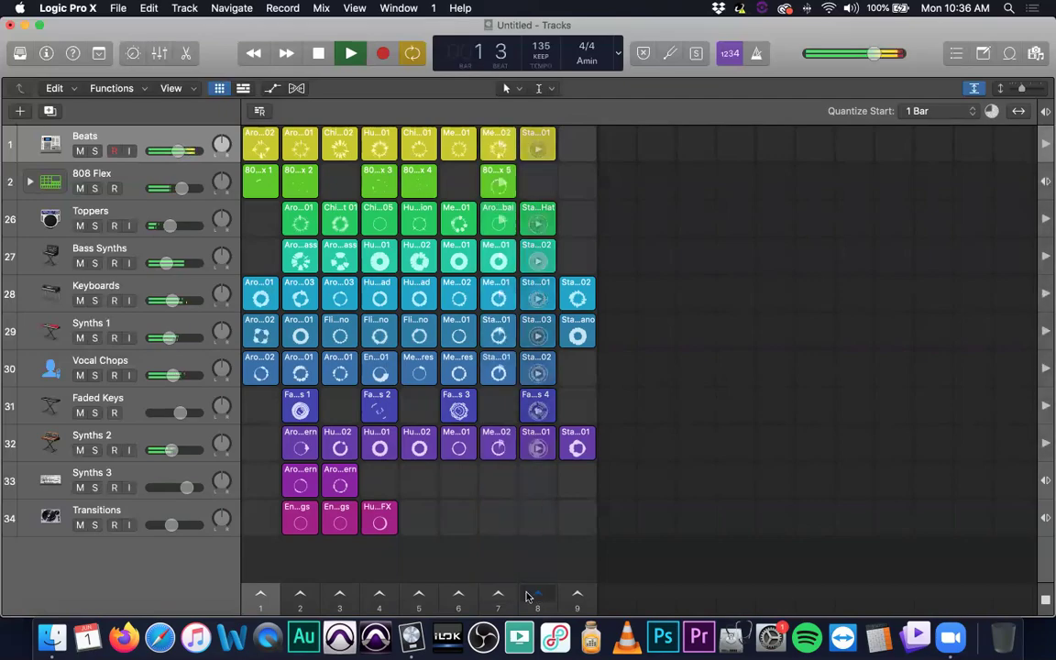
left_click(575, 596)
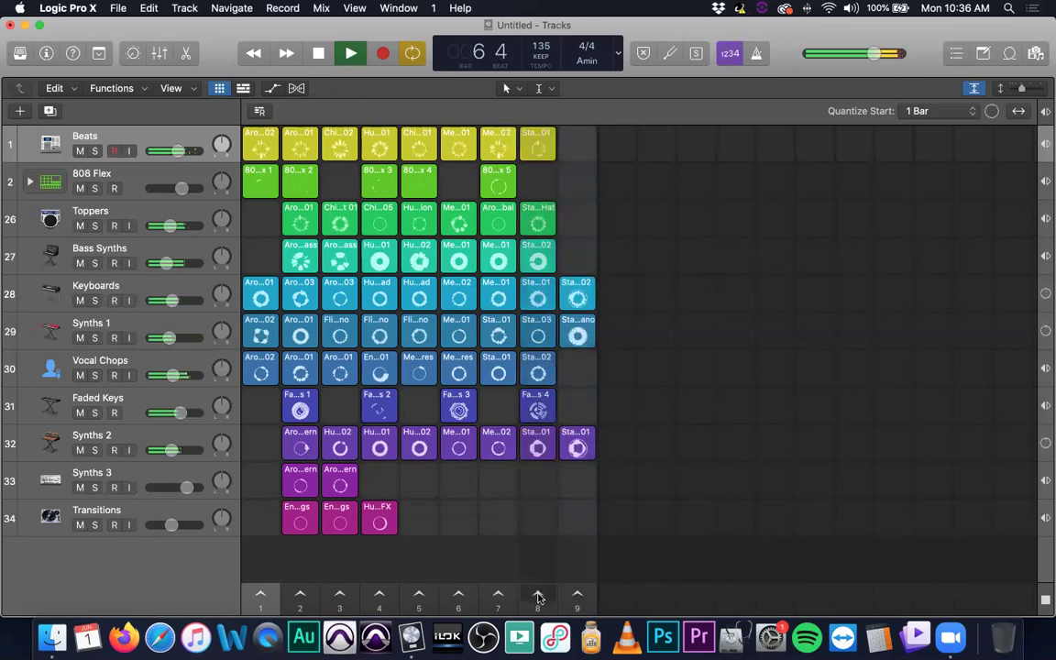
- Trigger scenes 2, 9, 5 and 4 during playback, and queue scene 5 again
left_click(299, 597)
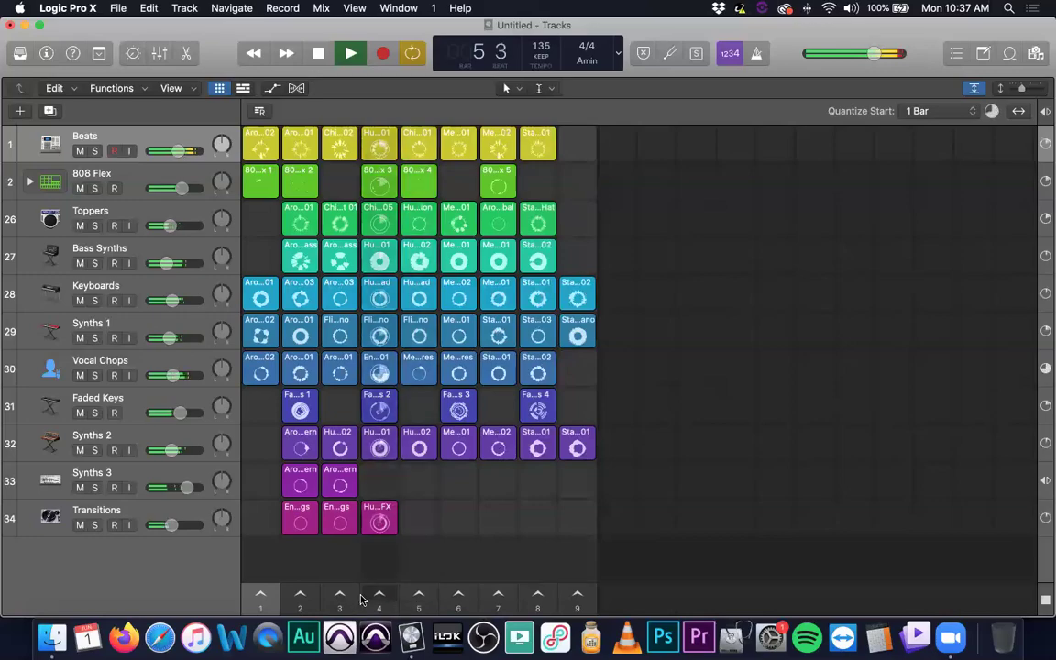
left_click(576, 596)
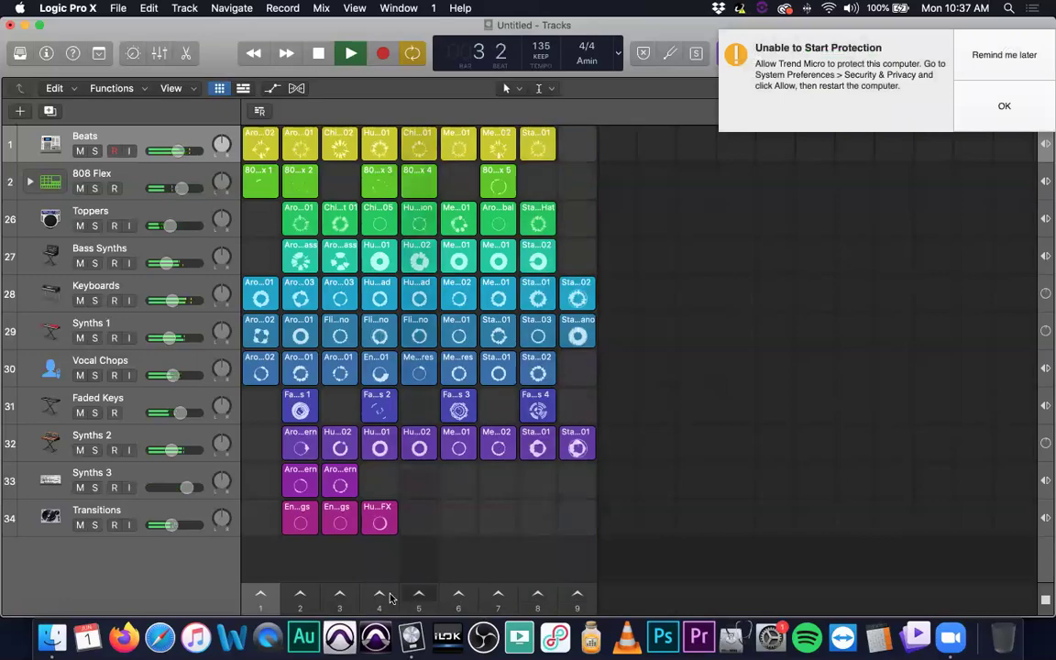
left_click(417, 596)
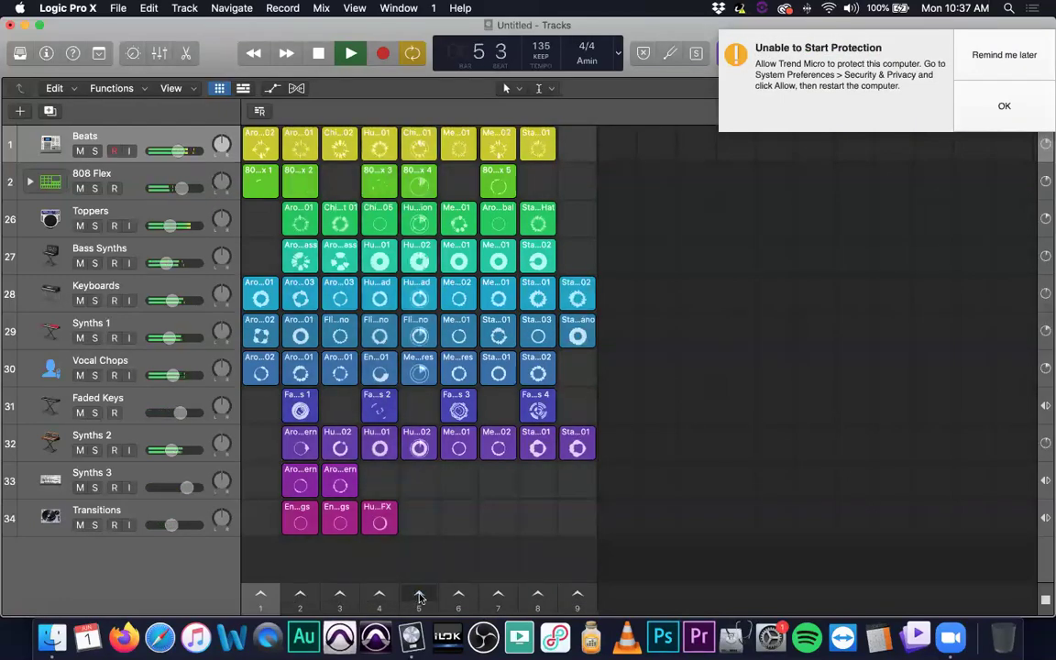
left_click(379, 596)
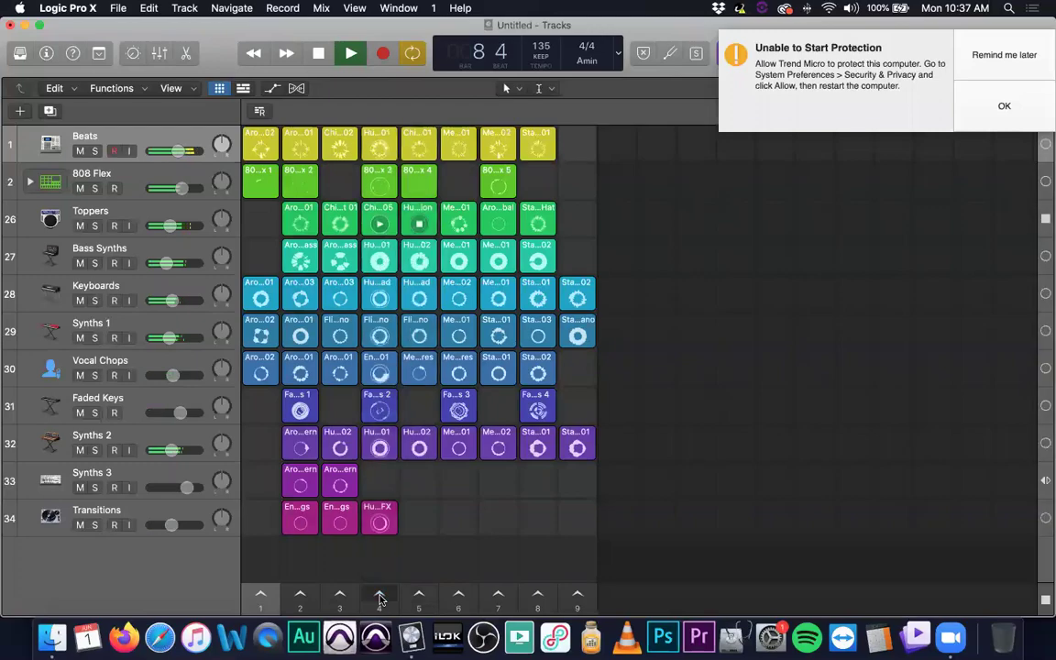
left_click(419, 597)
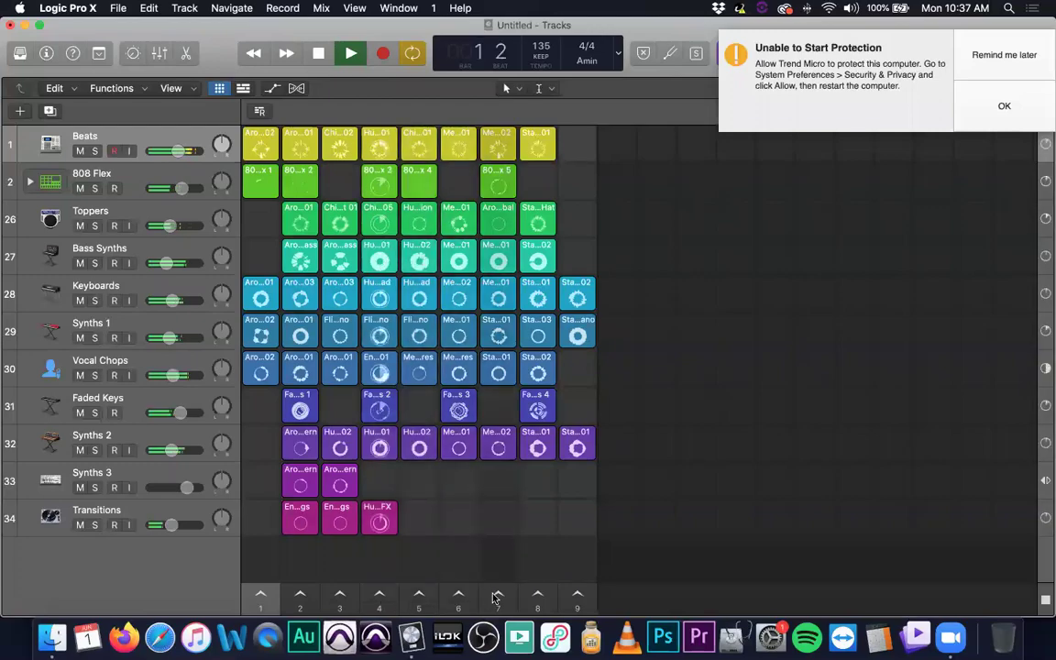
left_click(419, 596)
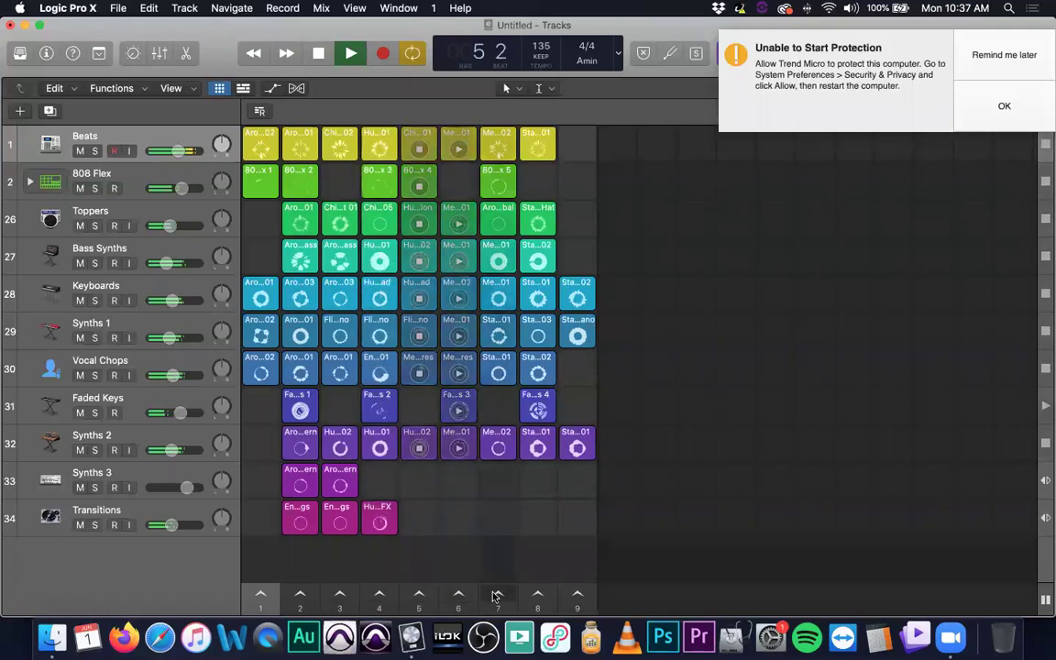
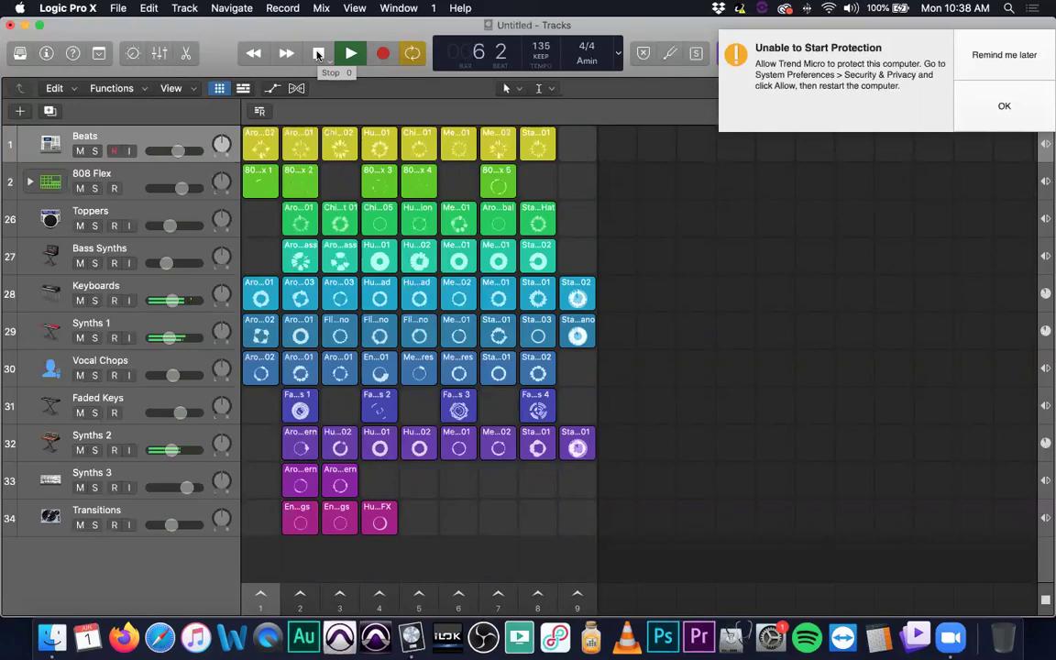
- Stop grid playback and postpone the Trend Micro protection notification
left_click(318, 53)
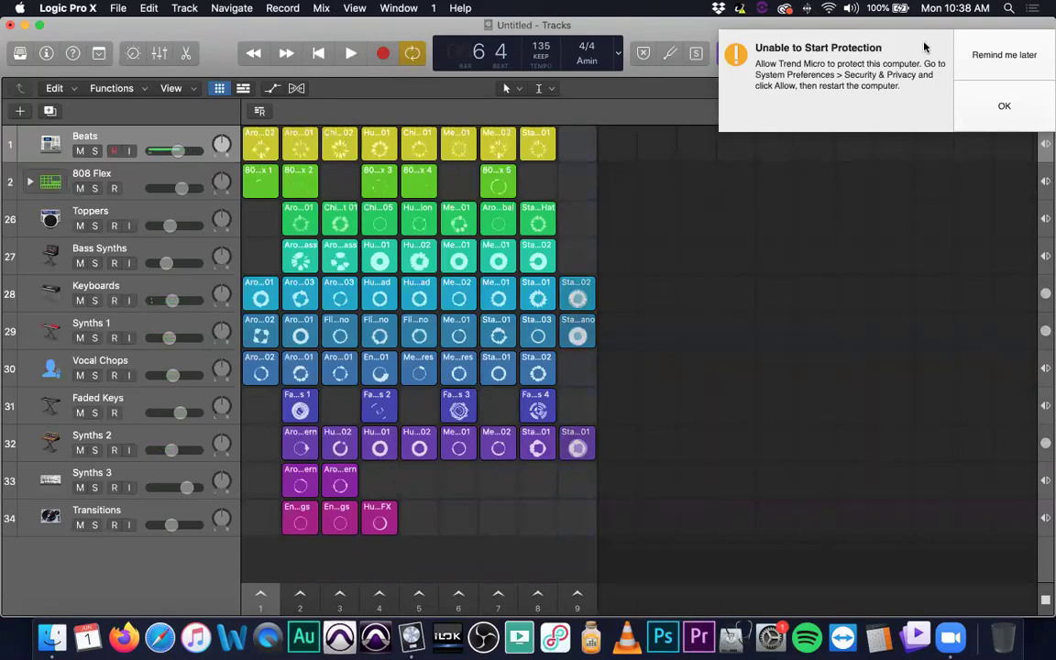
left_click(961, 57)
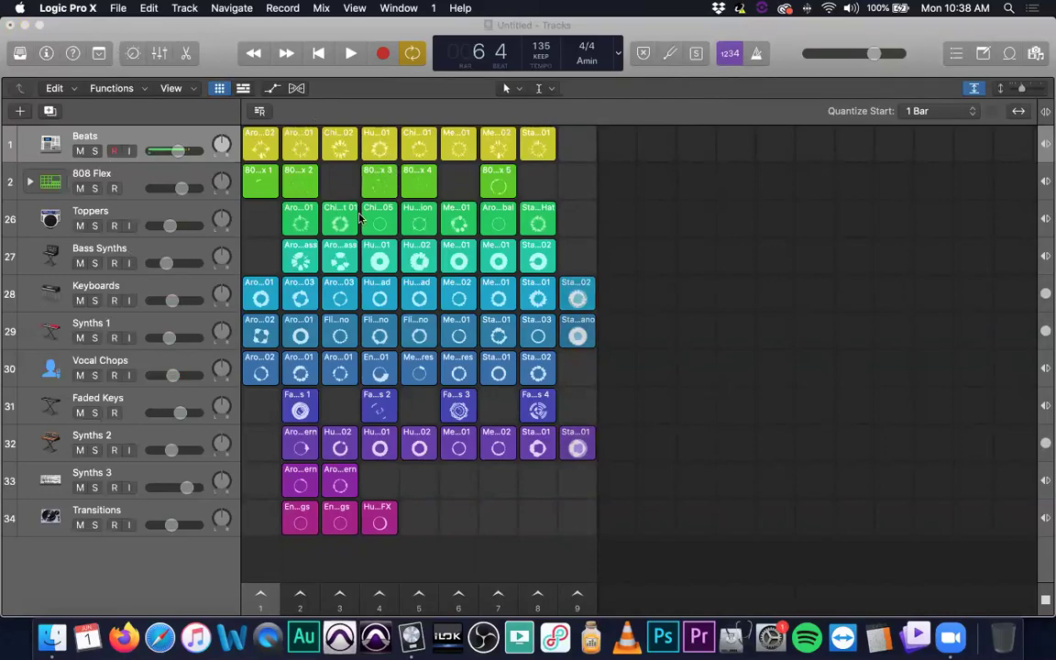
- Open the Flight Crew Filter Piano cell of Synths 1 in scene 3, inspect its waveform up close, and close the editor
double_click(337, 322)
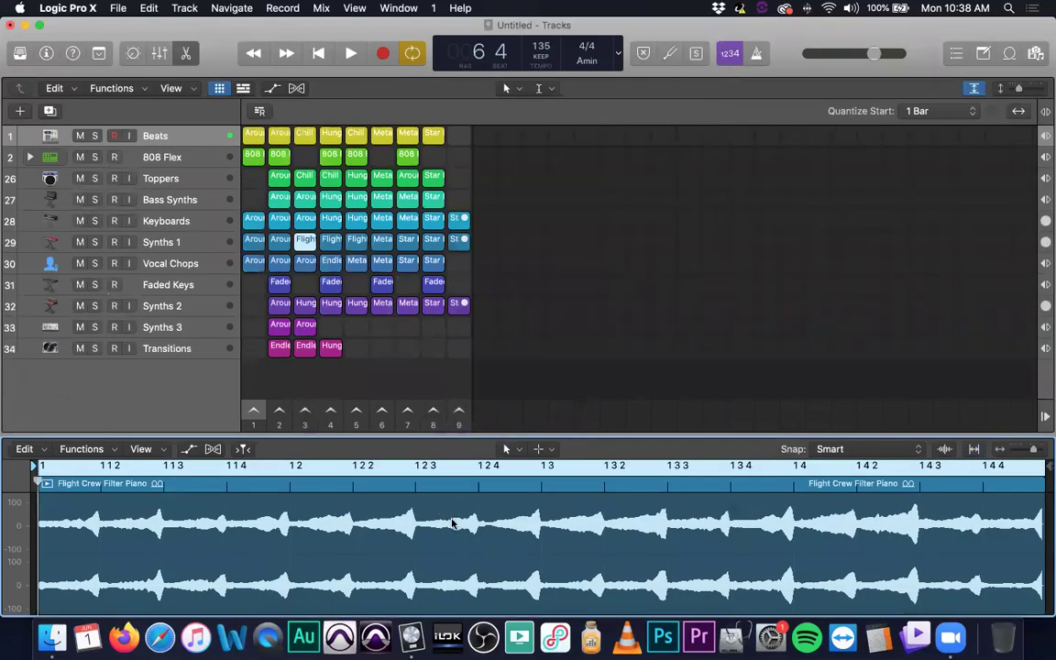
key("super+Right")
key("super+Right")
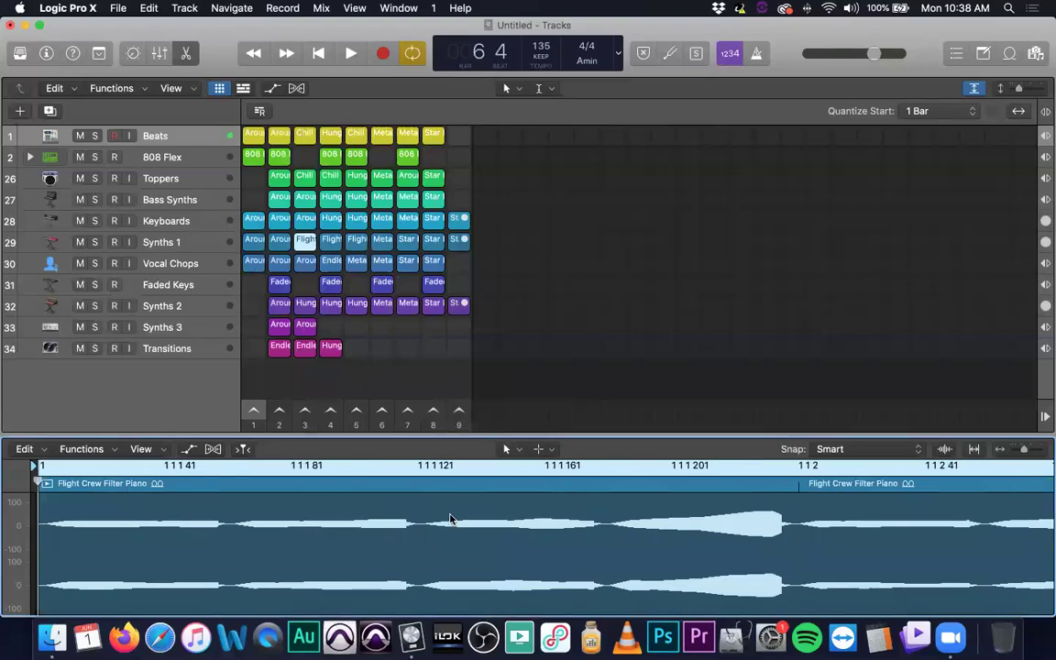
key("super+Left")
key("super+Left")
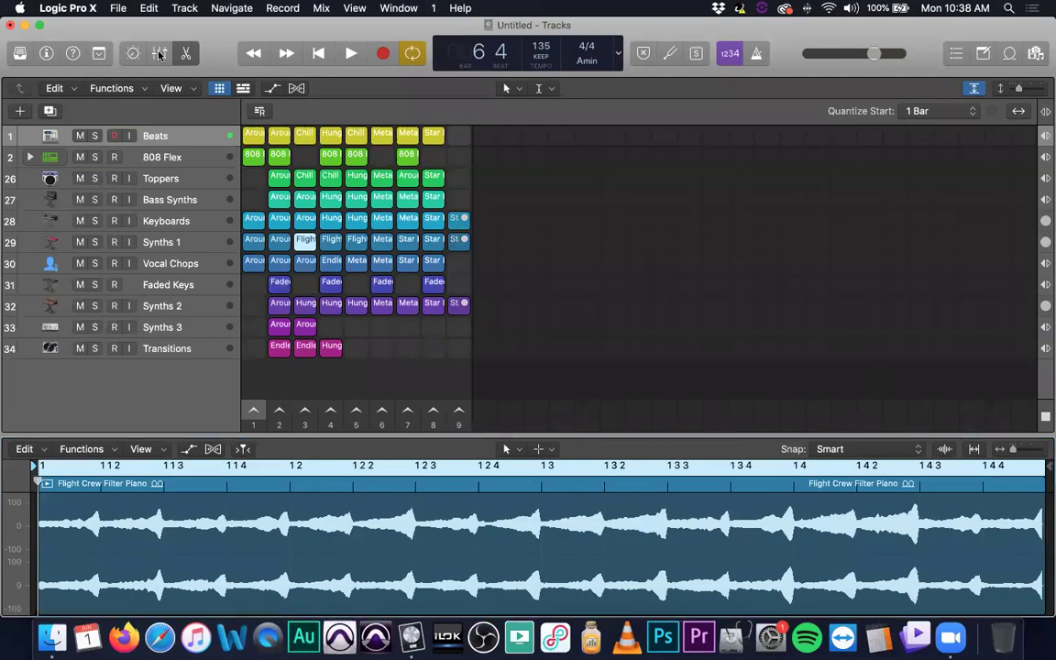
key("e")
- Play the scene 4 Faded Keys cell, and start and stop the scene 5 Vocal Chops cell over it
left_click(378, 412)
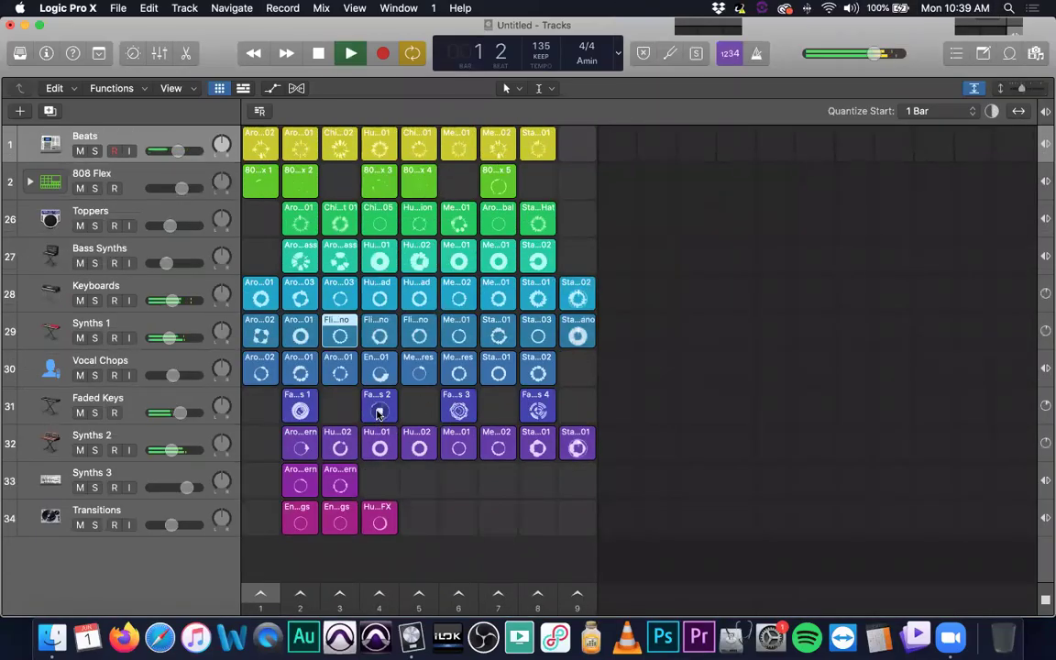
left_click(418, 374)
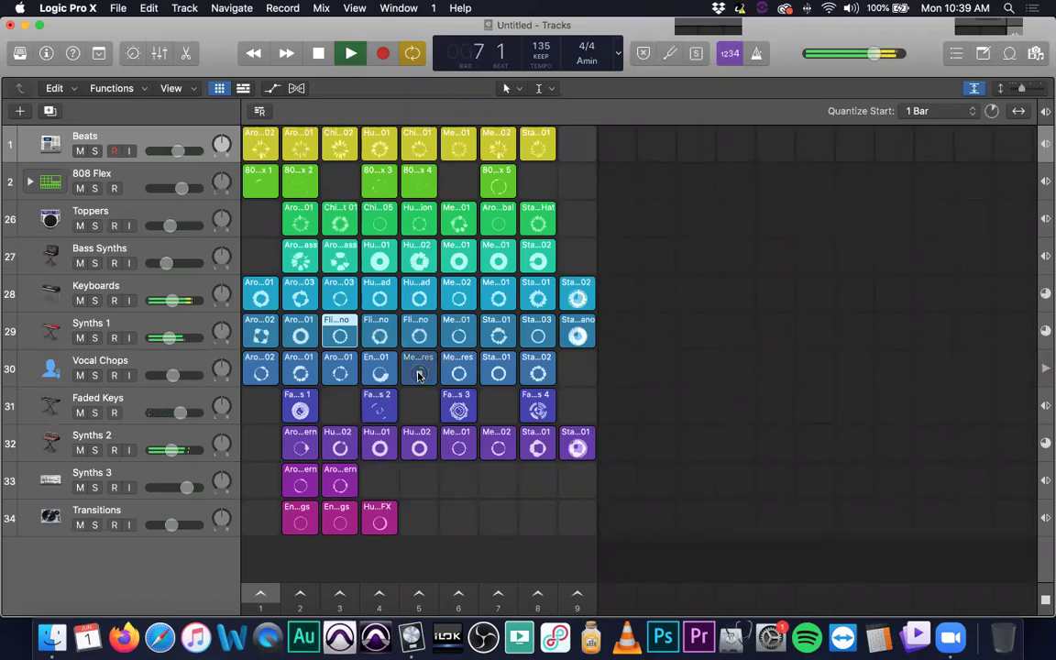
left_click(418, 374)
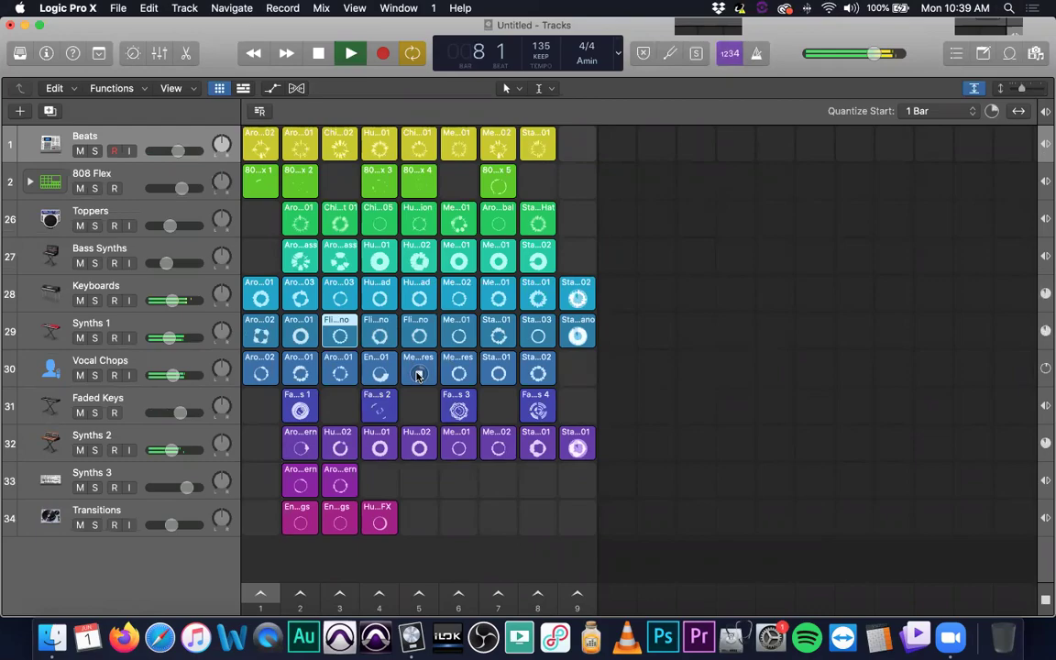
left_click(418, 373)
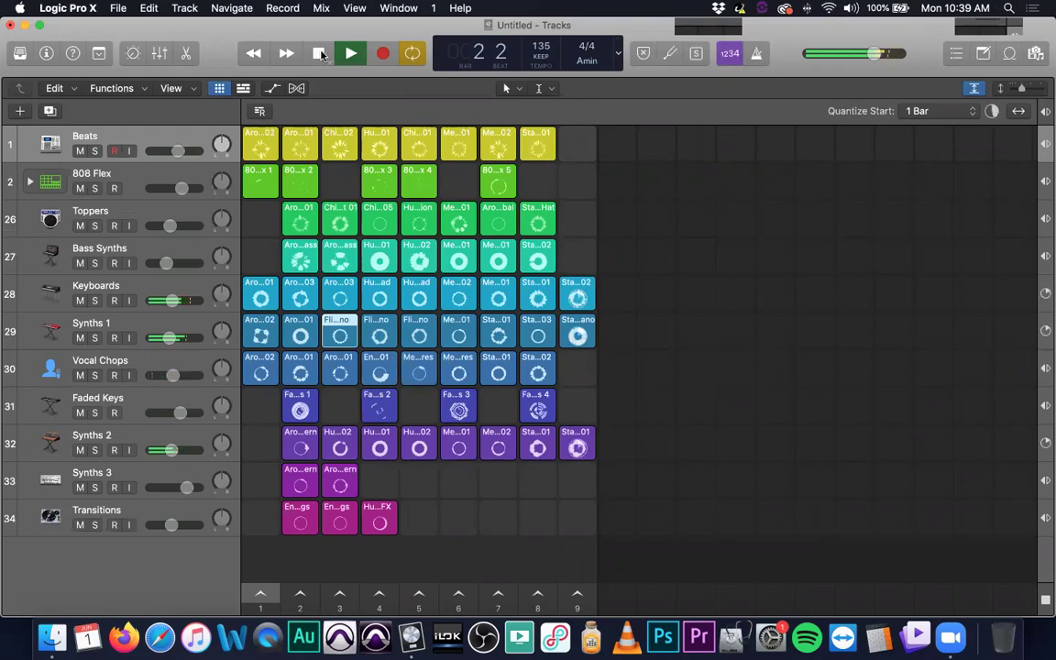
- Solo the 808 Flex track and audition its 808 Flex 3, 4, 5 and 2 cells
left_click(342, 338)
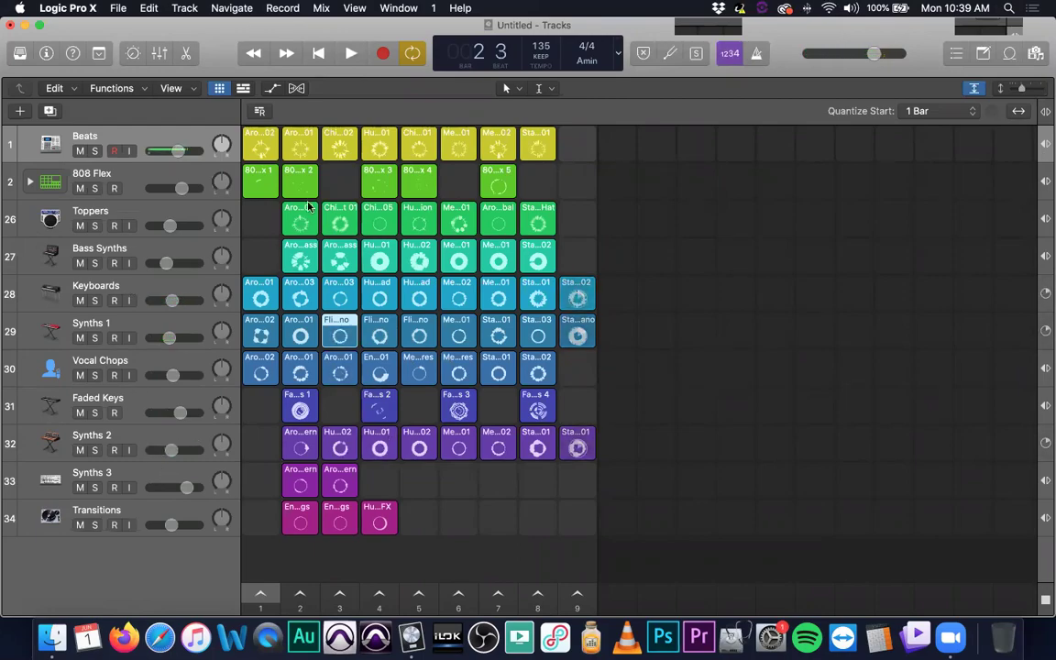
left_click(379, 186)
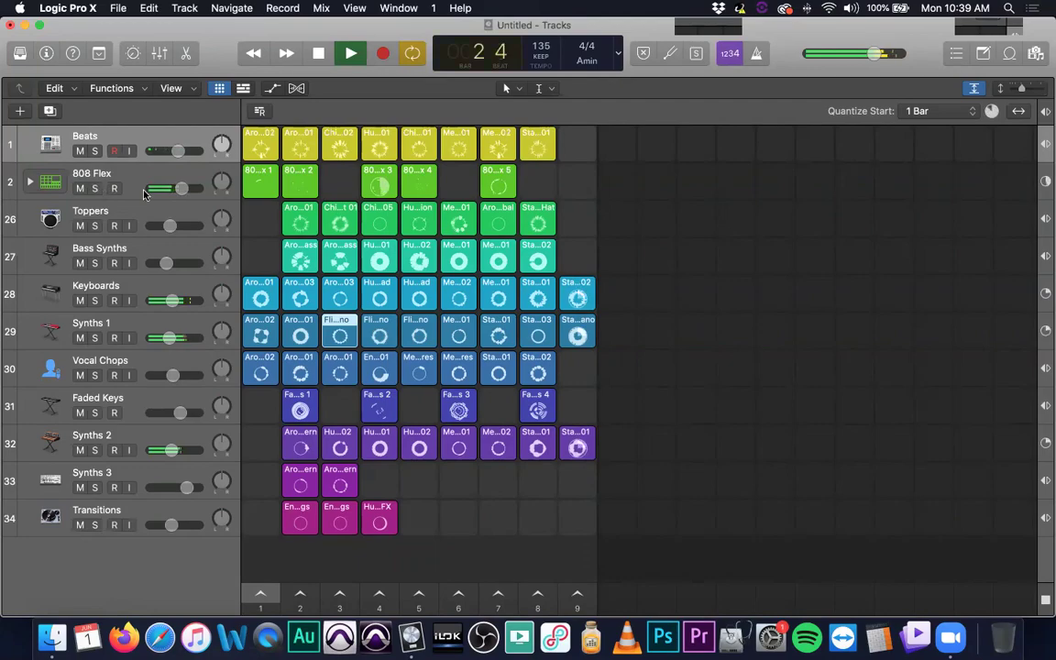
left_click(95, 188)
left_click(418, 191)
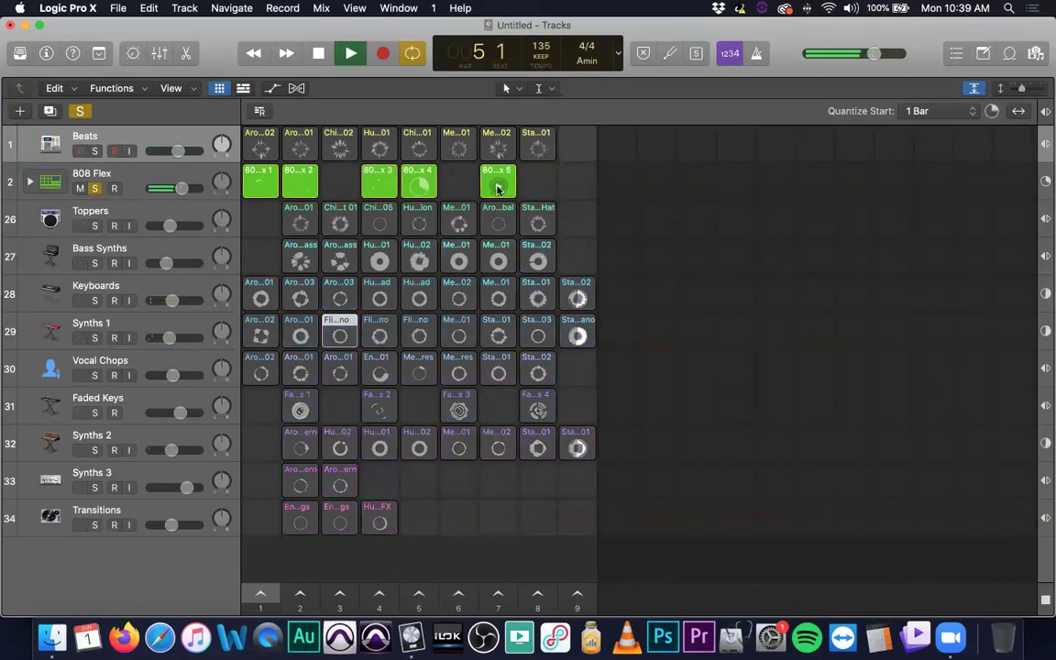
left_click(298, 187)
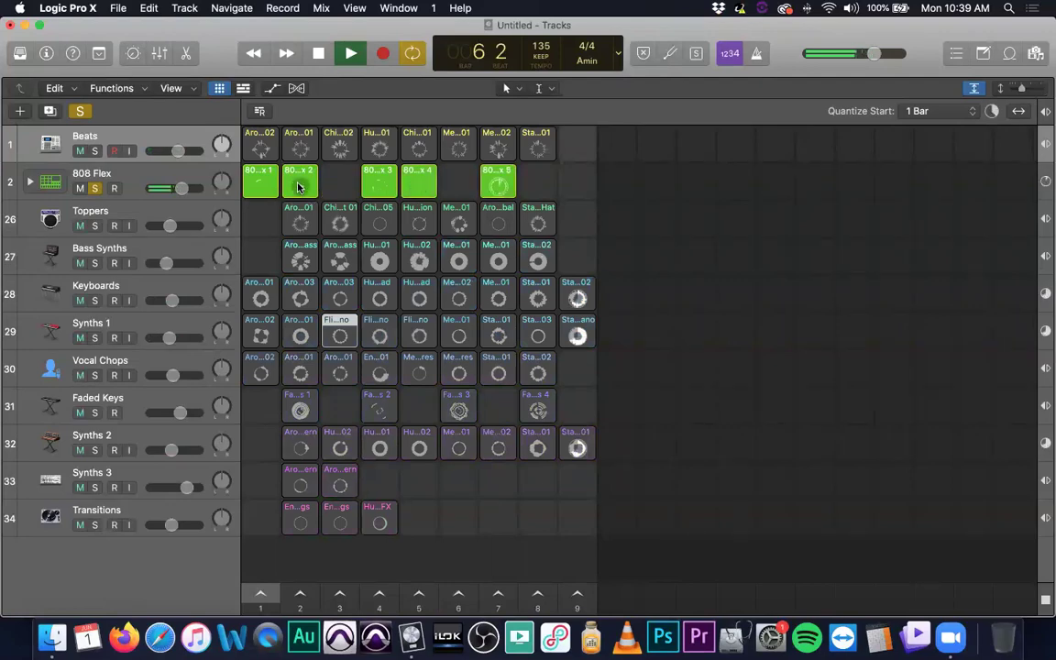
- Open the 808 Flex 5 cell's MIDI notes in the piano roll editor and stop playback
left_click(498, 183)
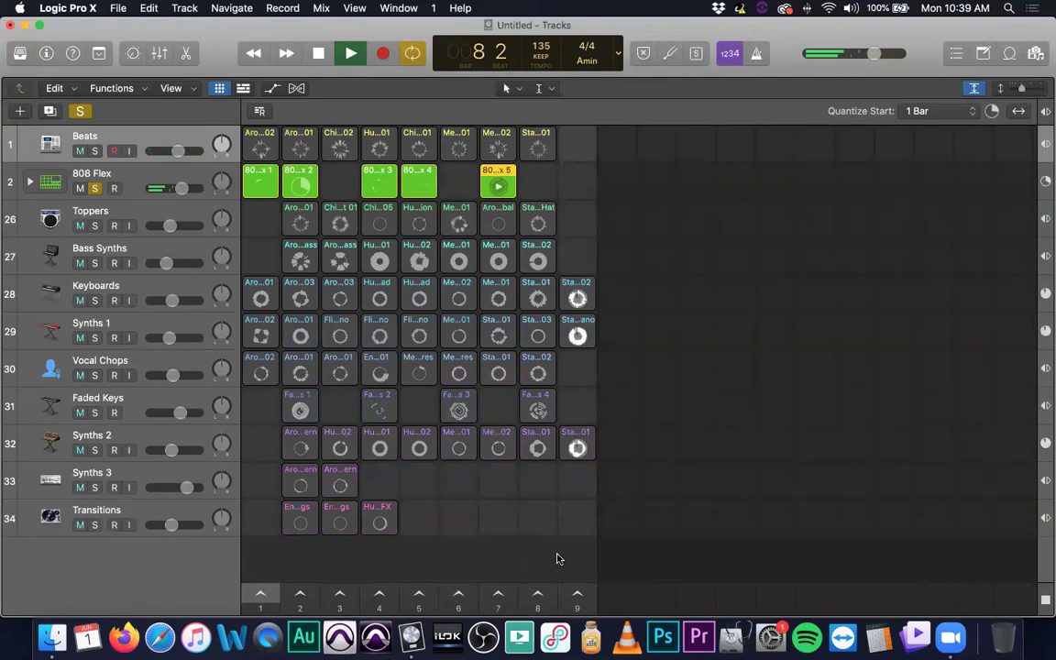
key("e")
scroll(511, 550, "up", 2)
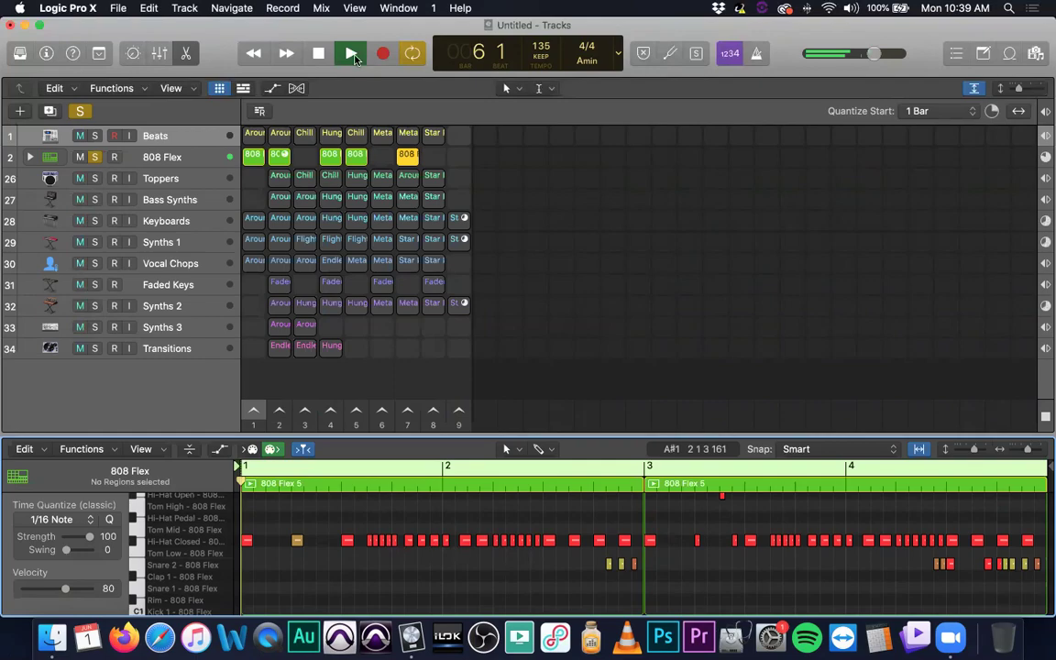
left_click(317, 53)
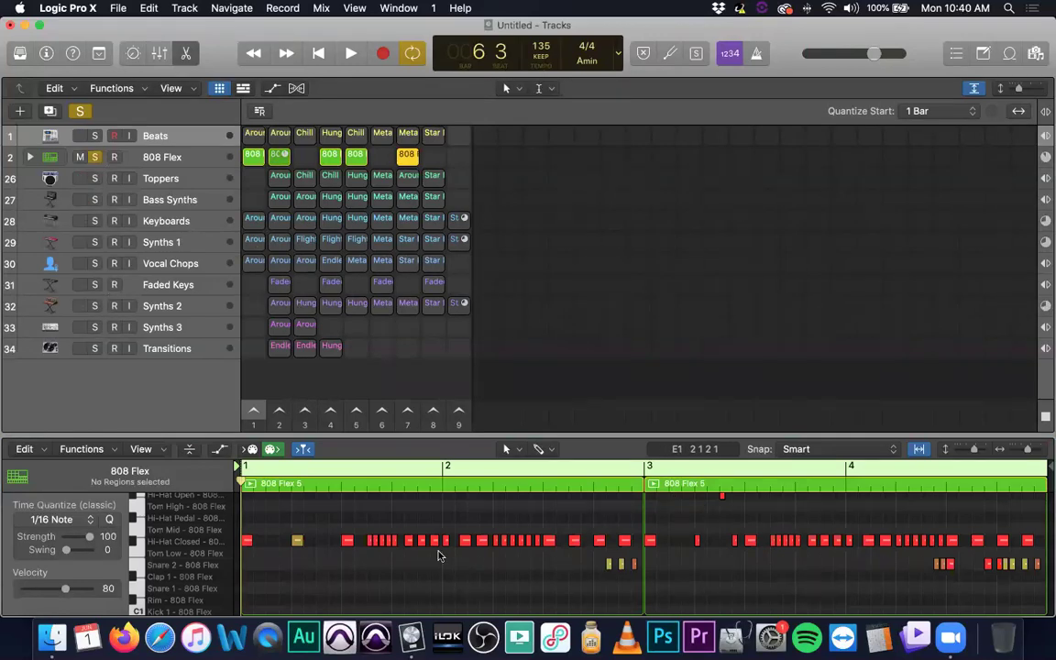
- Select the closed hi-hat roll in bar 1 of 808 Flex 5, inspect it up close, and extend the selection into bar 2
mouse_move(401, 548)
left_mouse_down()
mouse_move(356, 533)
mouse_move(399, 546)
mouse_move(386, 554)
left_mouse_up()
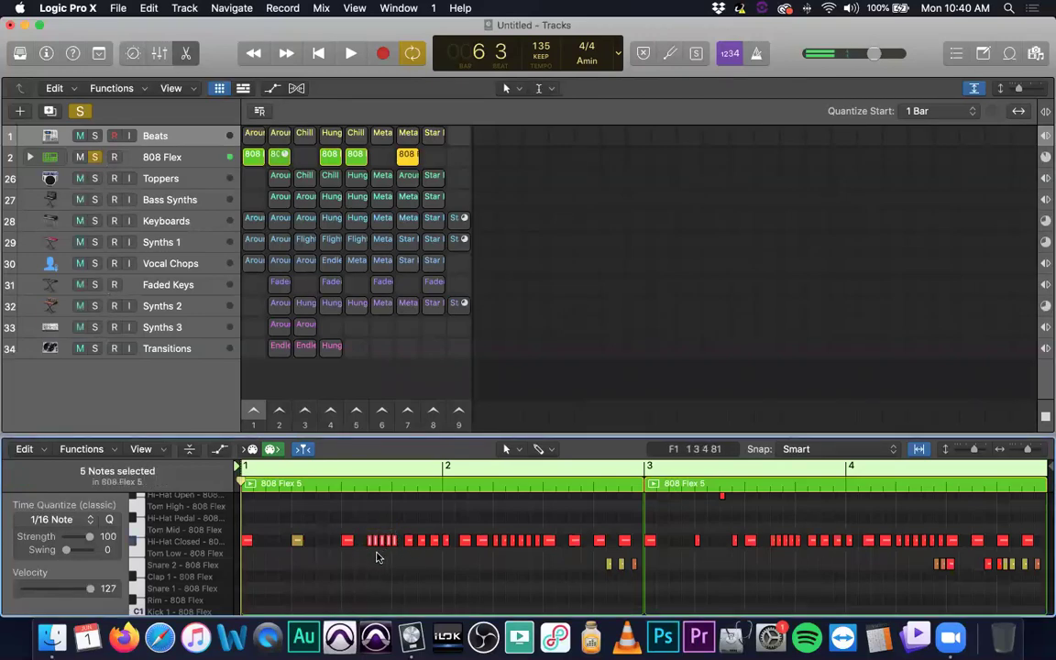
left_click(396, 542, "ctrl+alt")
scroll(406, 546, "right", 5)
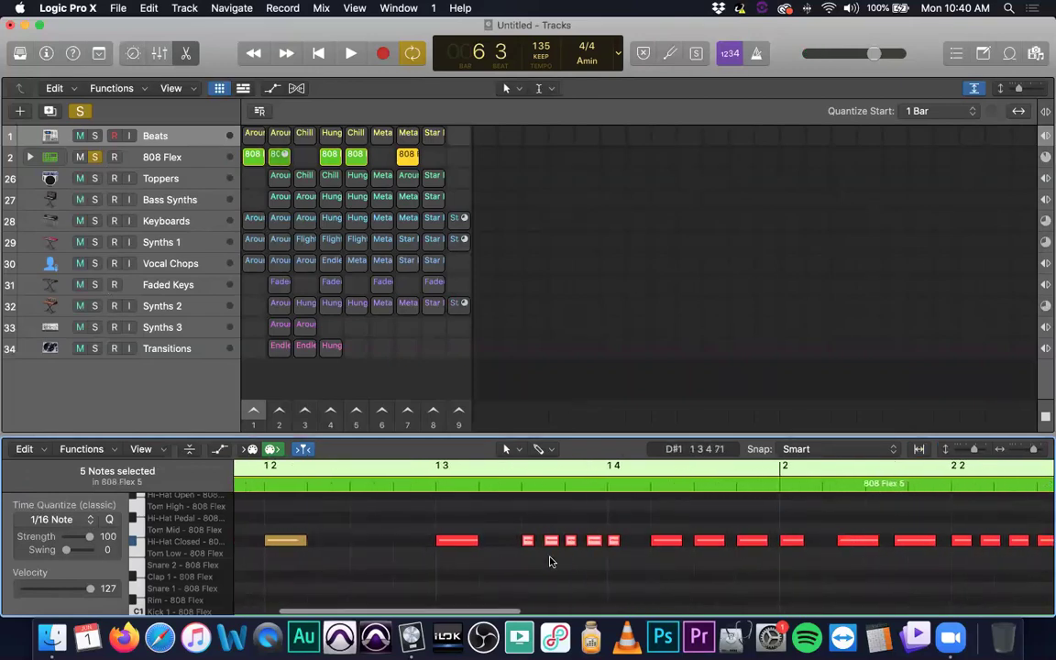
left_click(650, 542, "ctrl+alt")
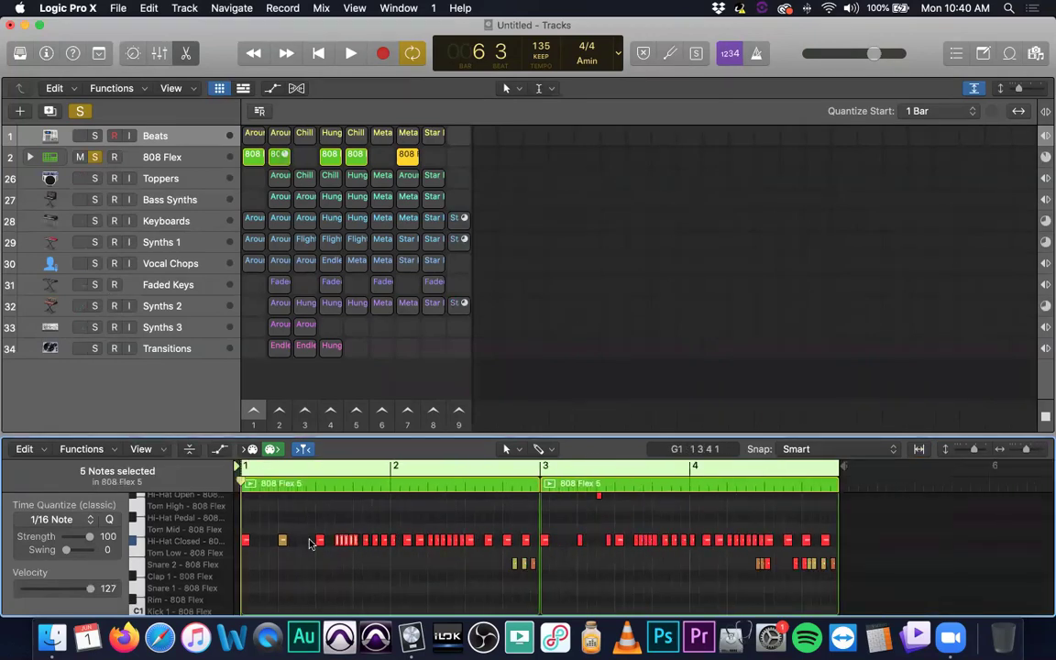
left_click_drag(331, 535, 483, 547)
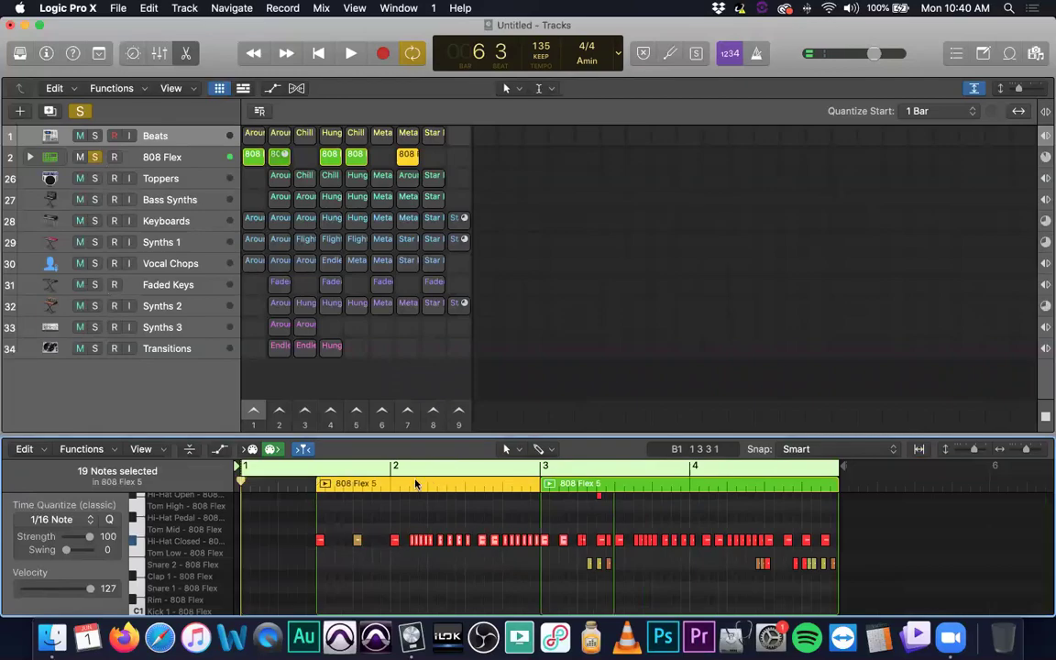
- Deselect the 808 Flex 5 cell, widen the grid columns to show full cell names, and close the editor
left_click(655, 257)
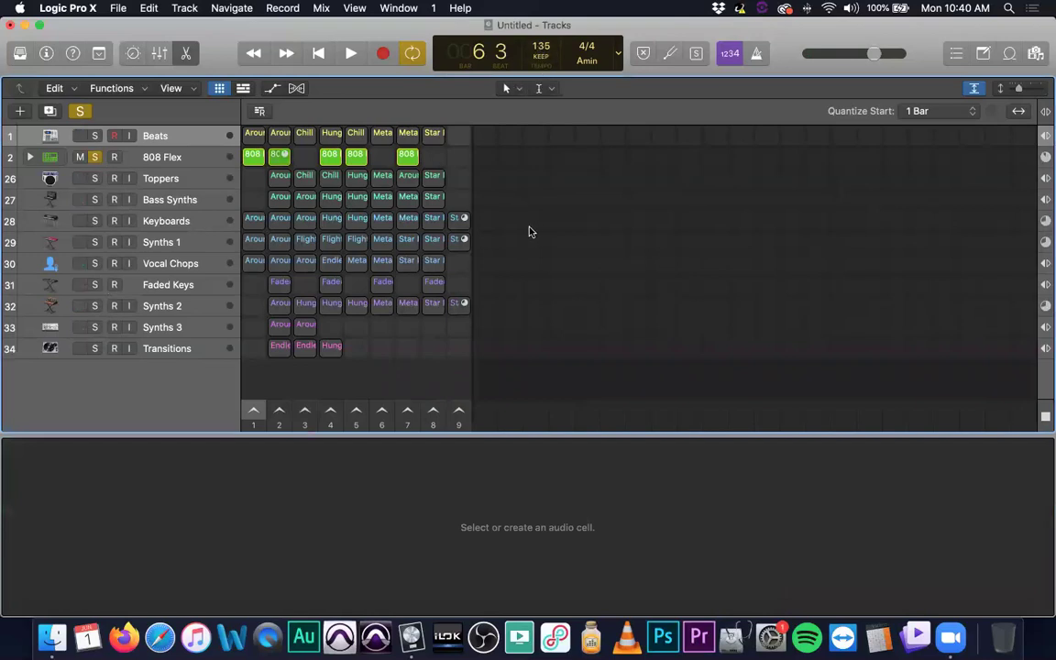
key("super+Up")
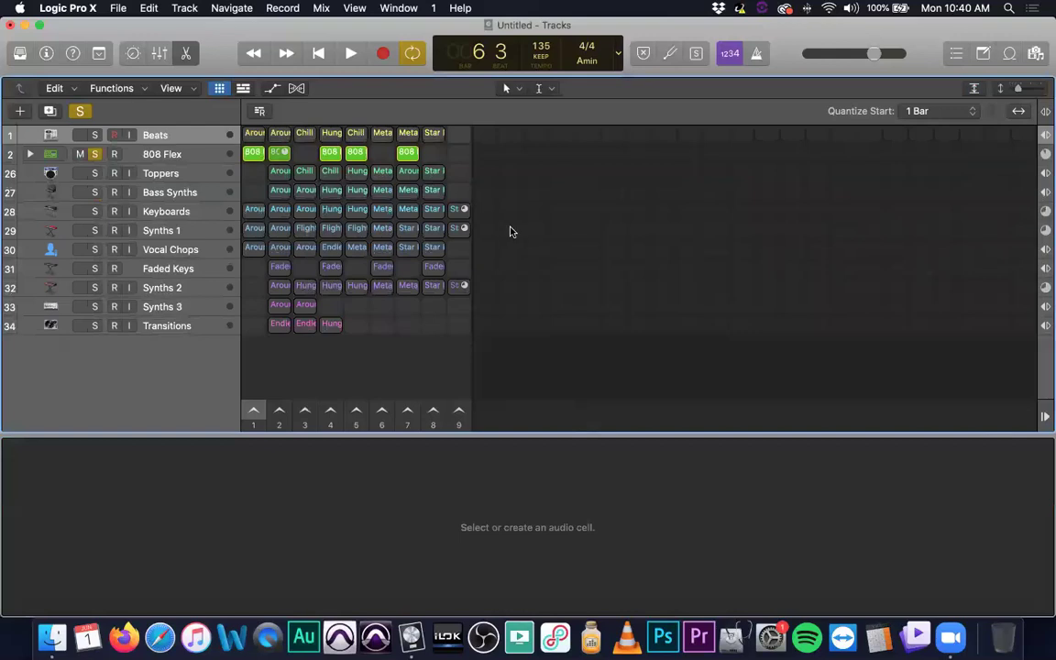
key("super+Right")
key("super+Right")
key("super+Right")
key("e")
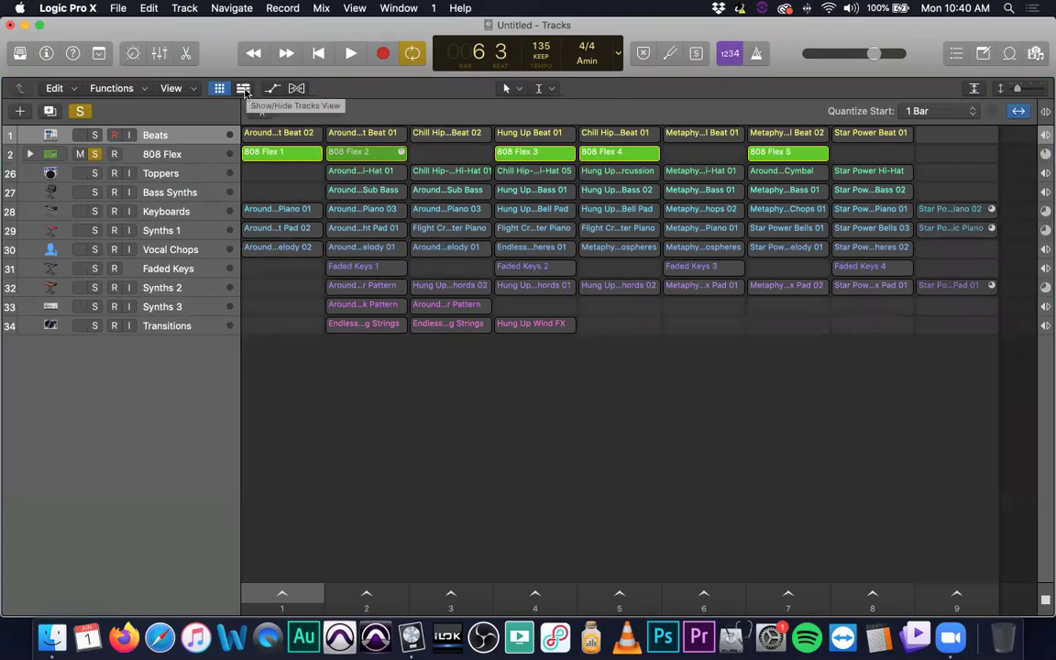
- Enlarge the grid cells to examine their circular waveforms, and shrink the columns until all nine scenes fit
key("super+Down")
key("super+Right")
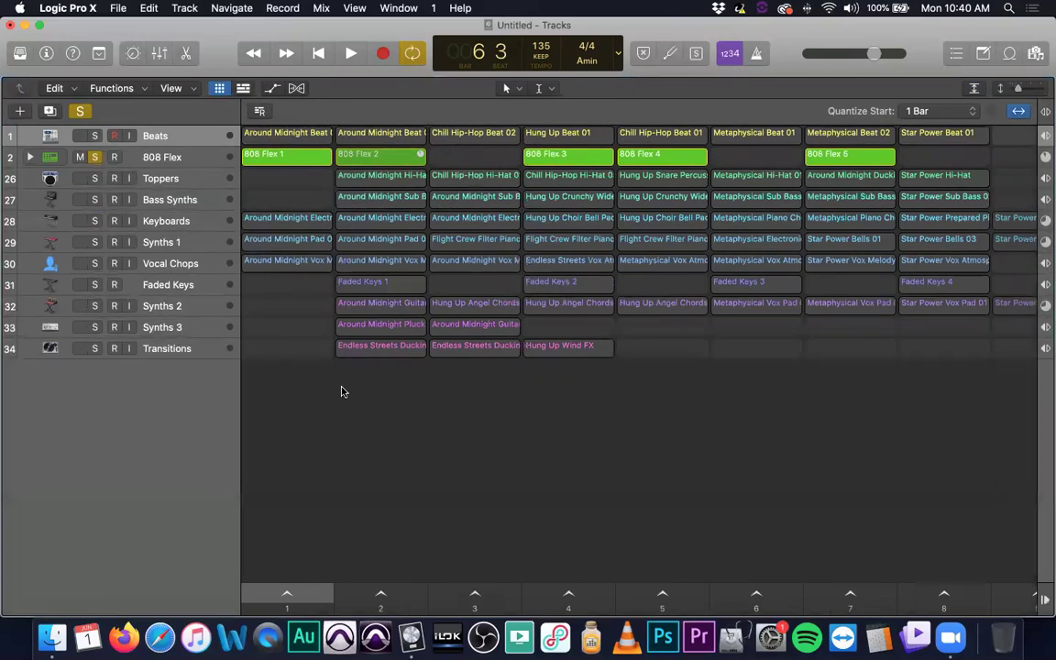
key("super+Down")
key("super+Down")
key("super+Down")
key("super+Right")
key("super+Right")
key("super+Right")
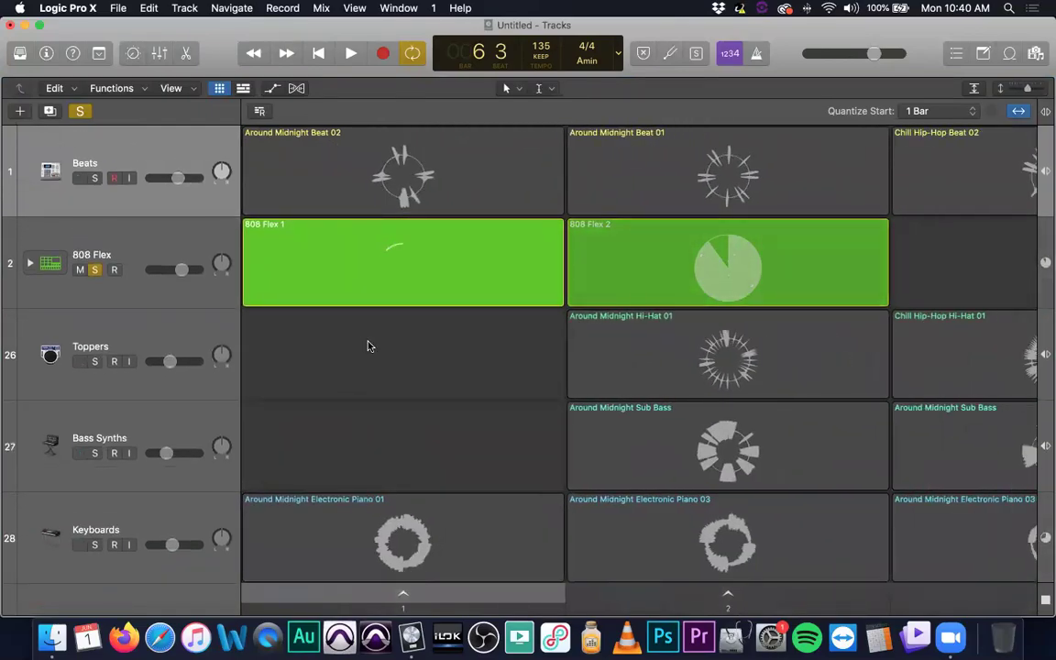
key("super+Left")
key("super+Left")
key("super+Left")
key("super+Left")
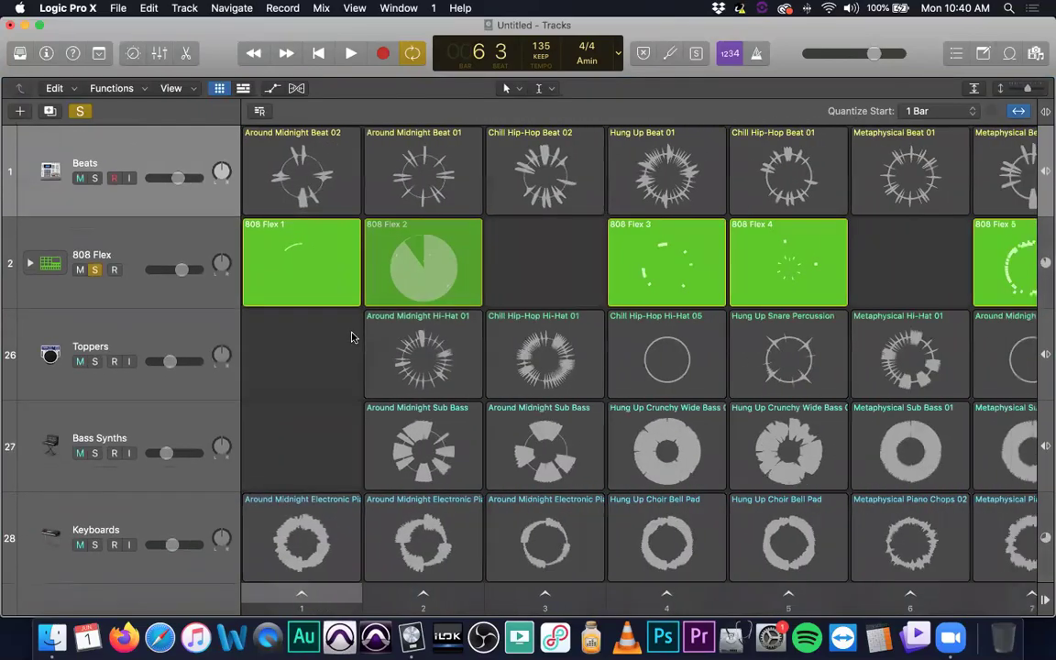
key("super+Up")
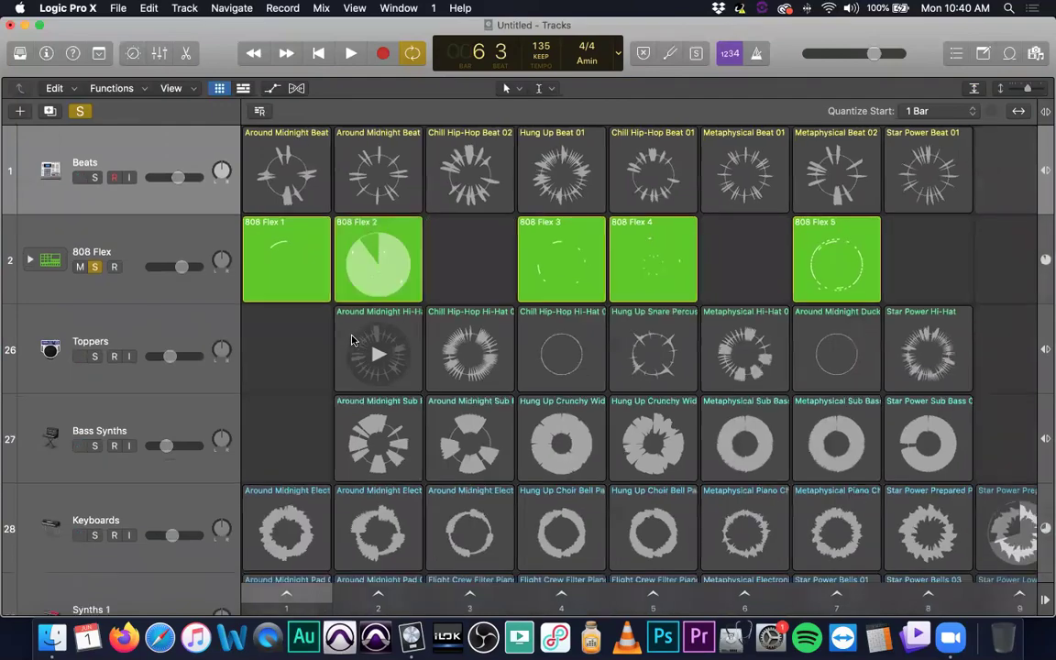
key("super+Left")
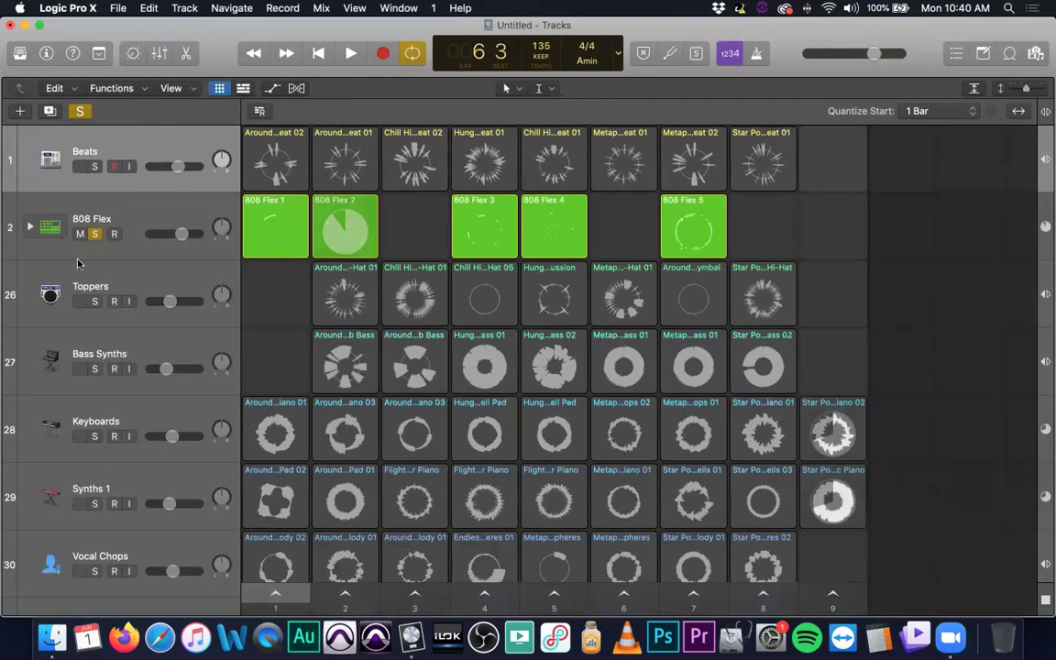
- Unsolo the 808 Flex track, look over the whole grid, and trigger scene 1
left_click(94, 234)
scroll(321, 348, "down", 5)
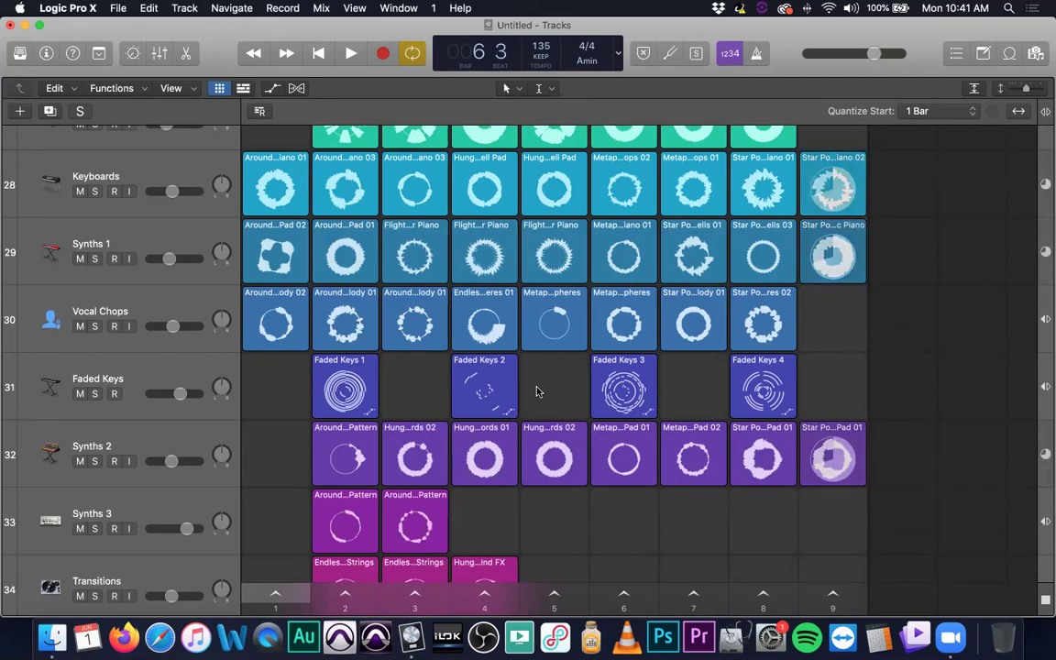
scroll(513, 392, "down", 3)
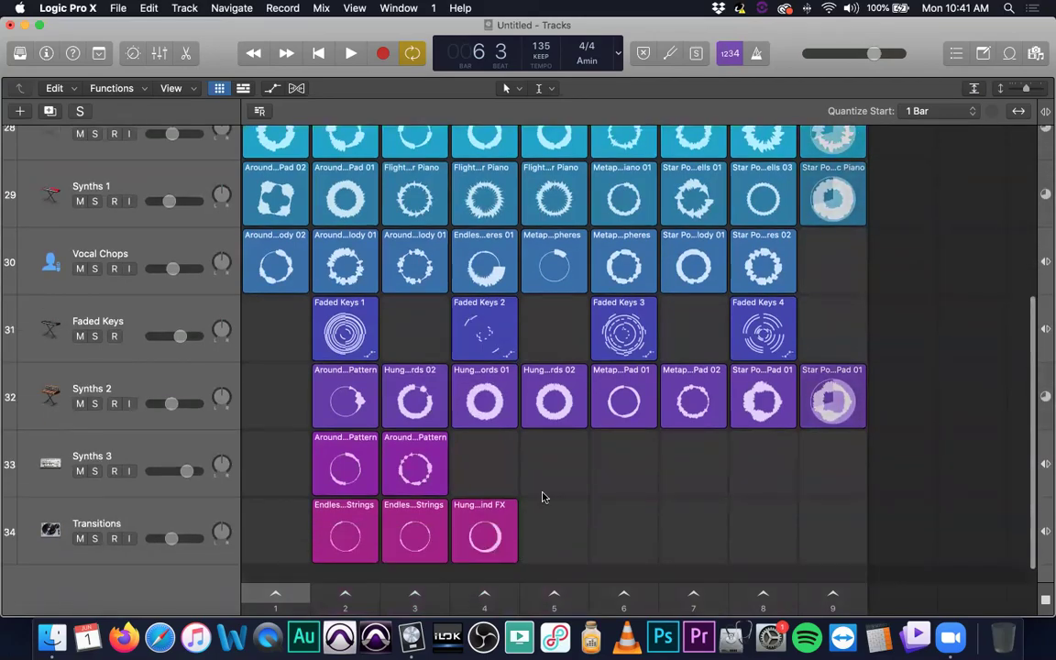
scroll(542, 496, "up", 12)
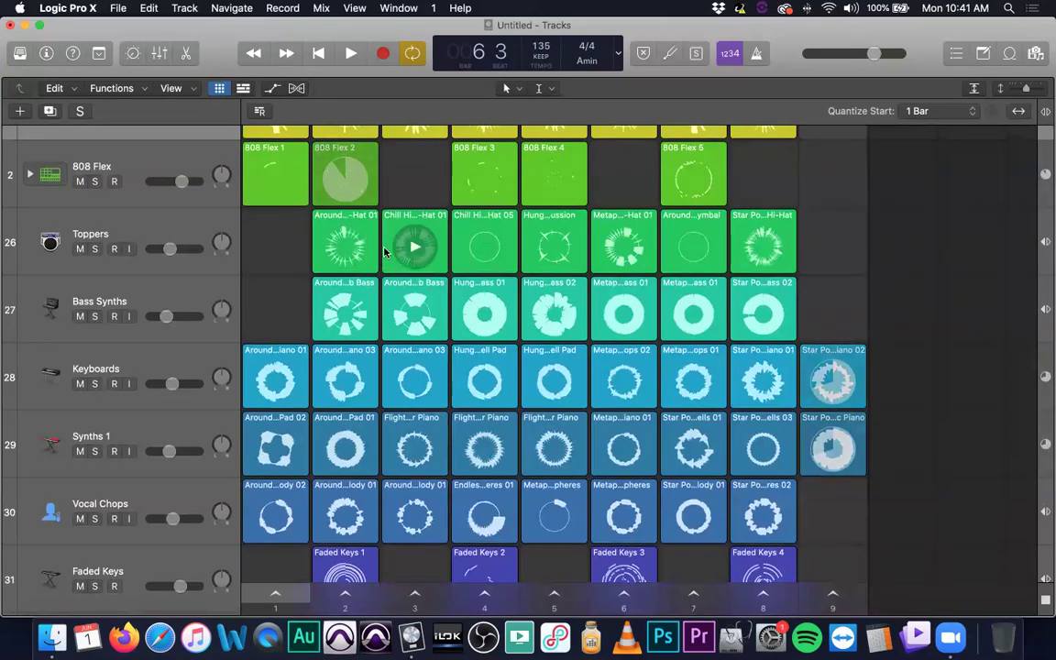
scroll(280, 554, "down", 5)
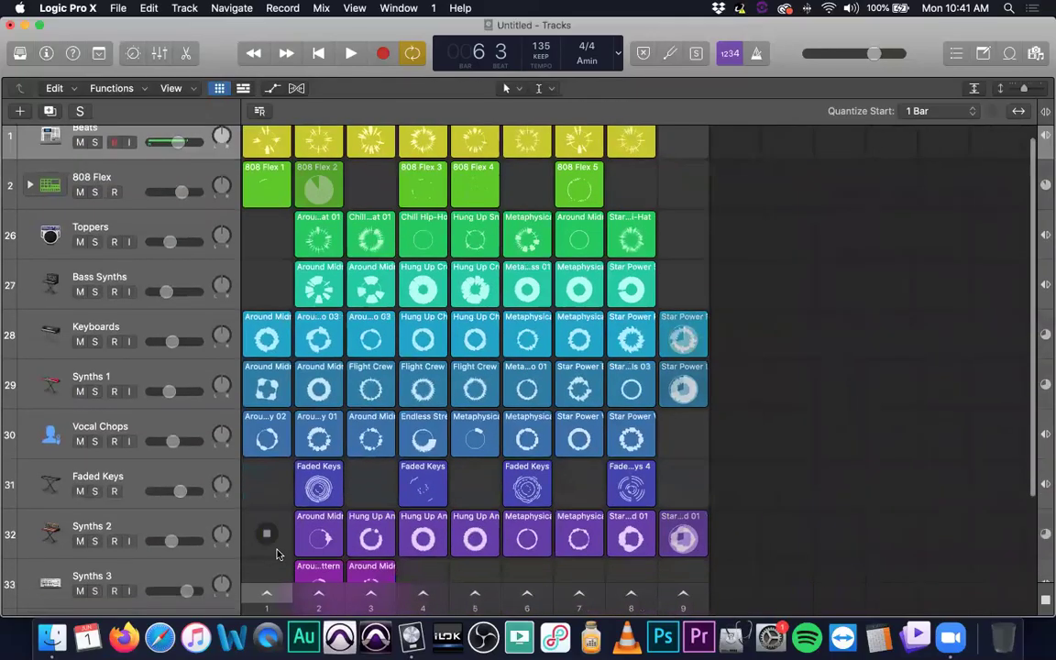
left_click(267, 596)
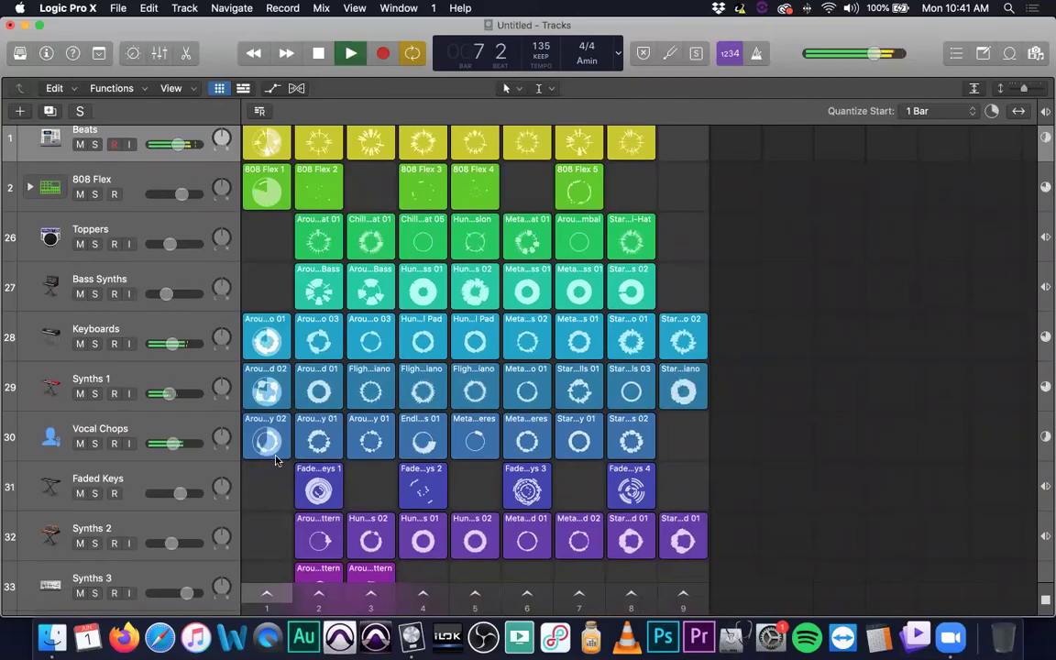
mouse_move(281, 455)
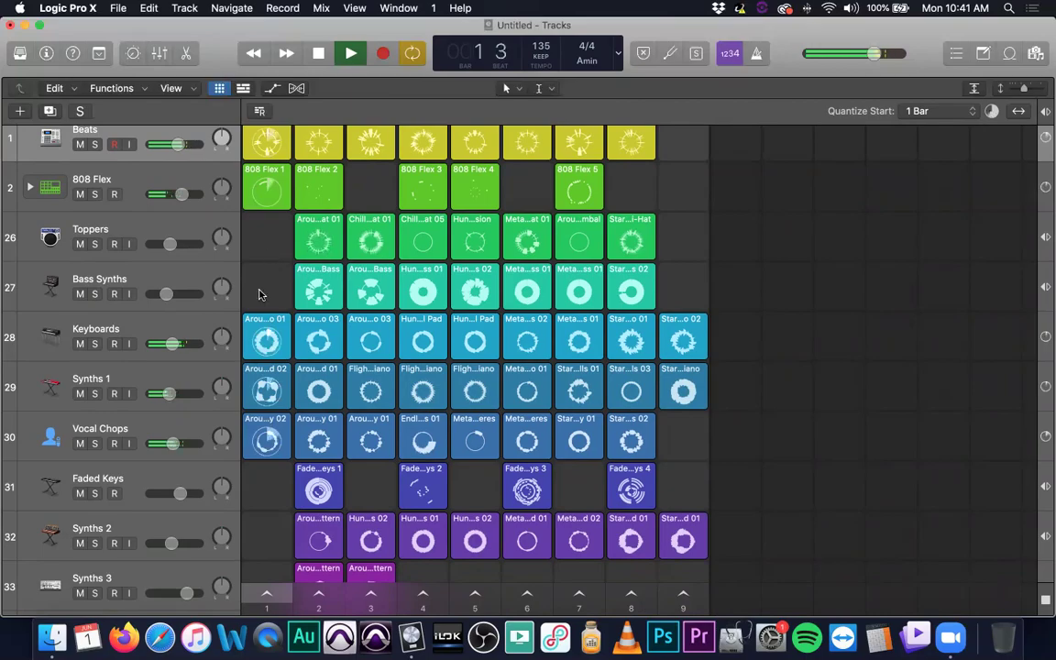
- Open the 808 Flex 1 cell, inspect its bar 8 snare notes up close, stop playback and select all its notes
double_click(272, 174)
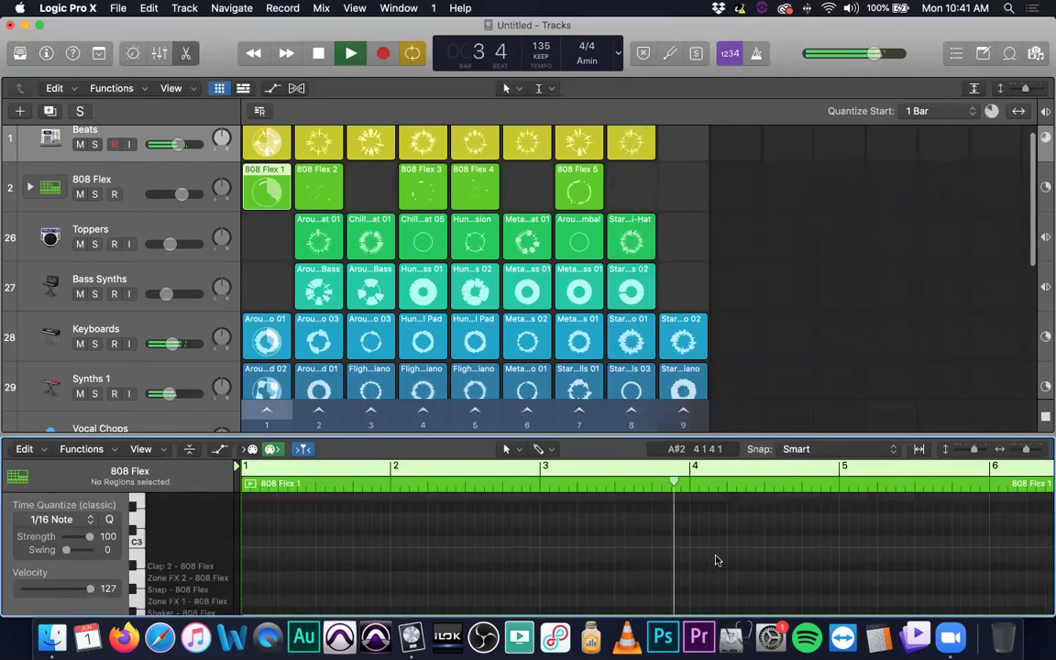
scroll(702, 528, "down", 5)
scroll(688, 530, "down", 3)
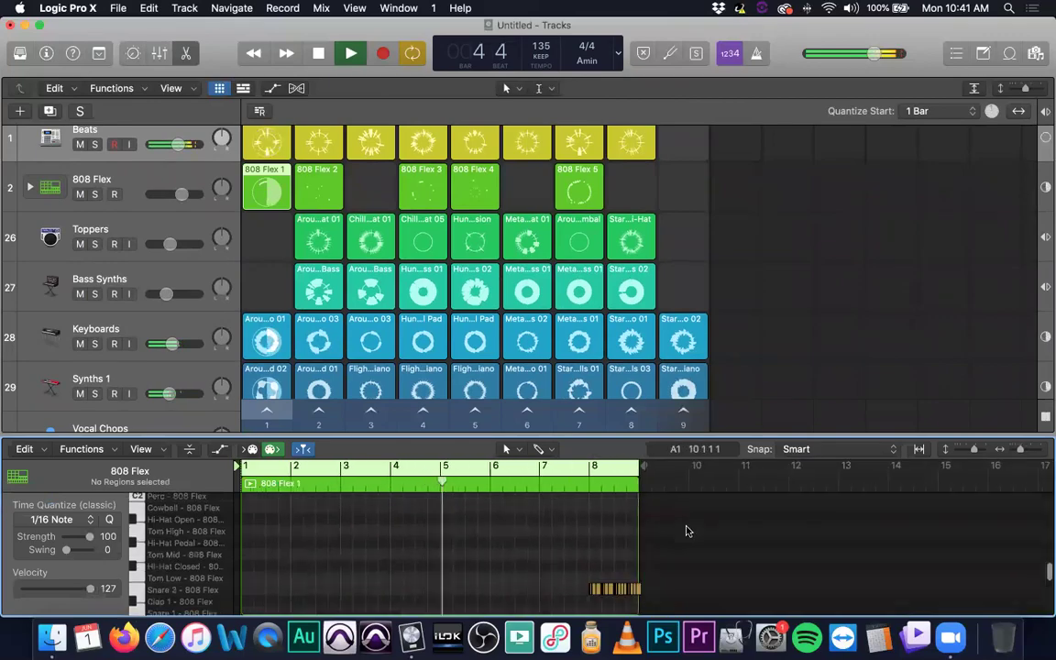
scroll(686, 531, "up", 5)
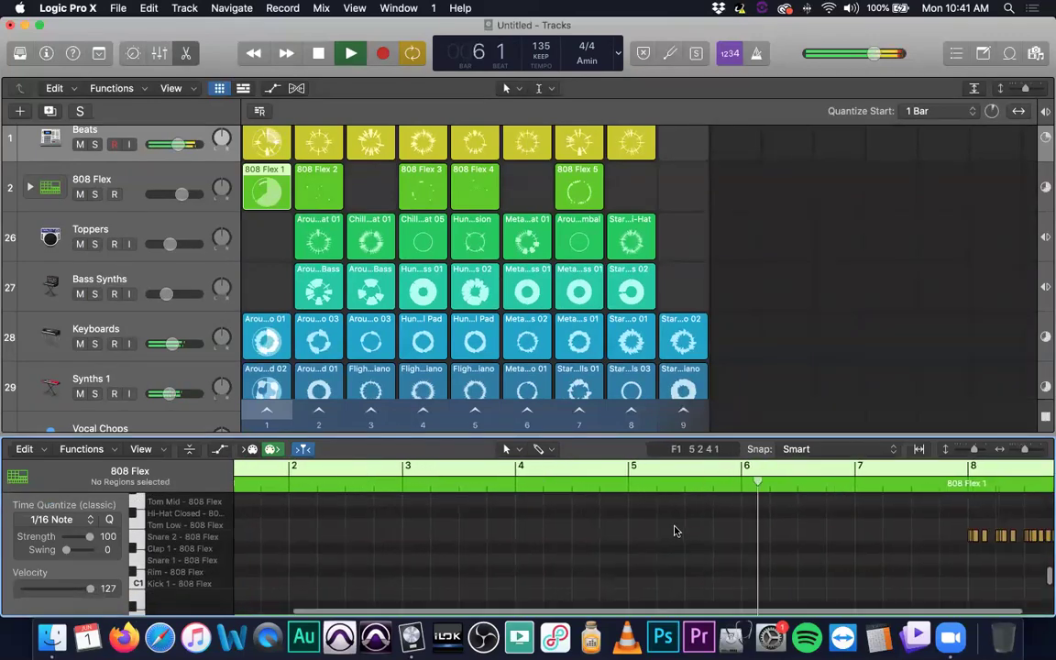
scroll(862, 540, "up", 3)
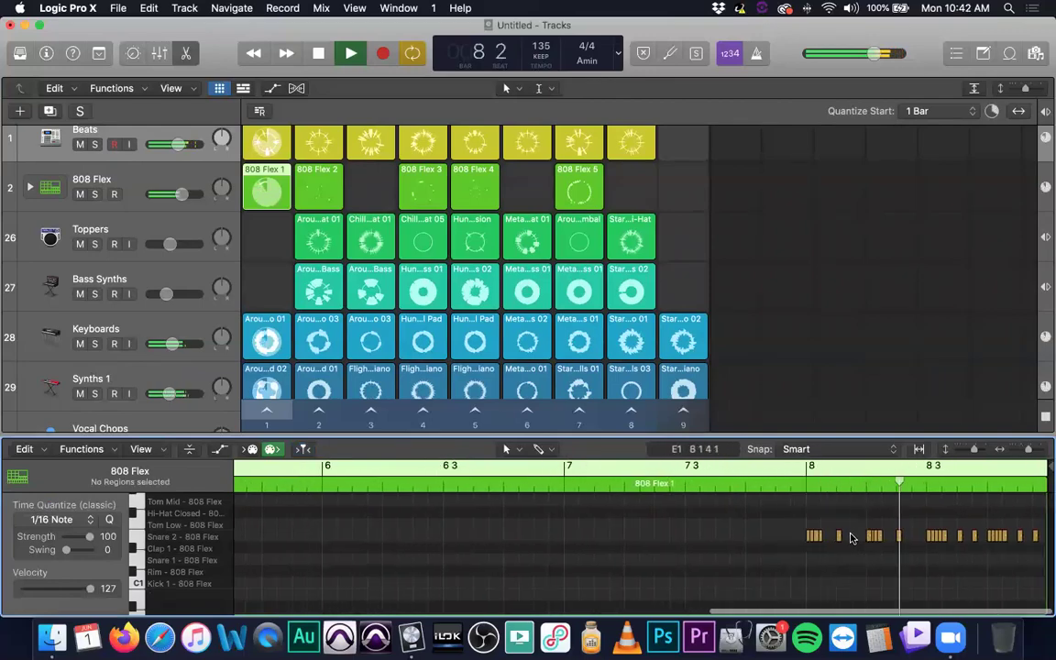
key("space")
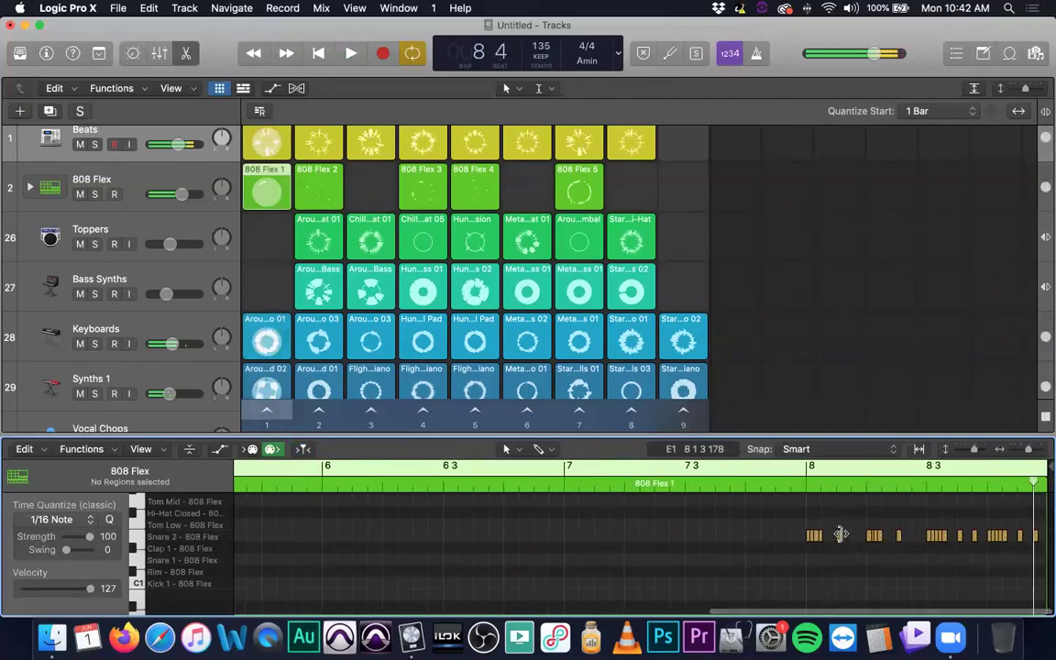
key("super+a")
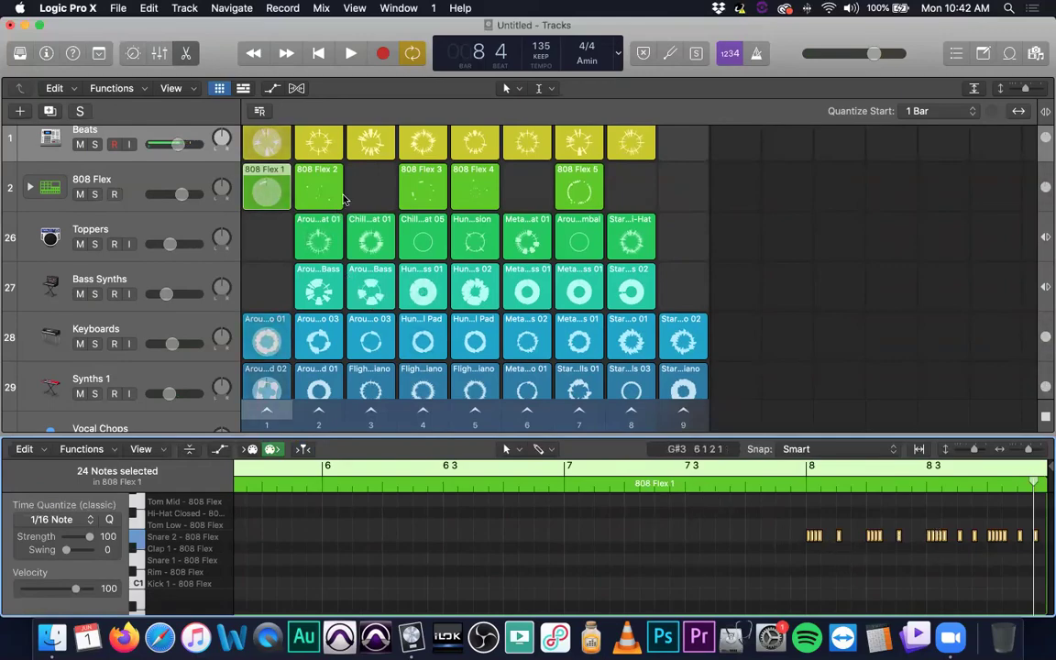
- Deselect the 808 Flex 1 cell, hide the editor, and close the Untitled project
left_click(820, 259)
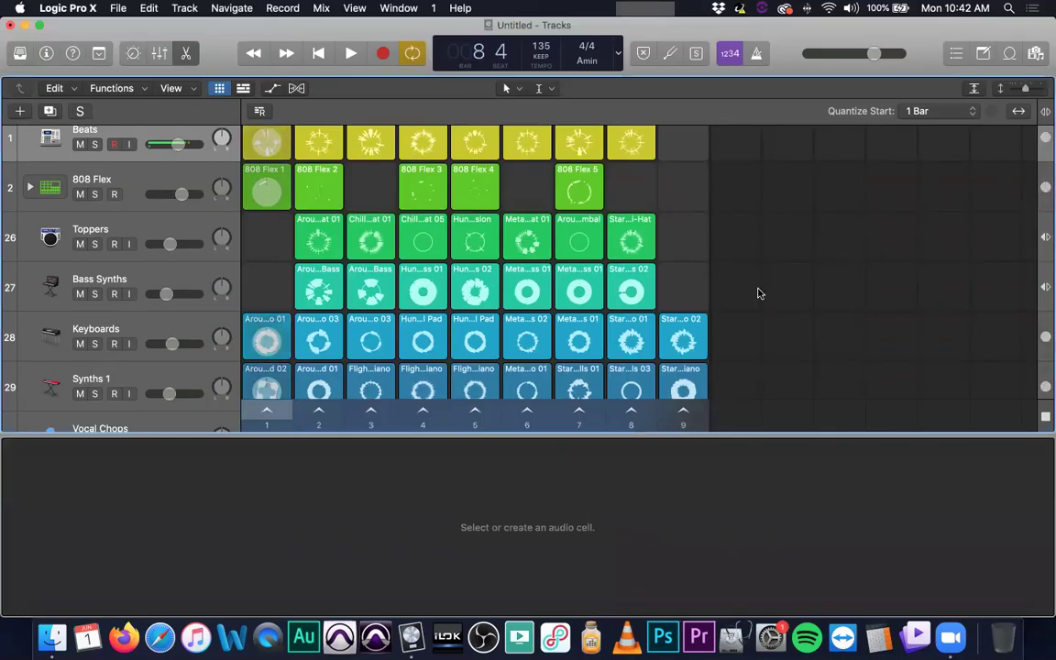
scroll(757, 292, "up", 1)
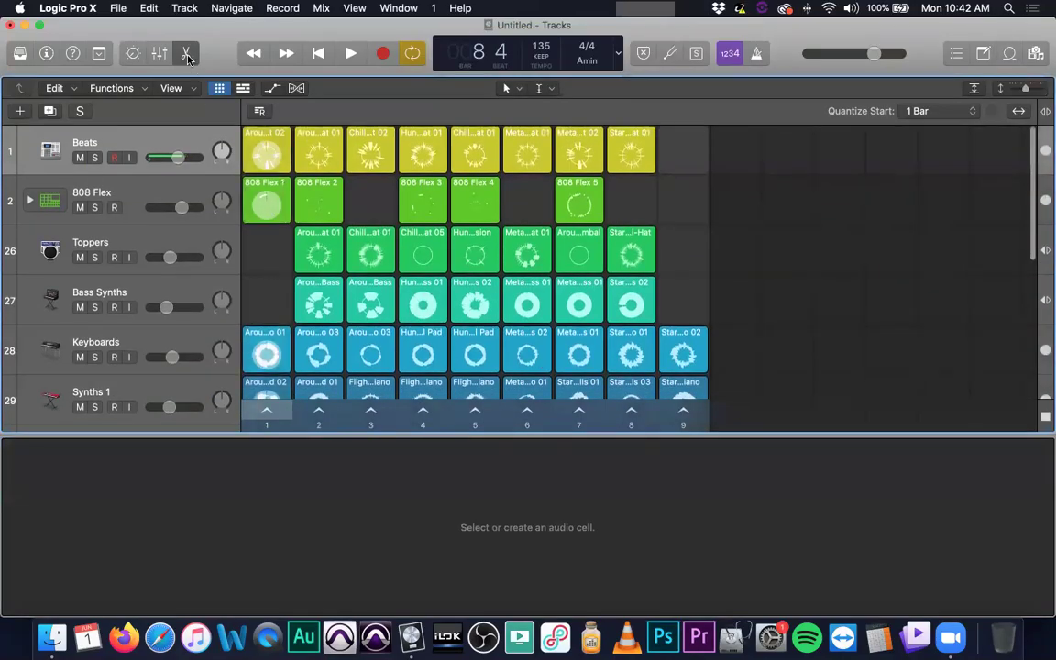
left_click(187, 57)
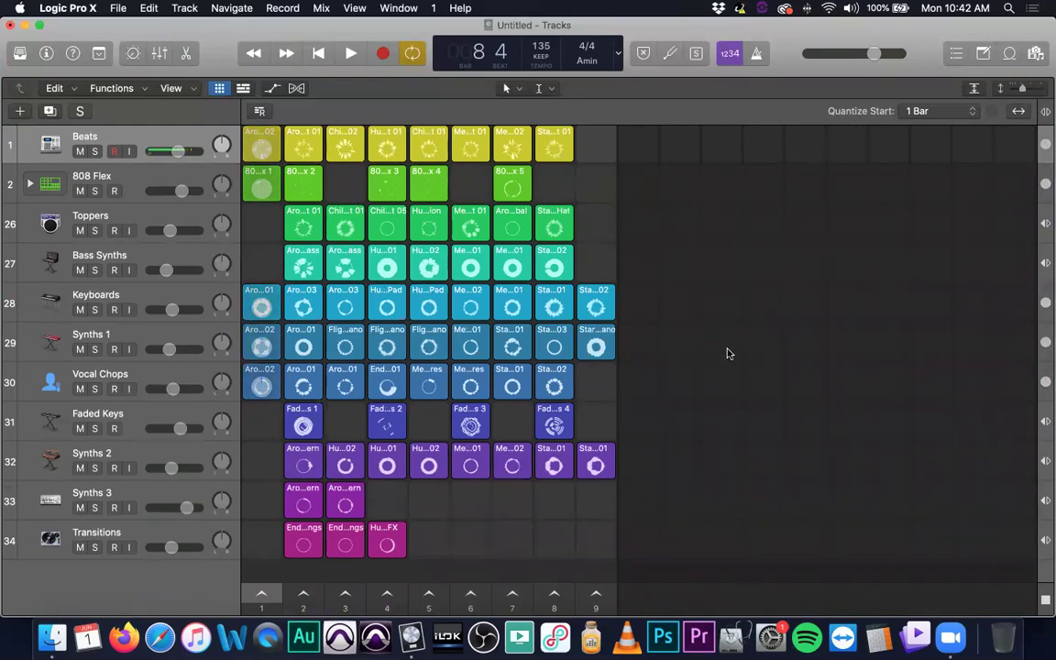
key("super+w")
left_click(489, 231)
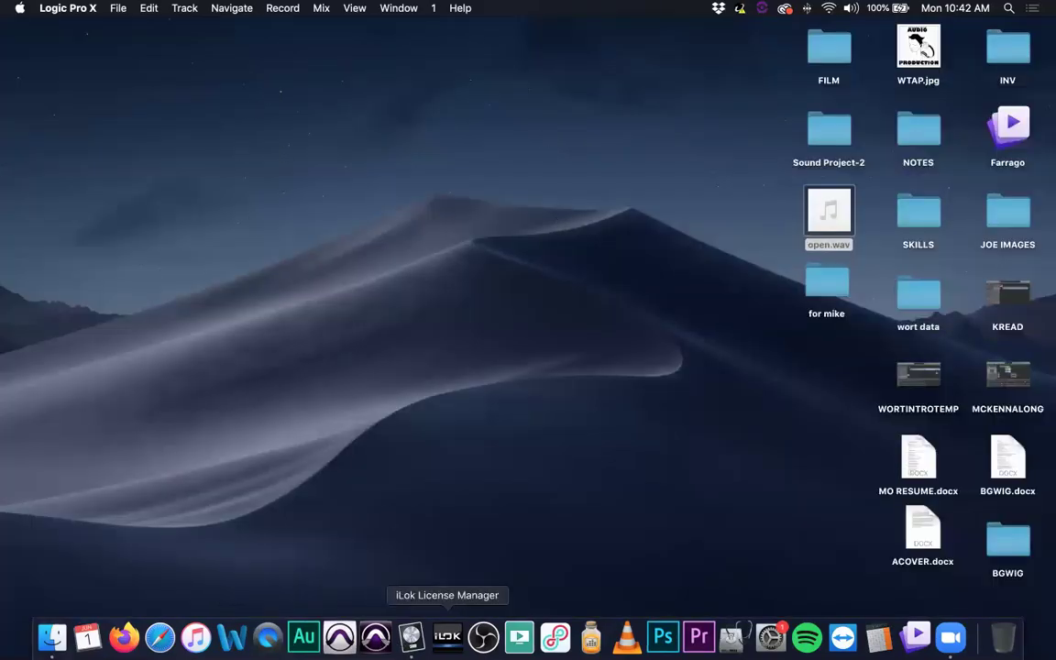
left_click(116, 7)
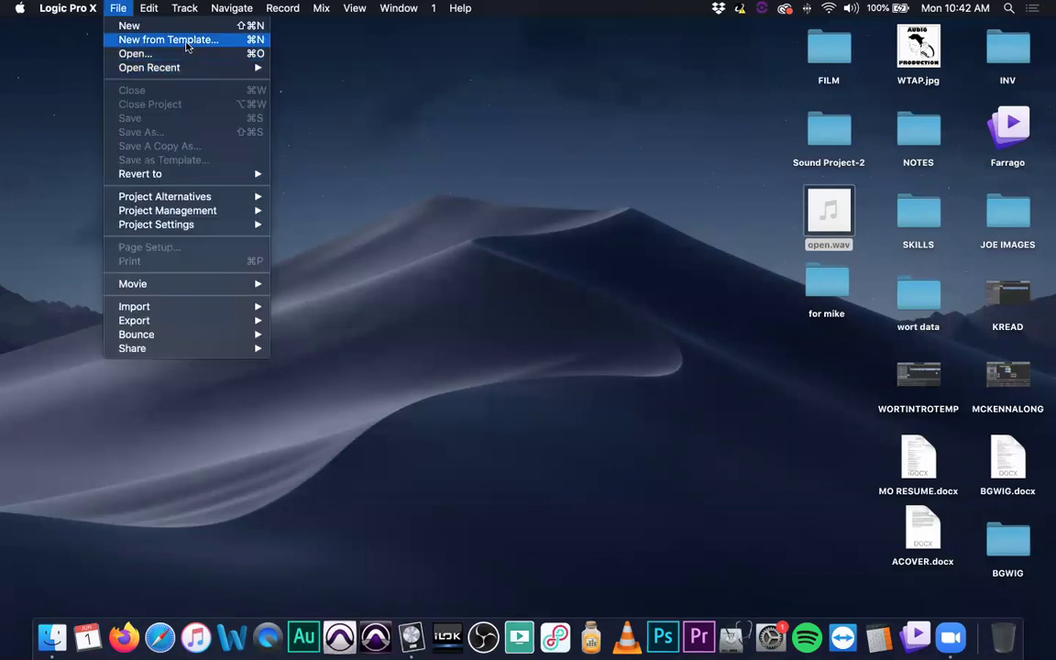
left_click(176, 26)
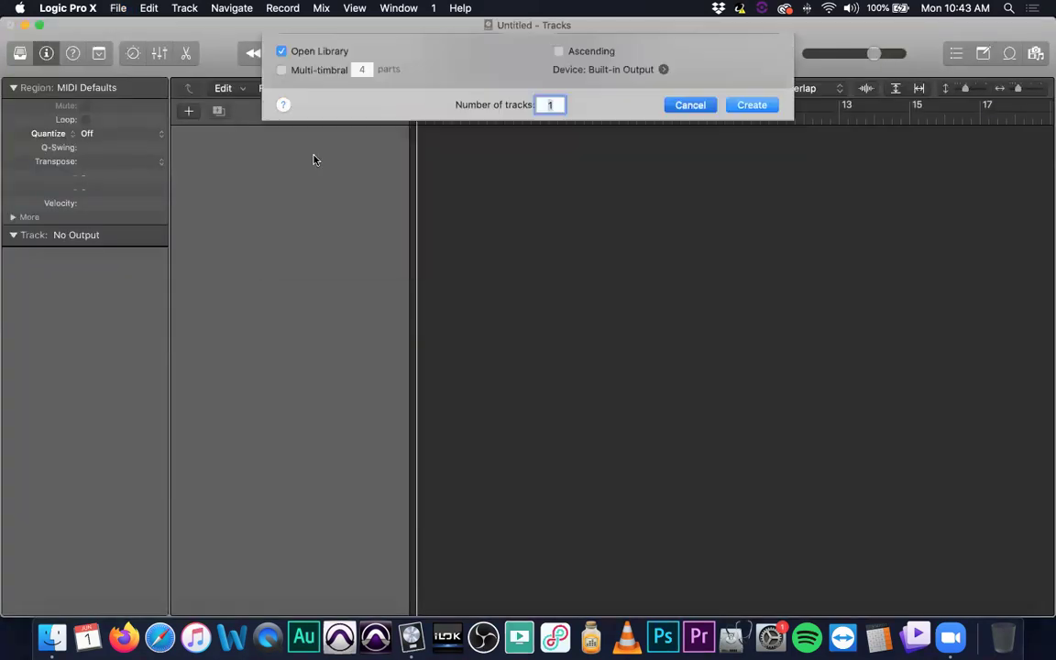
key("Escape")
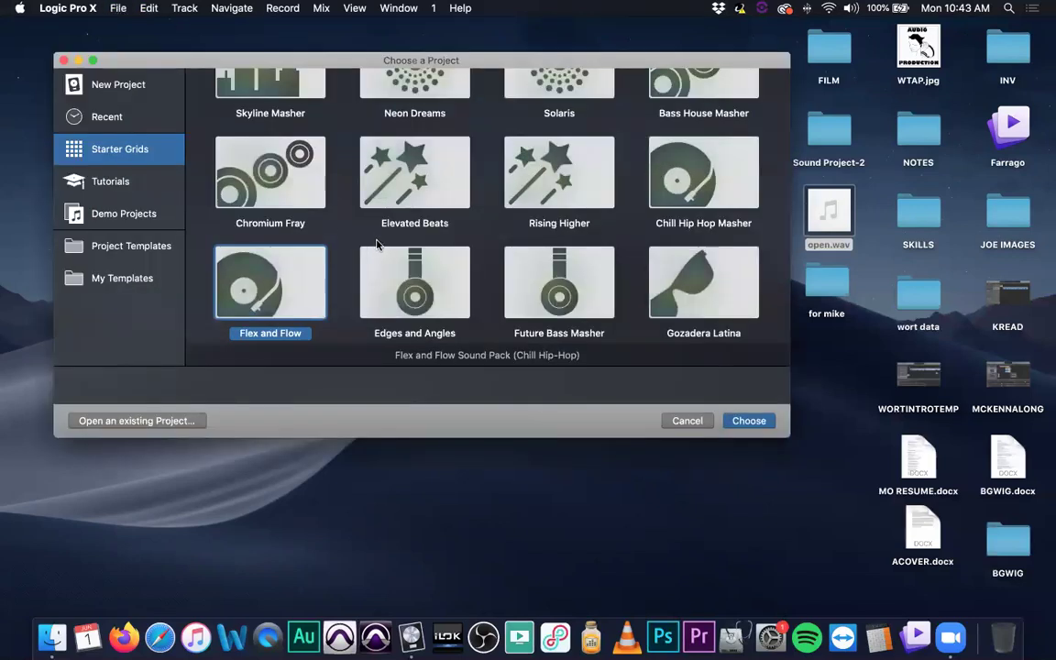
- Look through the Starter Grids templates and create a project from Bass House Masher
scroll(376, 244, "up", 5)
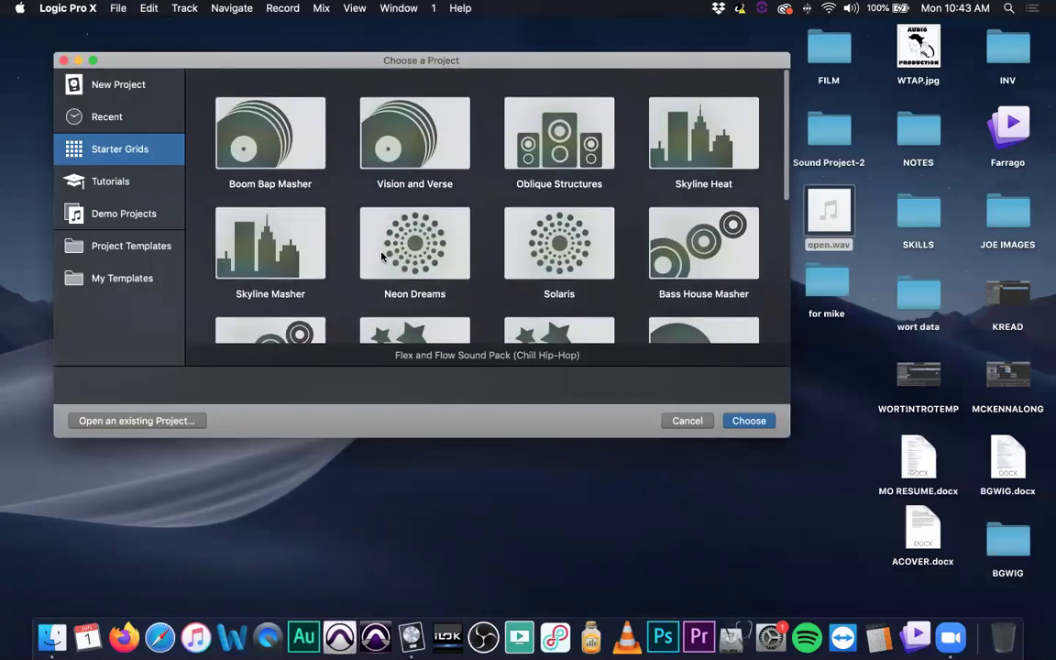
scroll(379, 250, "down", 5)
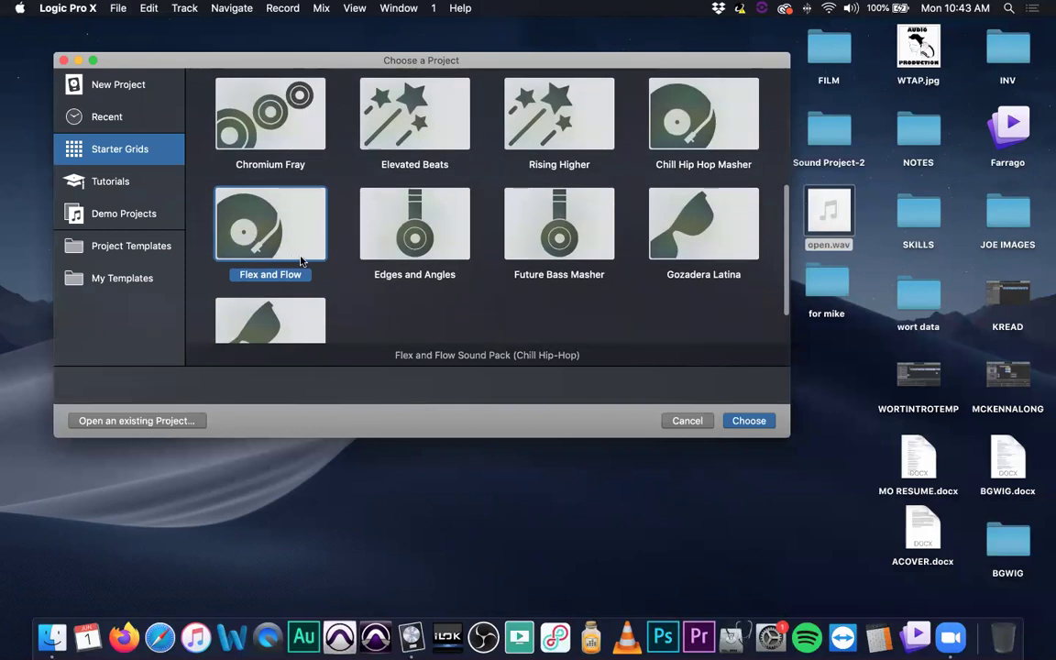
scroll(333, 258, "up", 3)
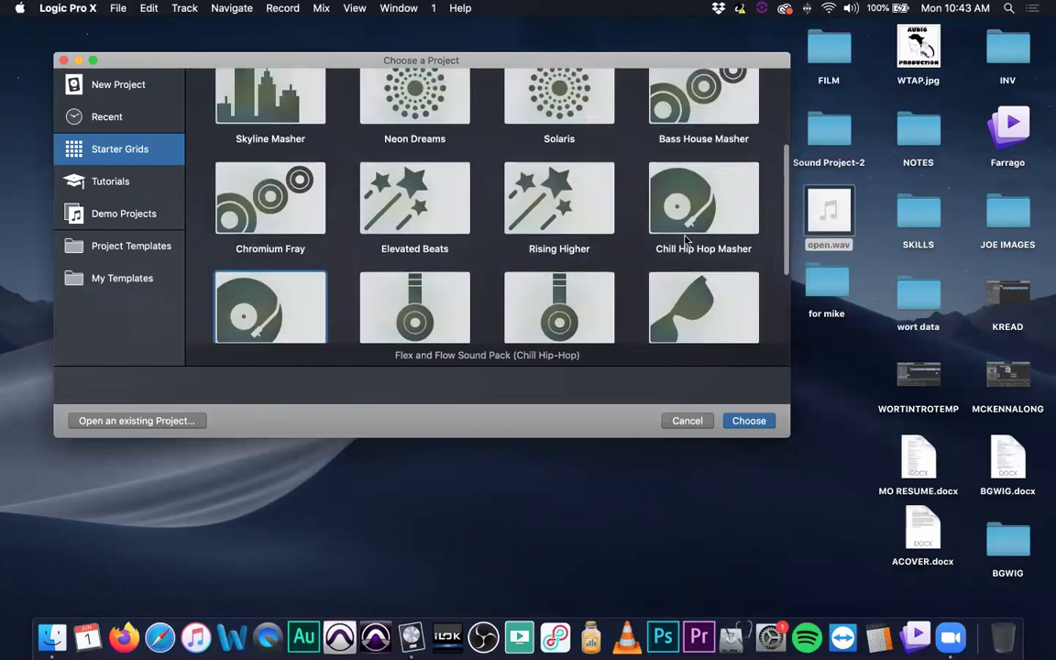
scroll(366, 268, "up", 1)
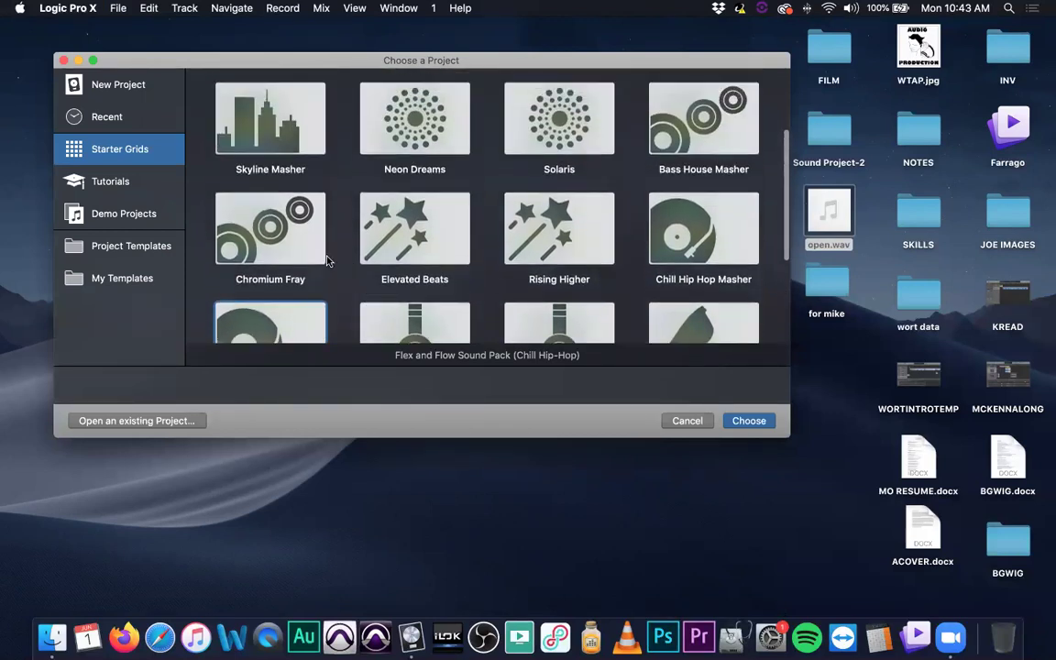
scroll(330, 250, "up", 1)
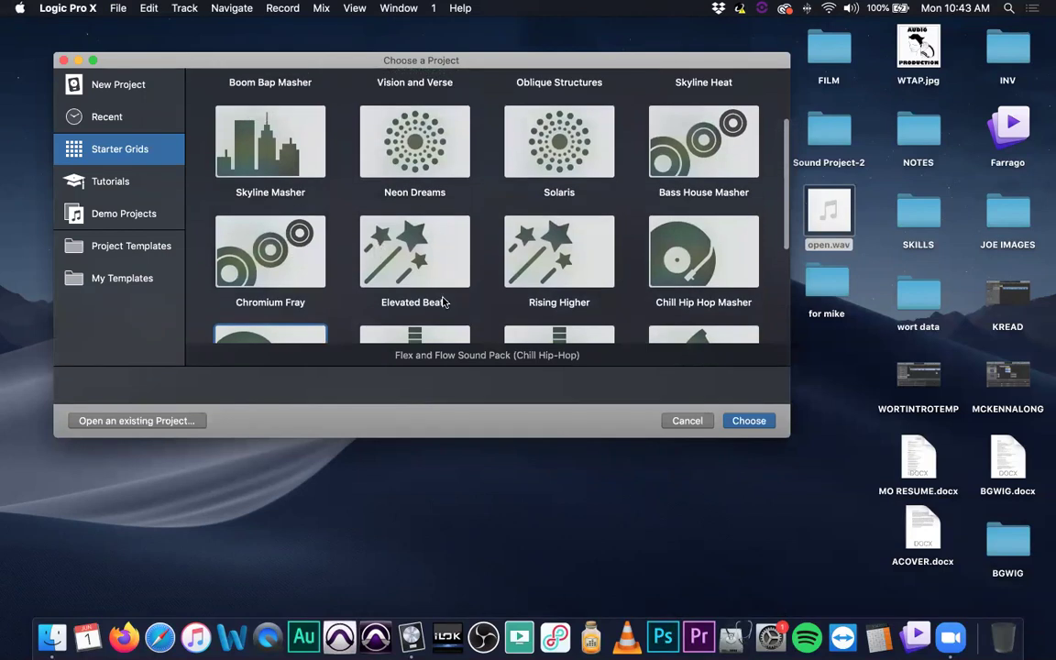
scroll(369, 271, "up", 1)
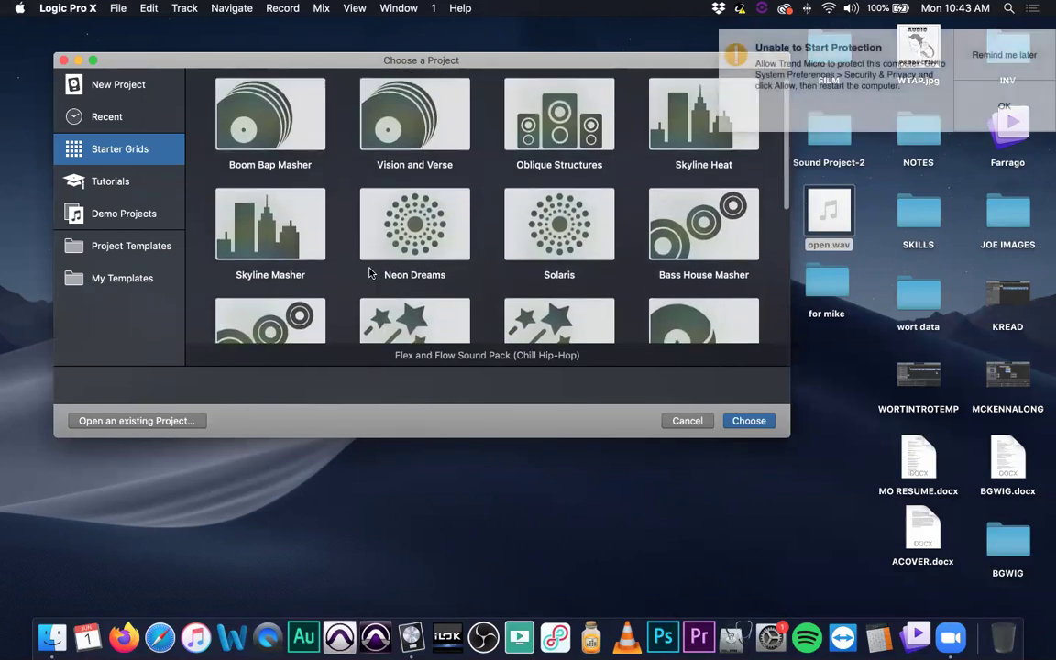
double_click(706, 222)
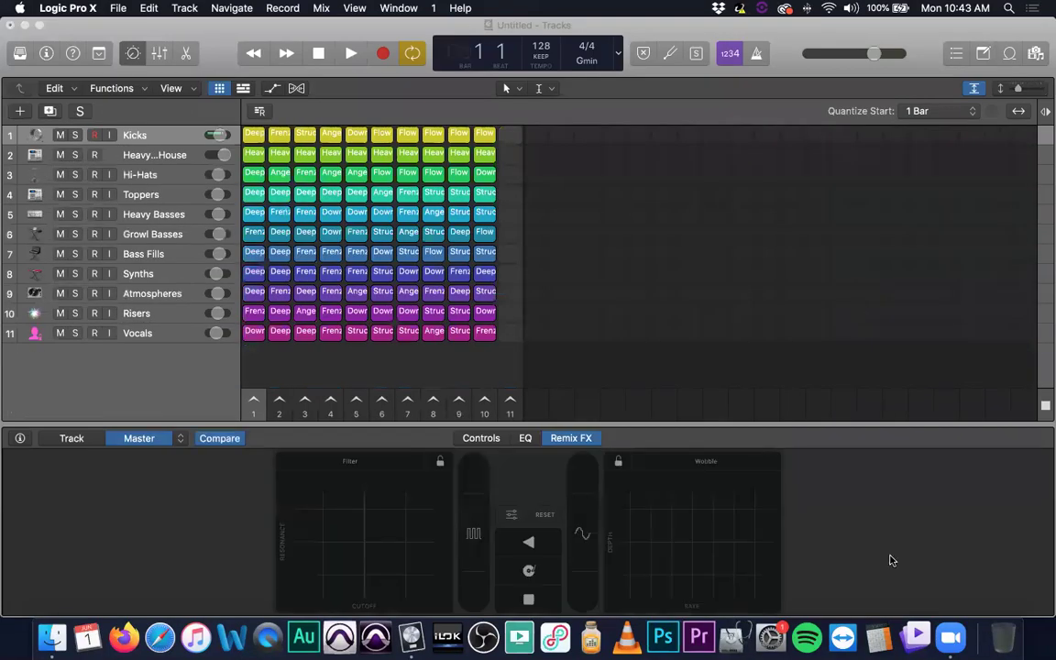
- Trigger scene 1 with the Smart Controls showing, sweep the Remix FX Wobble pad during playback, and stop the project
left_click(131, 55)
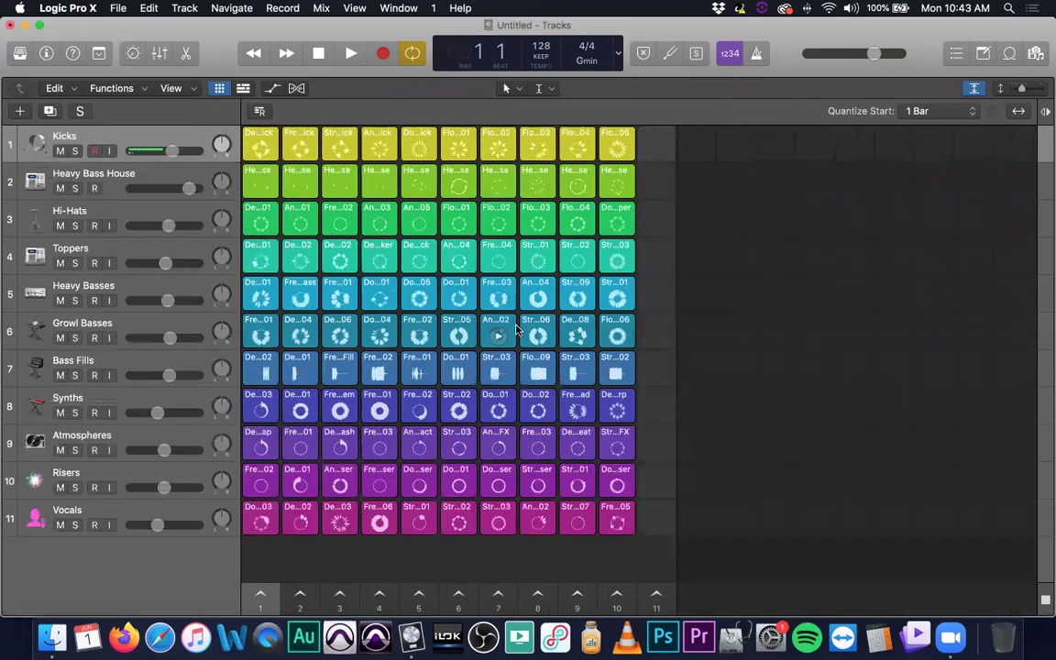
left_click(132, 54)
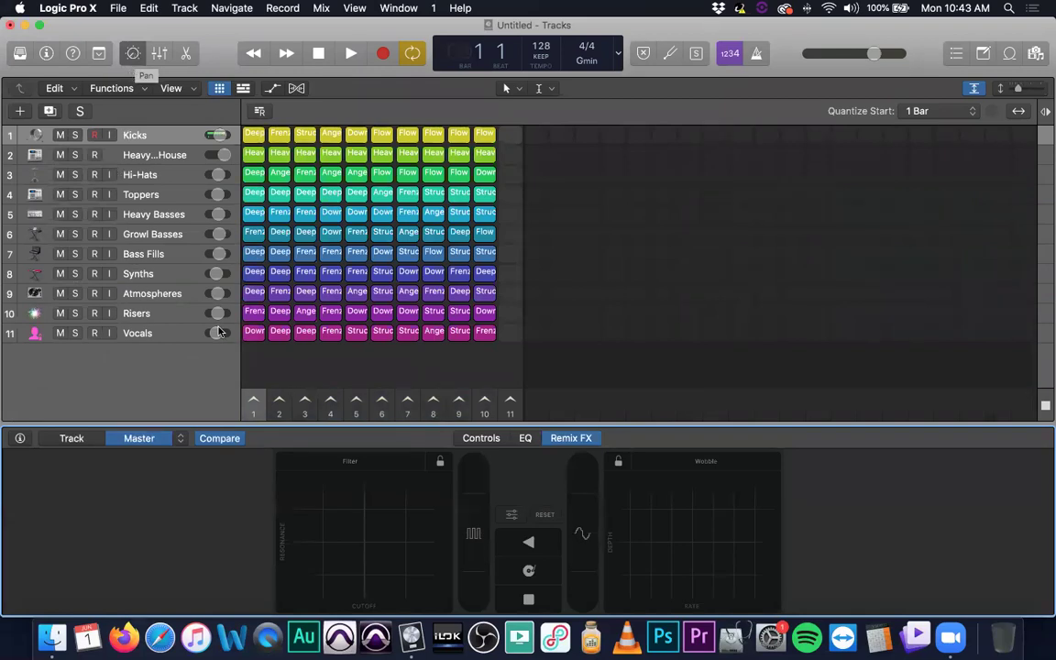
left_click(253, 401)
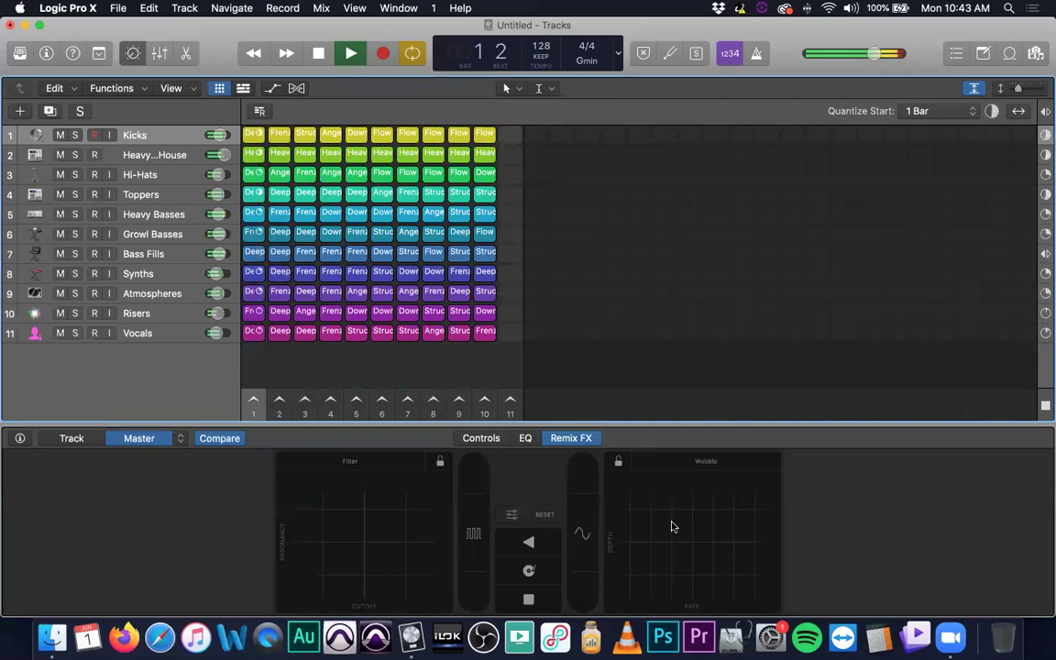
left_click_drag(663, 531, 705, 550)
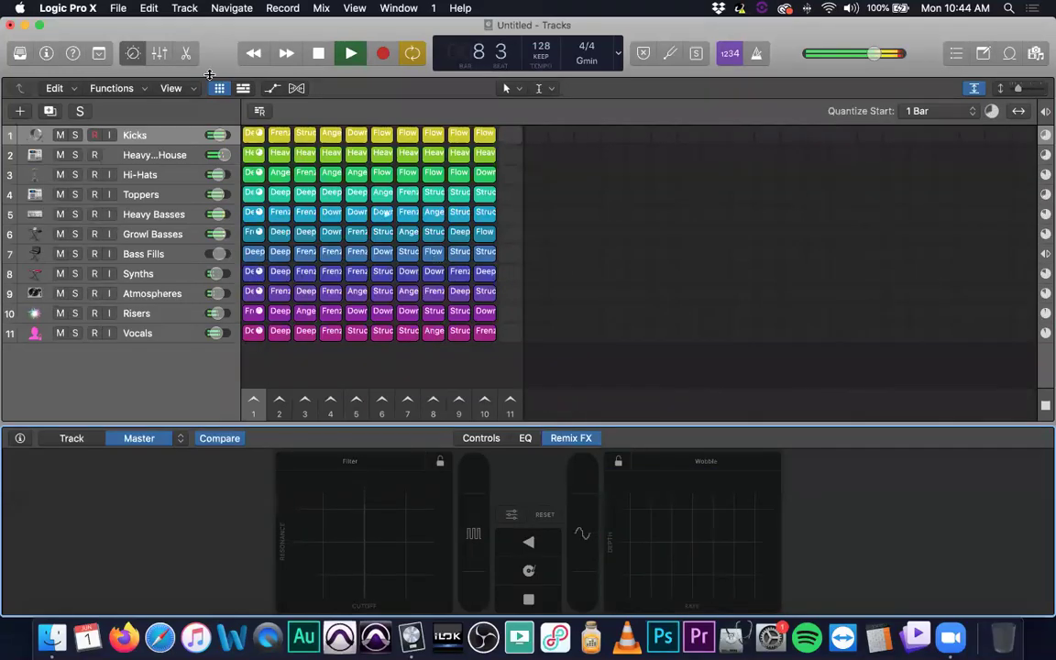
key("space")
- Hide the Smart Controls and enlarge the grid cells in both directions until their names and waveforms are readable
left_click(129, 53)
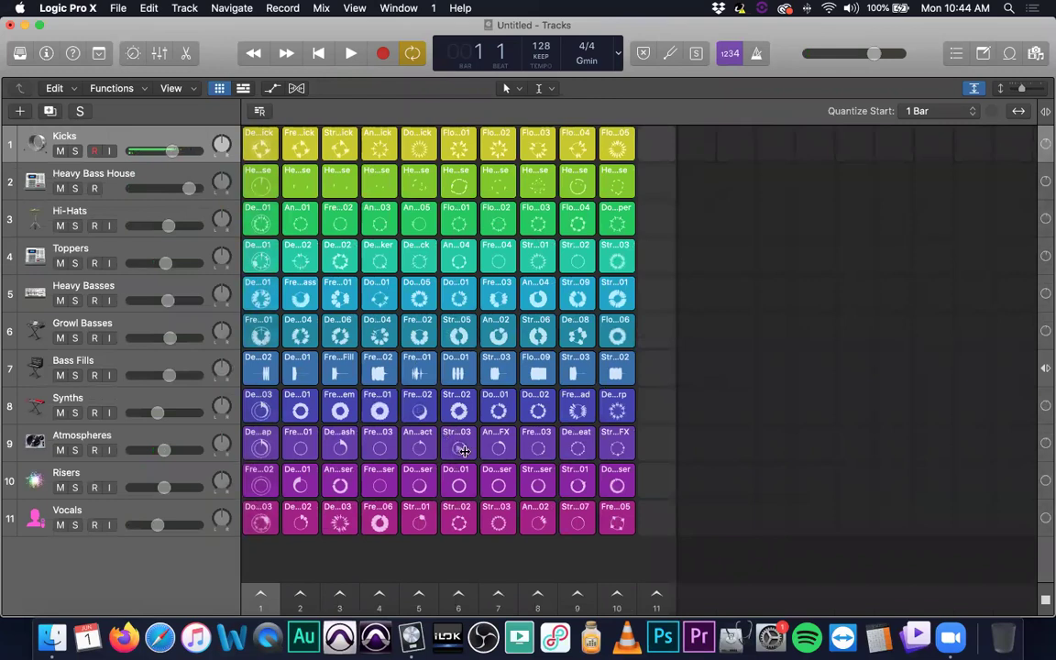
scroll(465, 454, "down", 2)
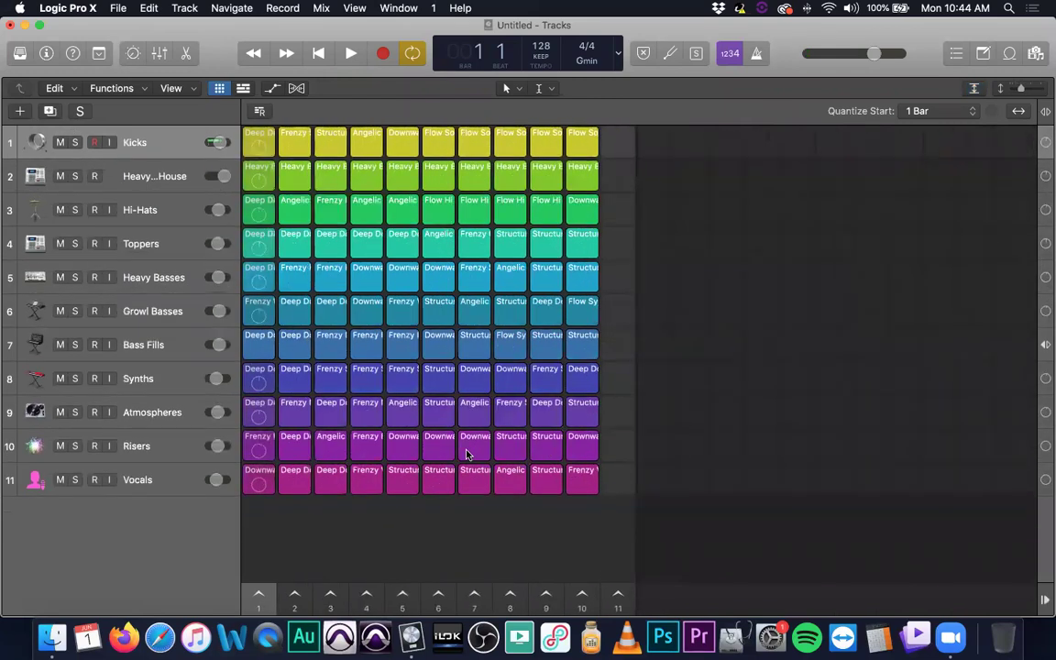
scroll(466, 453, "up", 2)
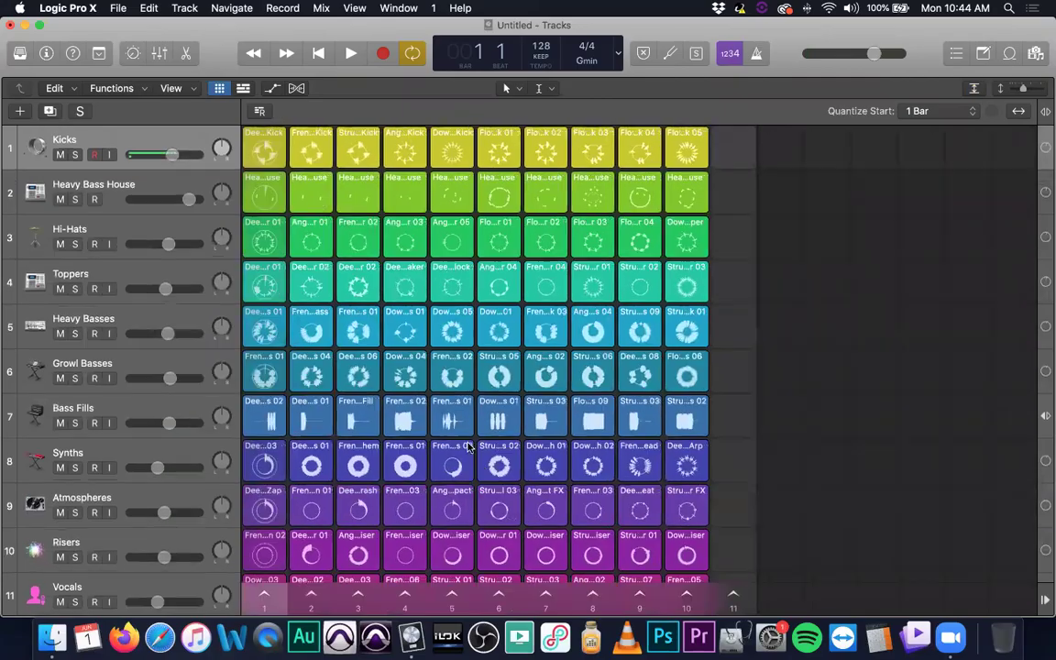
scroll(469, 440, "up", 3)
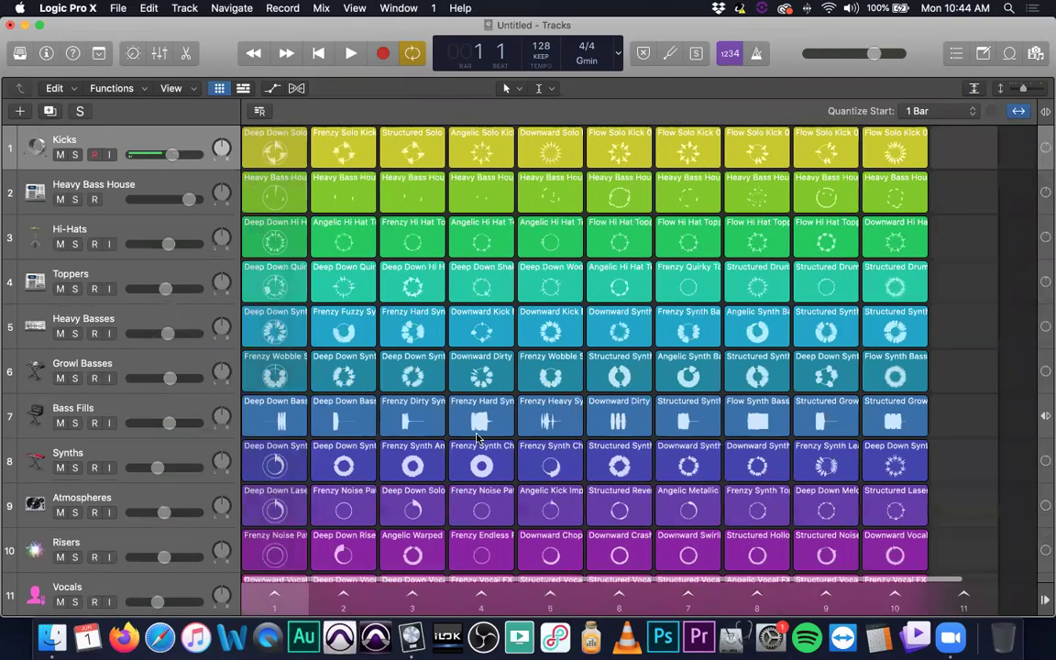
scroll(476, 438, "up", 1)
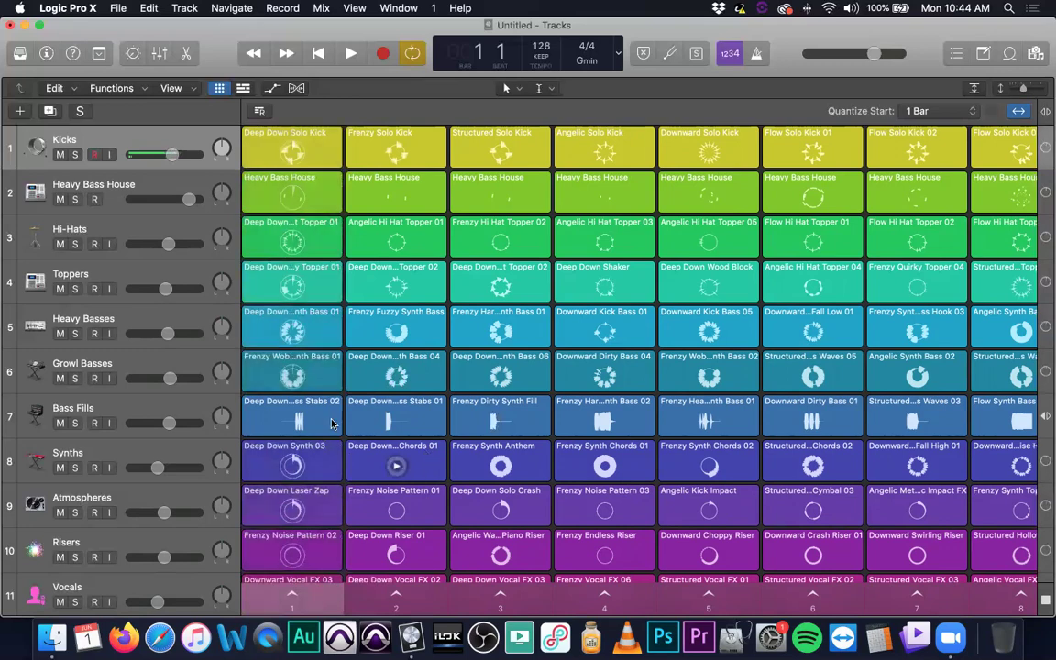
- Start the first cell of the Bass Fills track and solo that track
left_click(158, 412)
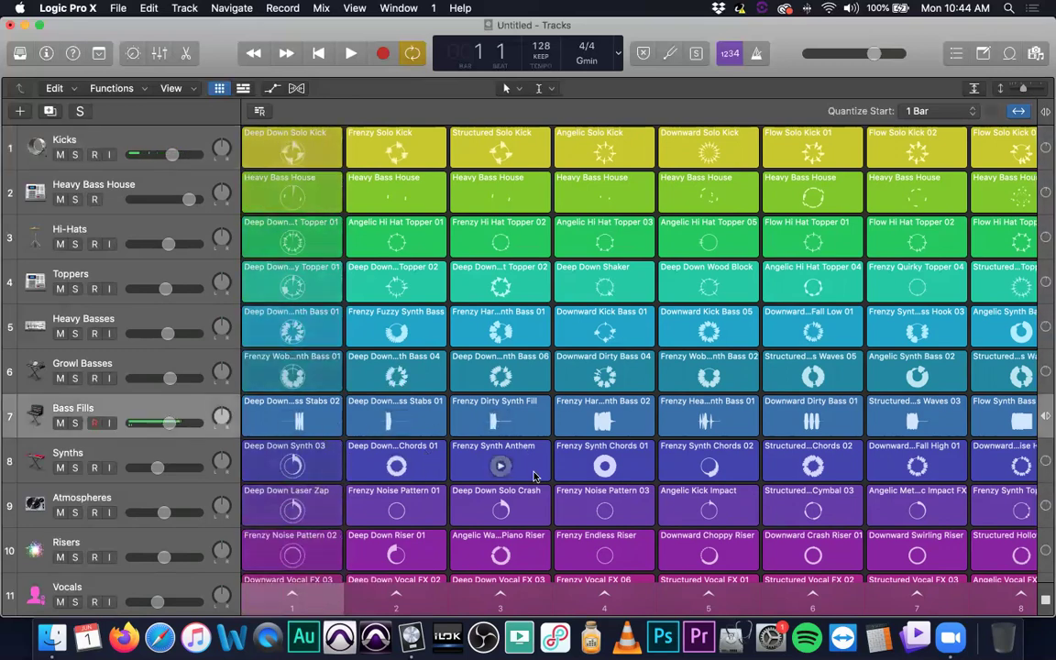
scroll(528, 476, "down", 2)
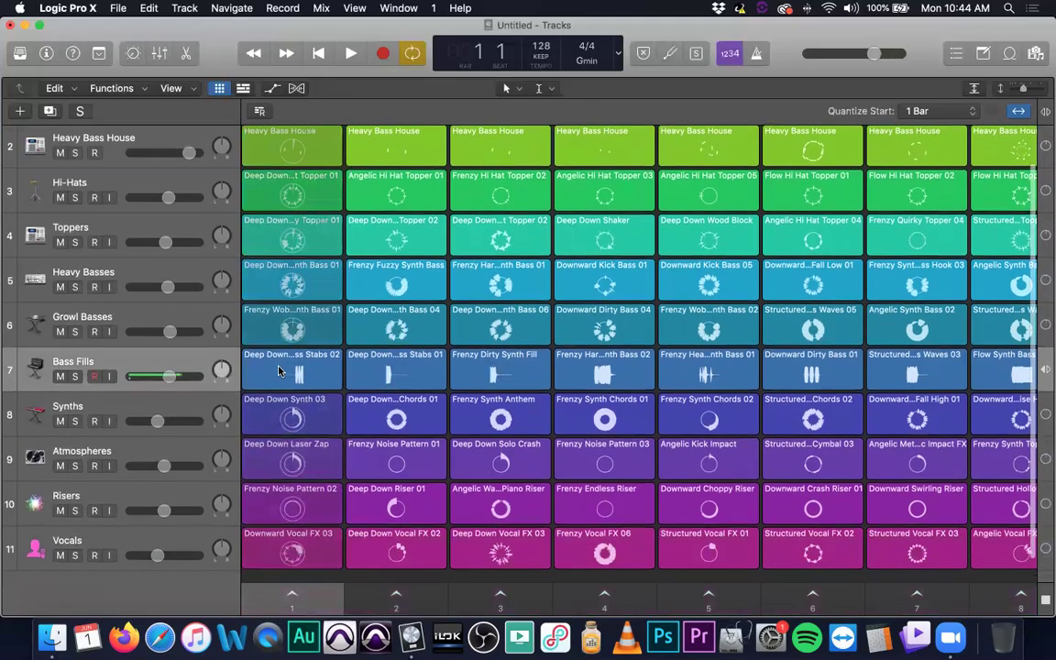
left_click(291, 376)
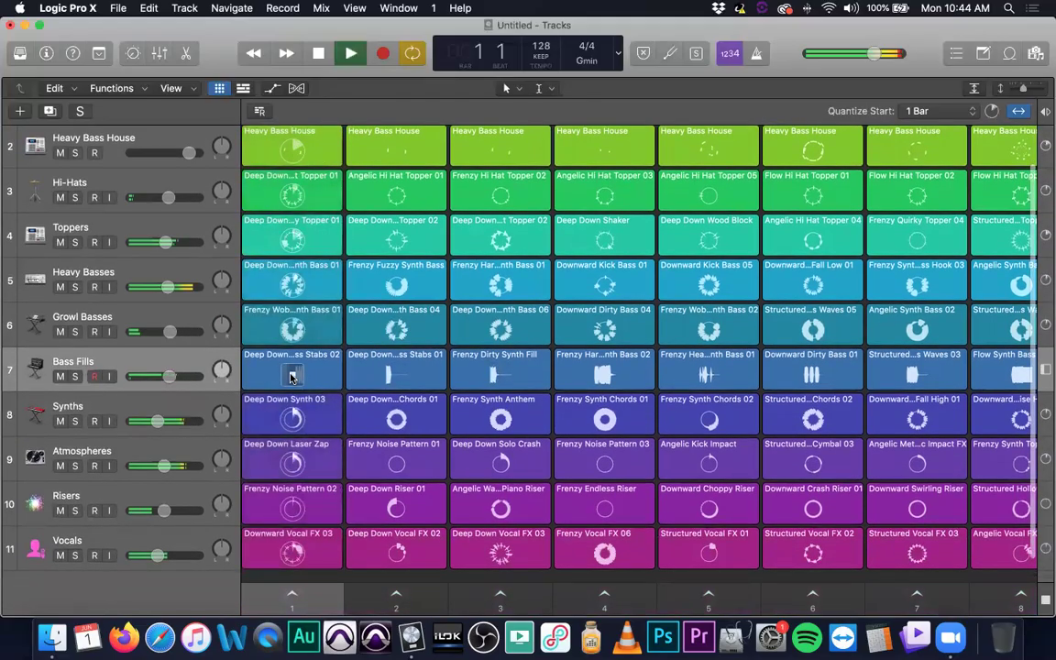
left_click(76, 376)
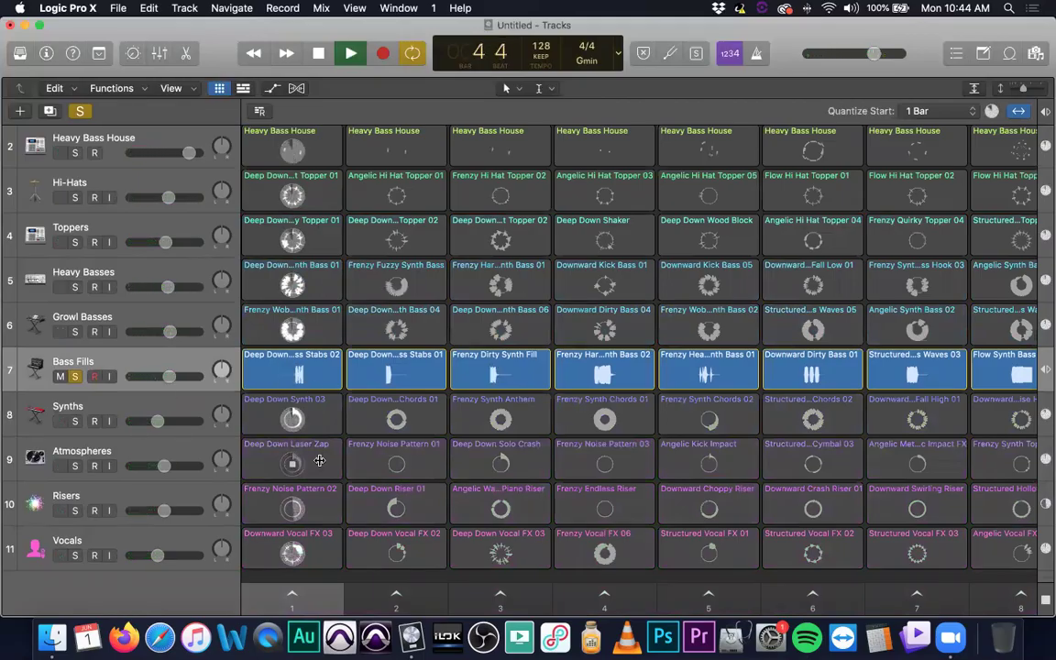
- Audition the soloed Bass Fills cells one after another, from the first through to the eighth
left_click(293, 376)
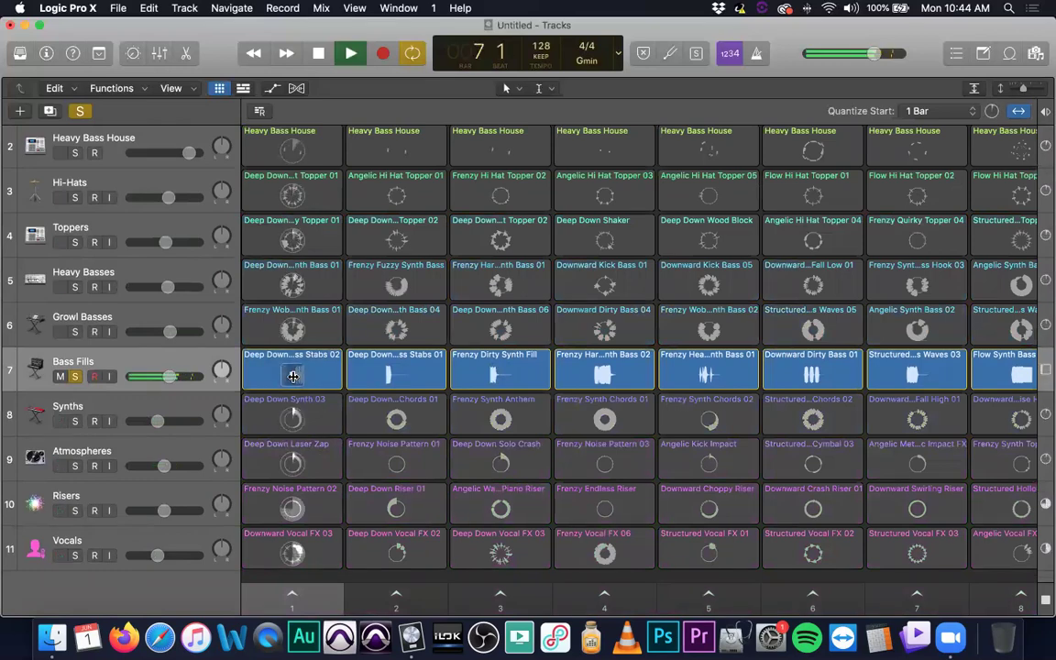
left_click(392, 371)
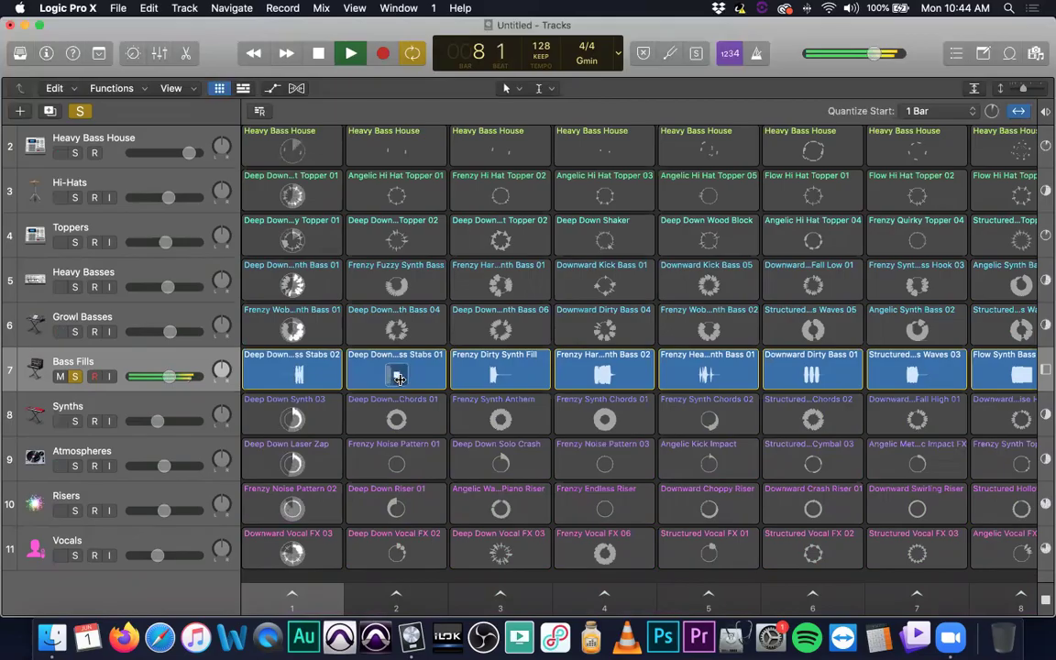
left_click(496, 375)
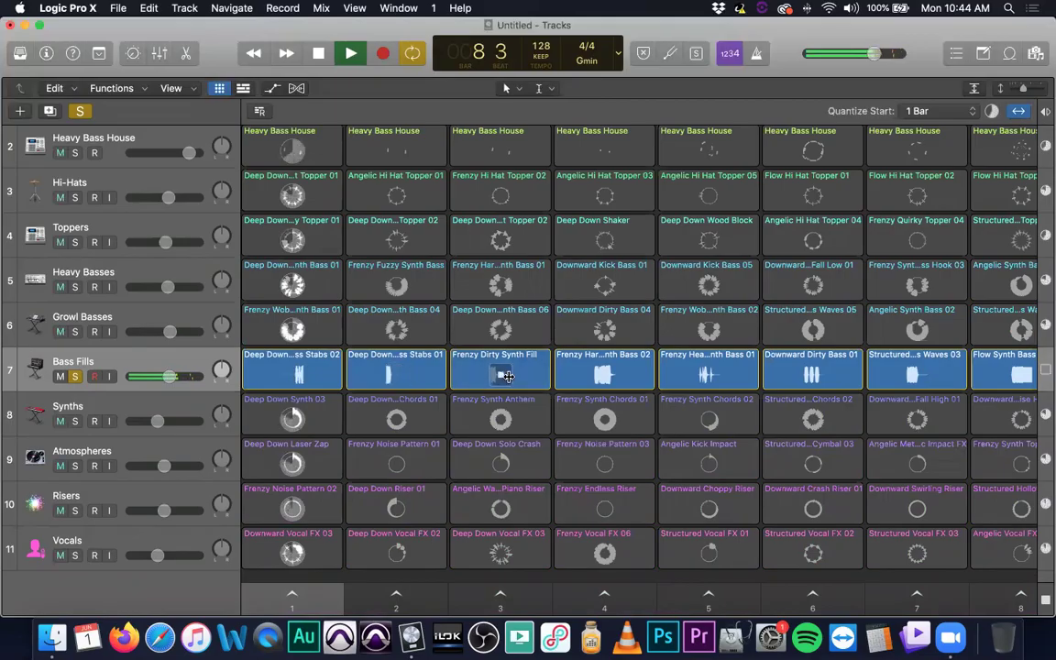
left_click(604, 376)
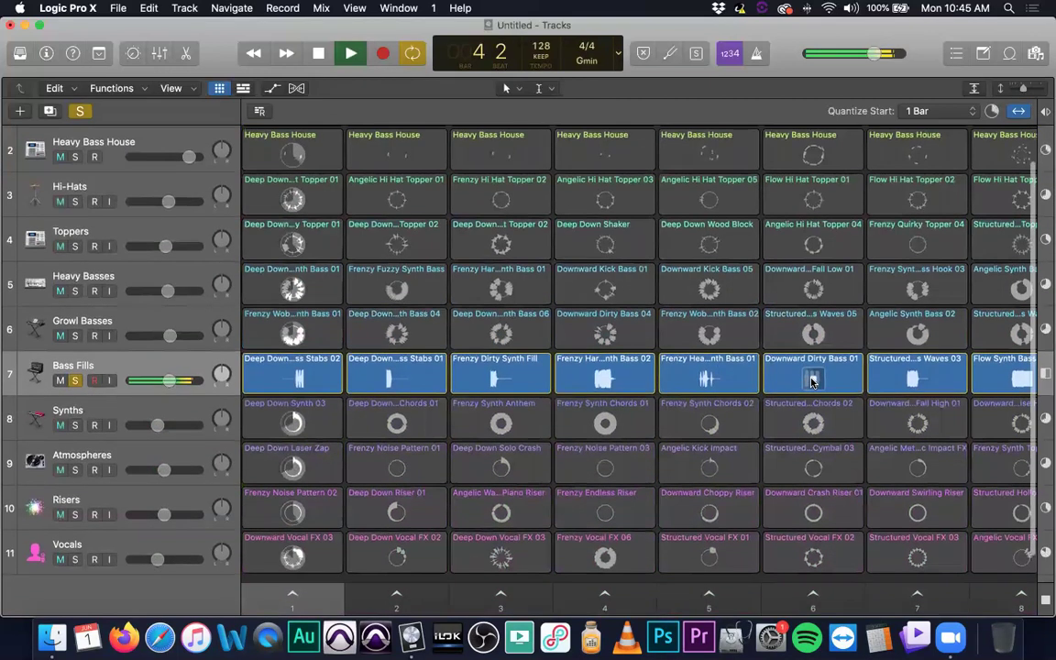
left_click(912, 379)
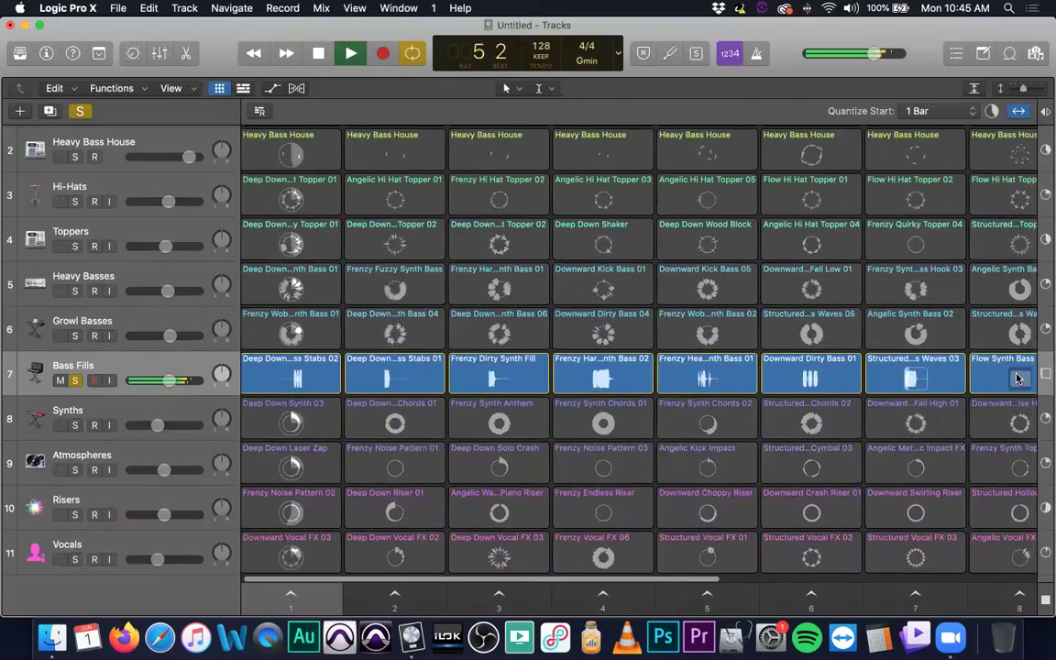
left_click(1019, 379)
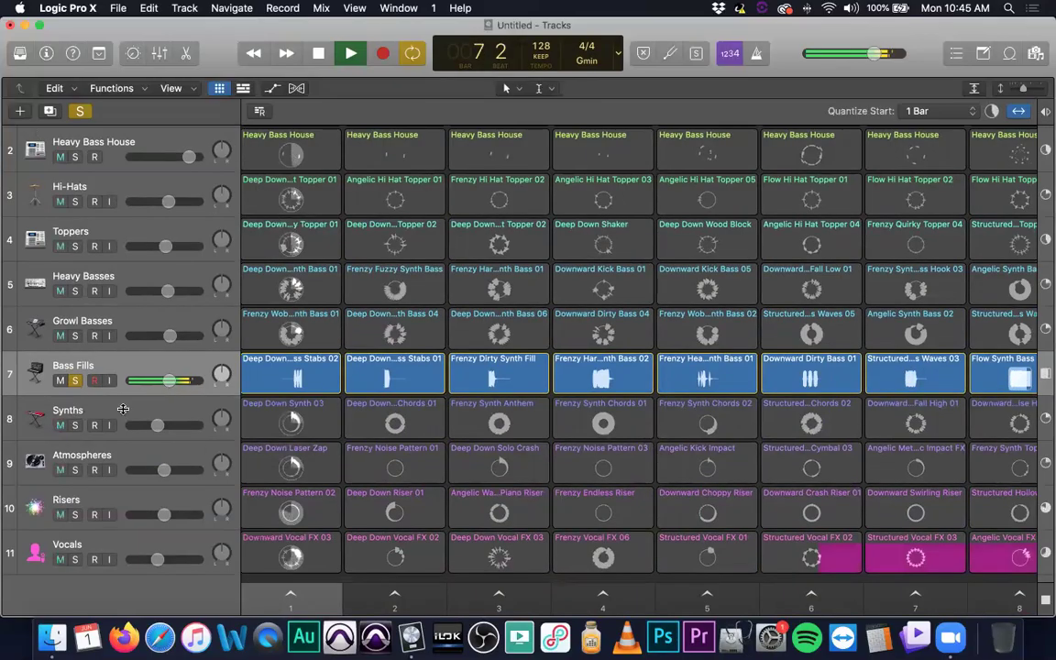
- Unsolo Bass Fills and trigger its third and fourth cells within the full mix at lower system volume, stopping playback at the end
key("s")
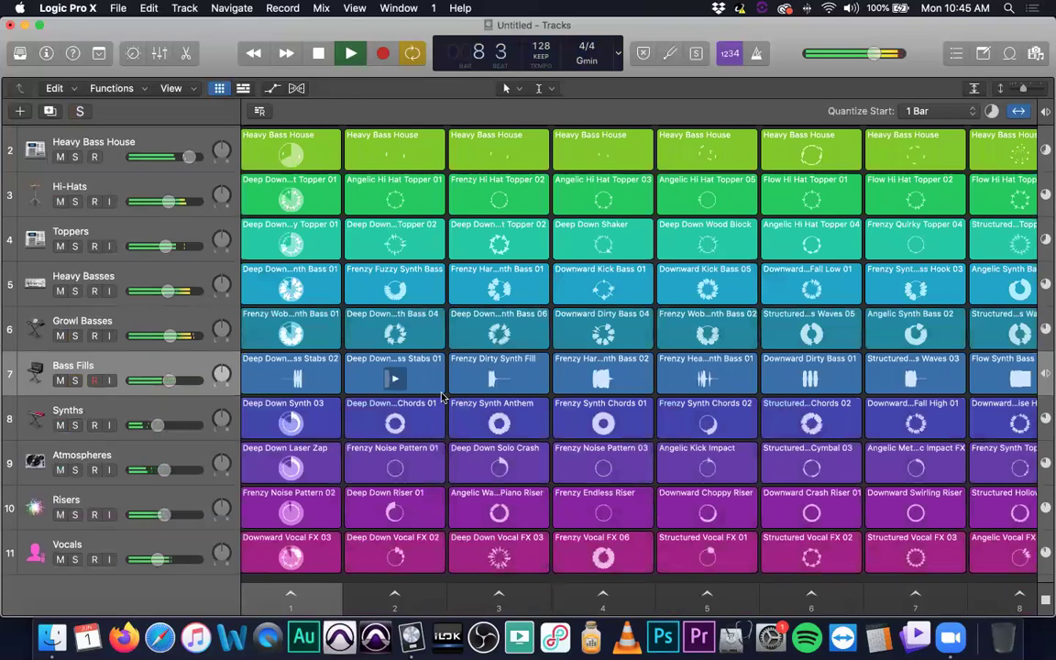
key("XF86AudioLowerVolume")
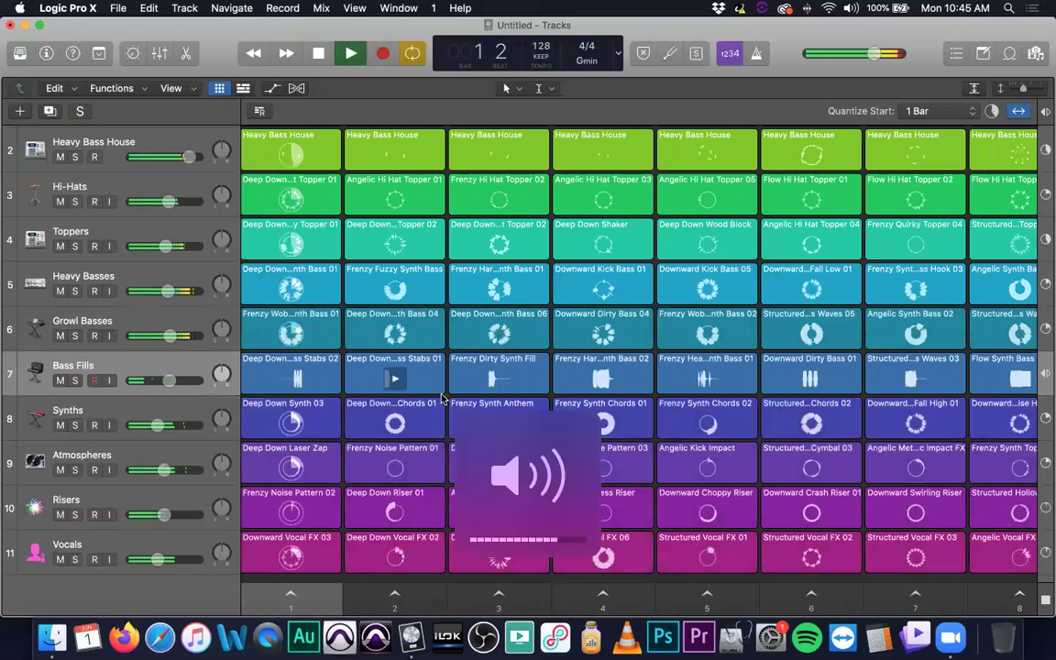
left_click(499, 380)
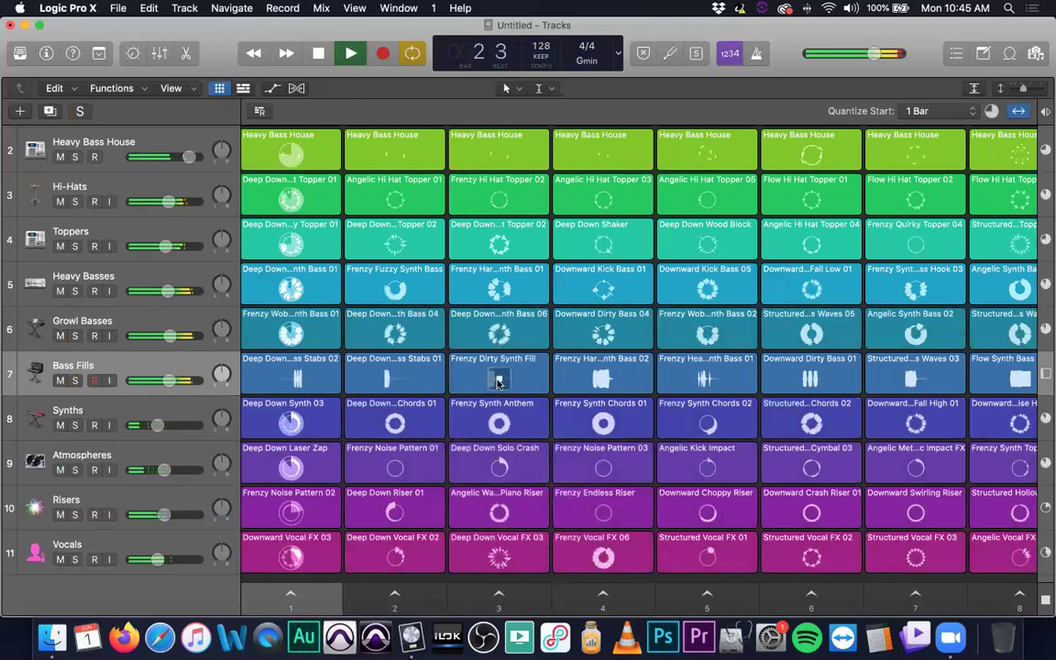
left_click(602, 378)
left_click(610, 404)
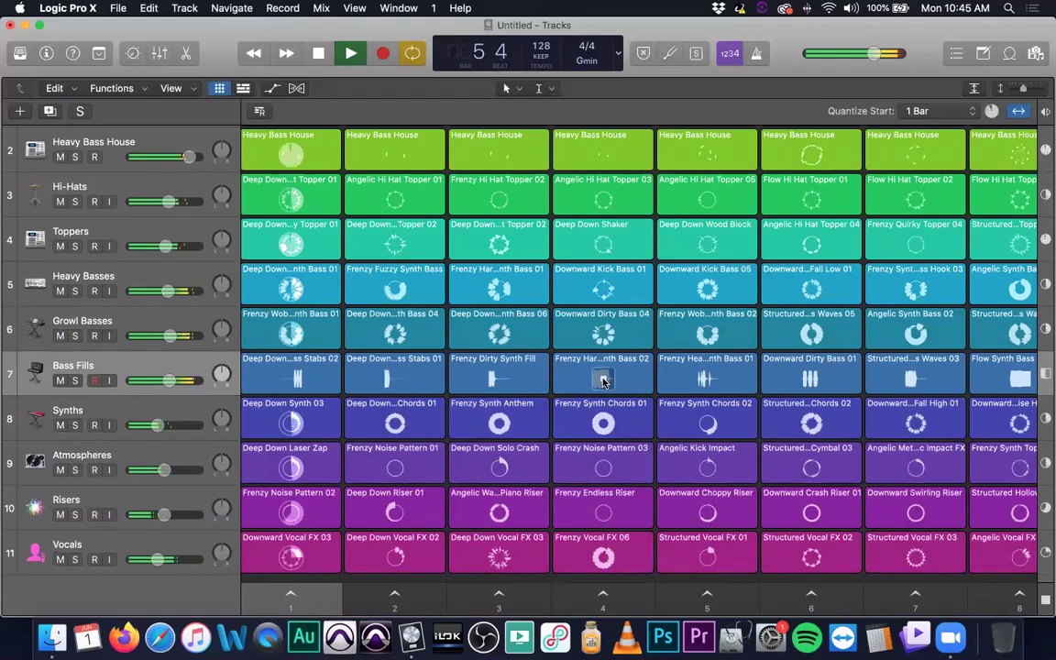
key("space")
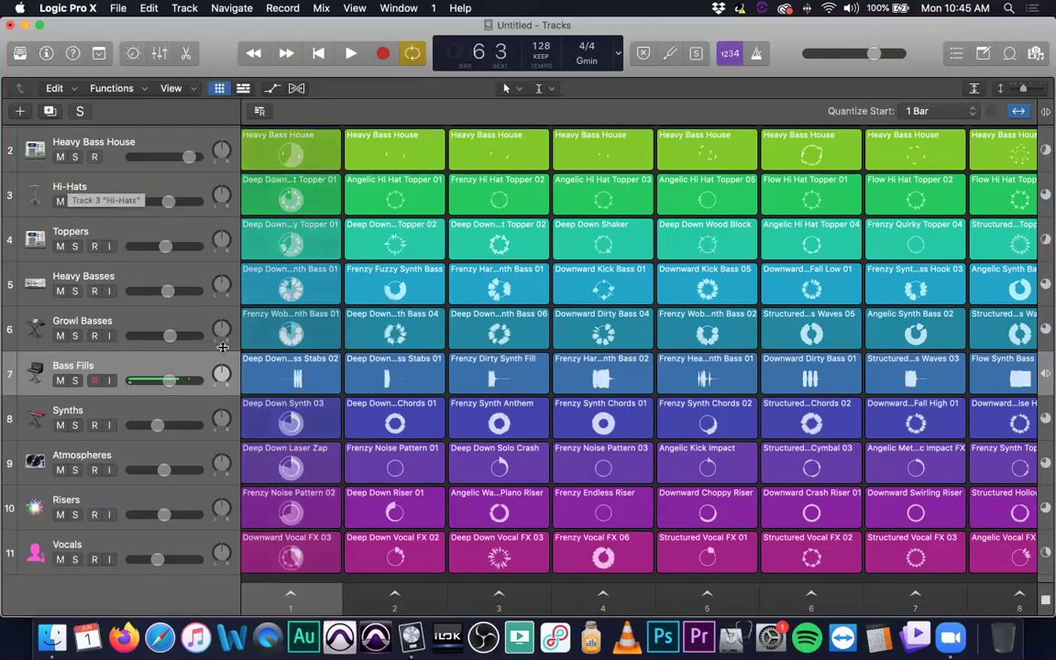
- Launch scene 1 and mute the Hi-Hats, Toppers, Heavy Basses, Synths and Atmospheres tracks while it plays
scroll(362, 536, "down", 2)
scroll(362, 536, "down", 1)
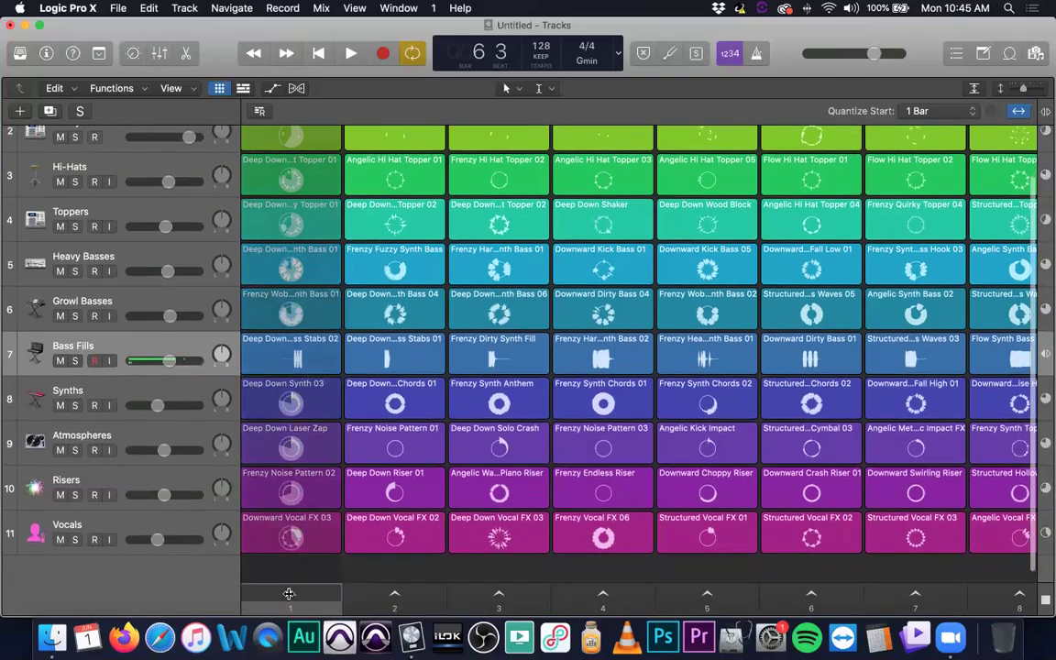
key("XF86AudioRaiseVolume")
left_click(289, 594)
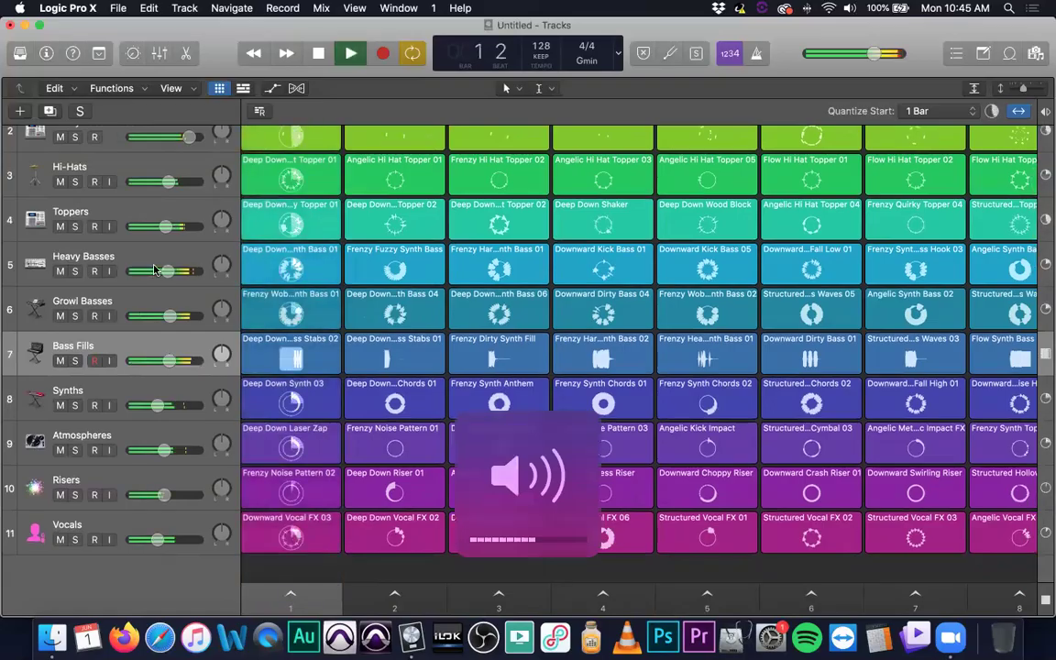
left_click_drag(58, 183, 56, 284)
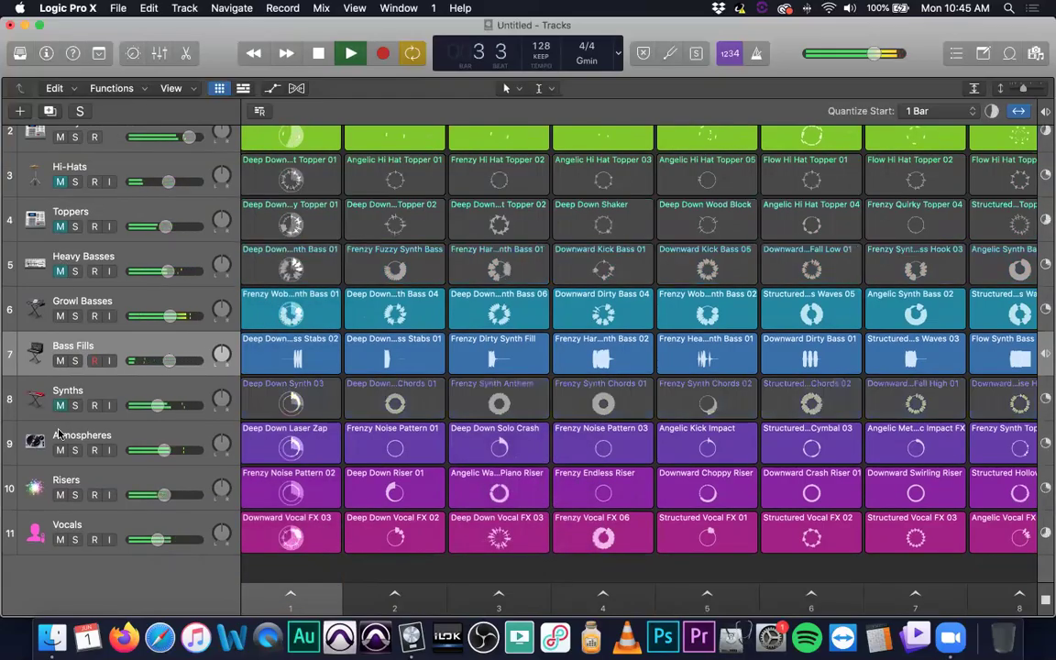
left_click_drag(59, 405, 55, 451)
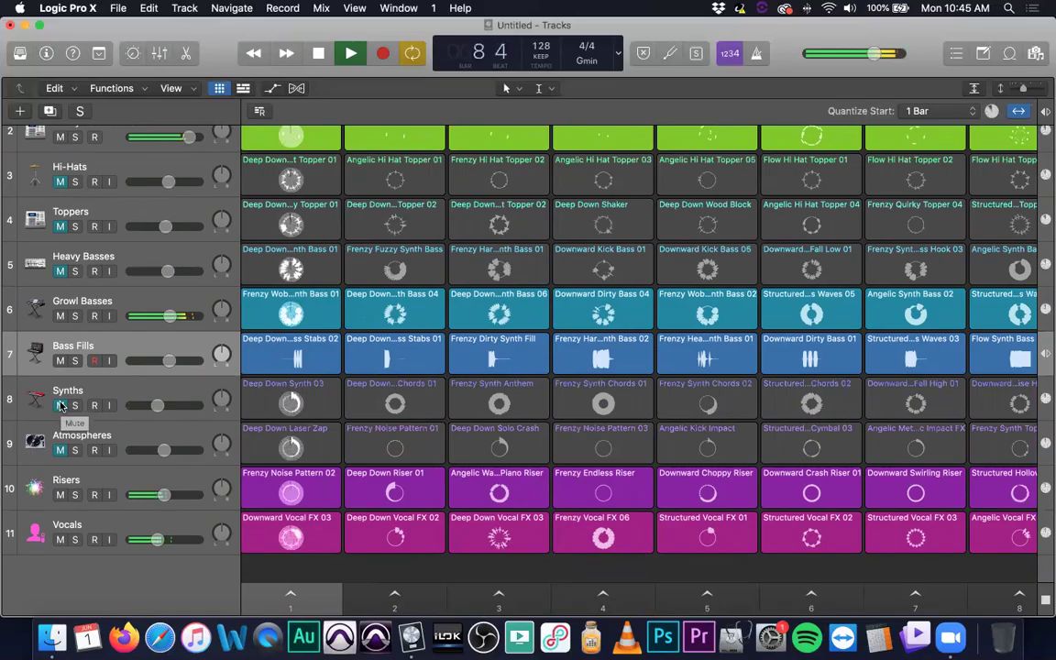
- Unmute the Synths, Atmospheres, Heavy Basses, Toppers and Hi-Hats tracks during playback
left_click(60, 405)
left_click(61, 450)
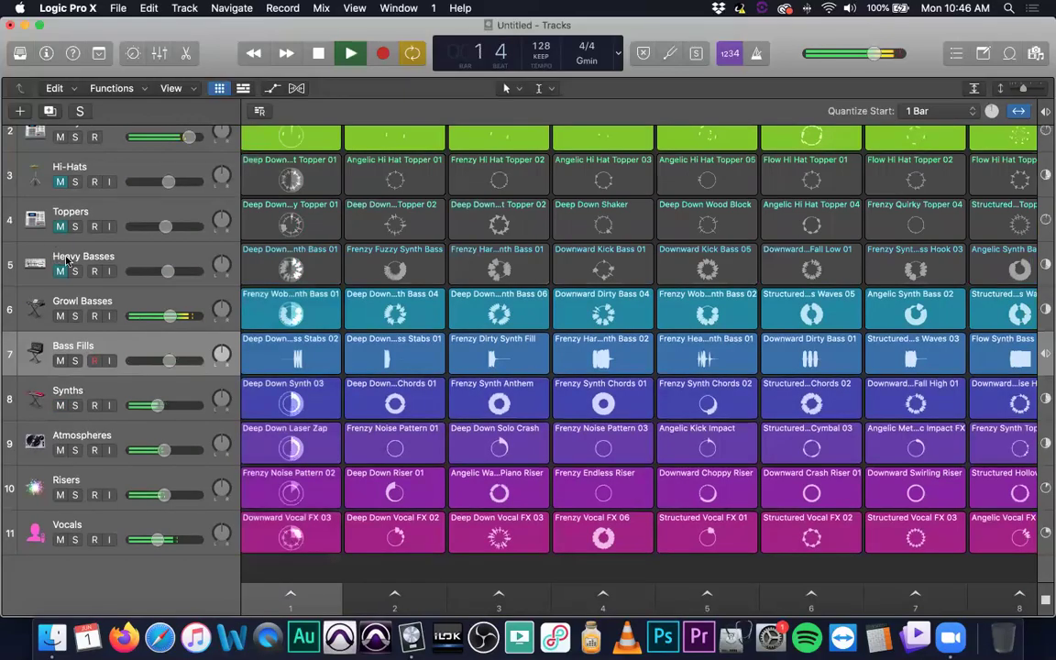
left_click(60, 272)
left_click(61, 226)
left_click(61, 182)
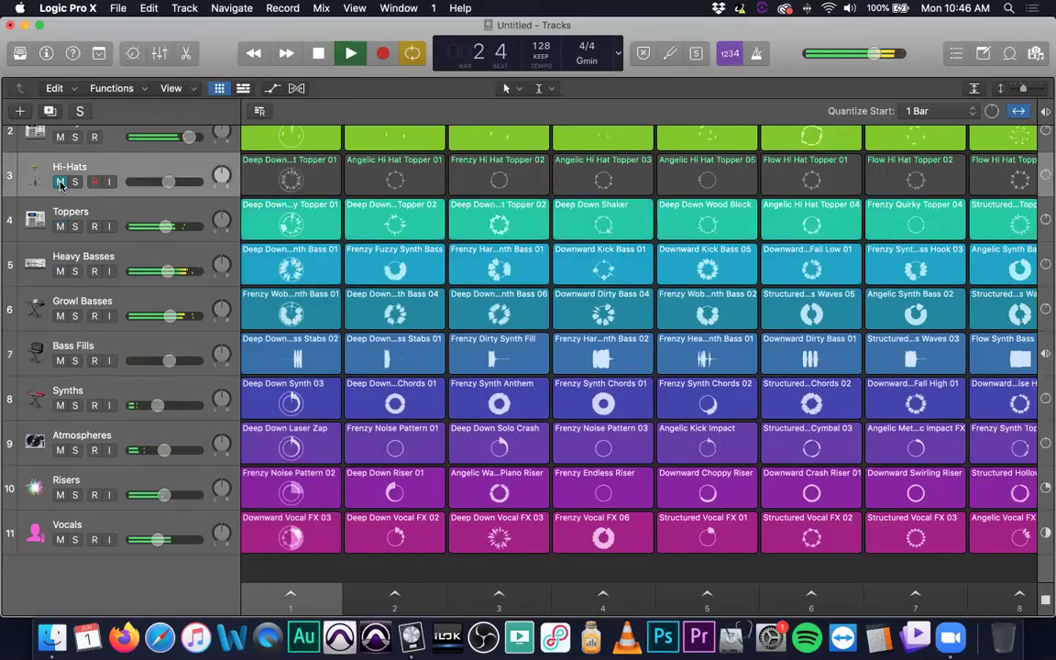
- Select the Kicks track and launch scene 8
scroll(125, 367, "up", 3)
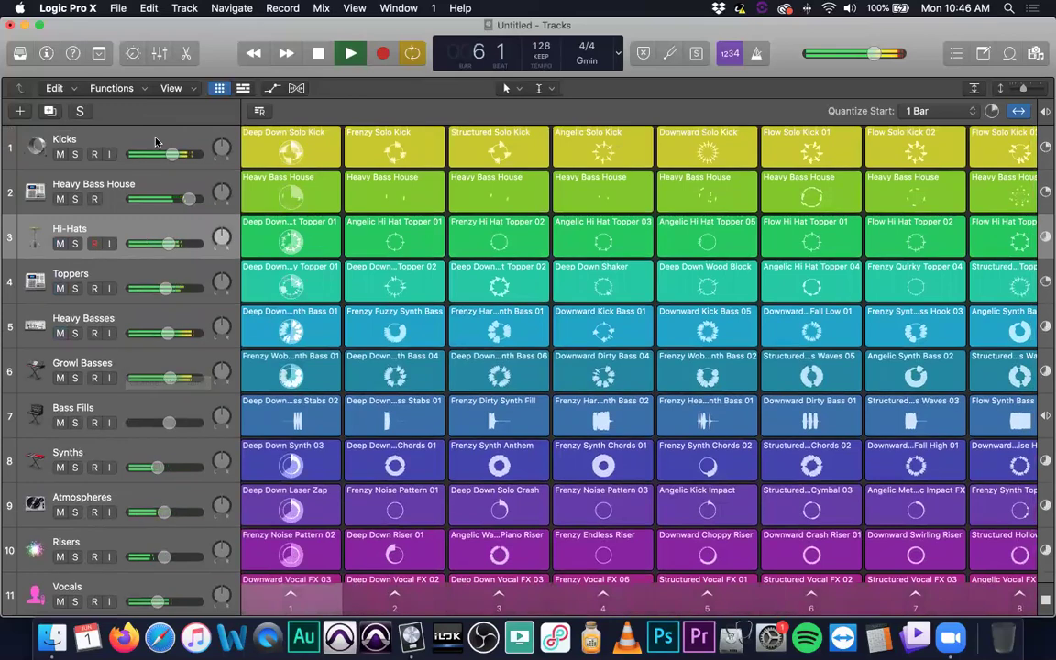
key("Up")
key("Up")
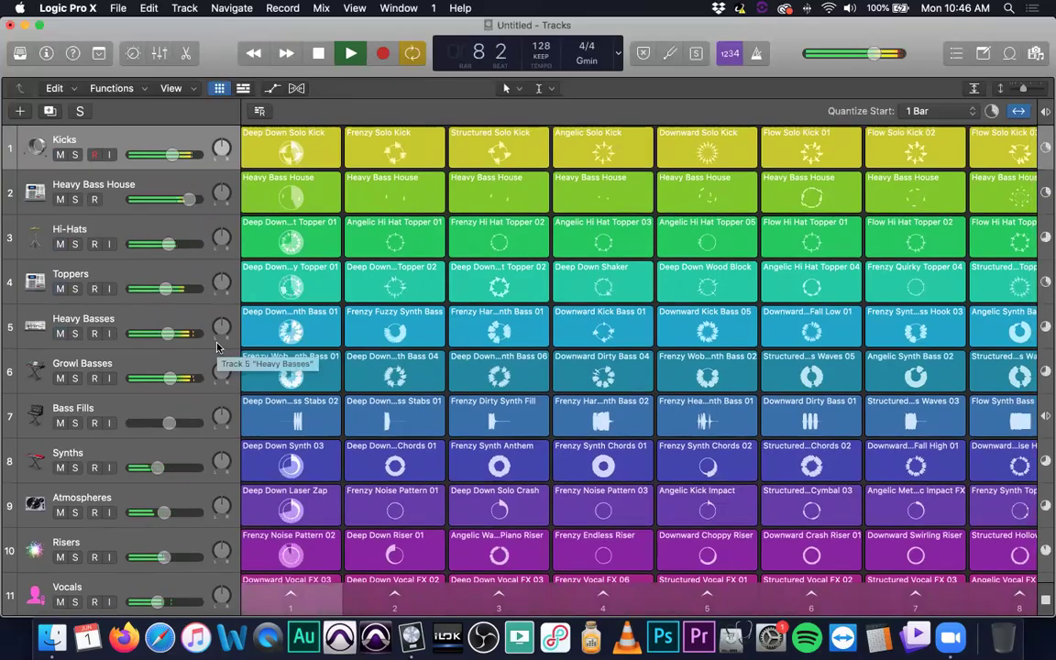
scroll(440, 353, "right", 10)
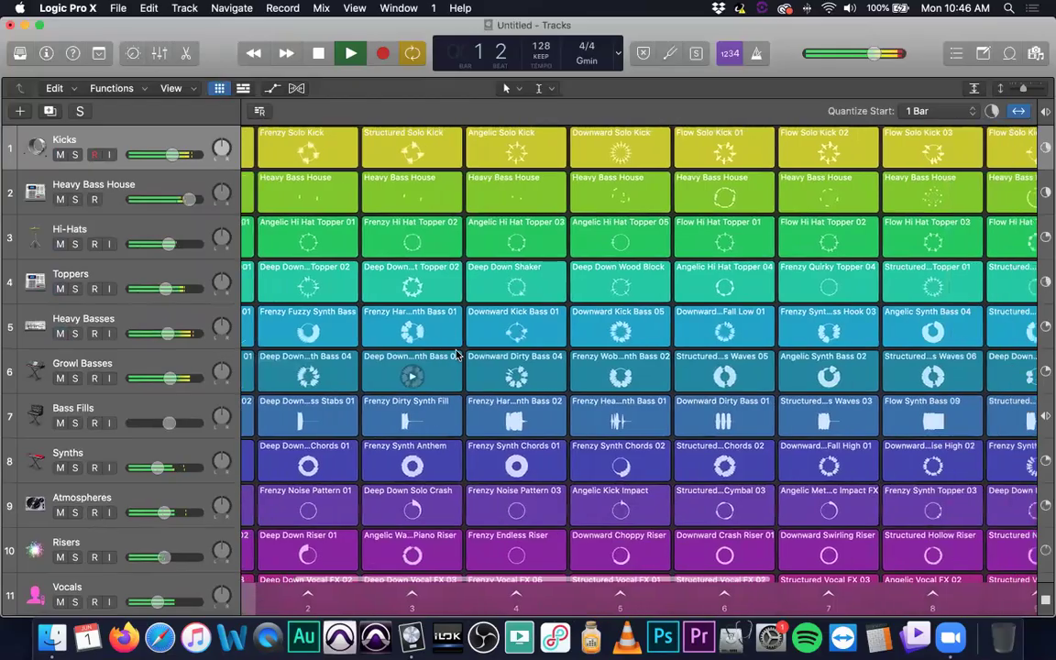
scroll(458, 355, "right", 5)
scroll(458, 356, "down", 3)
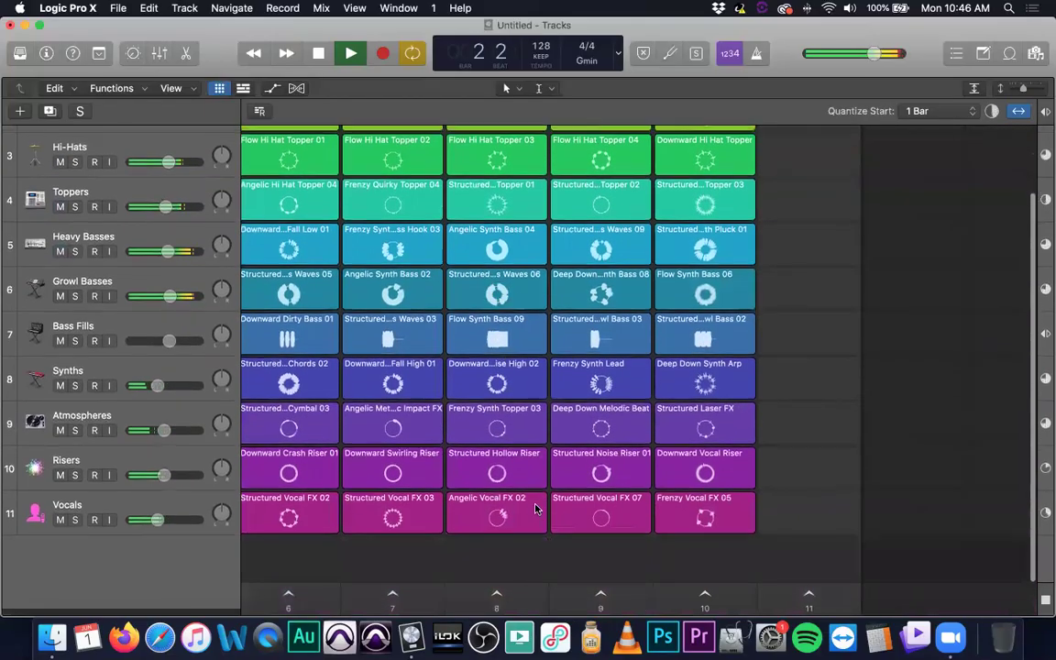
left_click(503, 597)
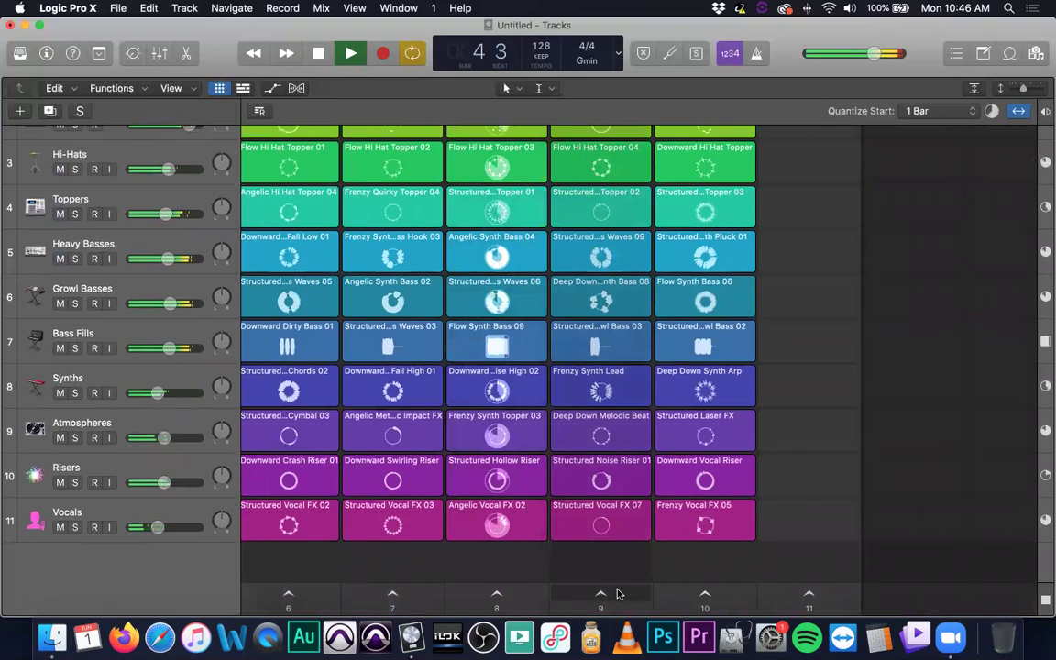
- Lower the system volume and launch scene 9 followed by scene 7, ending with playback stopped
key("XF86AudioLowerVolume")
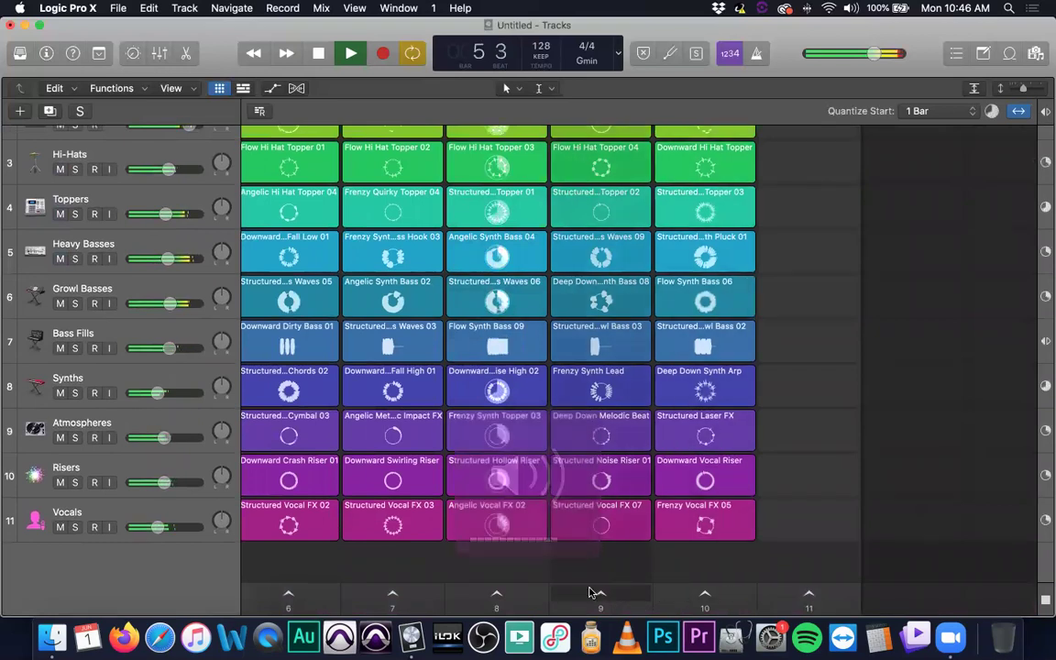
left_click(590, 593)
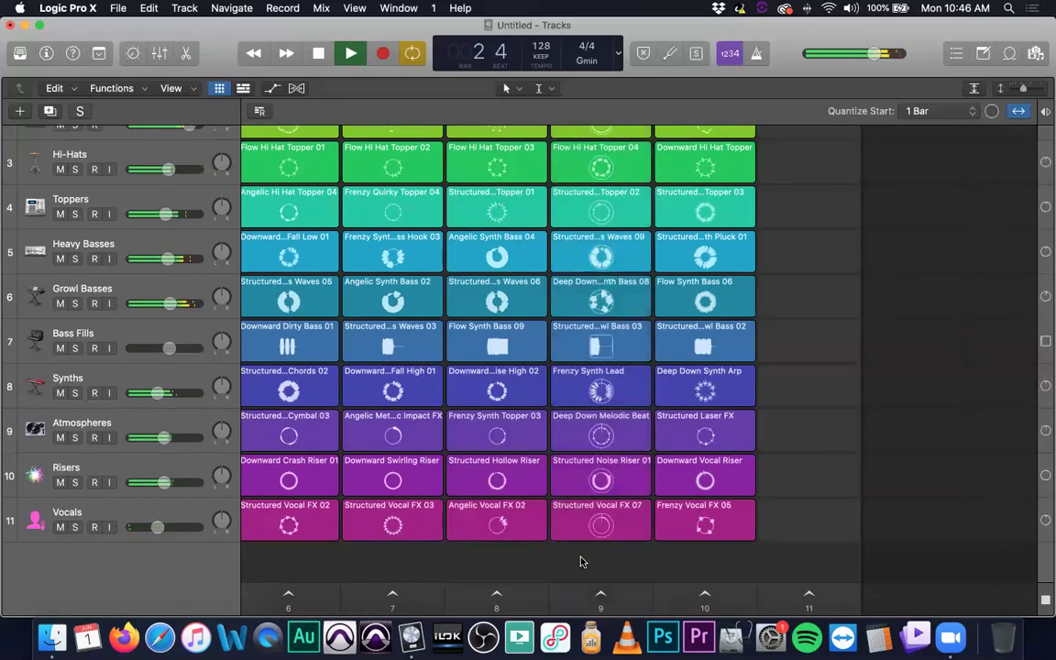
left_click(394, 596)
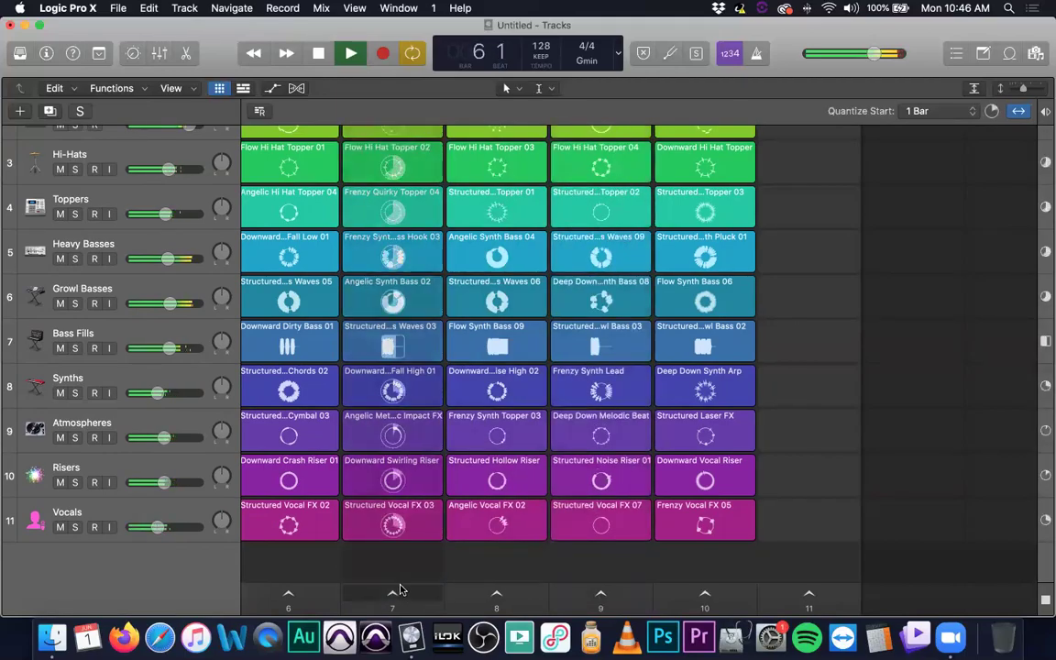
key("space")
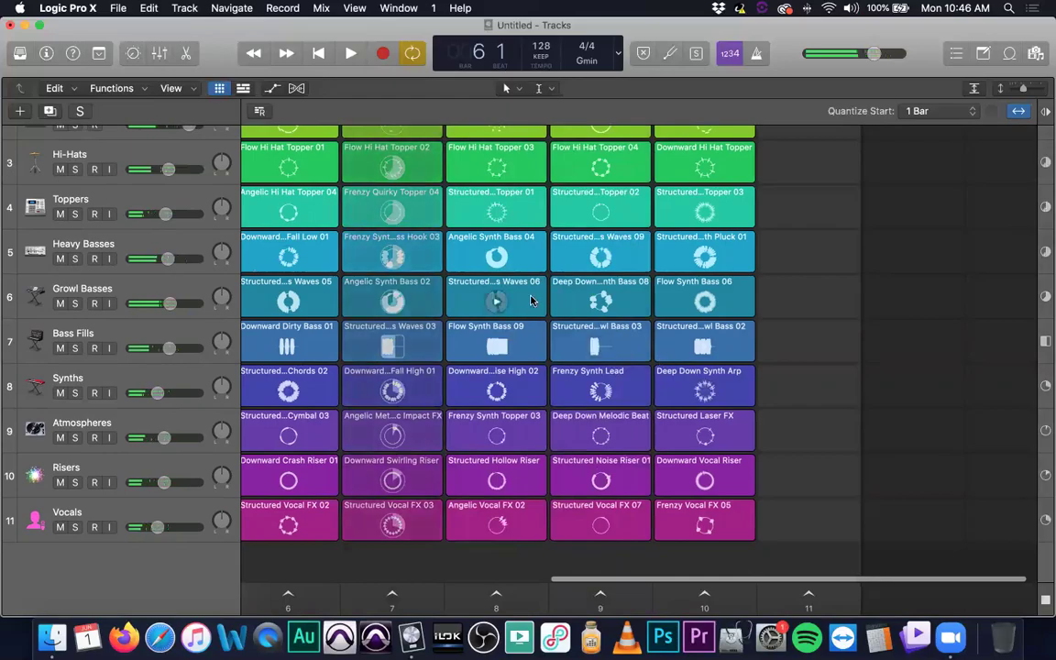
- Trigger the Frenzy Synth Chords 02 cell over scene 7, stop that cell again, and stop playback
scroll(569, 316, "left", 10)
scroll(531, 296, "left", 3)
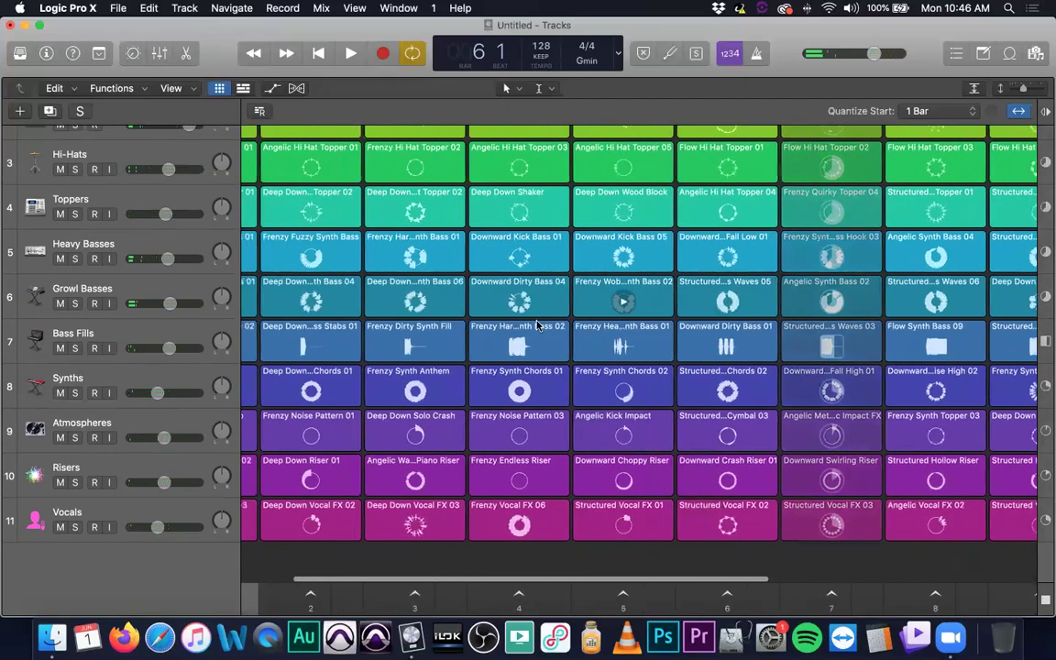
left_click(625, 394)
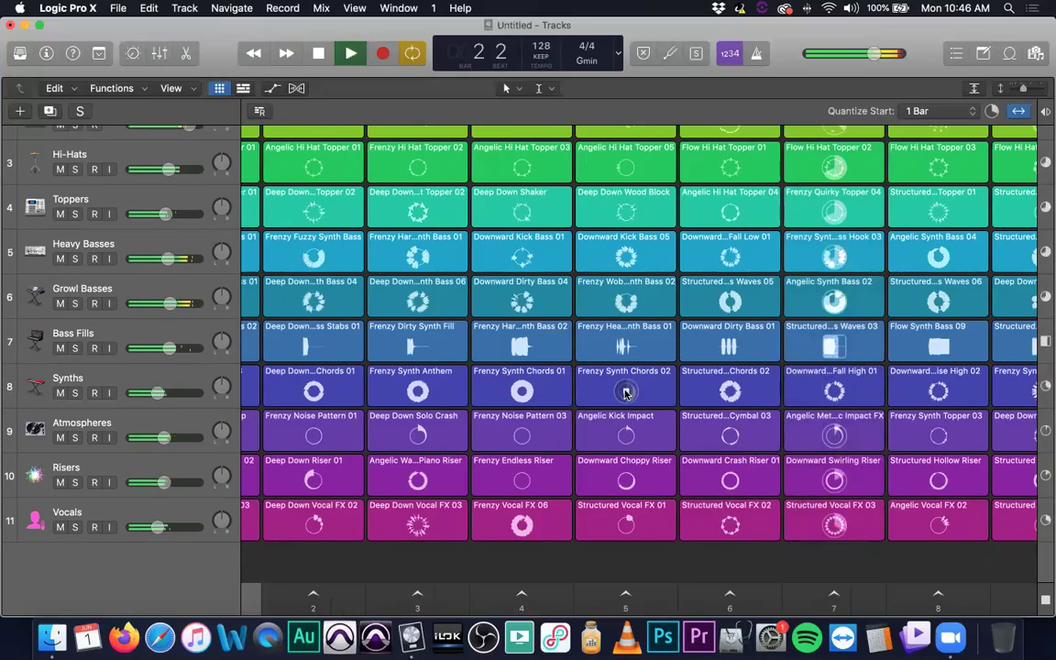
left_click(625, 394)
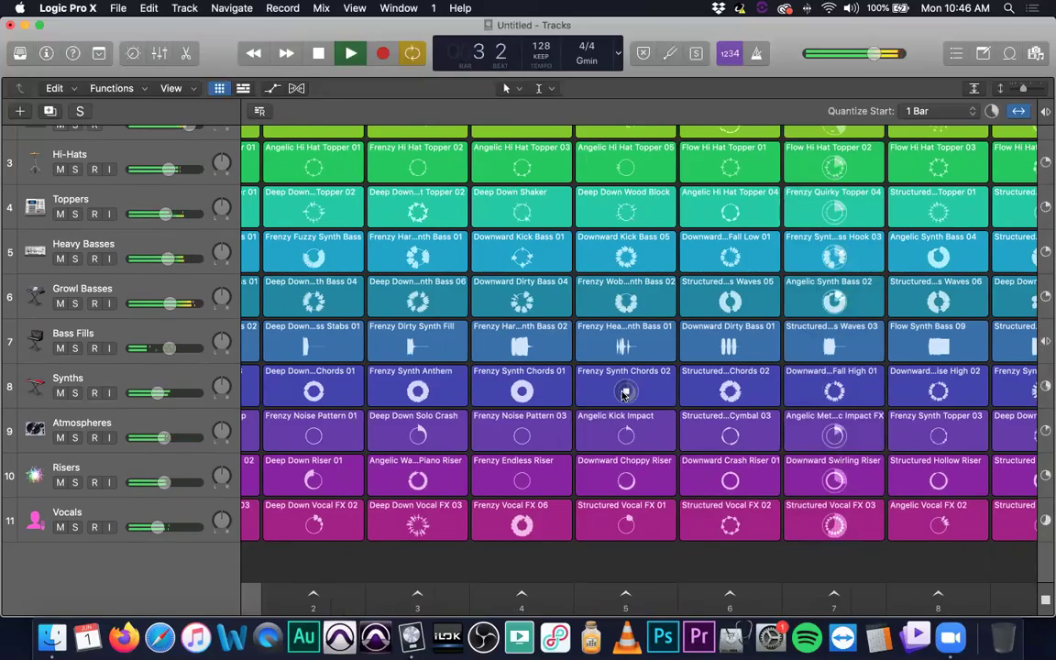
key("space")
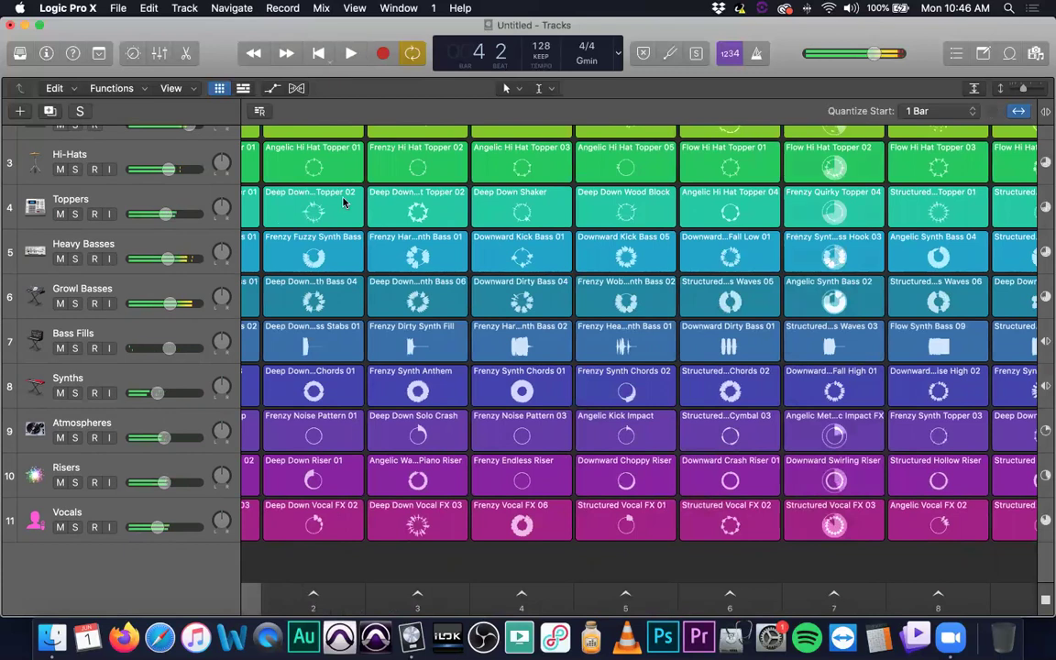
scroll(408, 348, "up", 3)
scroll(514, 364, "down", 1)
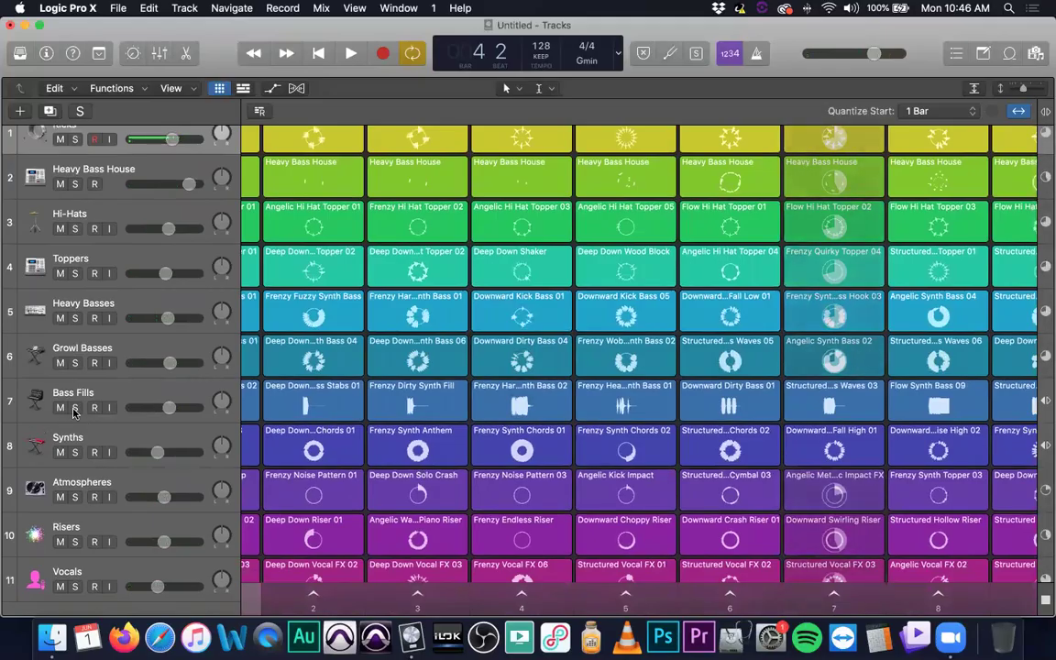
- Solo the Synths track and trigger its Deep Down Synth Chords 01, Frenzy Synth Anthem, Frenzy Synth Chords 01 and Frenzy Synth Chords 02 cells in turn
key("s")
left_click(76, 453)
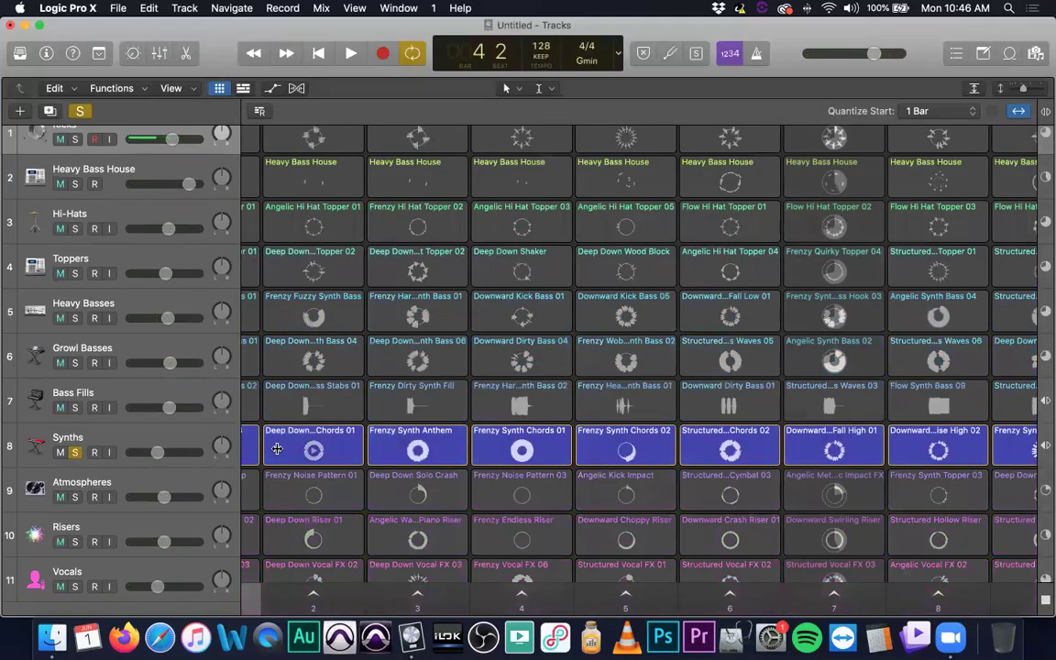
left_click(314, 450)
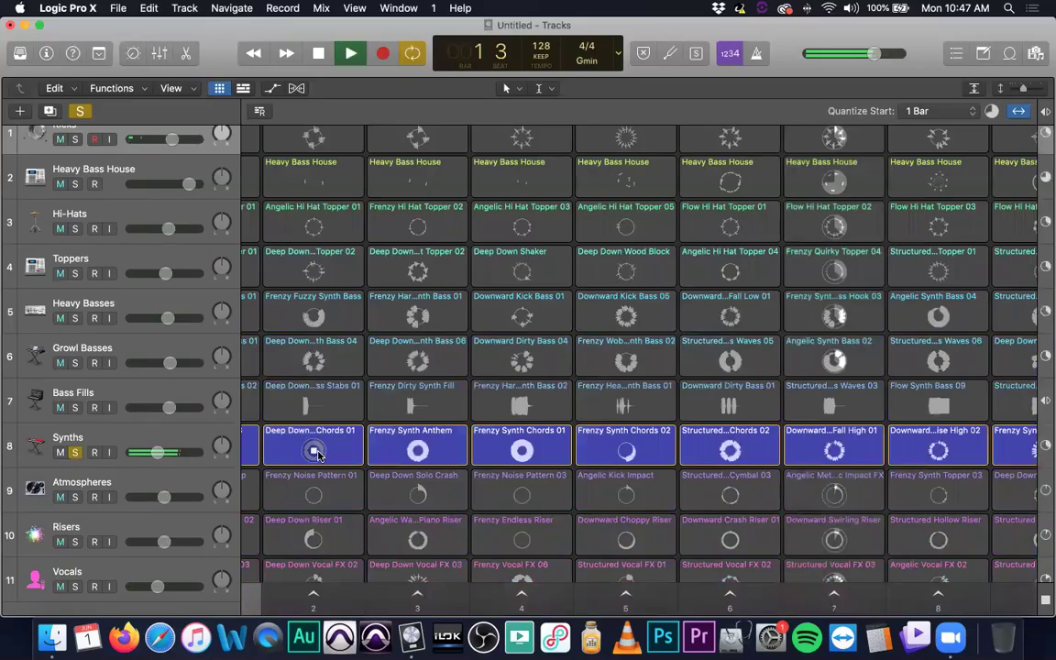
key("XF86AudioRaiseVolume")
left_click(438, 457)
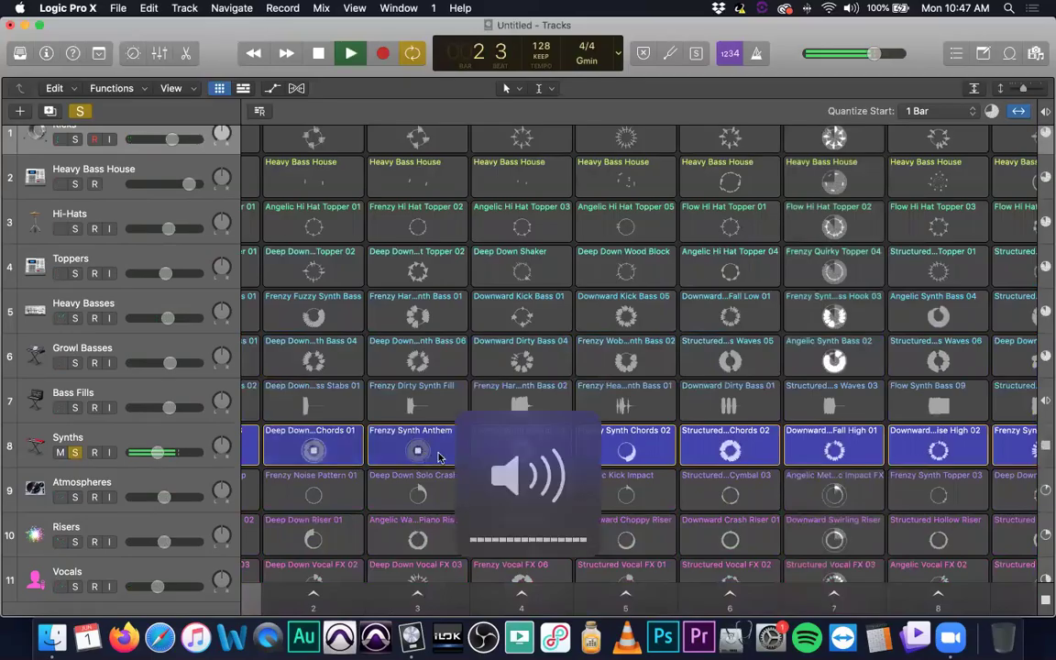
left_click(521, 450)
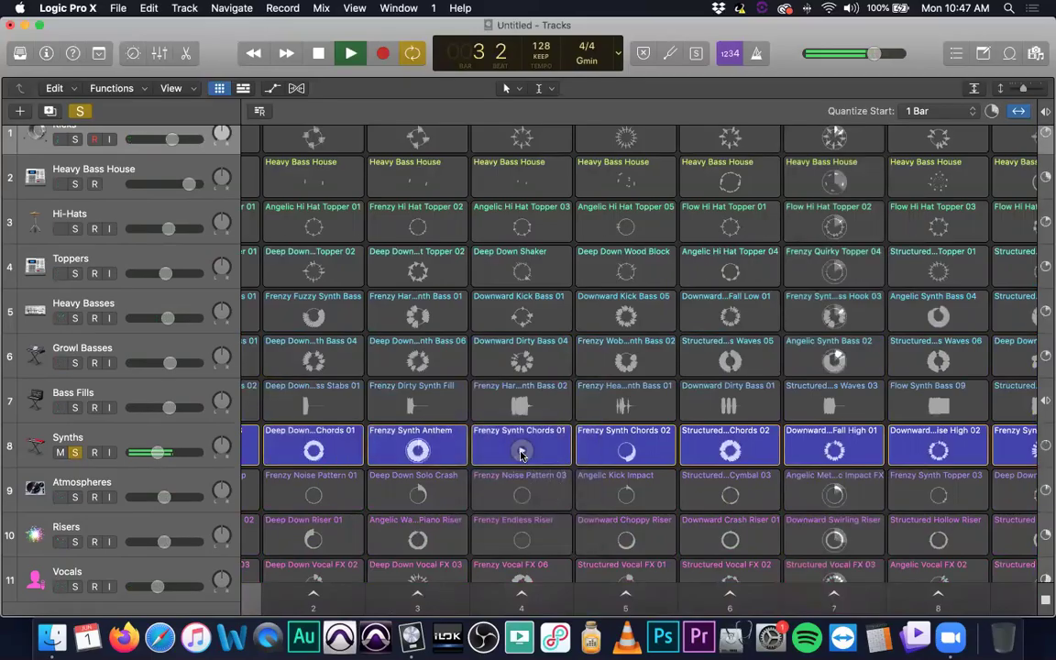
left_click(624, 450)
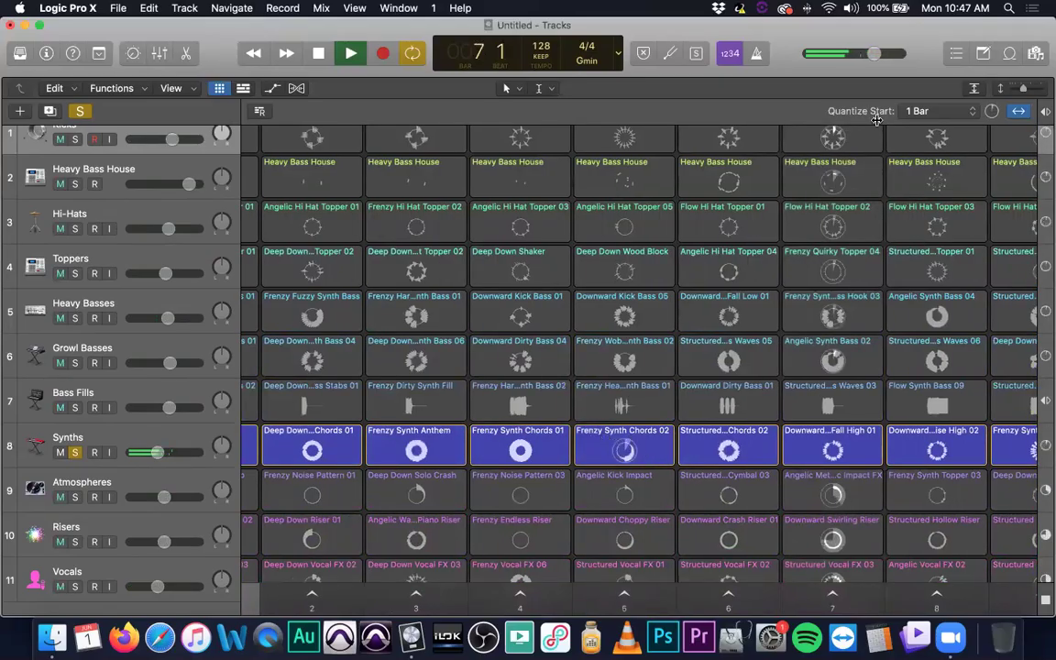
- Search the Loop Browser for "frenzy synth" and select the Frenzy Synth Chords 02 loop
left_click(1005, 53)
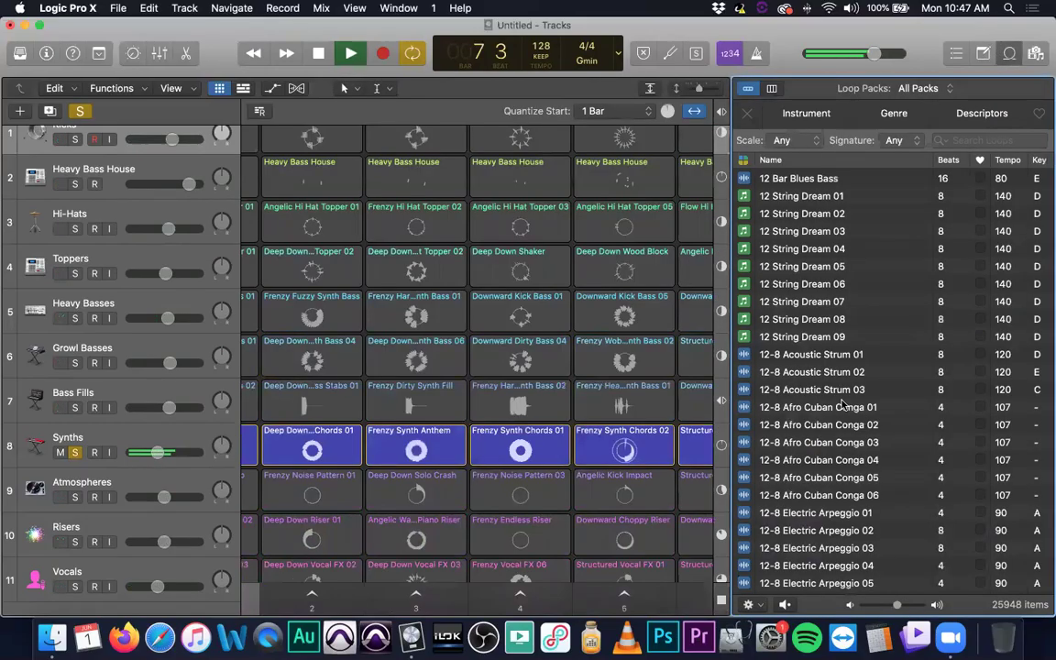
left_click(973, 139)
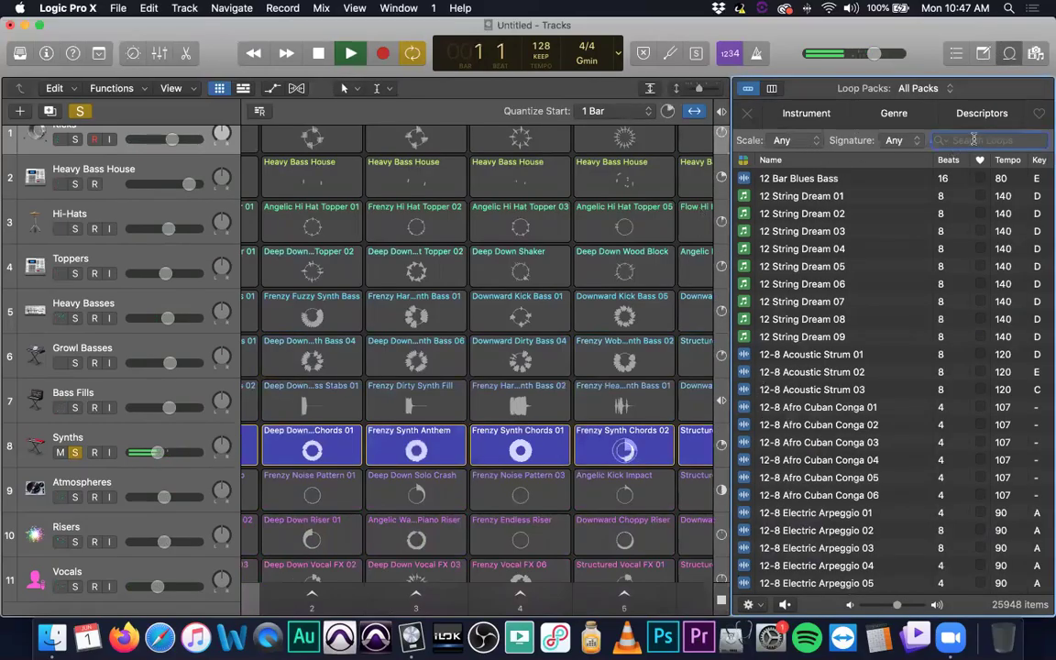
type("frenzy")
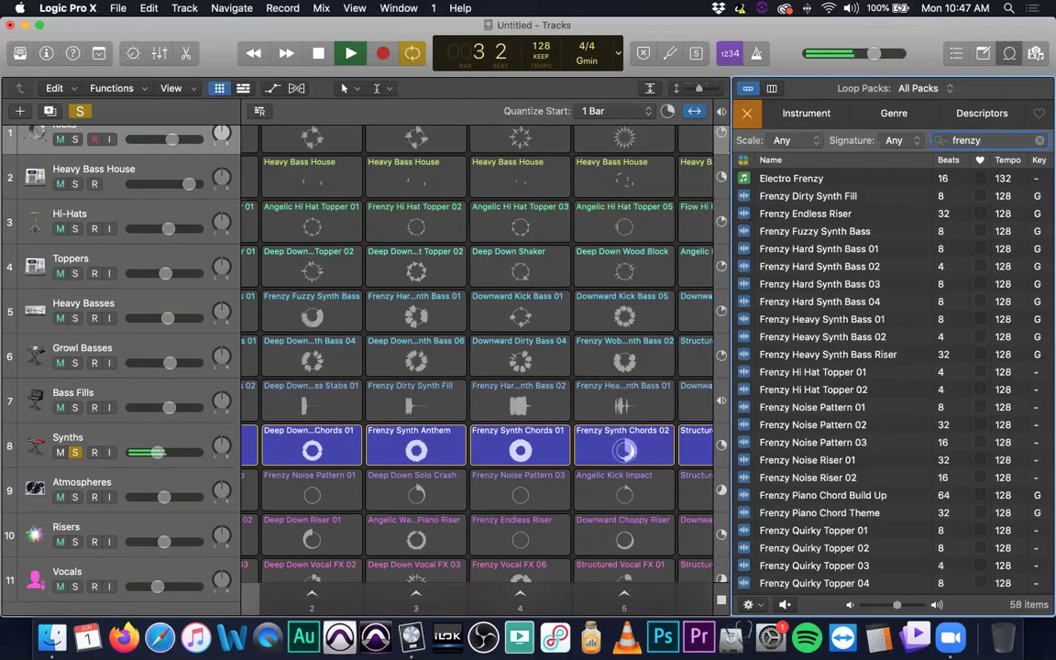
type(" synth")
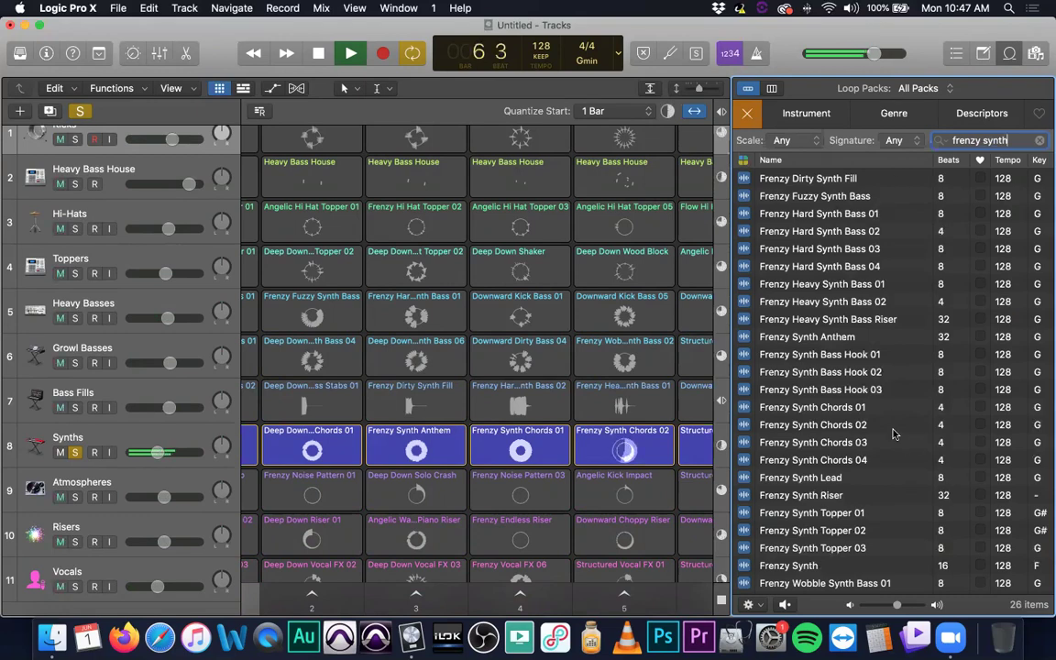
left_click(882, 427)
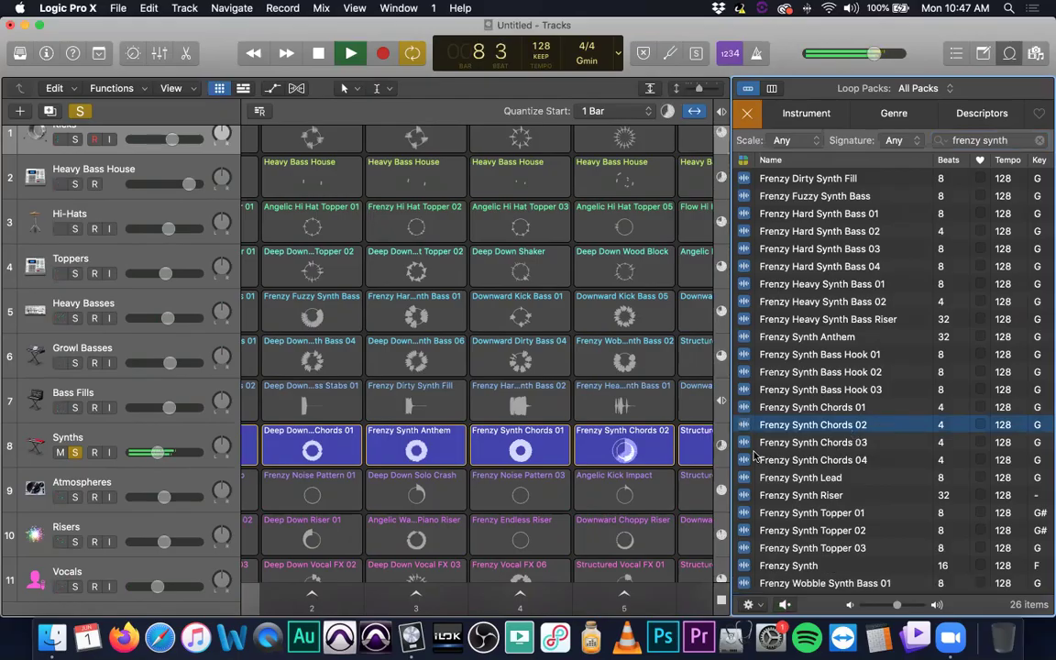
- Stop the Frenzy Synth Chords 02 cell, unsolo the Synths track and close the Loop Browser
left_click(630, 451)
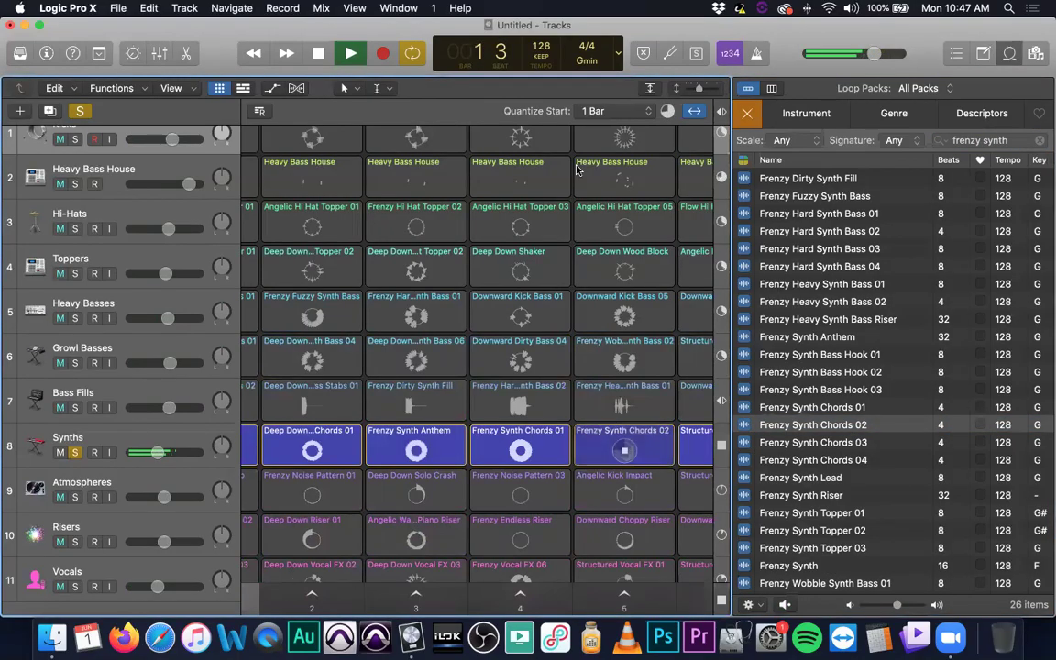
left_click(74, 452)
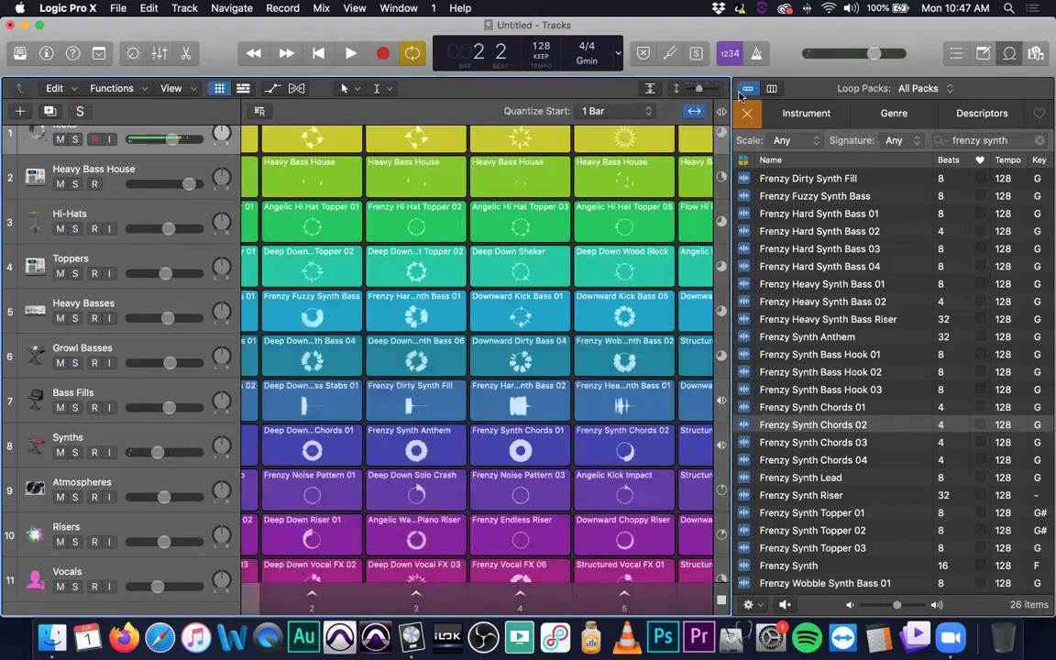
left_click(1009, 54)
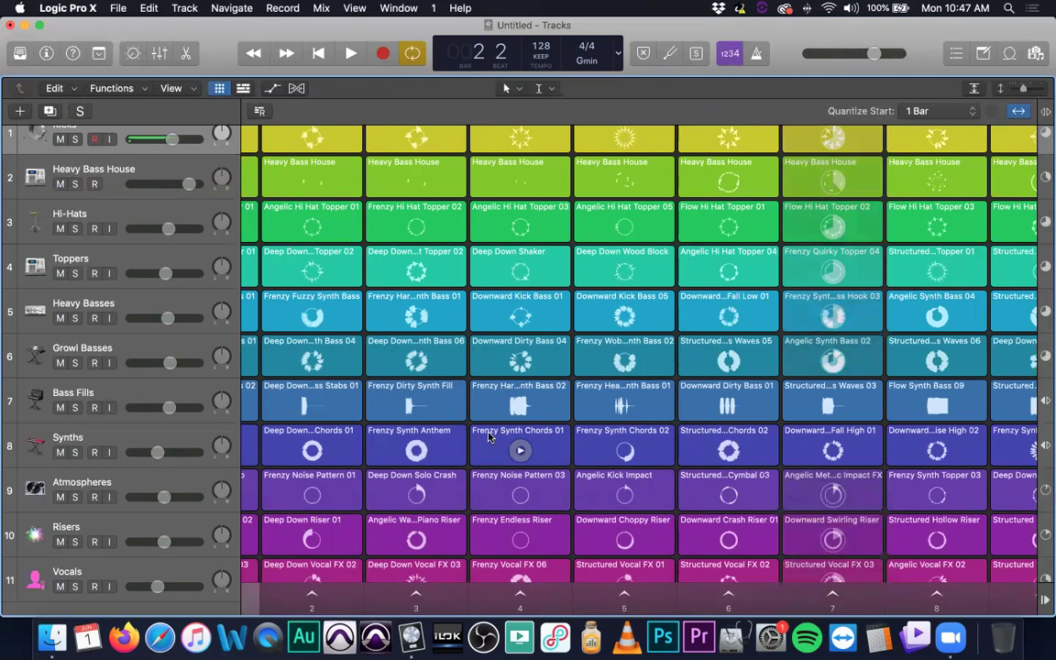
- Close the untitled Live Loops project and open the recent project BGWIG
scroll(488, 438, "up", 5)
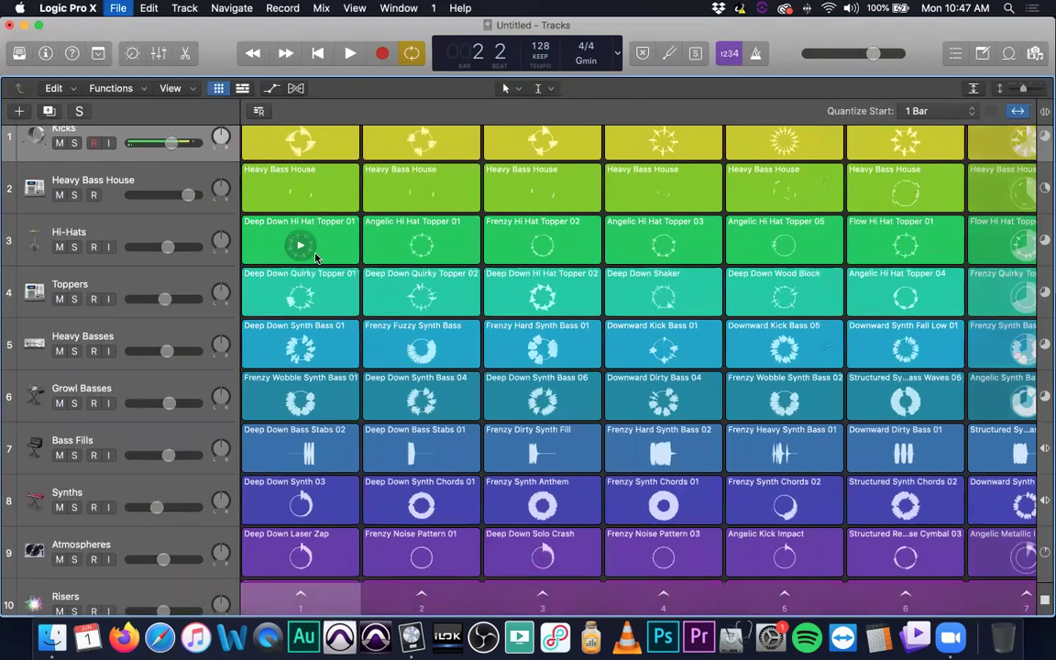
key("super+w")
left_click(480, 228)
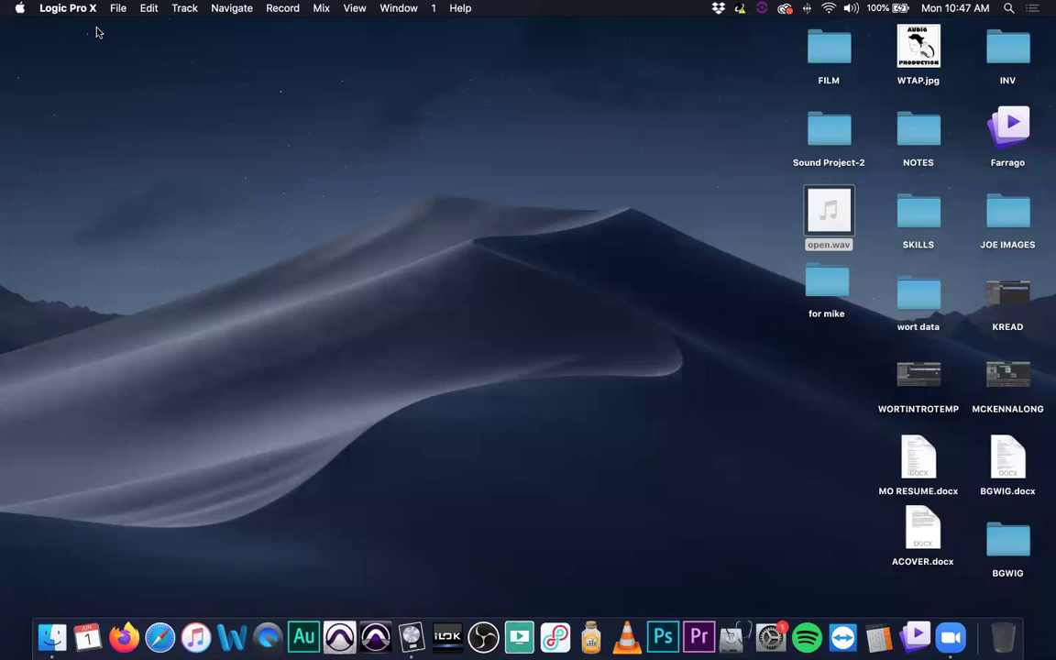
left_click(118, 8)
mouse_move(222, 70)
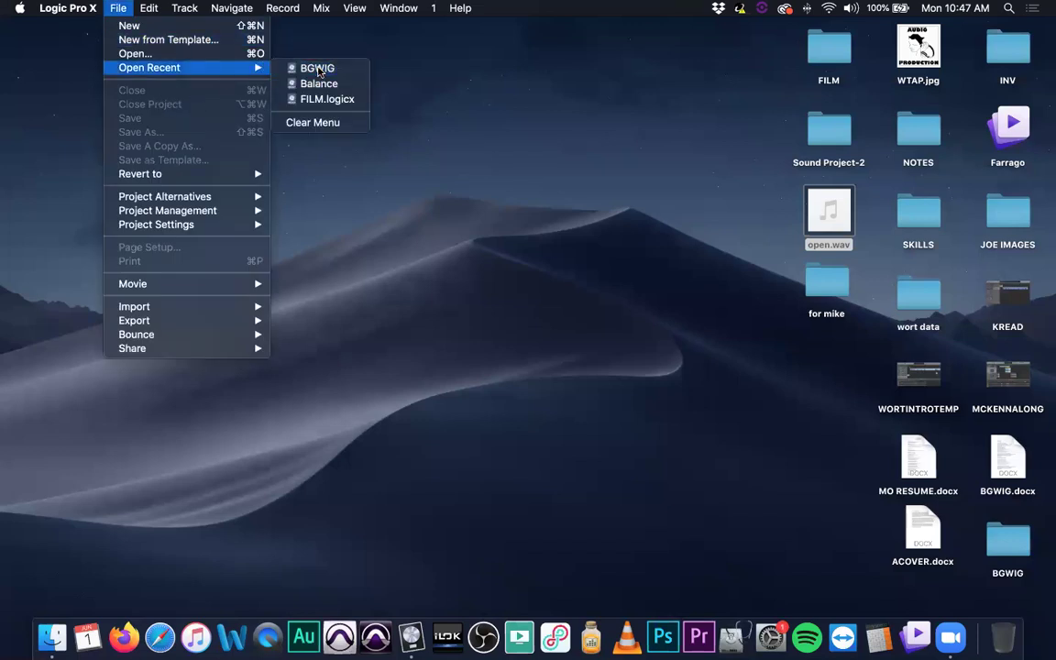
left_click(317, 69)
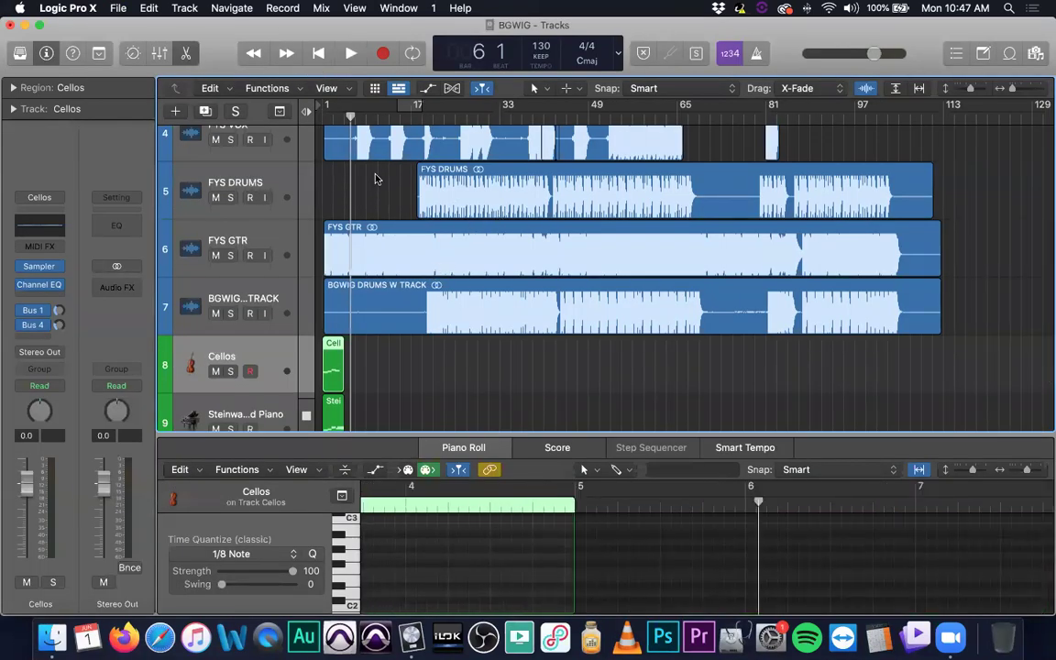
- Look over the BGWIG arrangement and show the Live Loops grid alongside the Tracks area
scroll(375, 179, "up", 5)
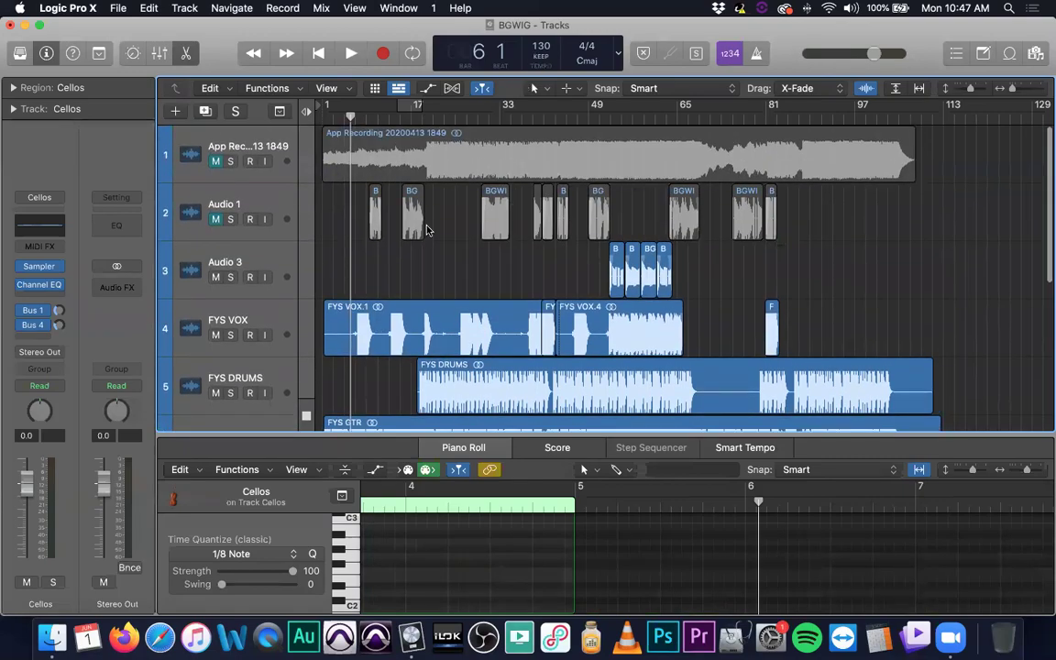
scroll(357, 218, "down", 6)
scroll(397, 213, "up", 5)
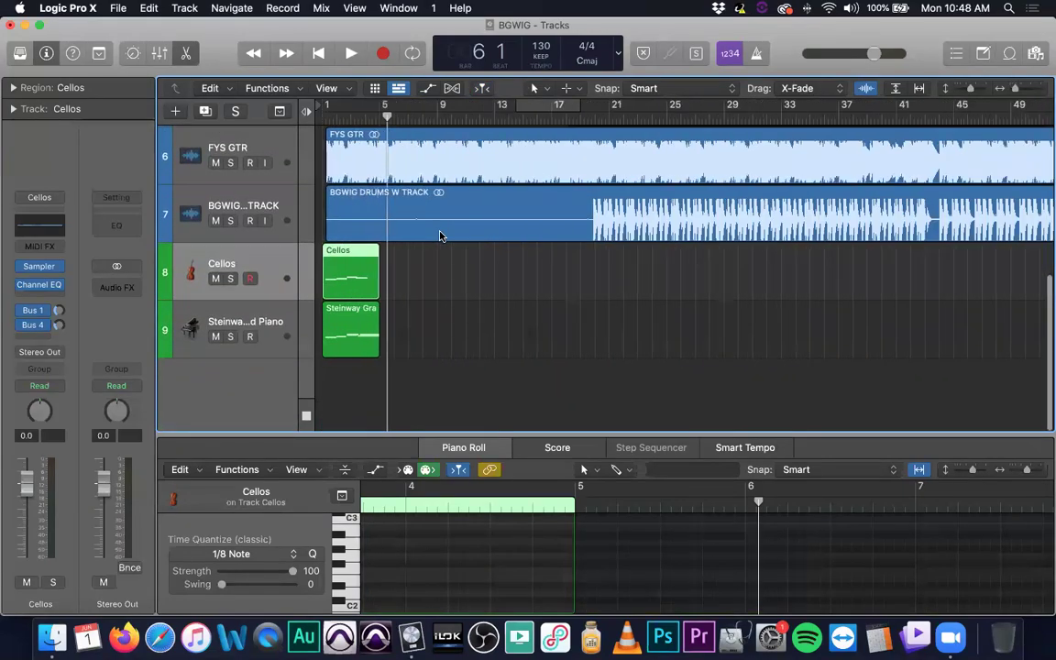
scroll(448, 234, "up", 1)
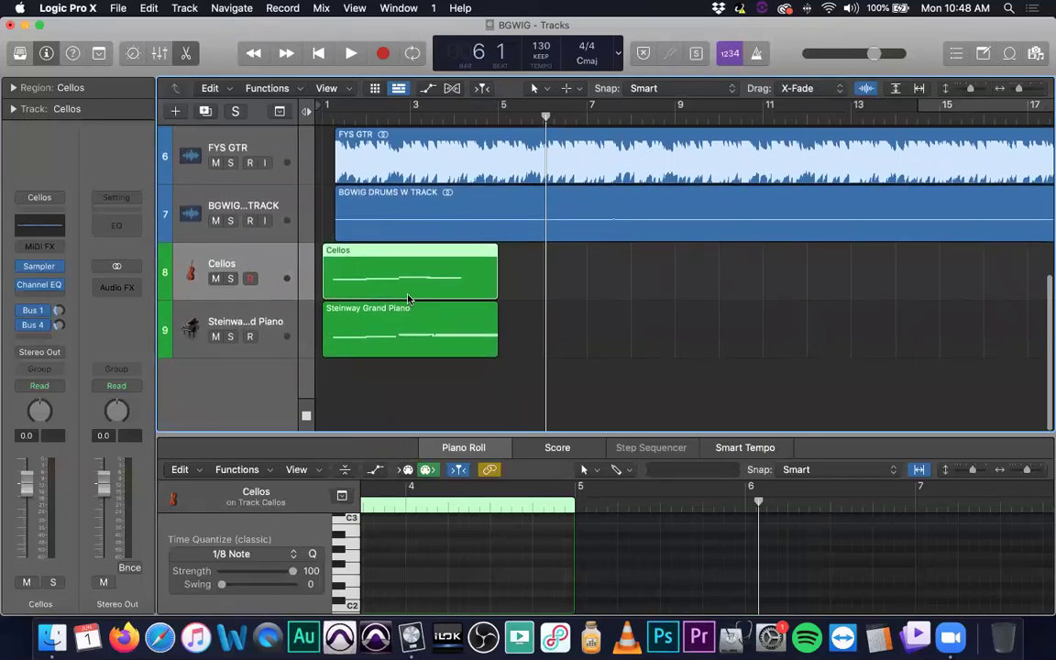
left_click(376, 89)
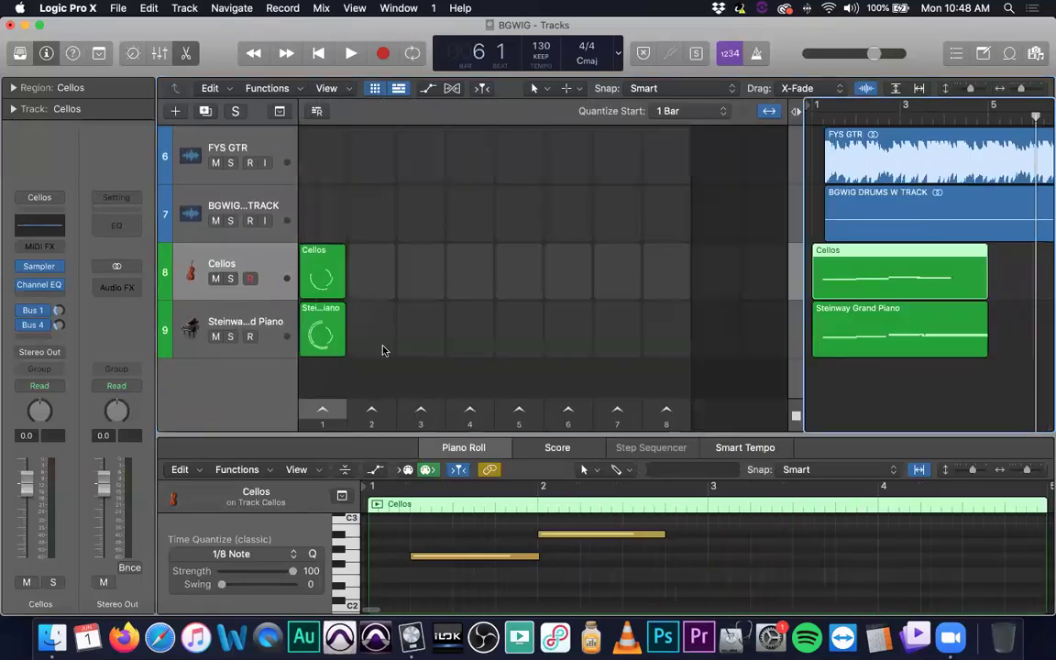
- Compare the timeline regions with the Cellos and Steinway Grand Piano cells in the grid, and dismiss the security notification
scroll(856, 293, "up", 5)
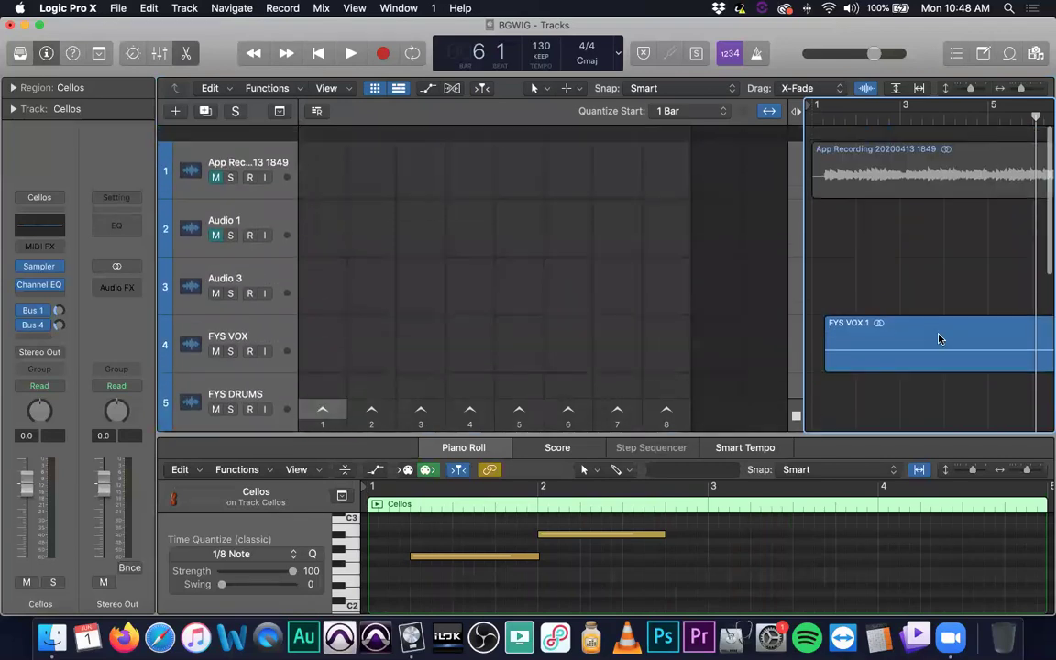
scroll(900, 236, "left", 2)
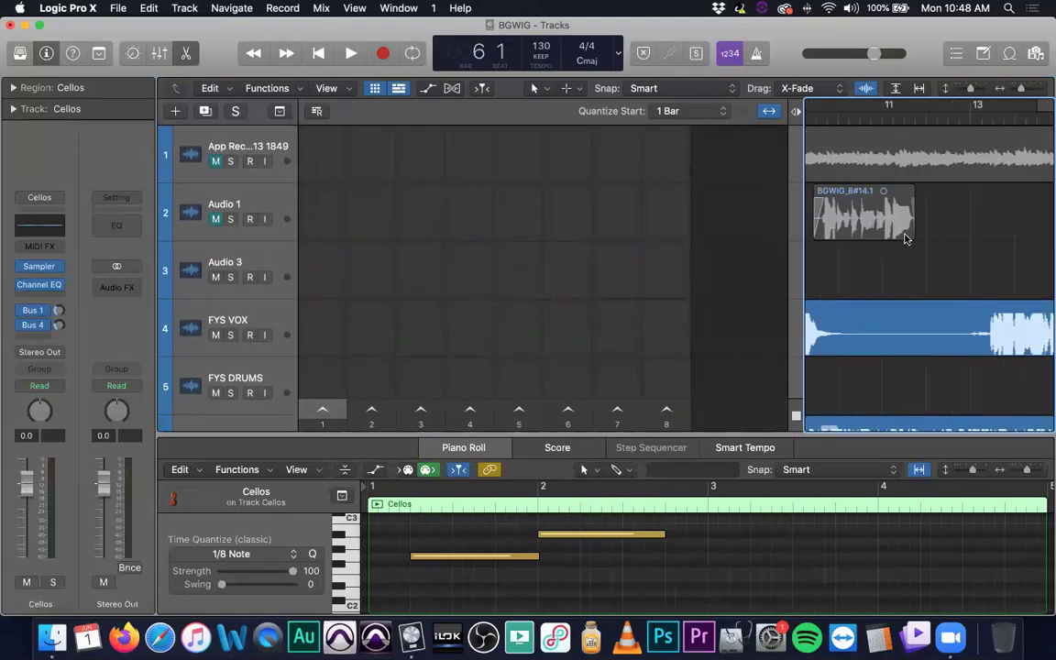
scroll(910, 237, "down", 3)
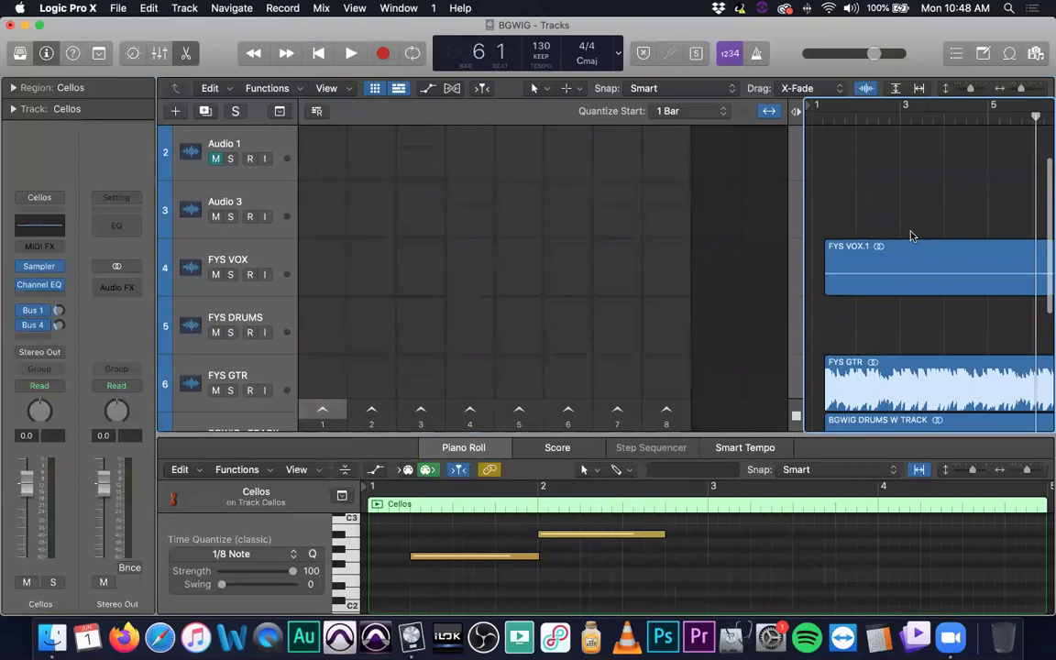
scroll(901, 250, "down", 1)
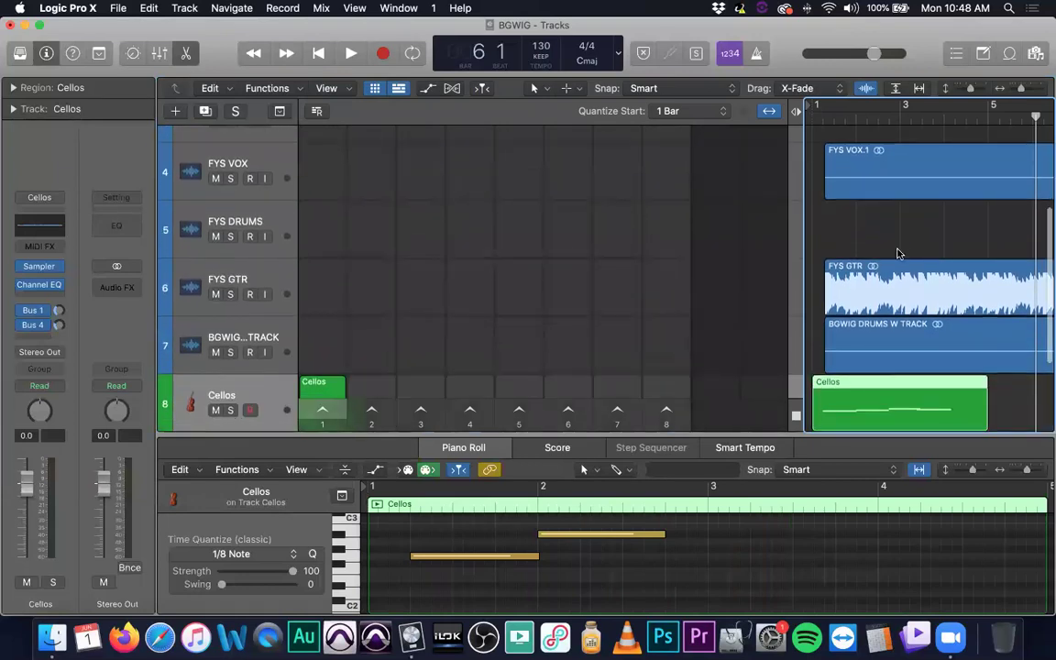
scroll(898, 254, "down", 2)
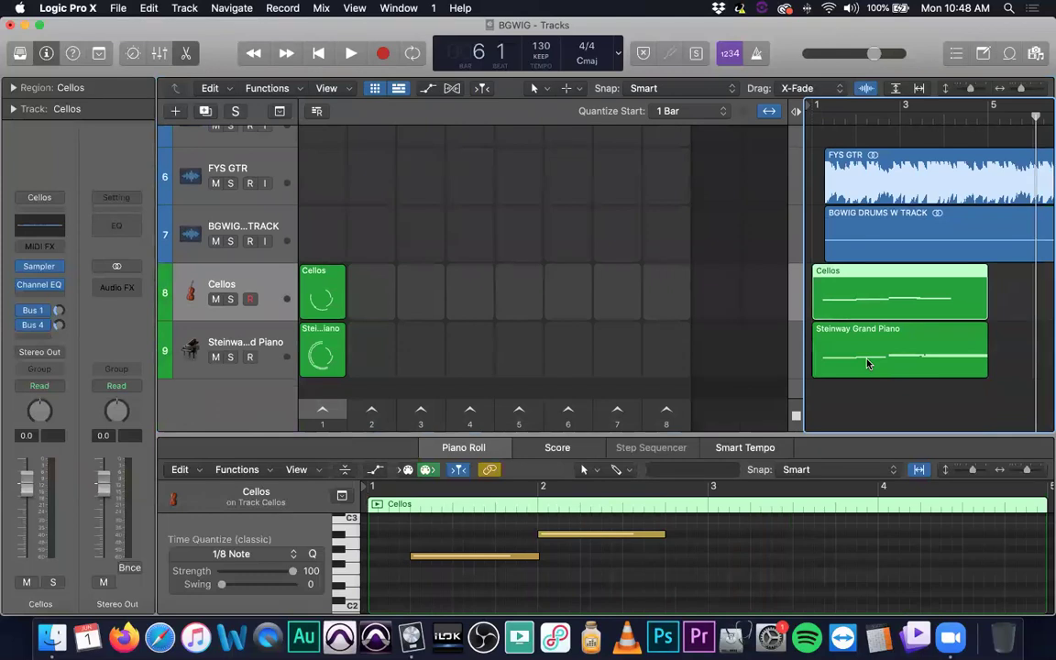
scroll(896, 300, "up", 1)
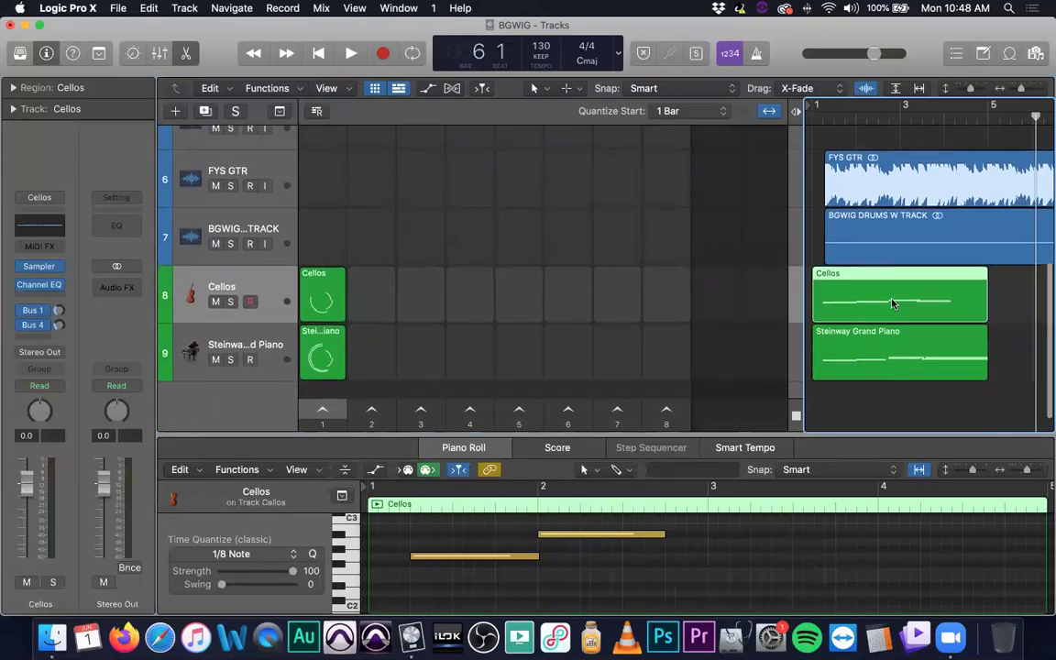
mouse_move(330, 309)
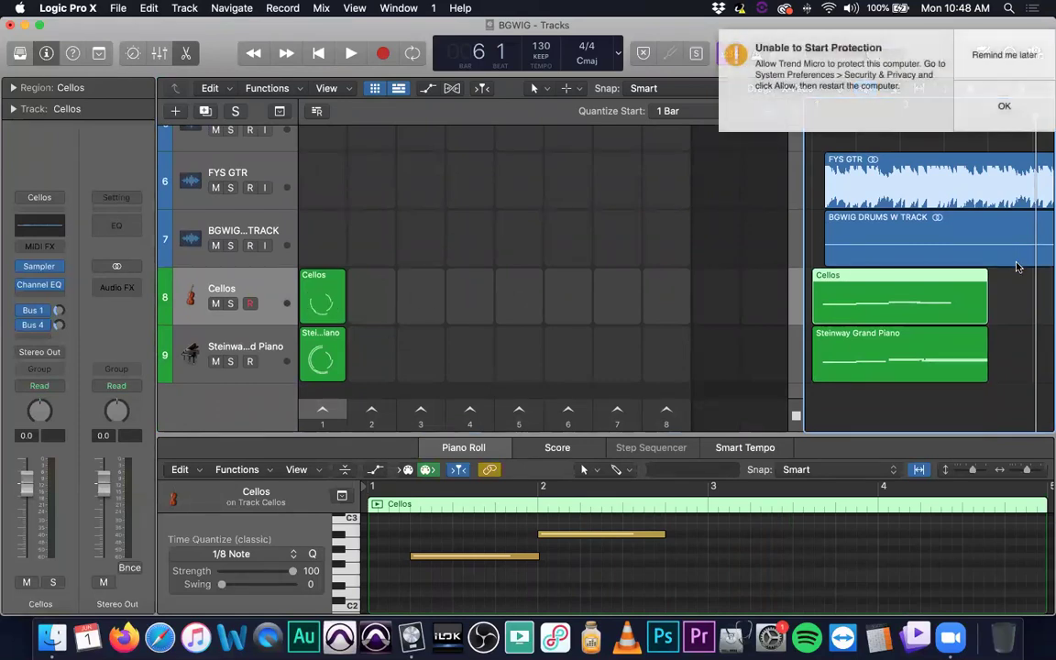
left_click(323, 305)
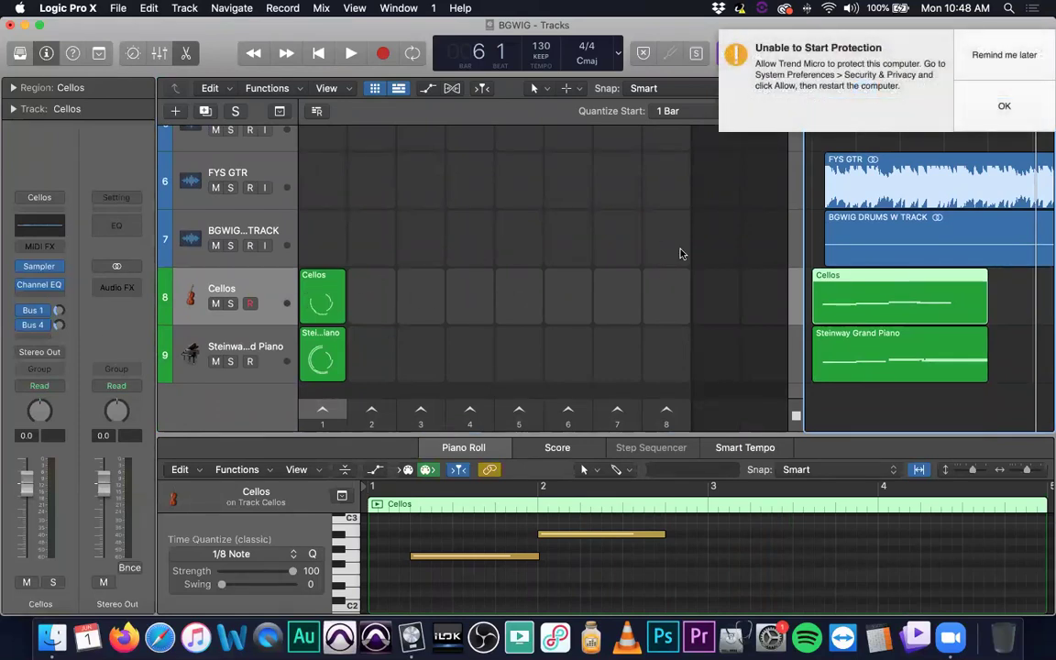
left_click(984, 68)
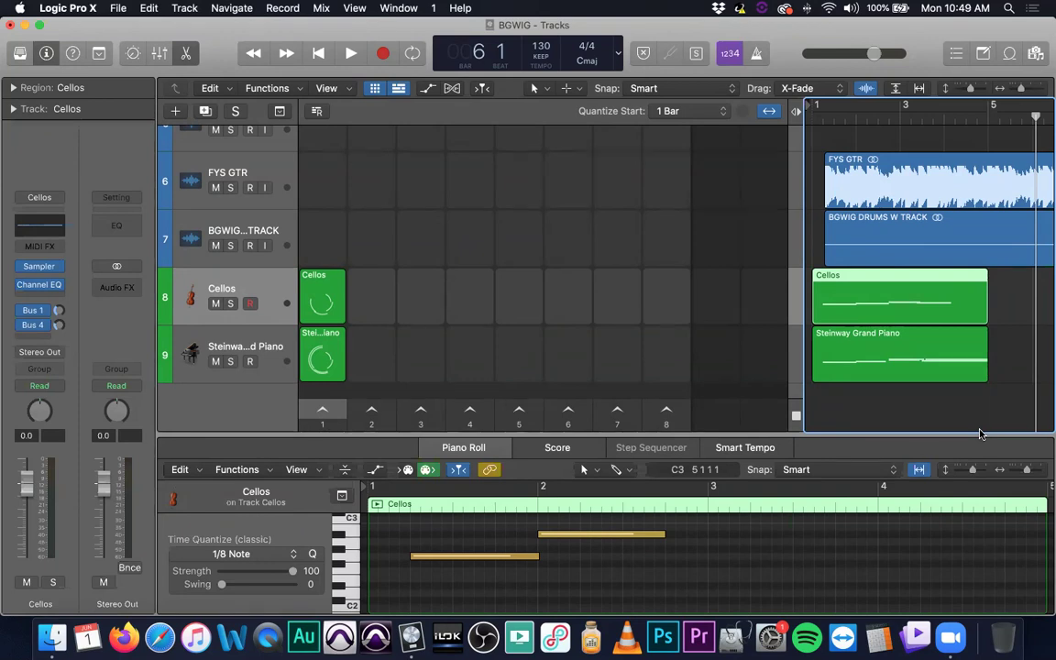
- Play scene 1 at a raised system volume until playback is stopped, and hide the Live Loops grid
left_click(323, 411)
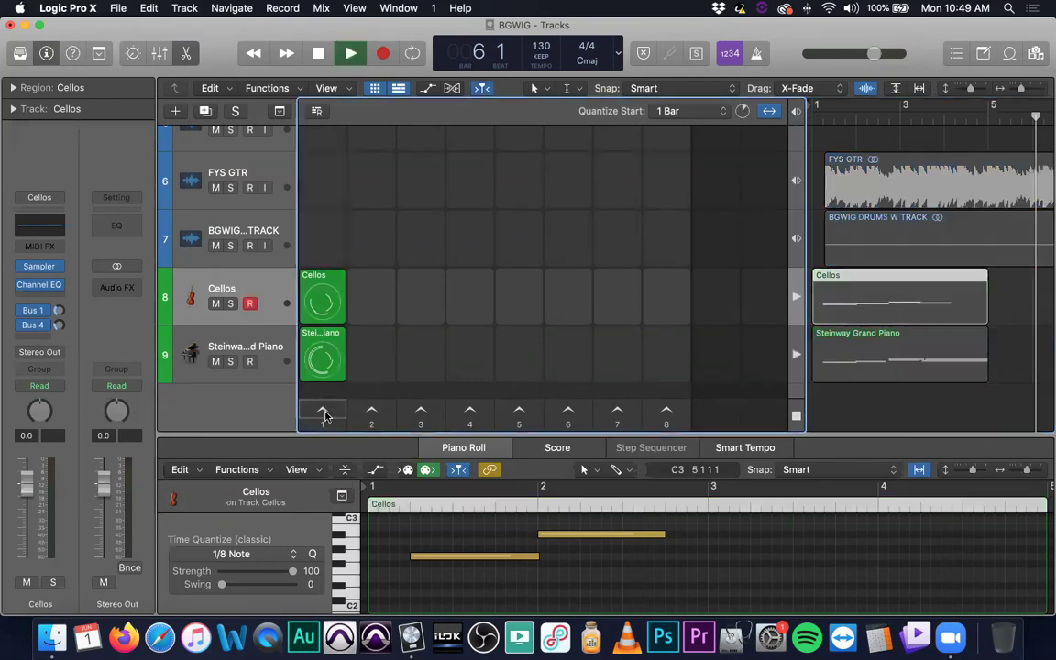
key("XF86AudioRaiseVolume")
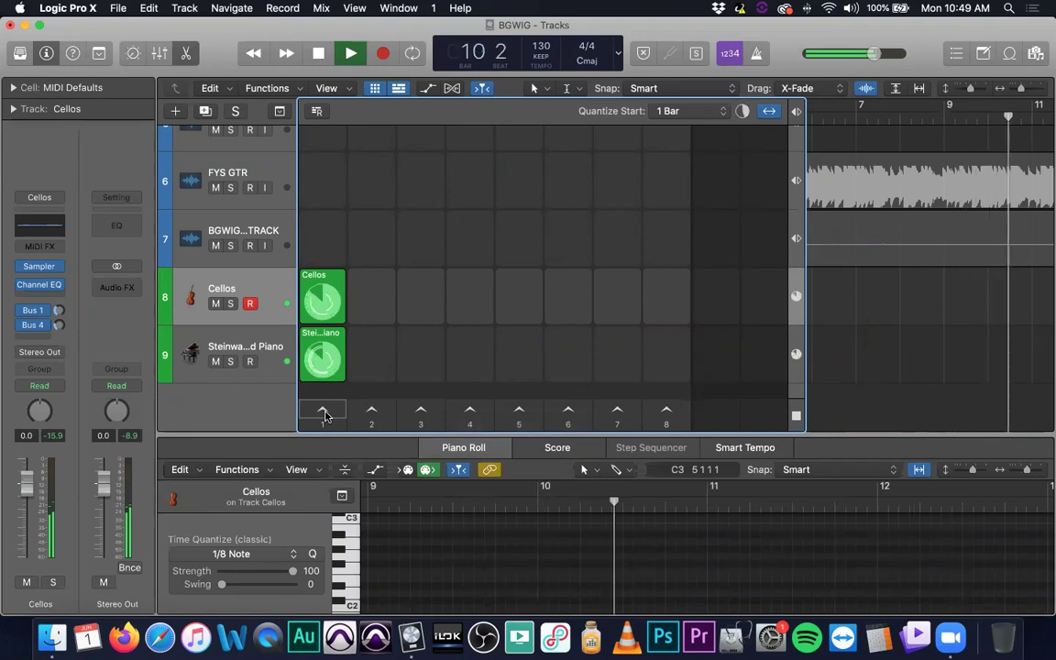
key("space")
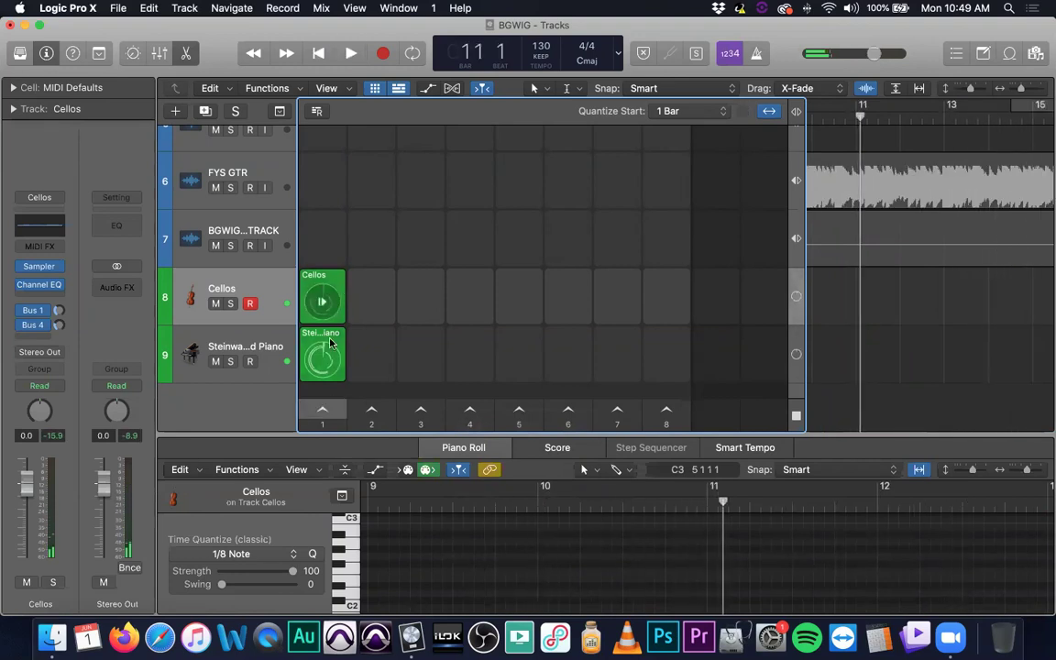
scroll(936, 327, "left", 10)
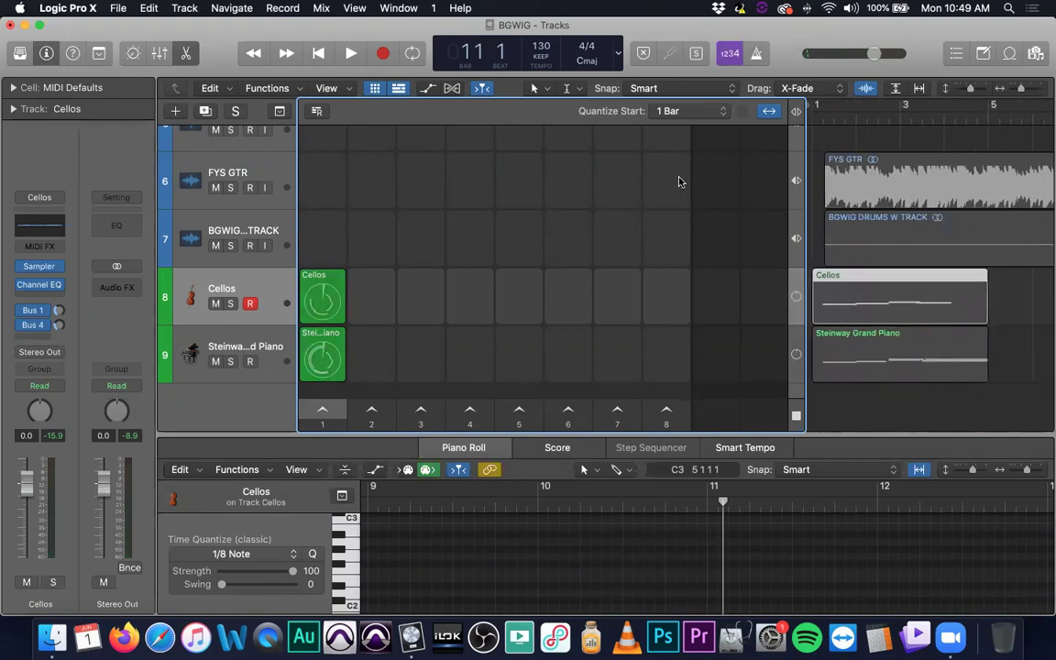
left_click(376, 89)
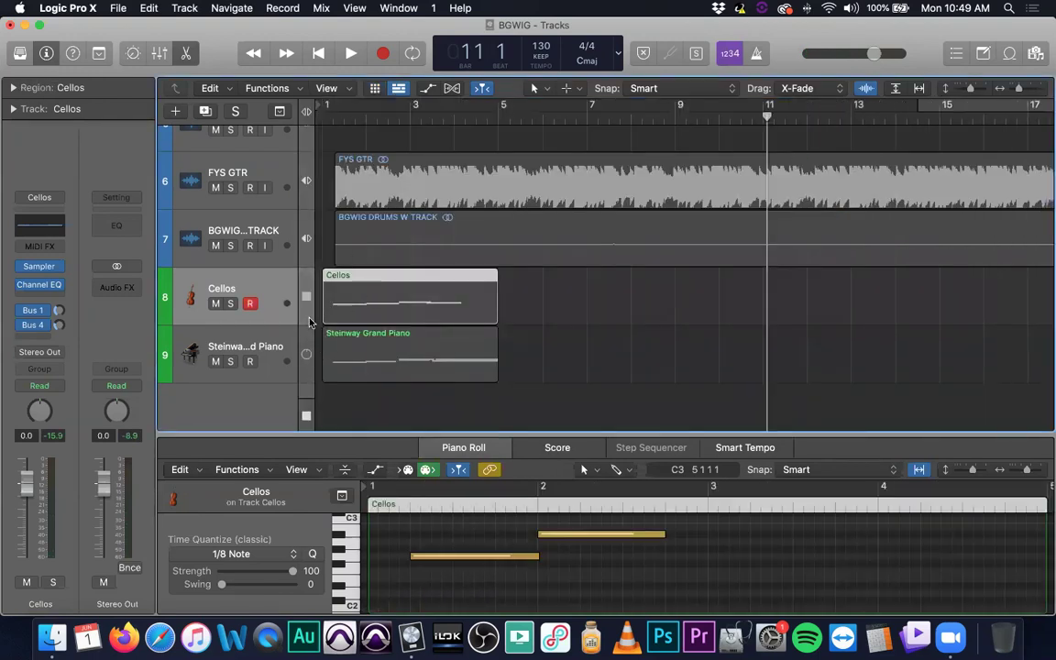
- Switch the Cellos, Steinway Grand Piano, BGWIG drums, FYS GTR and FYS VOX tracks back to playing their timeline regions
left_click(306, 296)
left_click(306, 354)
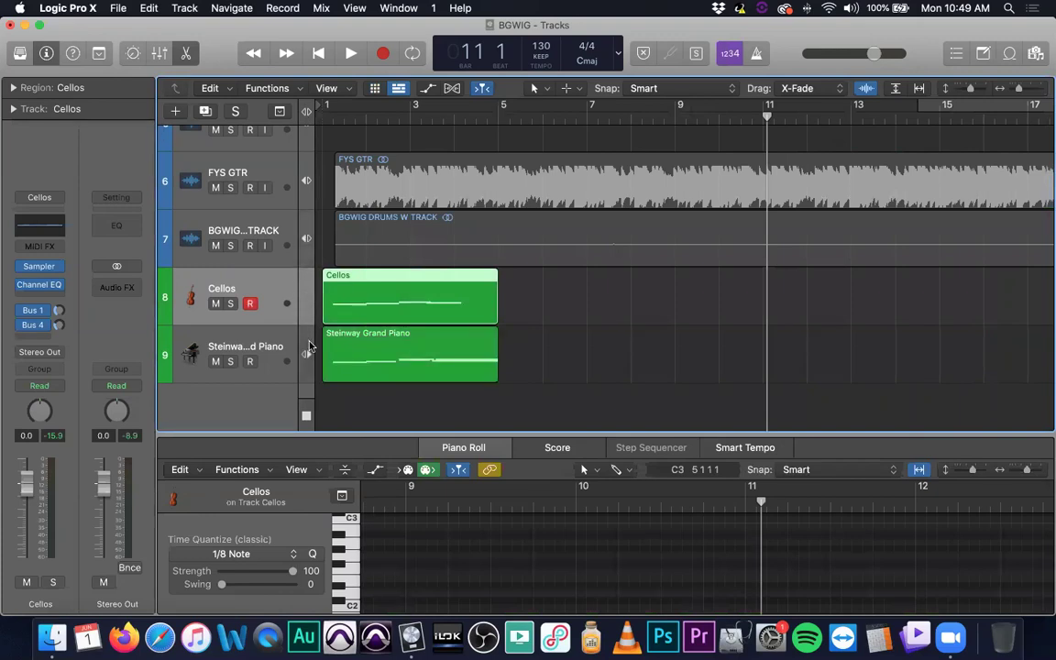
scroll(303, 321, "up", 2)
left_click(306, 291)
left_click(306, 234)
scroll(318, 275, "up", 4)
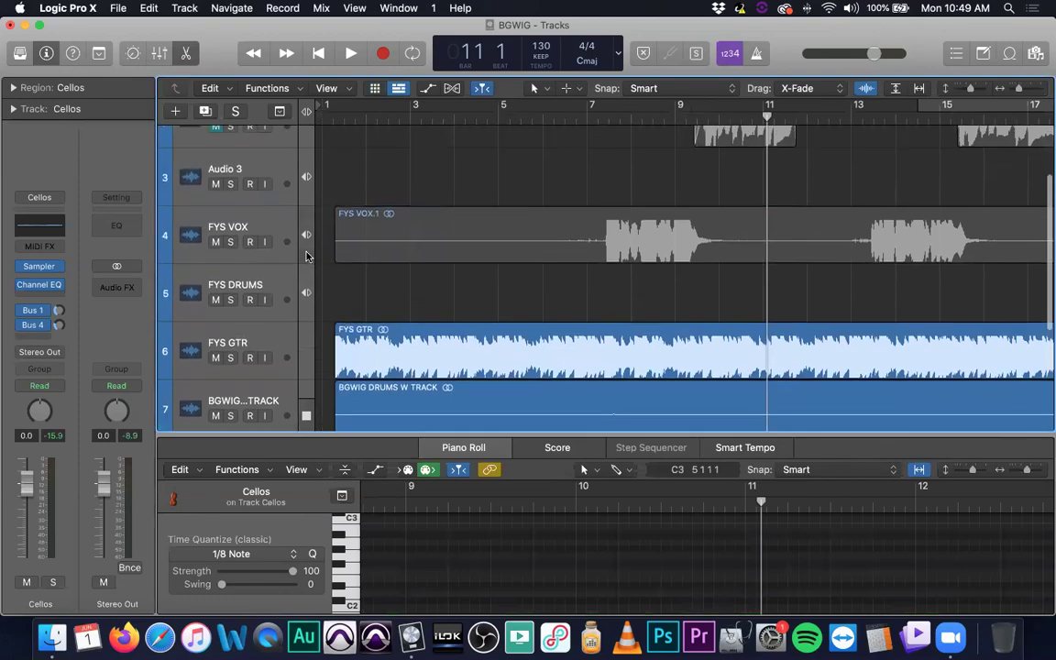
left_click(307, 235)
scroll(307, 263, "up", 3)
scroll(307, 263, "down", 6)
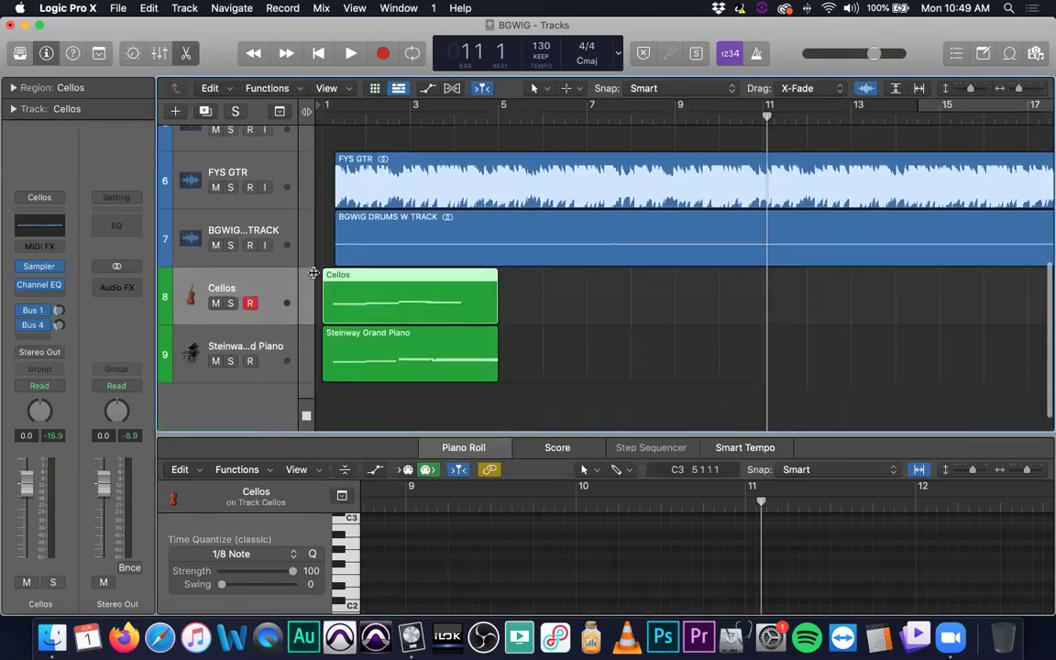
- Play the arrangement from the beginning to the end of bar 4 and stop playback
key("Return")
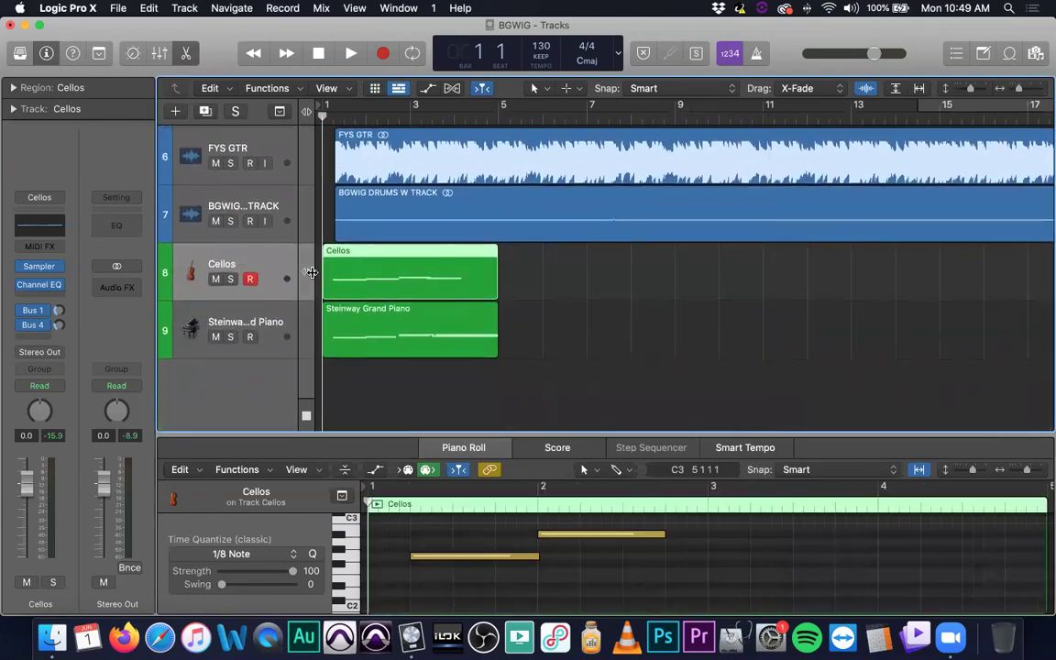
key("space")
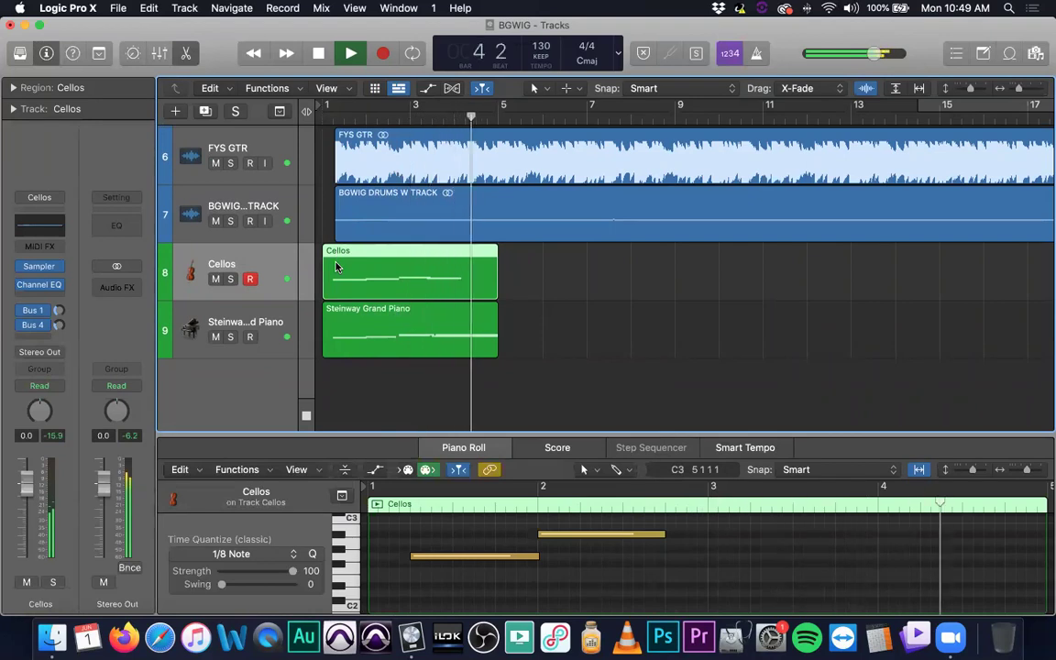
key("space")
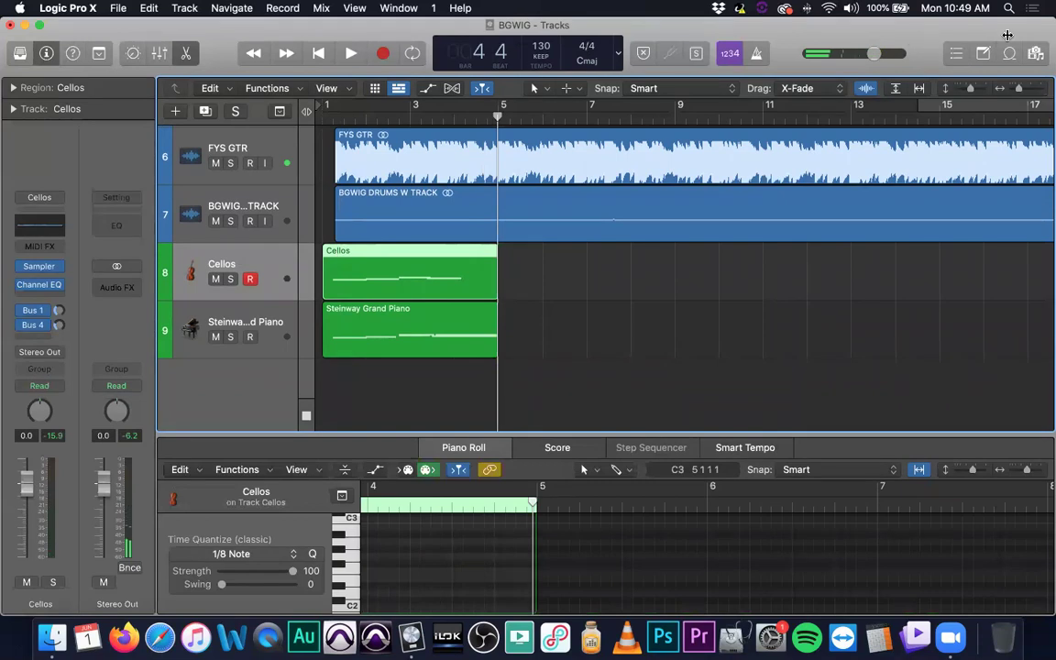
- Set the project tempo to 128 and play the first bars of the arrangement from the beginning
left_click_drag(1006, 35, 1010, 102)
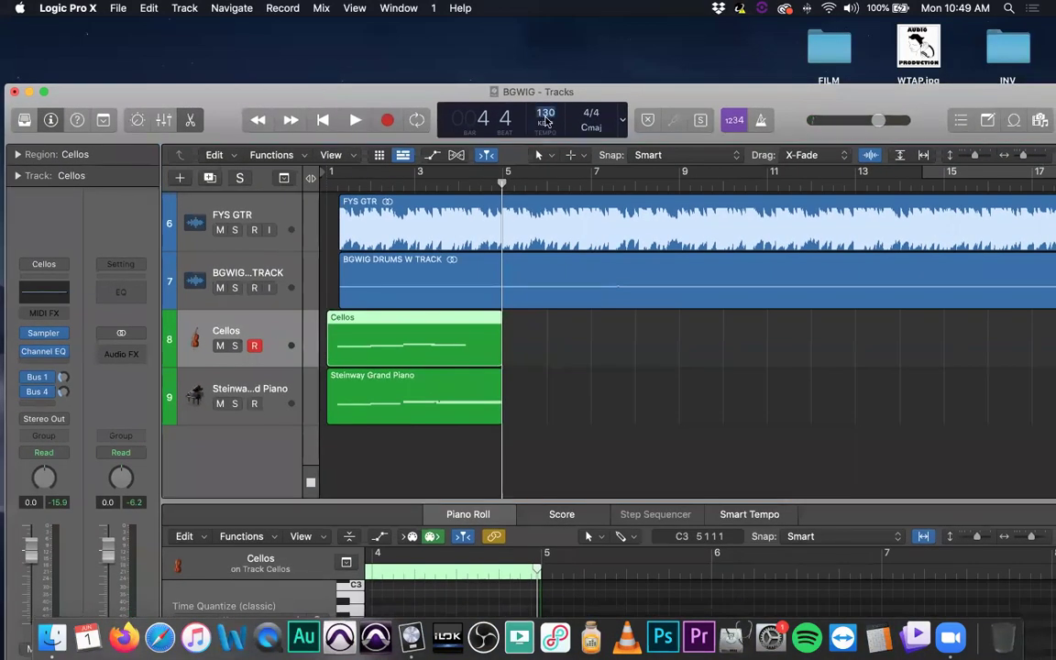
left_click_drag(546, 112, 540, 29)
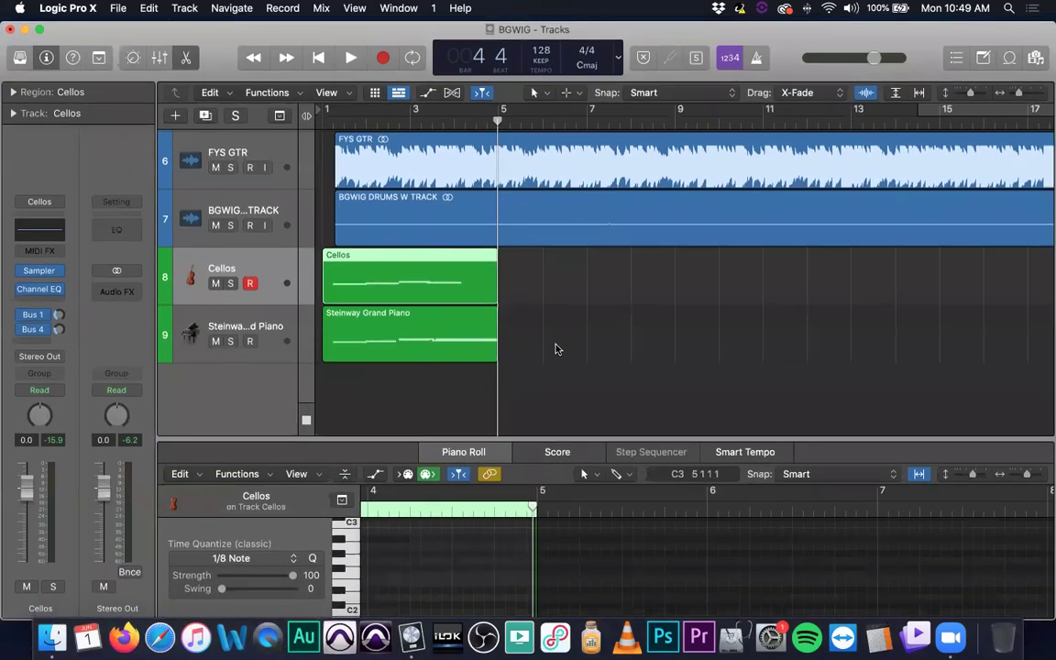
key("Return")
key("space")
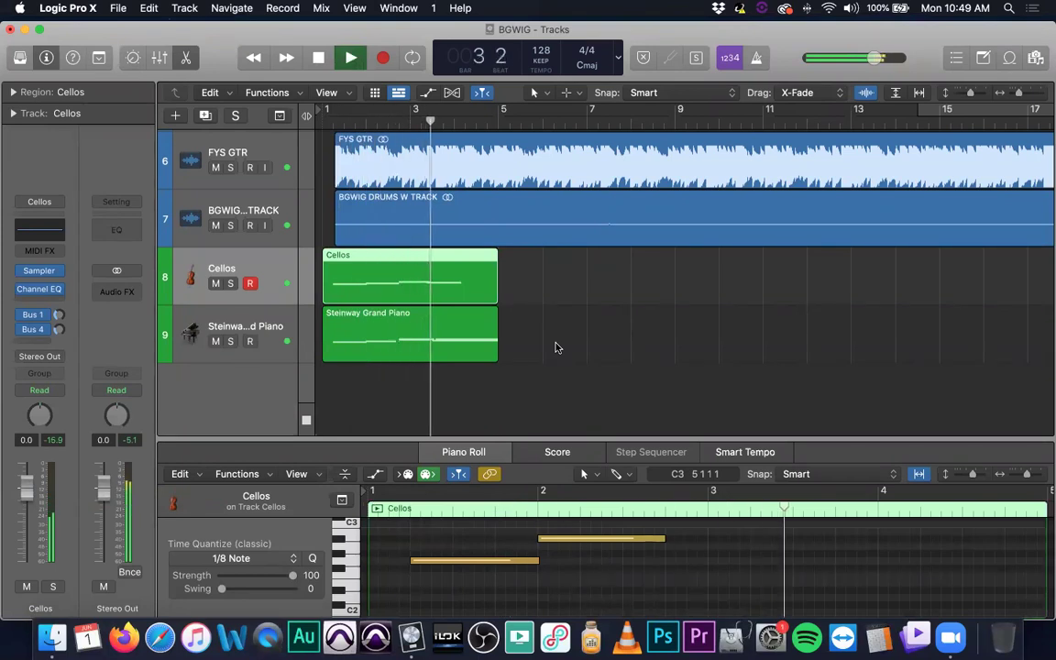
key("space")
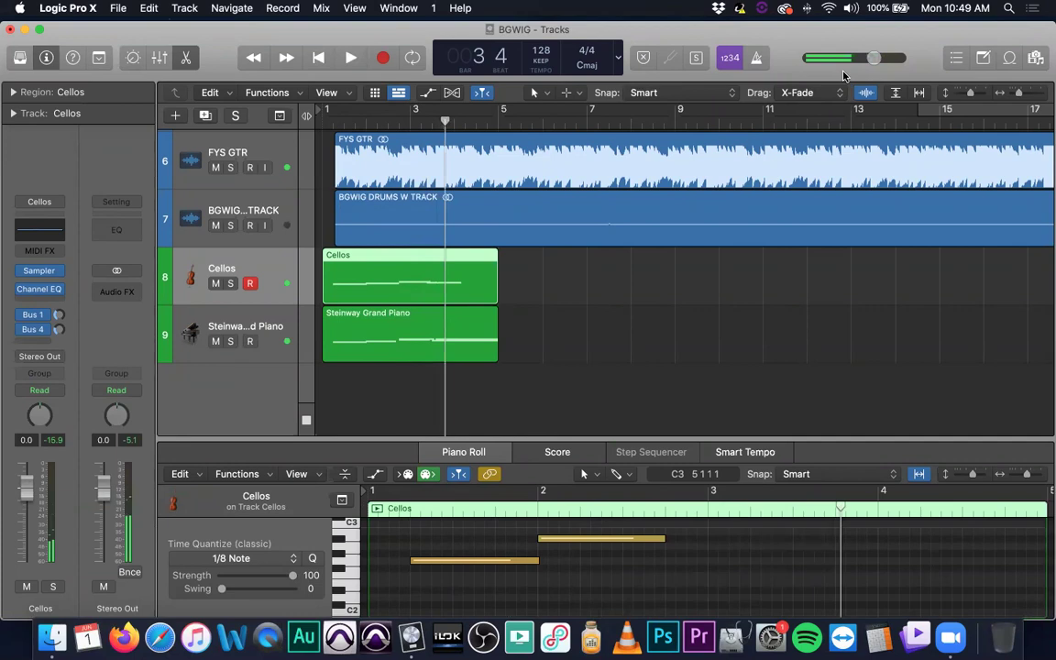
- Set the project tempo to 125 and play the arrangement from the beginning up to bar 4
left_click_drag(961, 60, 961, 162)
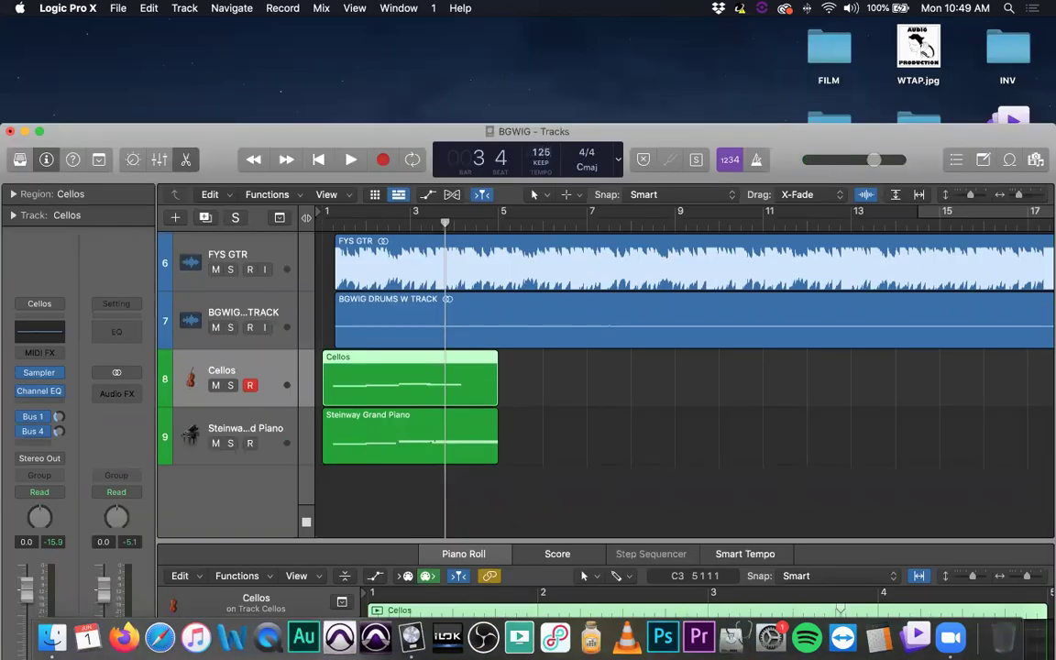
key("Return")
key("space")
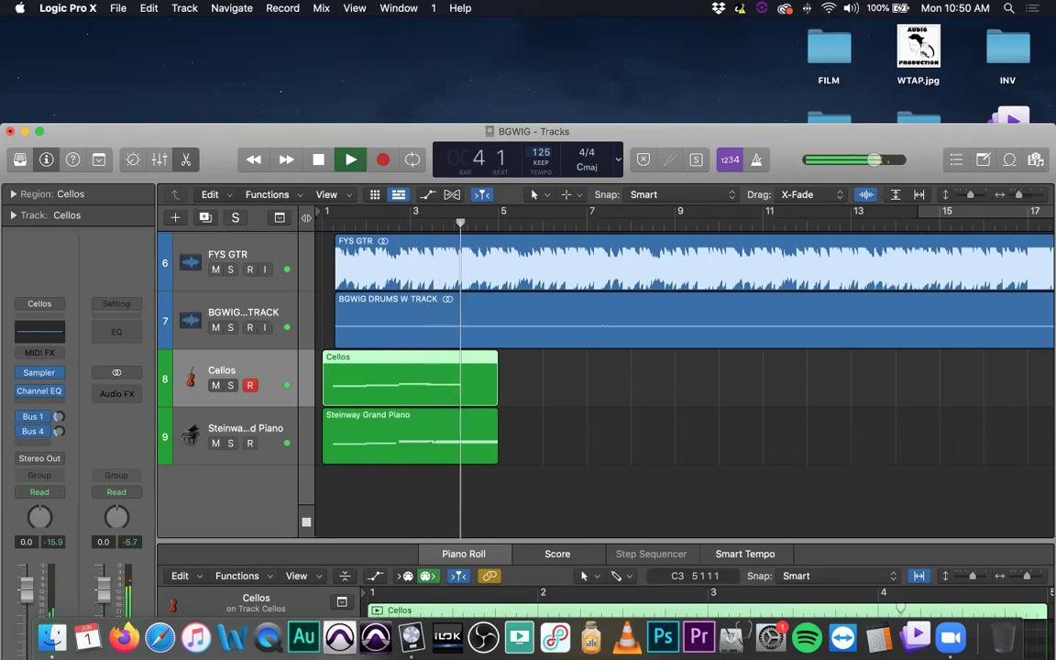
key("space")
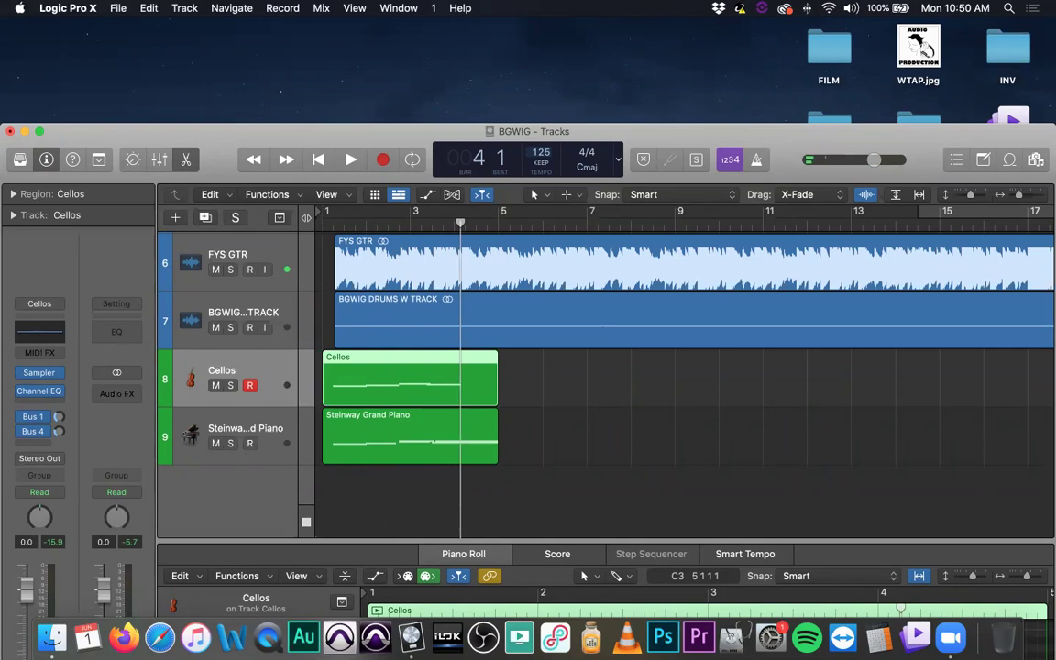
- Show the Live Loops grid and play scene 1, hiding the Tracks area before stopping playback
scroll(479, 370, "up", 5)
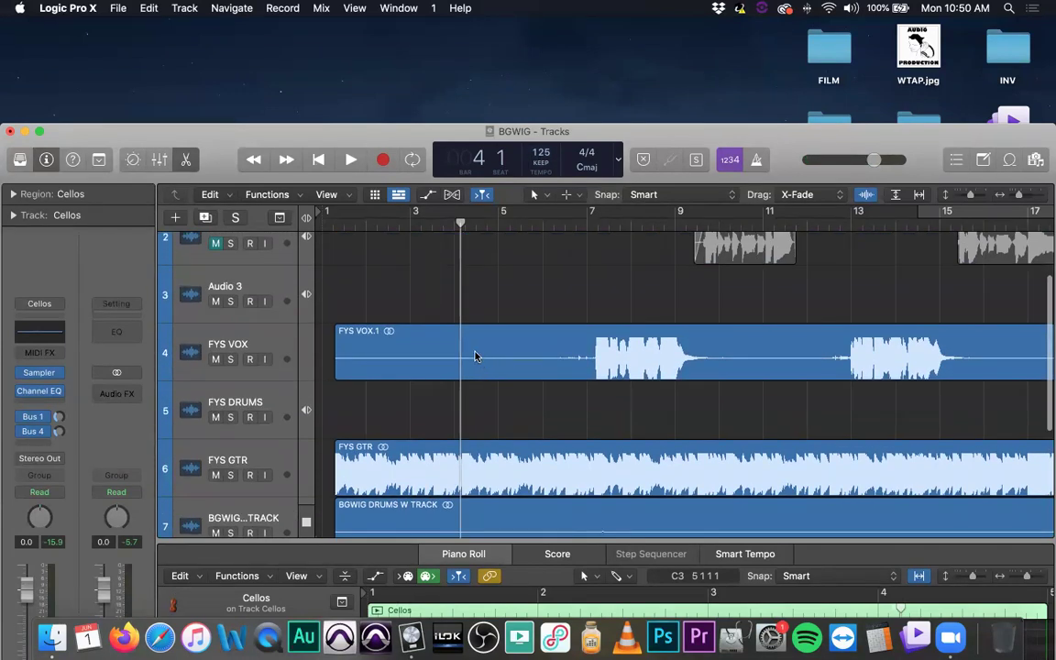
scroll(474, 357, "down", 4)
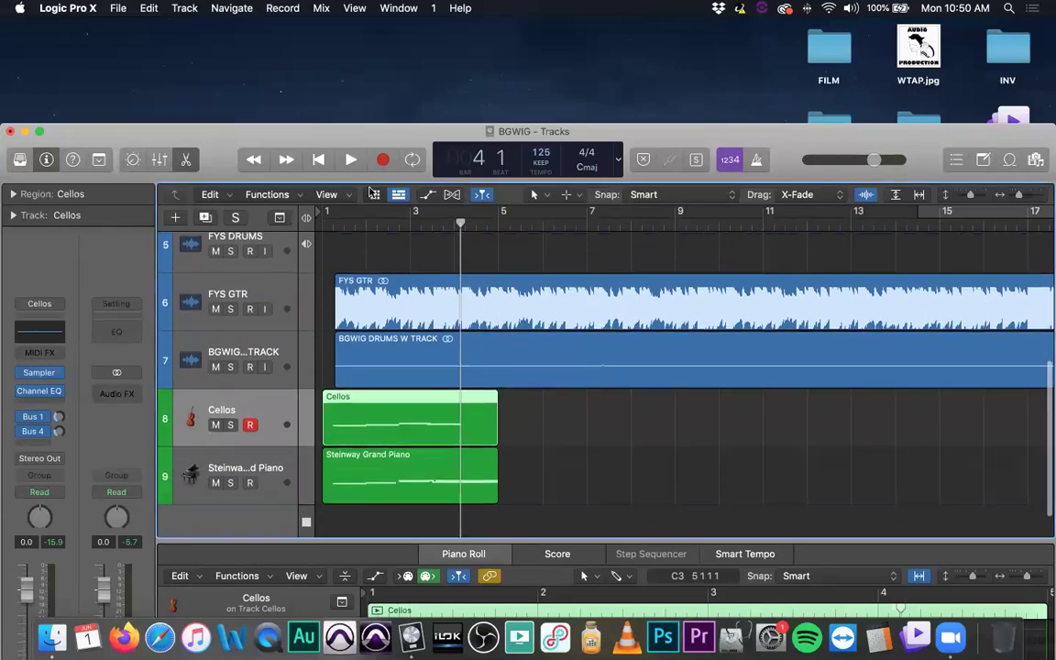
left_click(375, 195)
left_click_drag(273, 136, 249, 30)
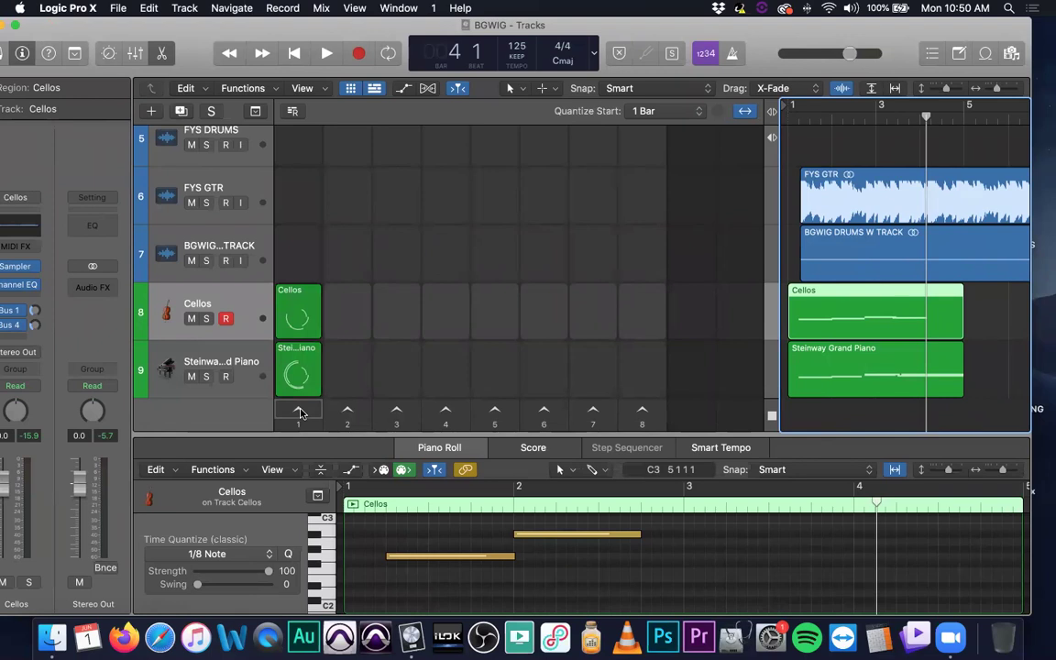
left_click(299, 412)
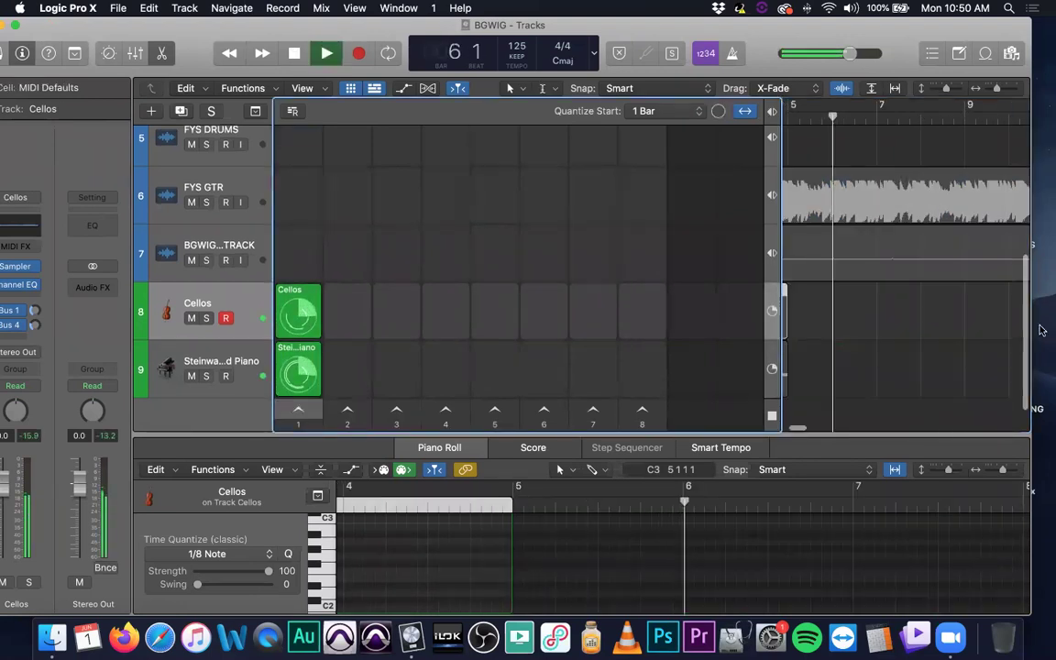
left_click(947, 339)
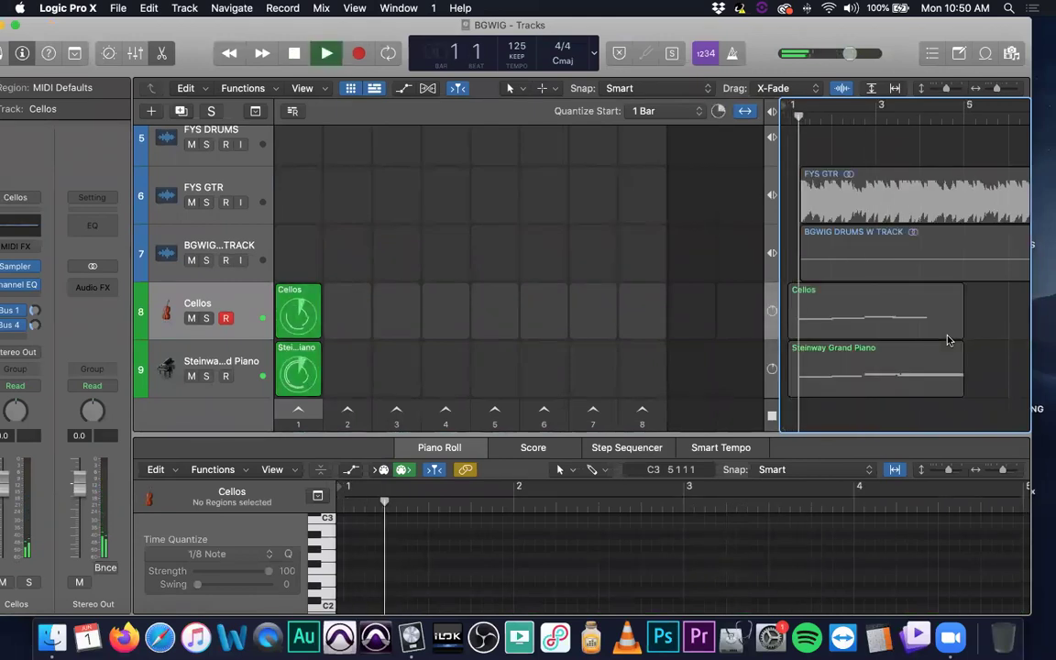
left_click(467, 264)
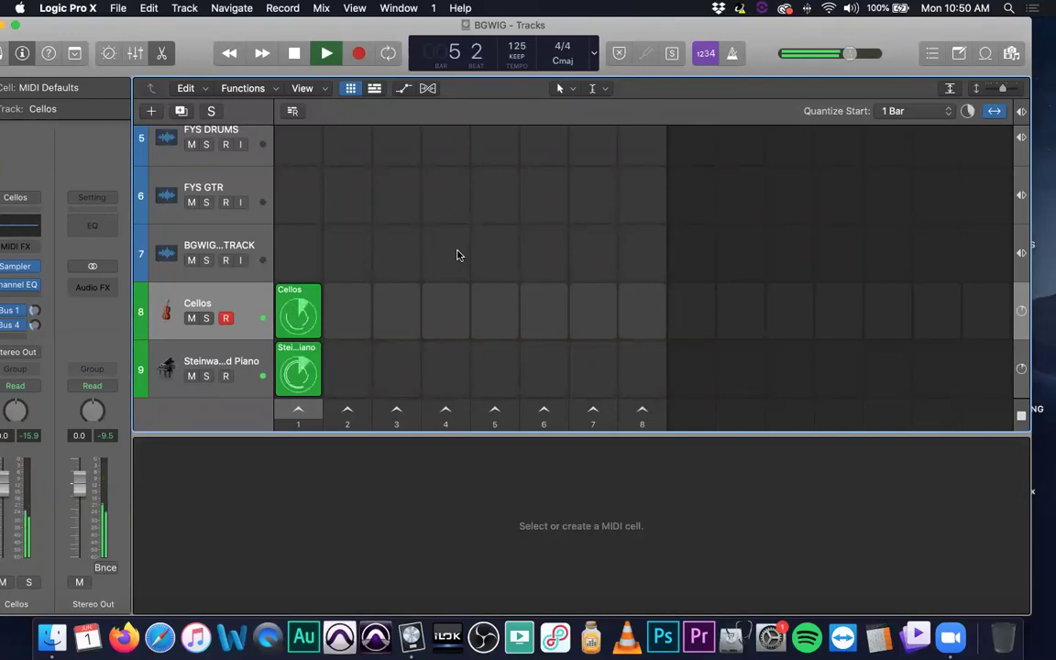
key("space")
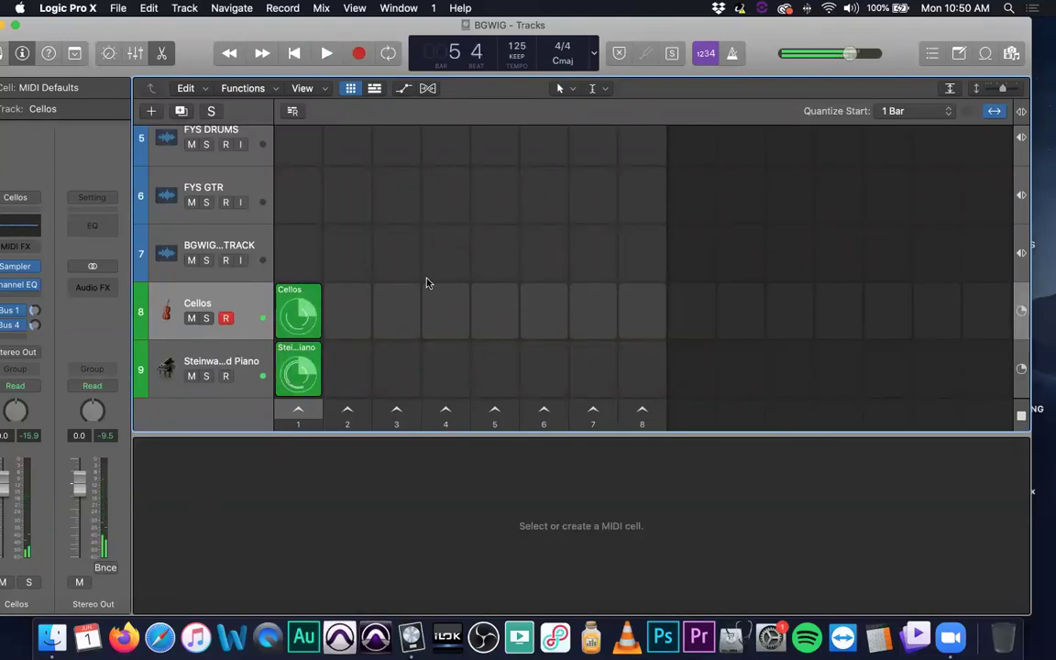
- Search the Apple Loops for "frenzy synth" and add Frenzy Synth Chords 02 to scene 1 on a new track
scroll(403, 285, "down", 2)
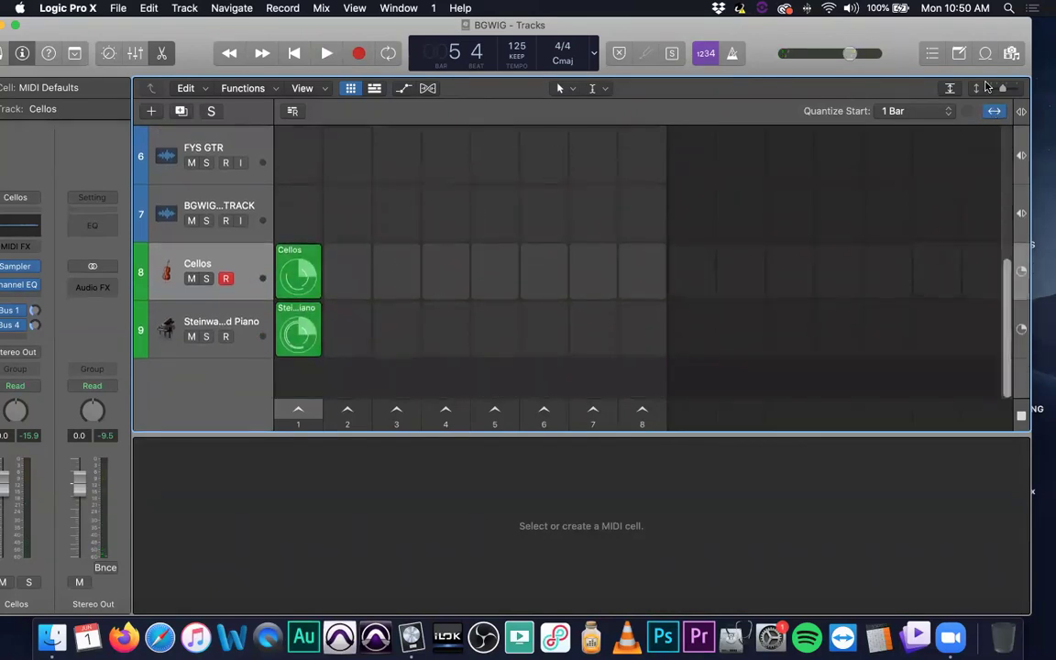
key("o")
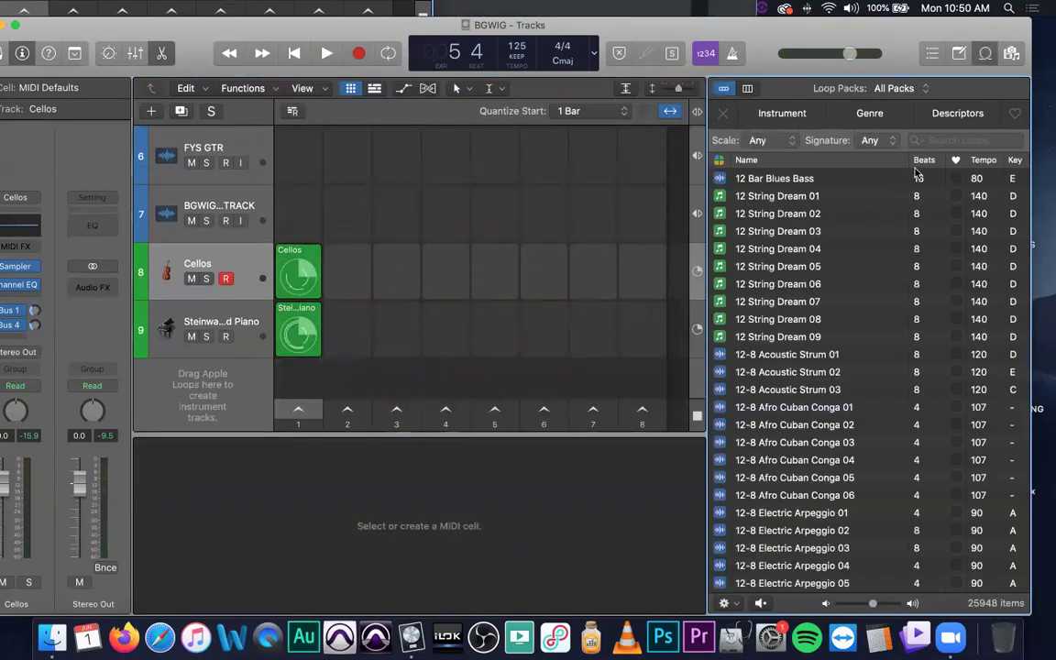
left_click(952, 140)
type("frenzy")
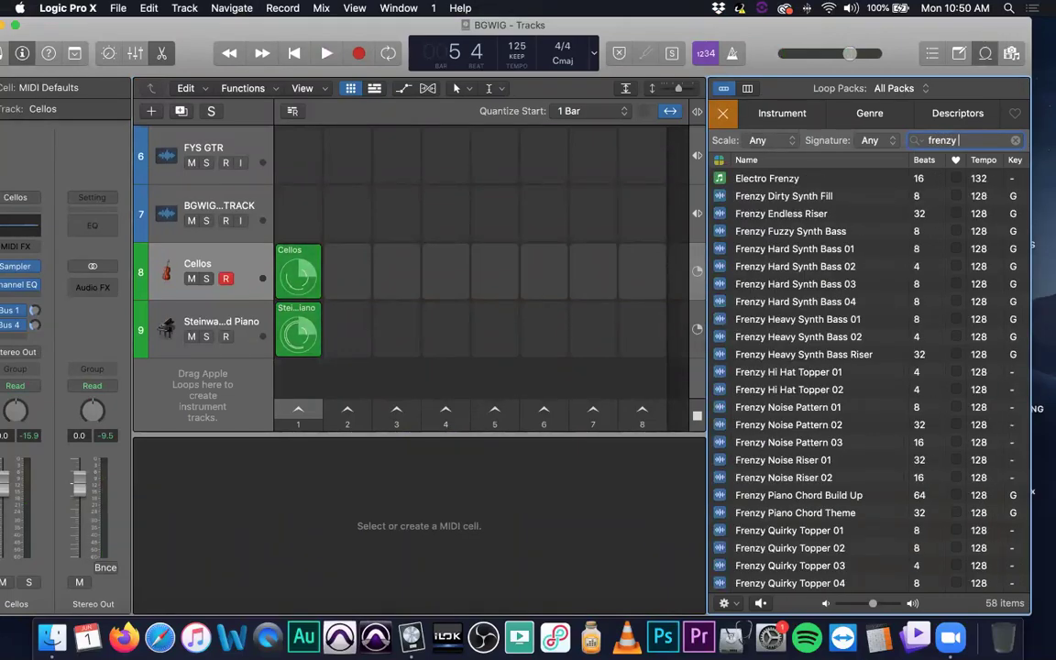
type("synth")
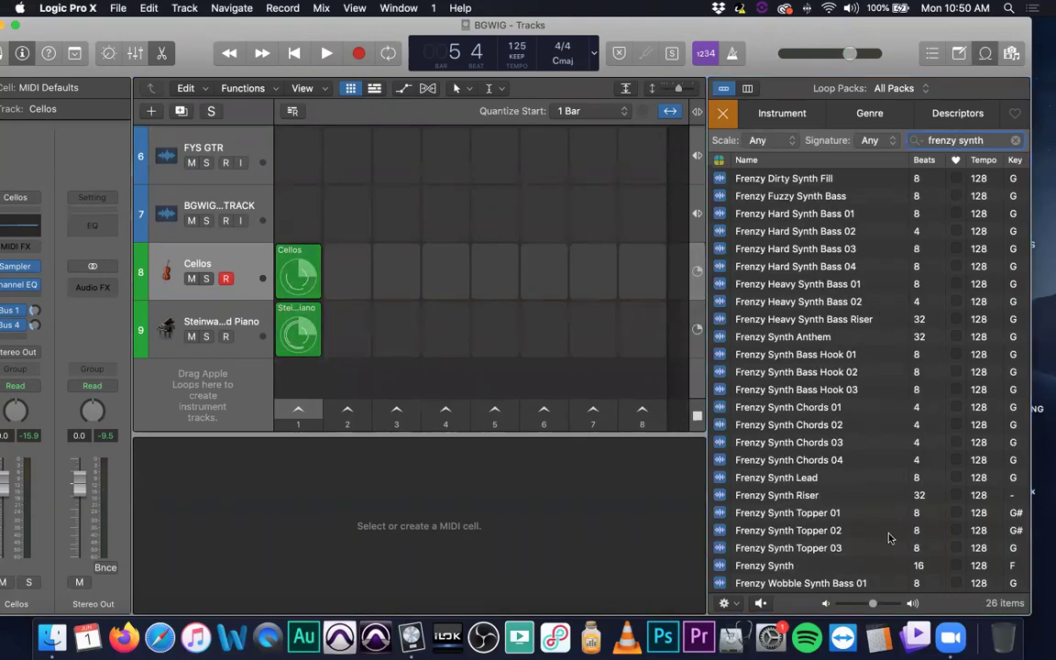
left_click(791, 424)
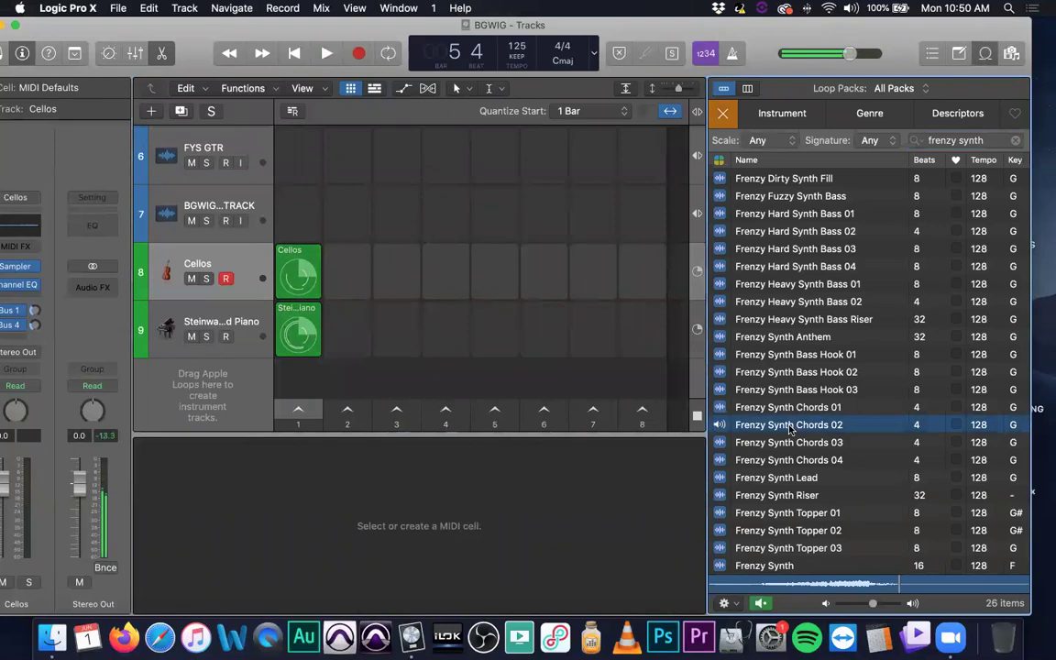
left_click_drag(731, 424, 294, 371)
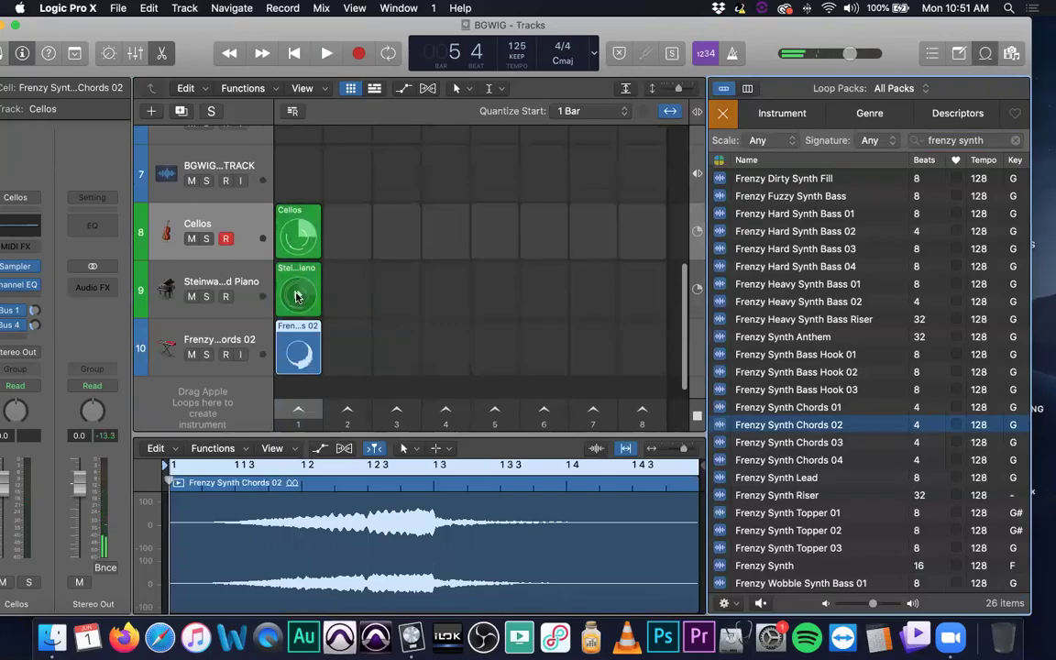
- Perform scene 1 with the Frenzy Synth Chords 02 cell, triggering the Cellos and Steinway Grand Piano cells individually
left_click(295, 355)
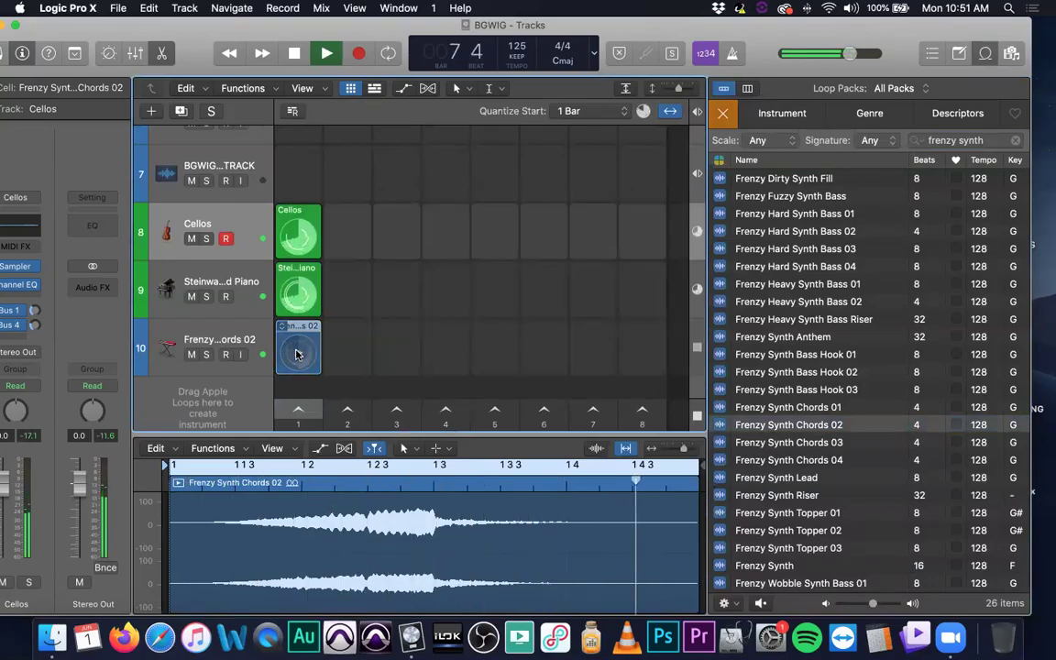
left_click(300, 409)
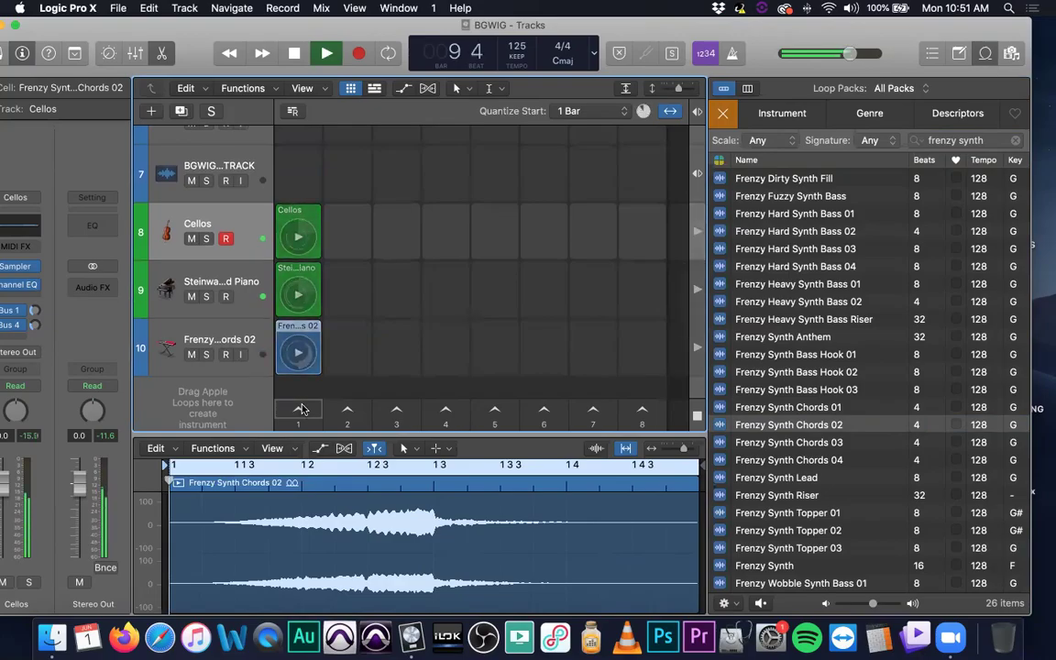
left_click(302, 408)
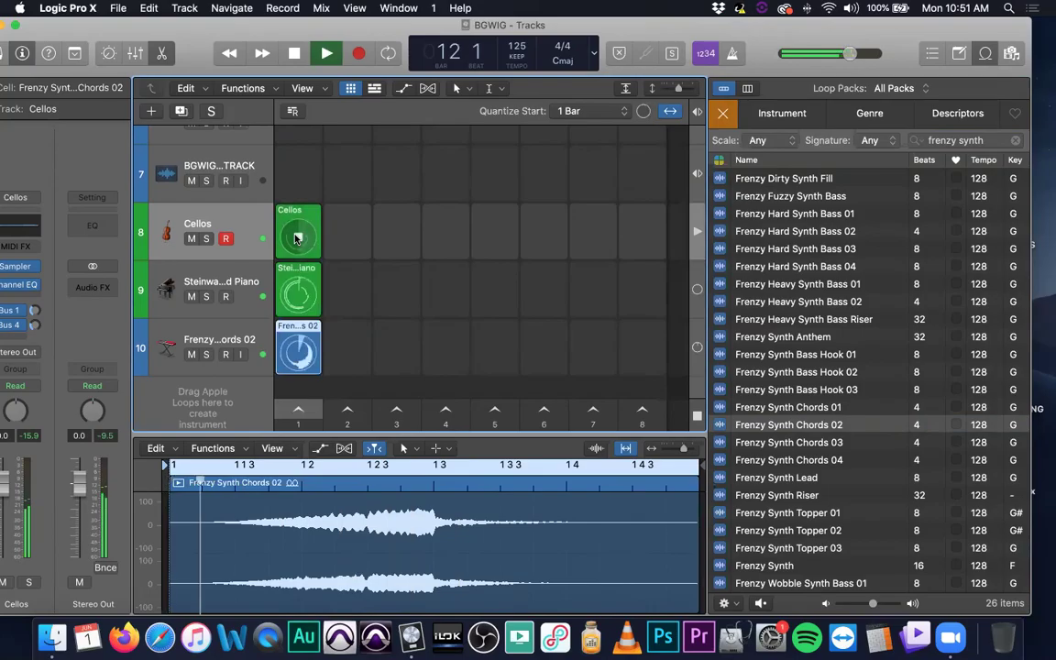
left_click(298, 295)
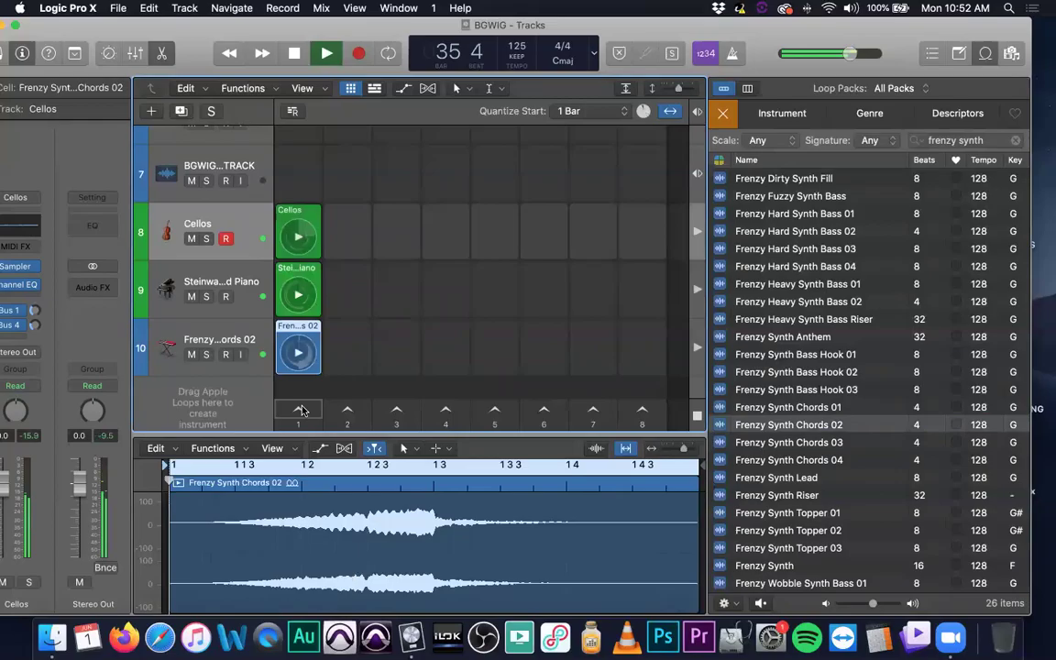
left_click(297, 237)
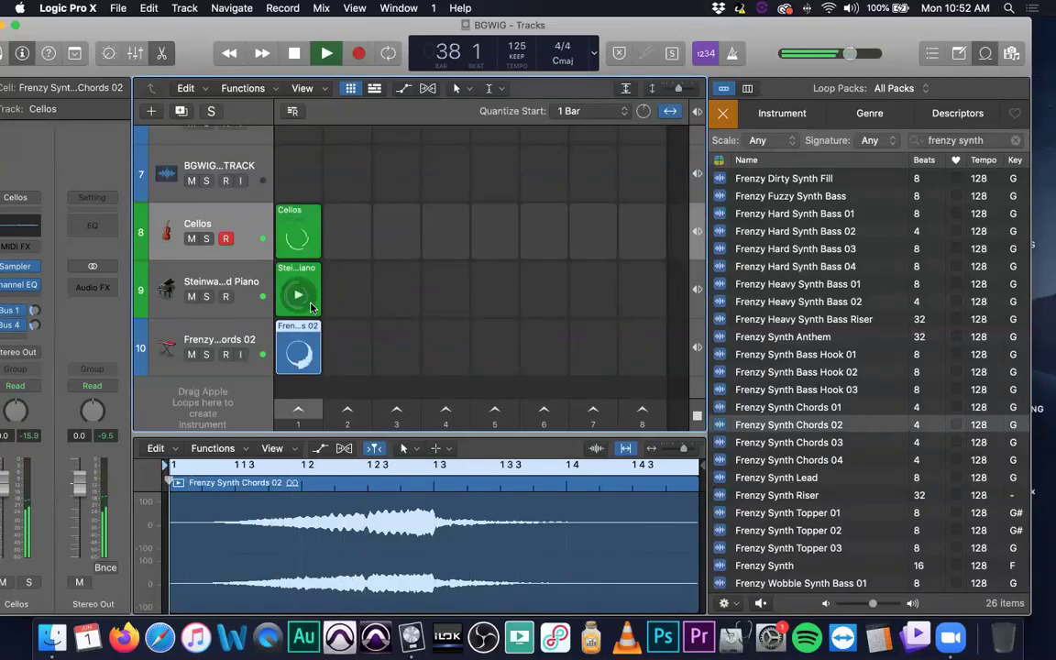
- Return to the Tracks area without the grid or Loop Browser, and stop playback
left_click(375, 88)
left_click(350, 88)
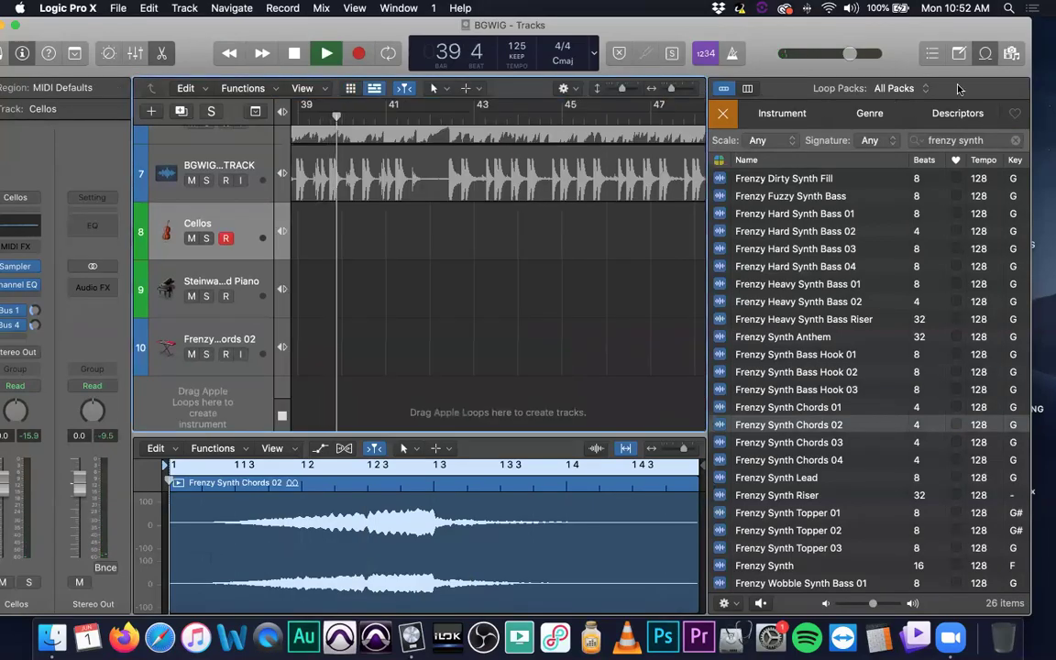
left_click(1008, 55)
scroll(367, 266, "left", 10)
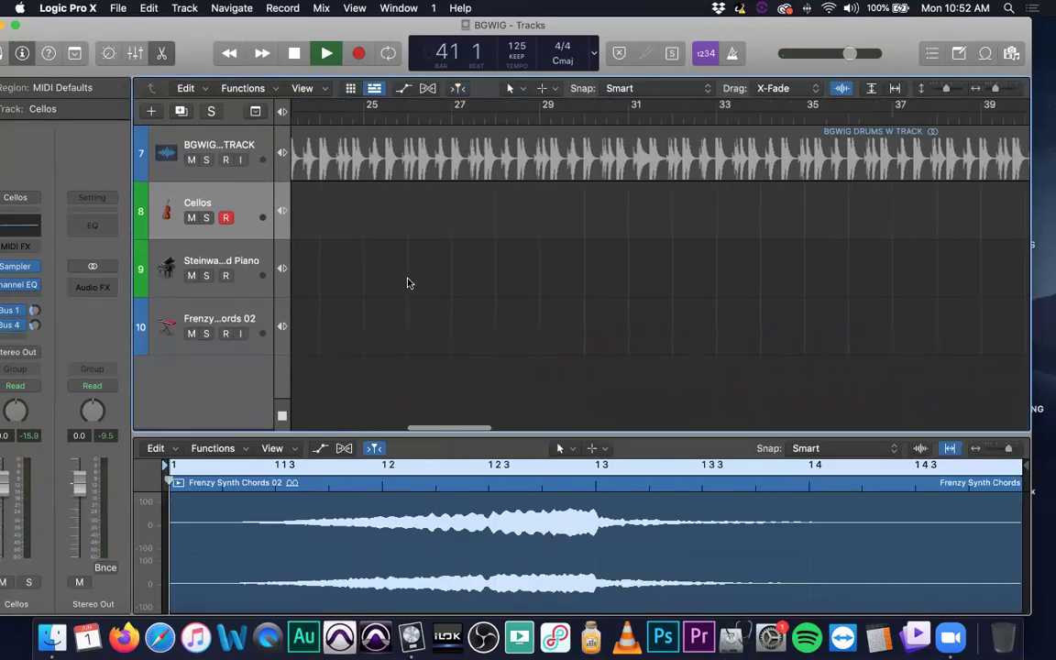
scroll(409, 283, "left", 15)
key("space")
- Switch the Cellos and Steinway Grand Piano tracks back to playing their timeline regions
left_click(348, 228)
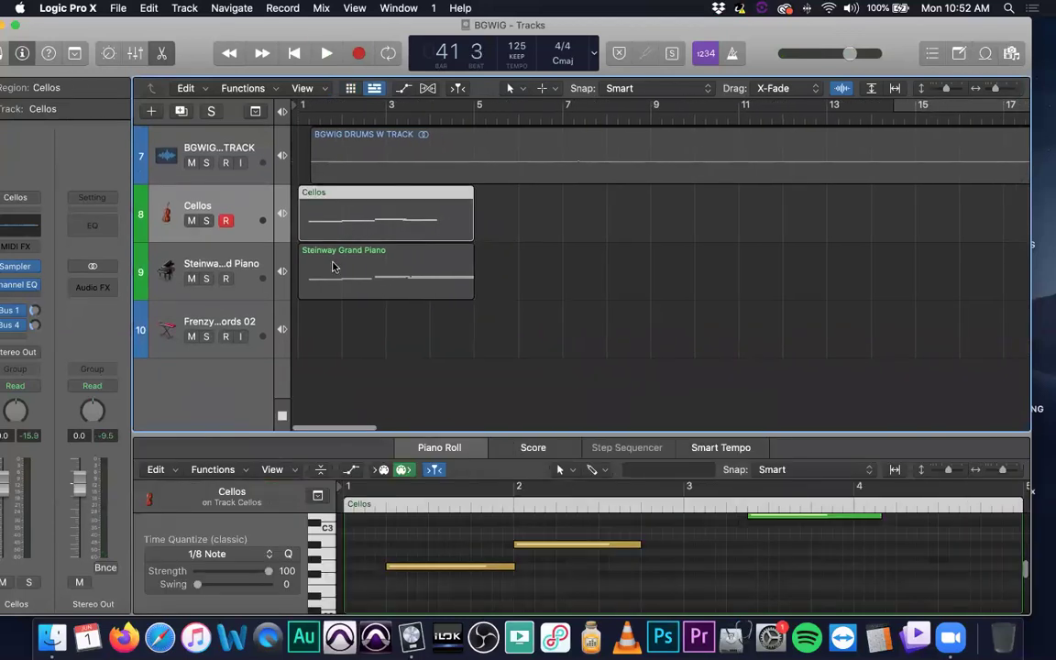
key("super+Right")
key("super+Right")
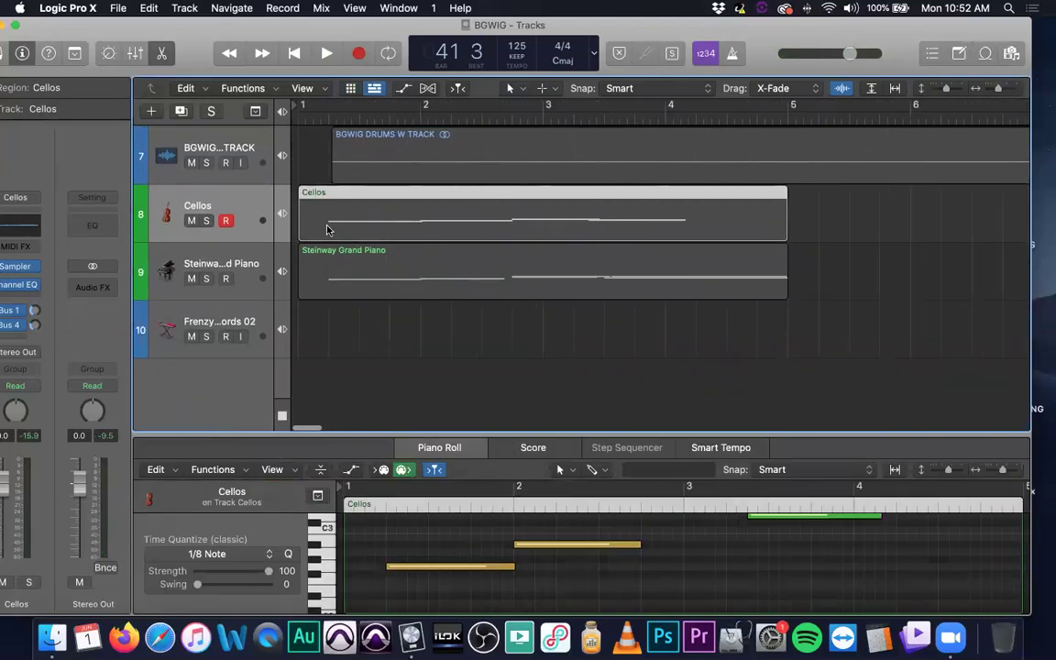
left_click(257, 215)
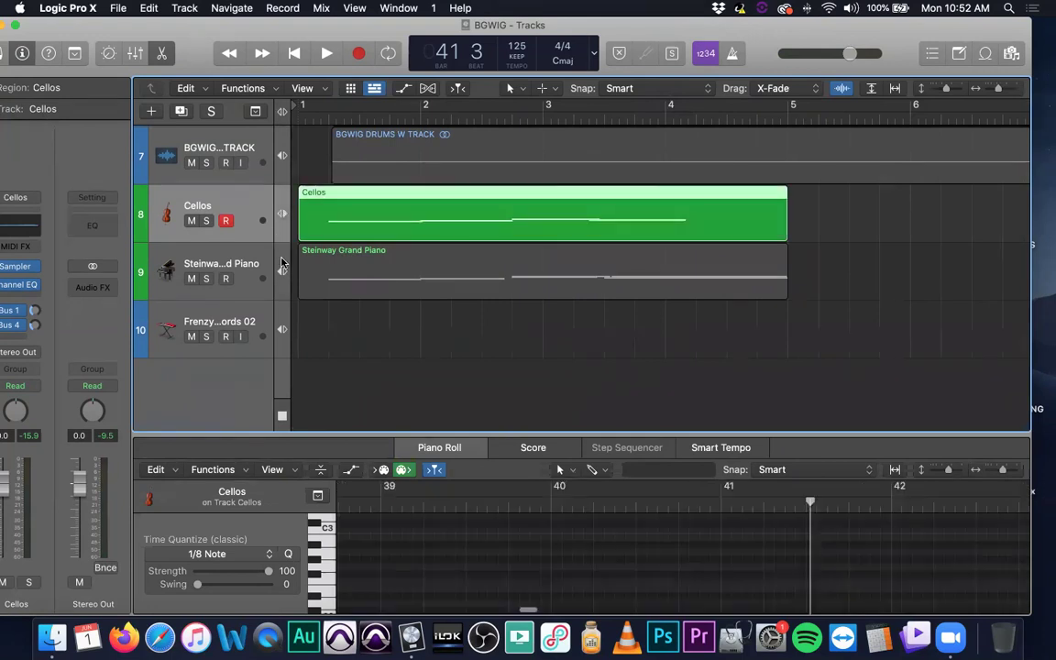
left_click(284, 275, "shift")
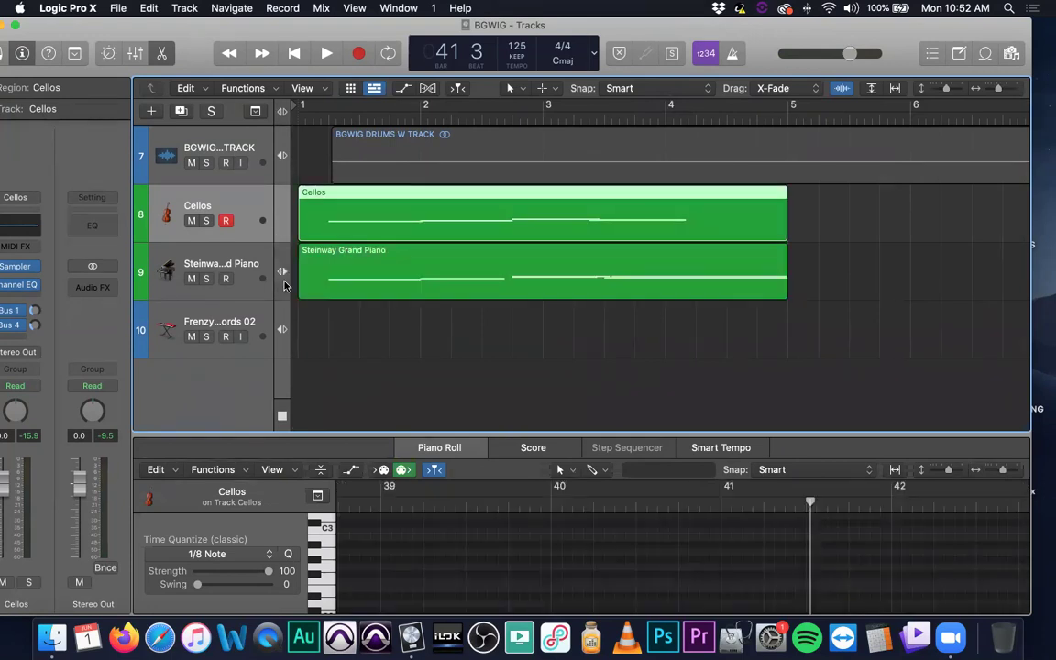
- Split the Cellos and Steinway Grand Piano timeline regions at bar 1 beat 2
left_click(328, 119)
key("super+Right")
key("super+Right")
key("super+Right")
key("super+Right")
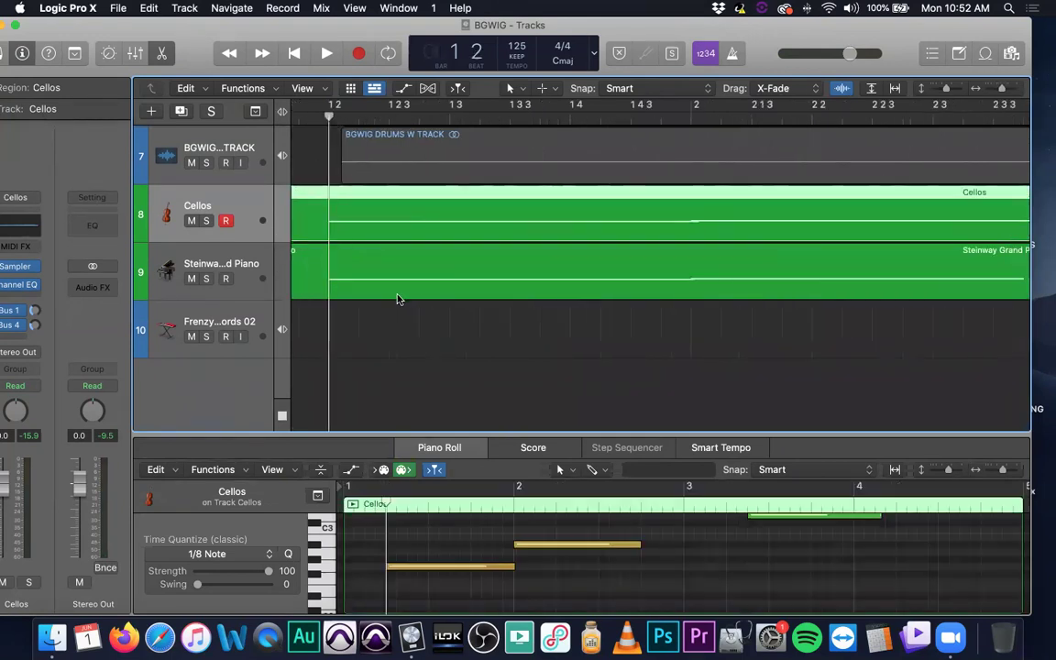
key("super+Left")
key("super+Left")
key("super+Left")
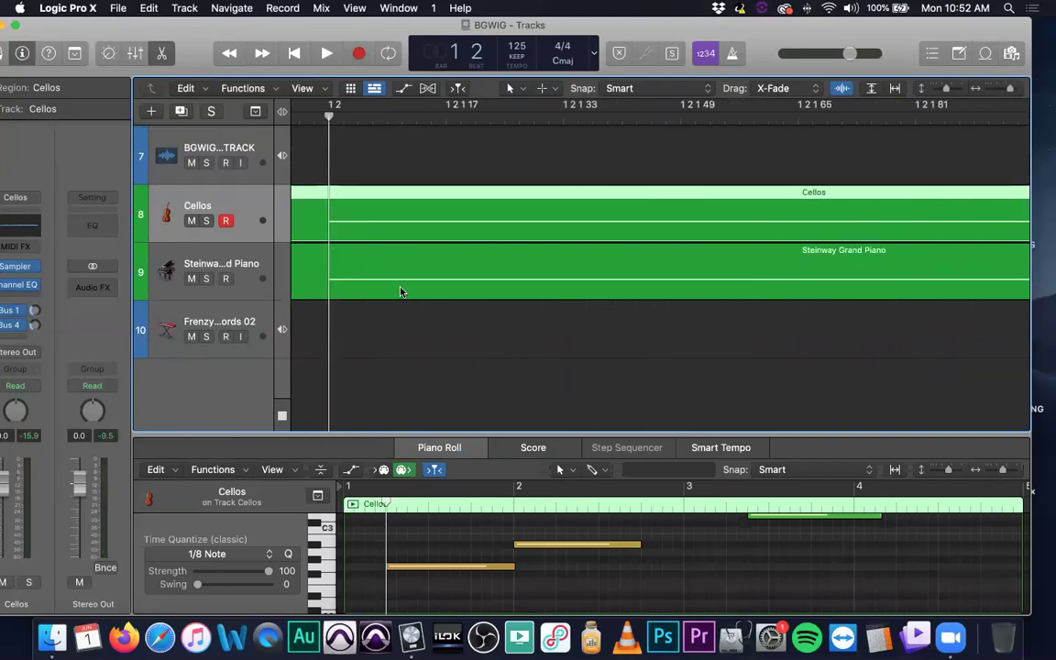
scroll(394, 282, "left", 5)
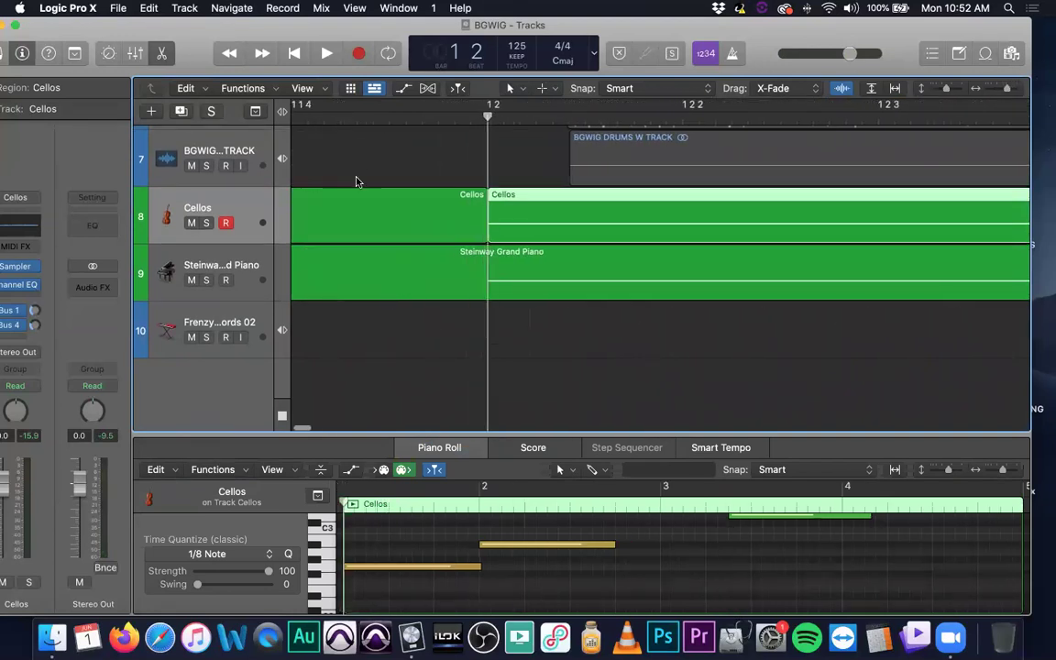
left_click_drag(356, 182, 383, 300)
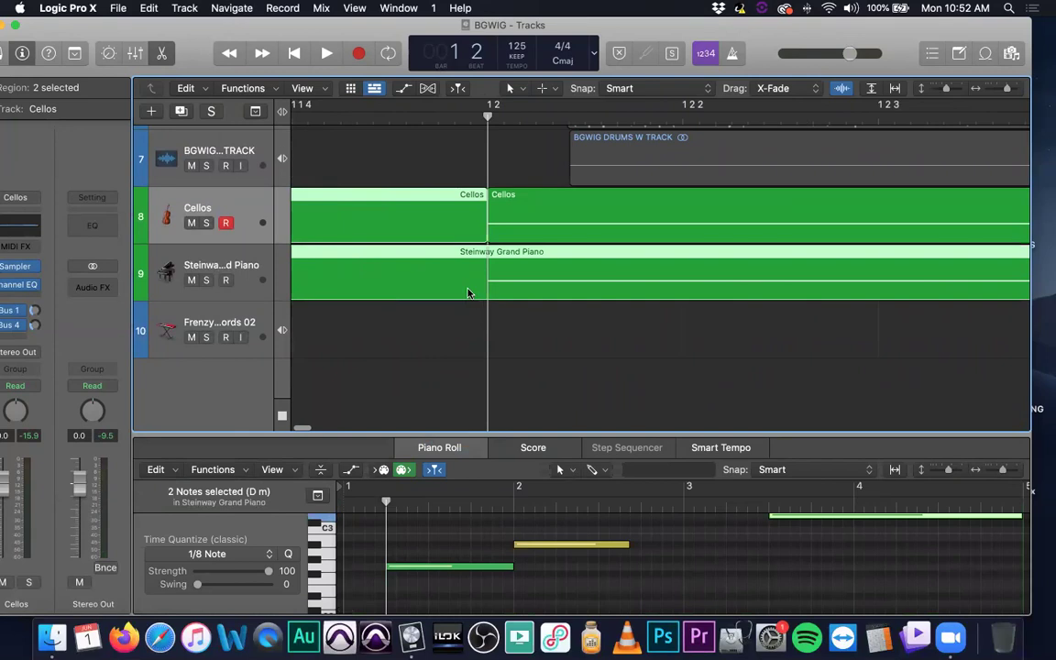
key("super+t")
- Delete the short Steinway Grand Piano and Cellos pieces before bar 1 beat 2
left_click(431, 285)
key("Delete")
left_click(406, 207)
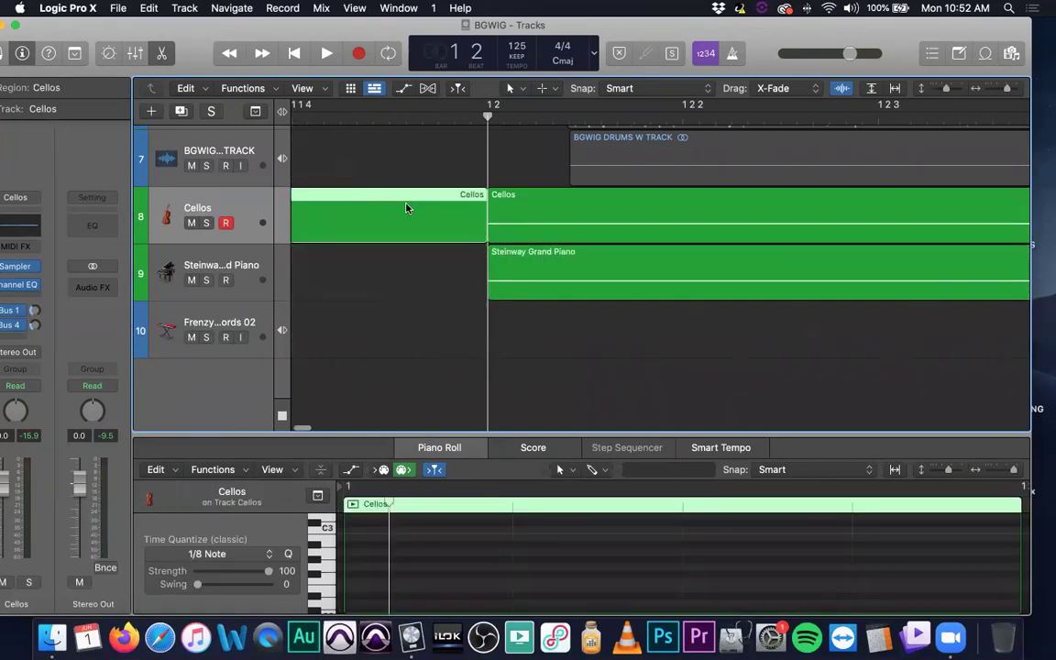
key("Delete")
key("super+Left")
key("super+Left")
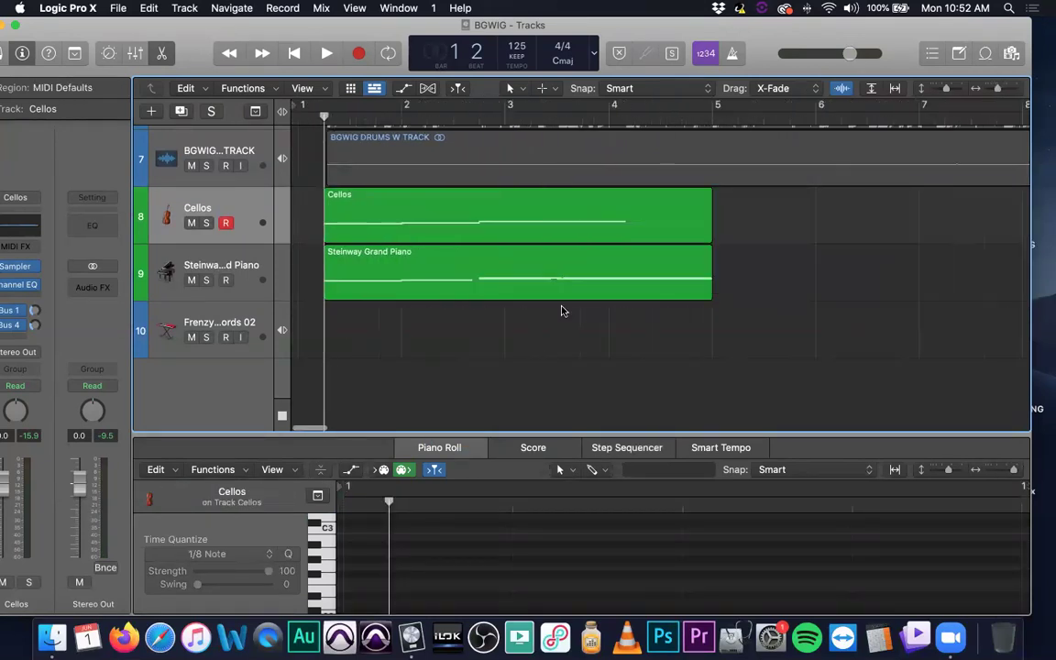
- Lengthen the last note of the Cellos region to the region's end at bar 5
left_click(612, 106)
key("super+Right")
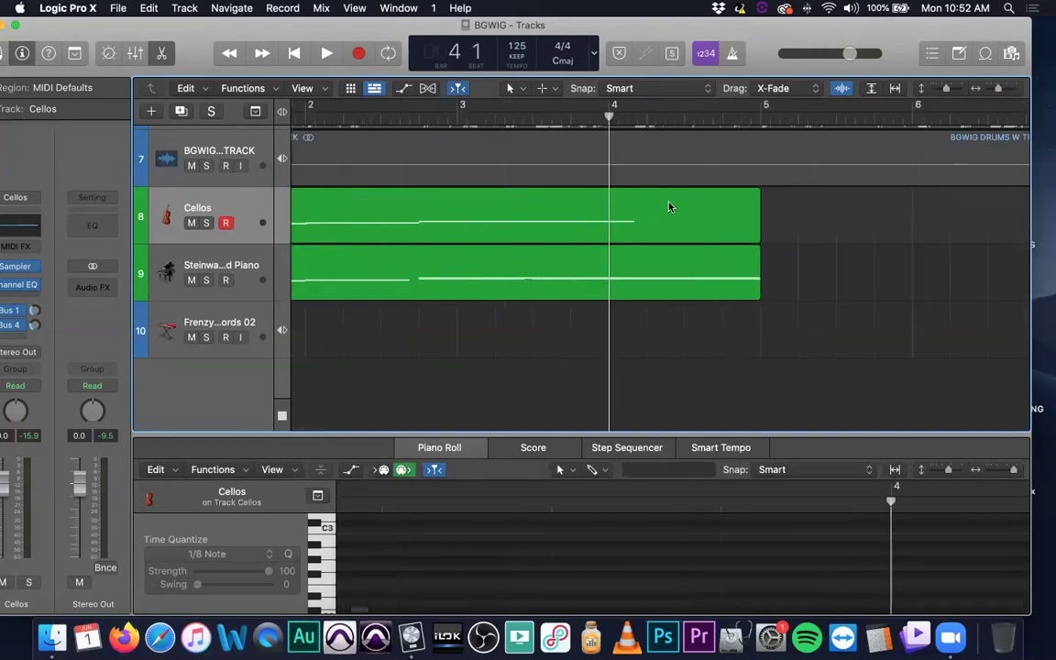
key("super+Right")
key("super+Right")
key("super+Left")
key("super+Left")
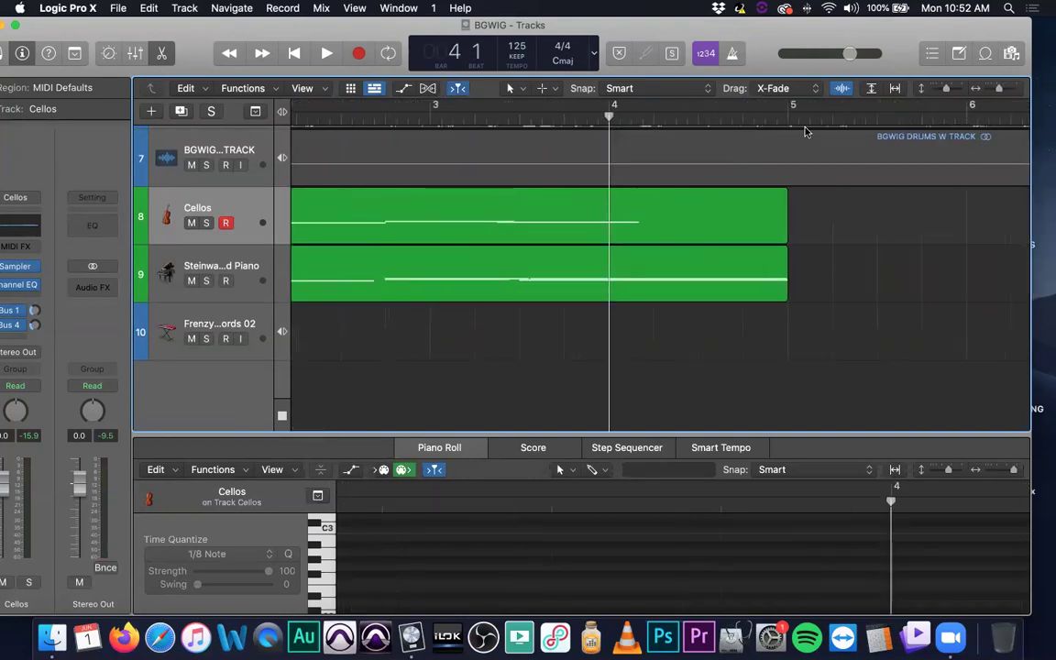
left_click(803, 121)
left_click(679, 236)
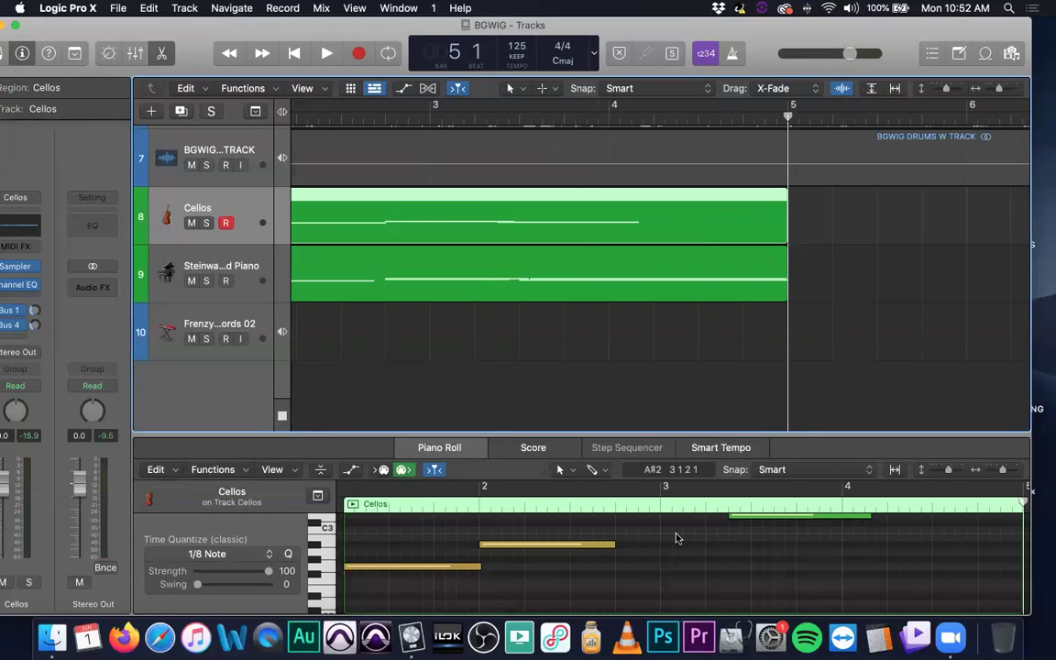
scroll(667, 525, "right", 3)
scroll(625, 547, "up", 5)
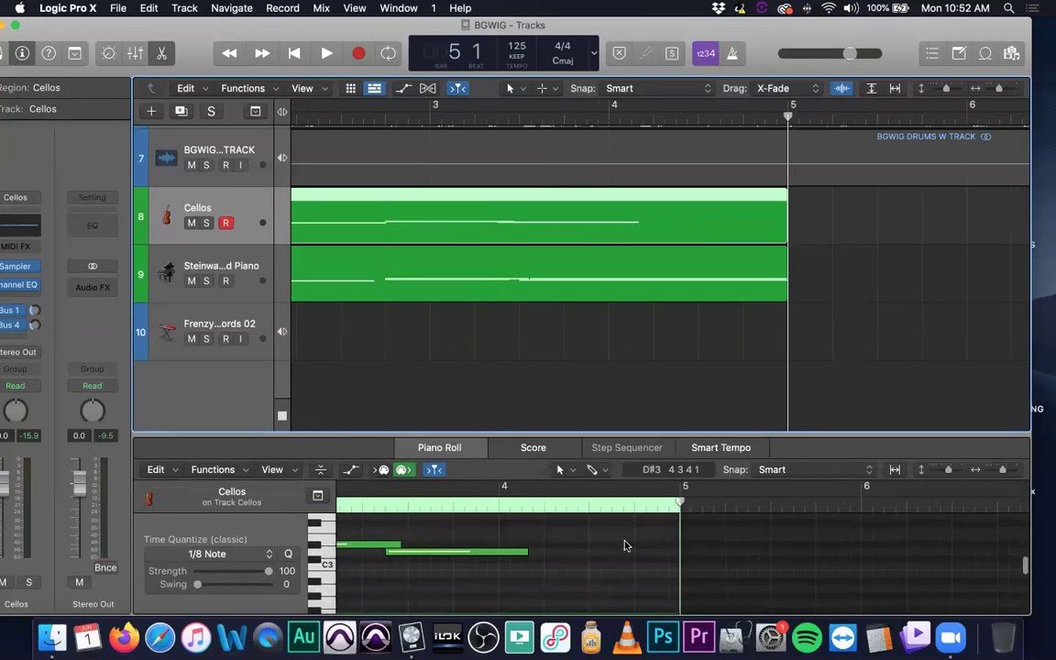
left_click_drag(533, 576, 683, 591)
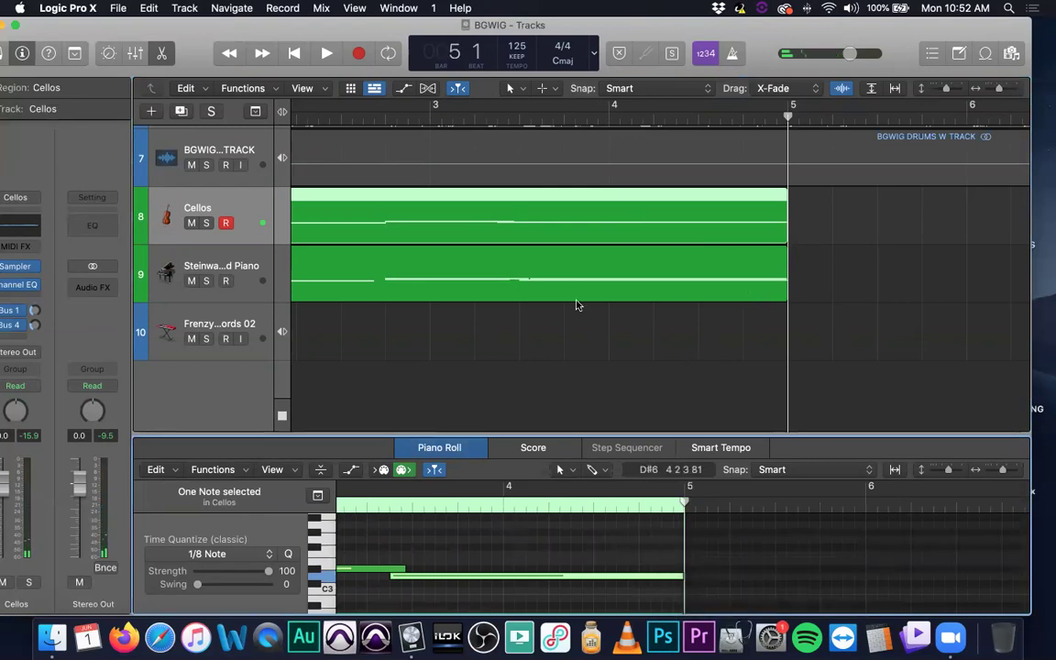
- Check the final notes of the Steinway Grand Piano region against the region's end
left_click(603, 252)
scroll(632, 559, "right", 5)
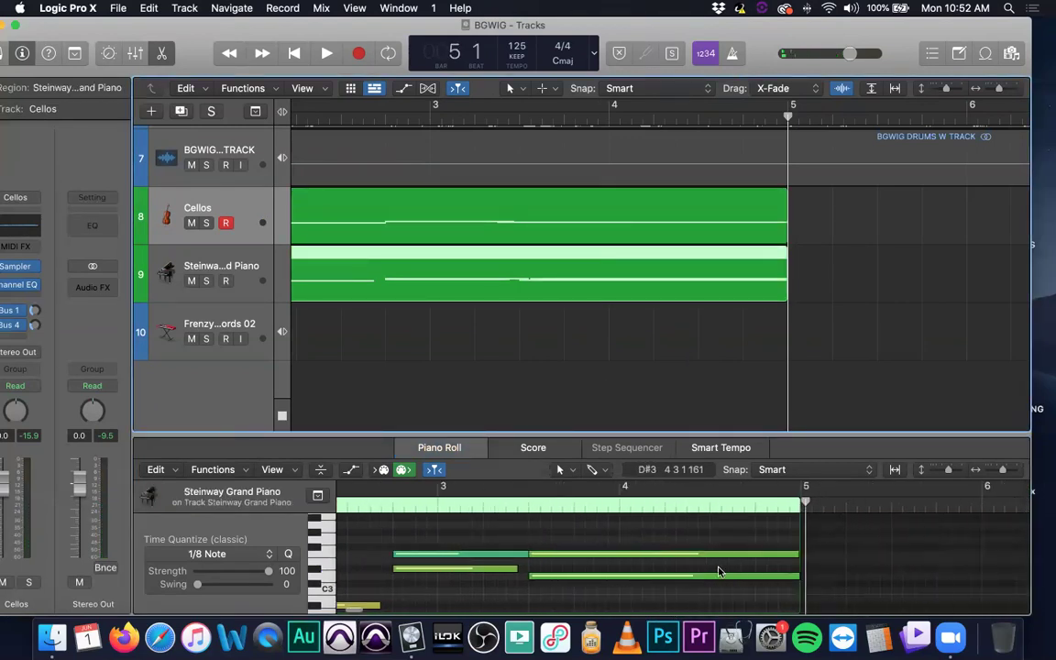
left_click(552, 328, "ctrl+alt")
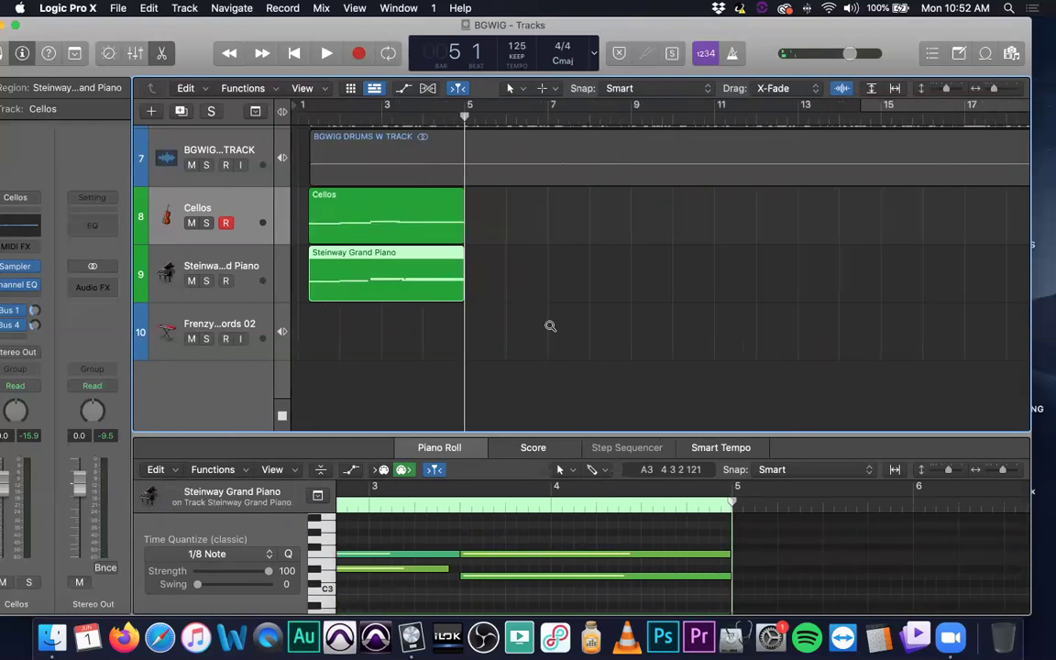
left_click(554, 327, "ctrl+alt")
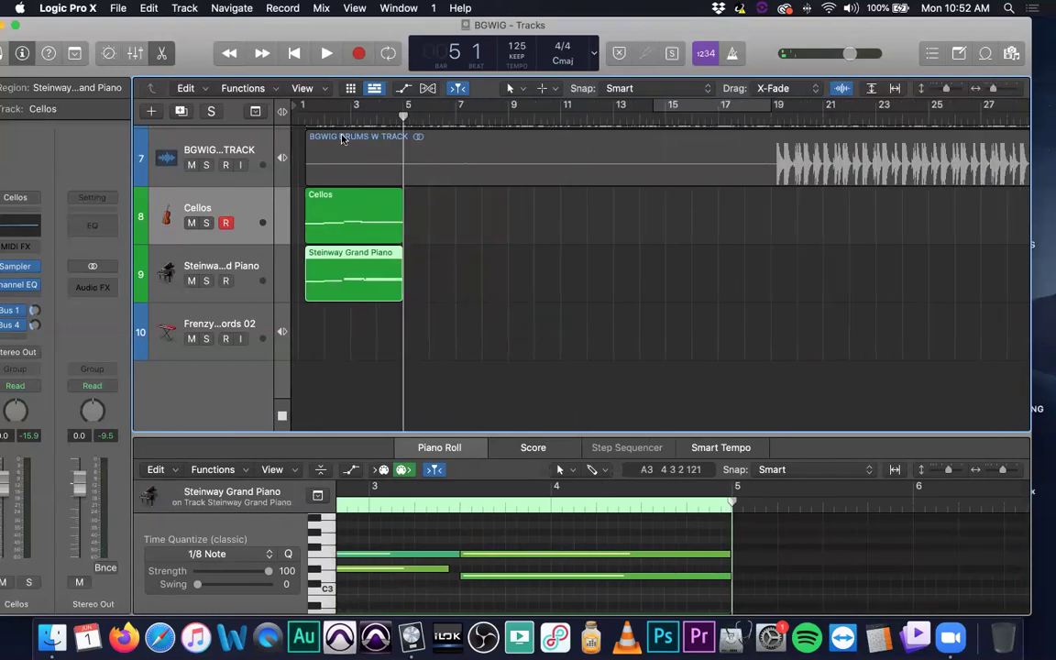
- Show the Live Loops grid, delete the Cellos and Steinway Grand Piano cells from scene 1, and stop playback
left_click(350, 88)
left_click(301, 220)
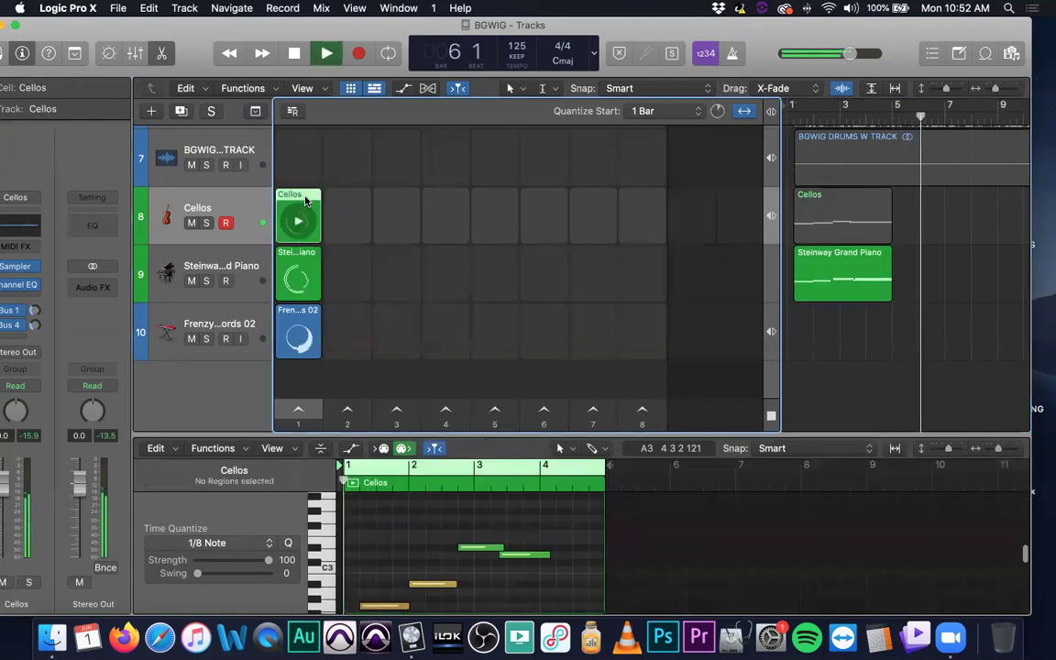
key("Delete")
key("Delete")
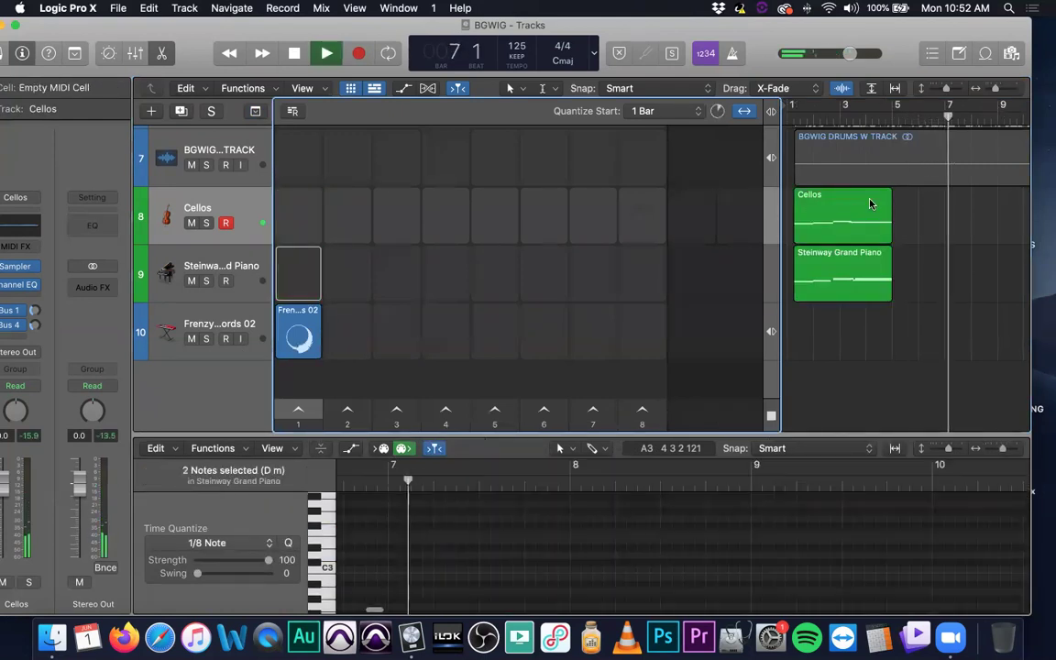
key("space")
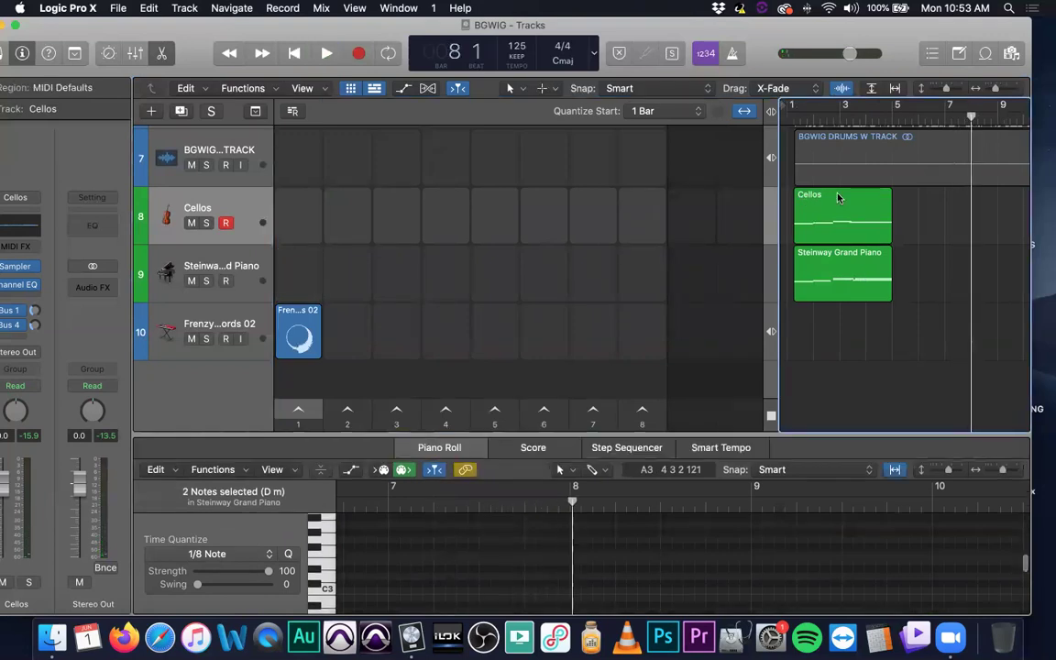
- Copy the edited Cellos and Steinway Grand Piano timeline regions into scene 1 on their tracks and audition the scene
left_click_drag(827, 200, 311, 220)
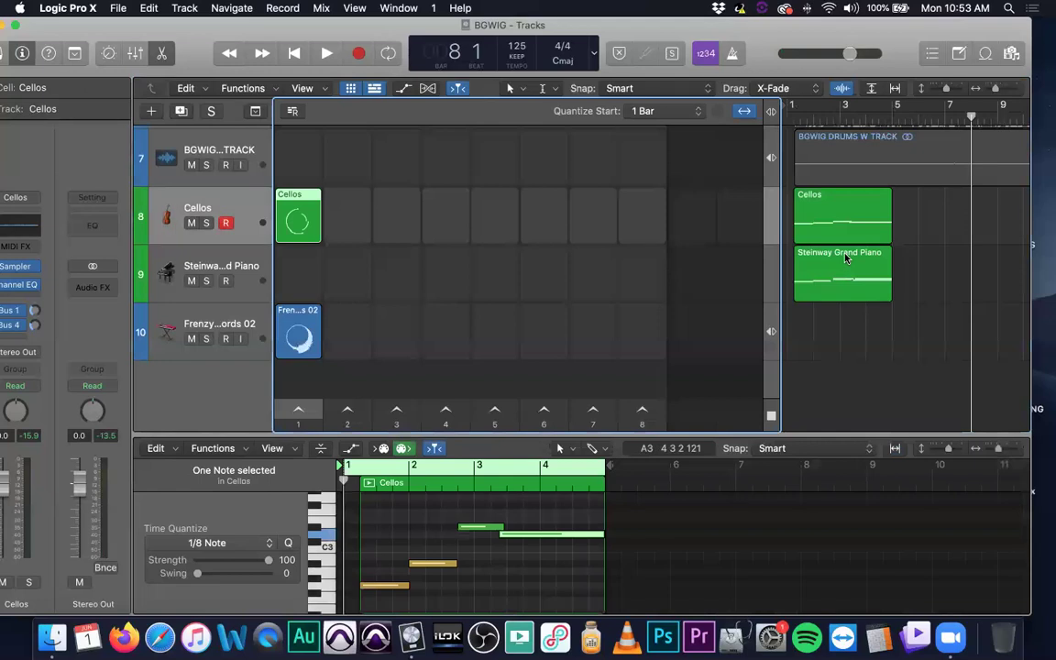
left_click_drag(843, 259, 308, 275)
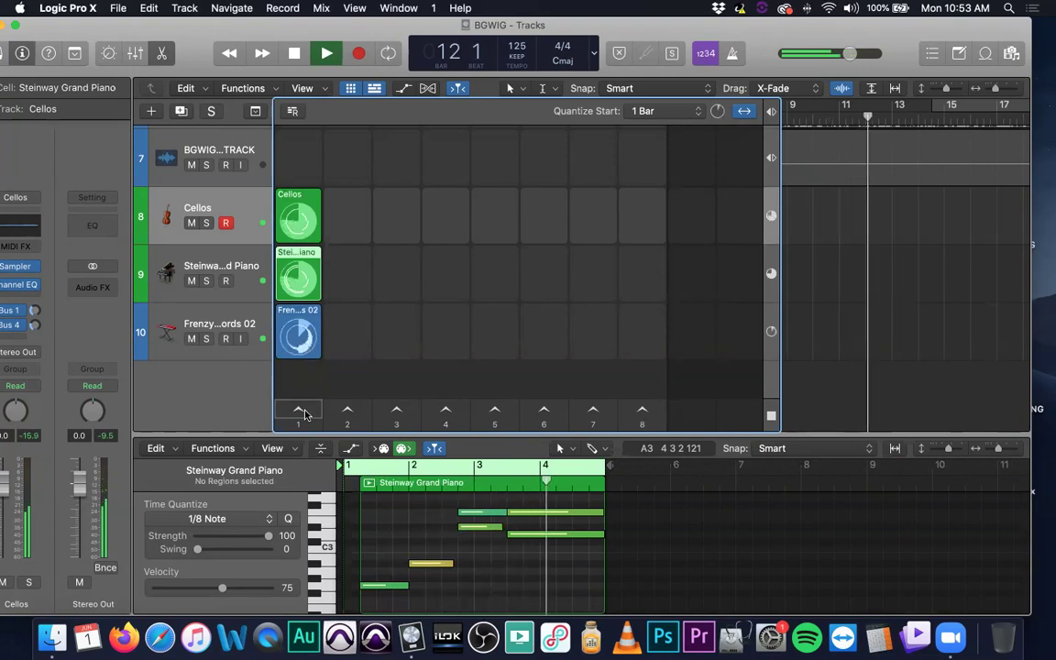
left_click(396, 217)
left_click(425, 242)
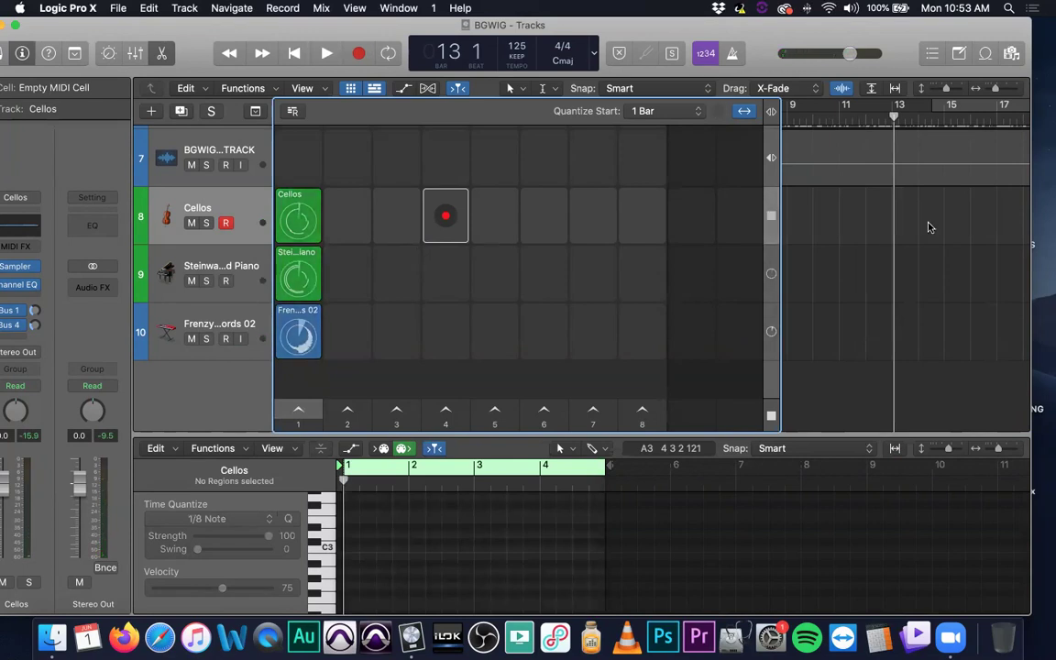
- Try to extend the Cellos and Steinway Grand Piano regions with their first notes back to bar 1
scroll(926, 229, "left", 10)
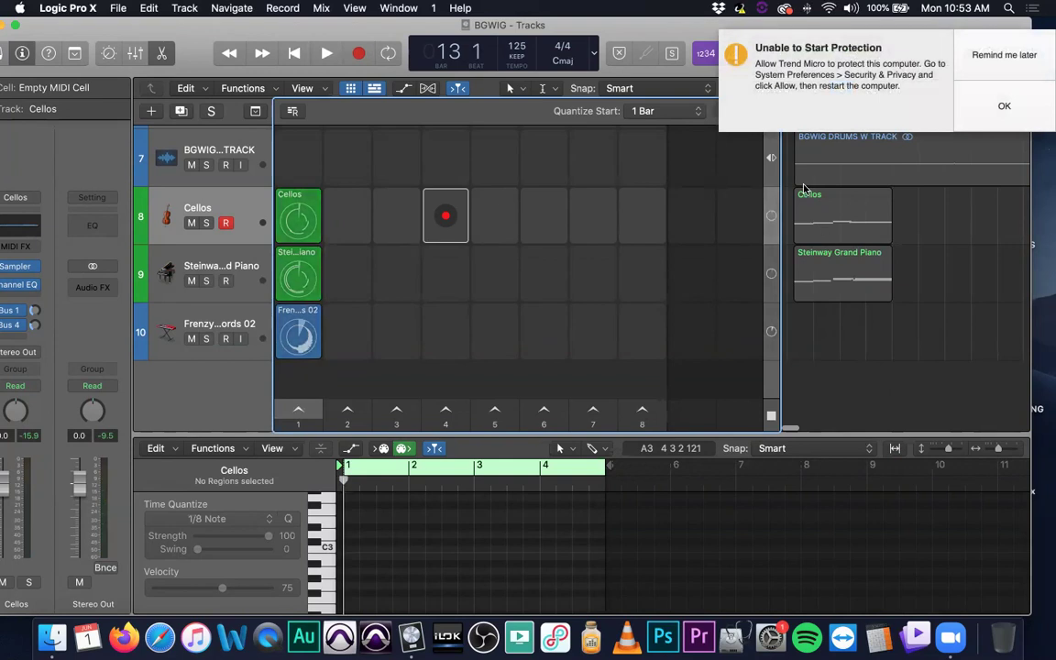
left_click_drag(937, 230, 849, 287)
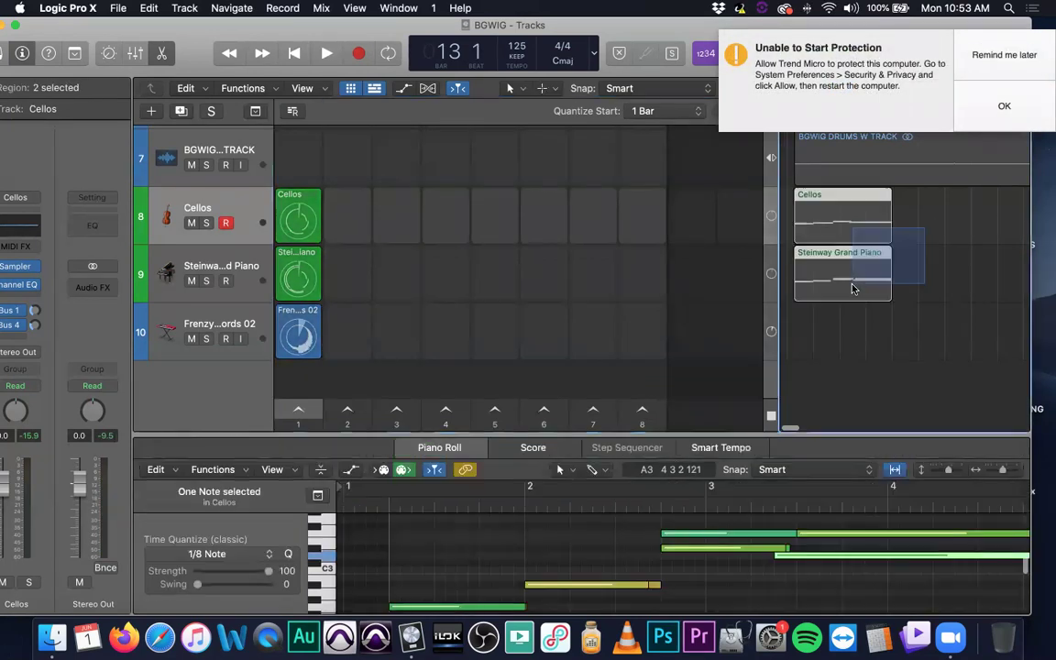
scroll(426, 538, "left", 3)
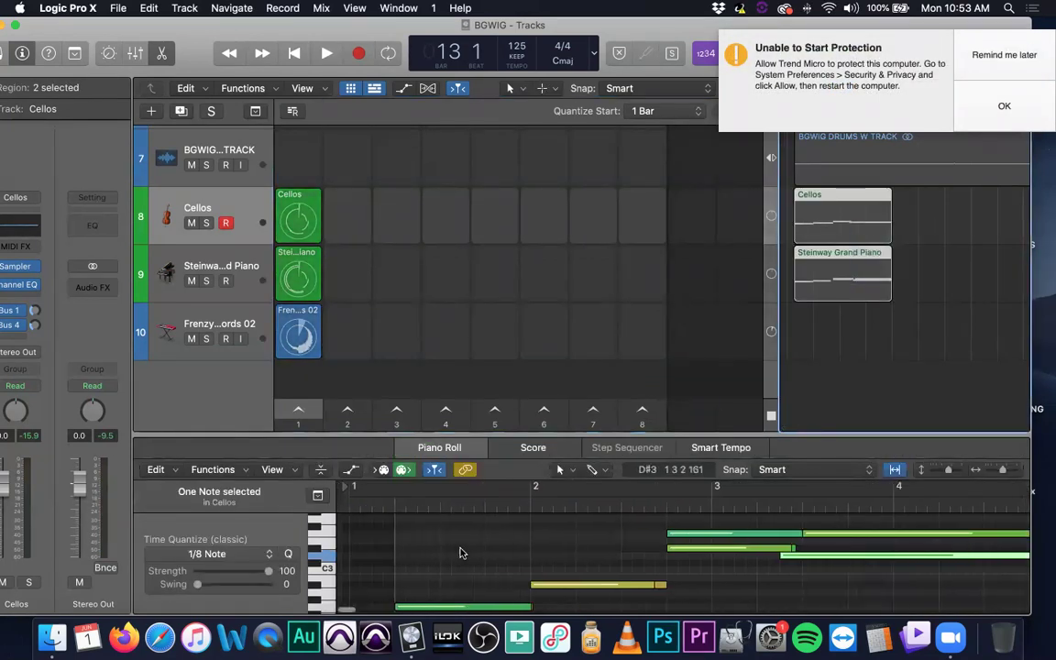
scroll(409, 532, "down", 3)
scroll(407, 532, "up", 3)
scroll(430, 550, "down", 3)
left_click_drag(449, 559, 344, 550)
scroll(654, 548, "up", 2)
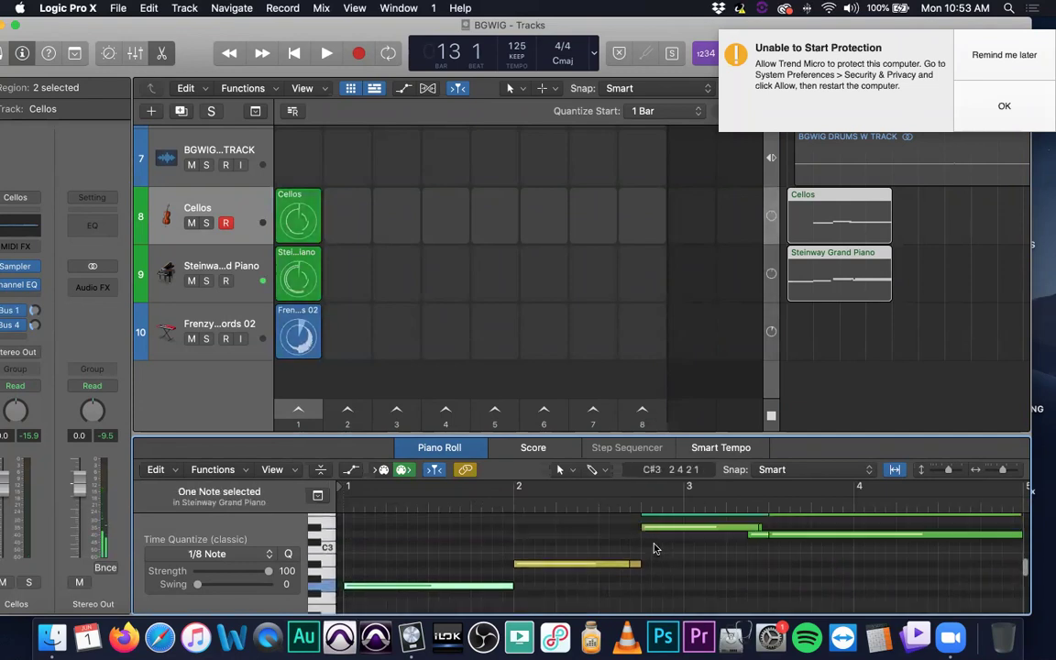
scroll(654, 548, "up", 2)
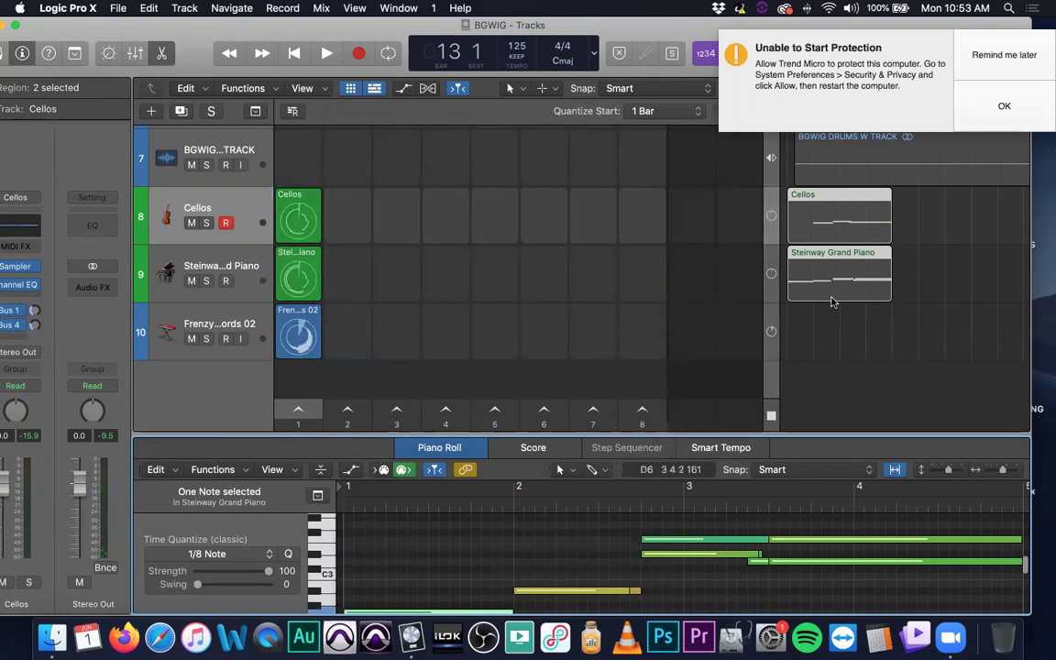
- Inspect the Cellos region's notes on their own and undo the extension of both regions to bar 1
left_click(842, 206)
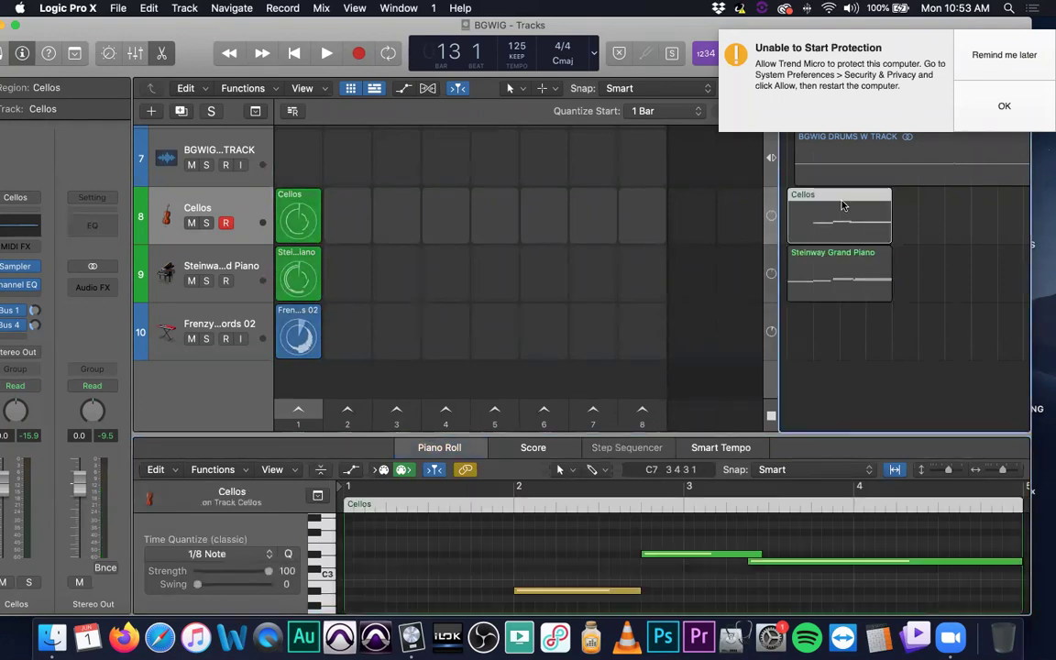
scroll(405, 568, "down", 5)
scroll(397, 575, "up", 4)
scroll(397, 577, "down", 5)
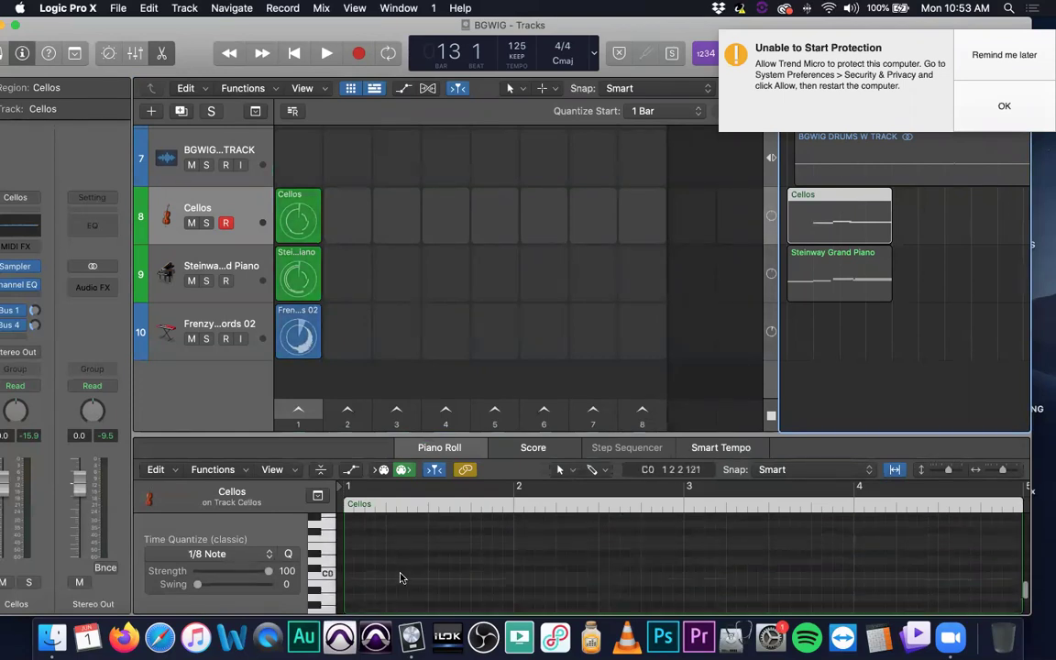
scroll(402, 578, "up", 5)
key("super+a")
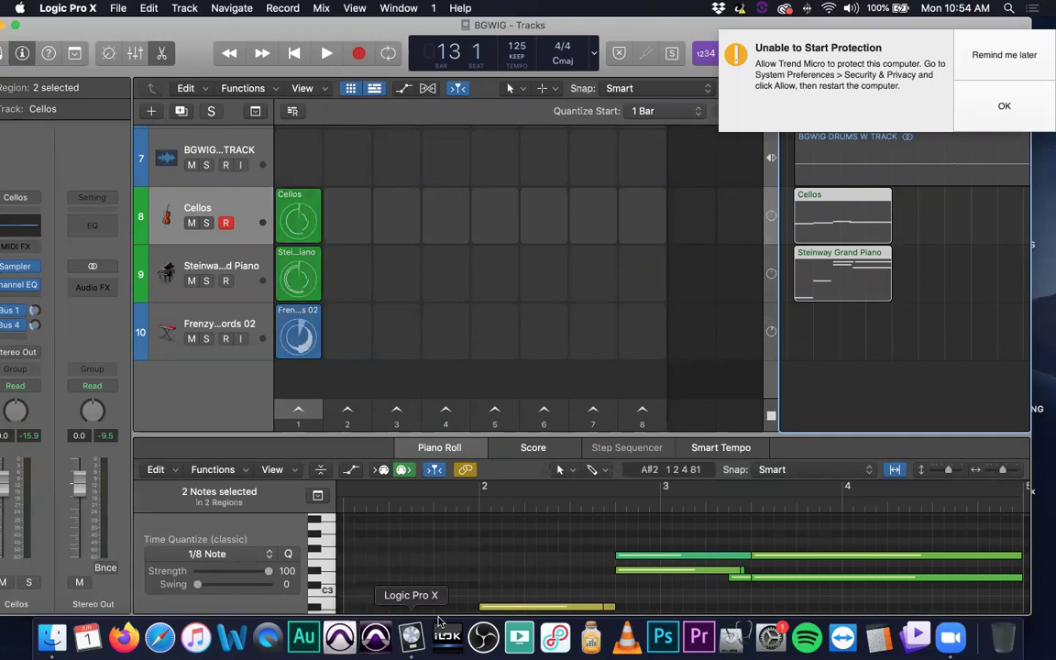
- Extend the start of both timeline regions to bar 1, including the first note of each
scroll(395, 558, "down", 5)
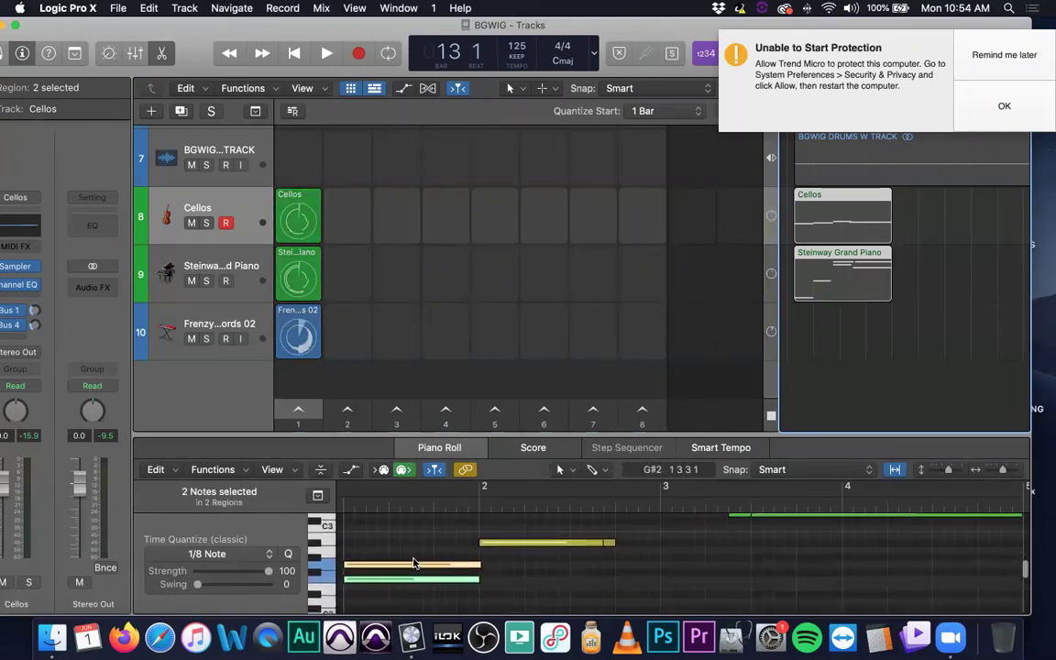
scroll(412, 561, "left", 2)
left_click(403, 591)
left_click_drag(351, 561, 332, 580)
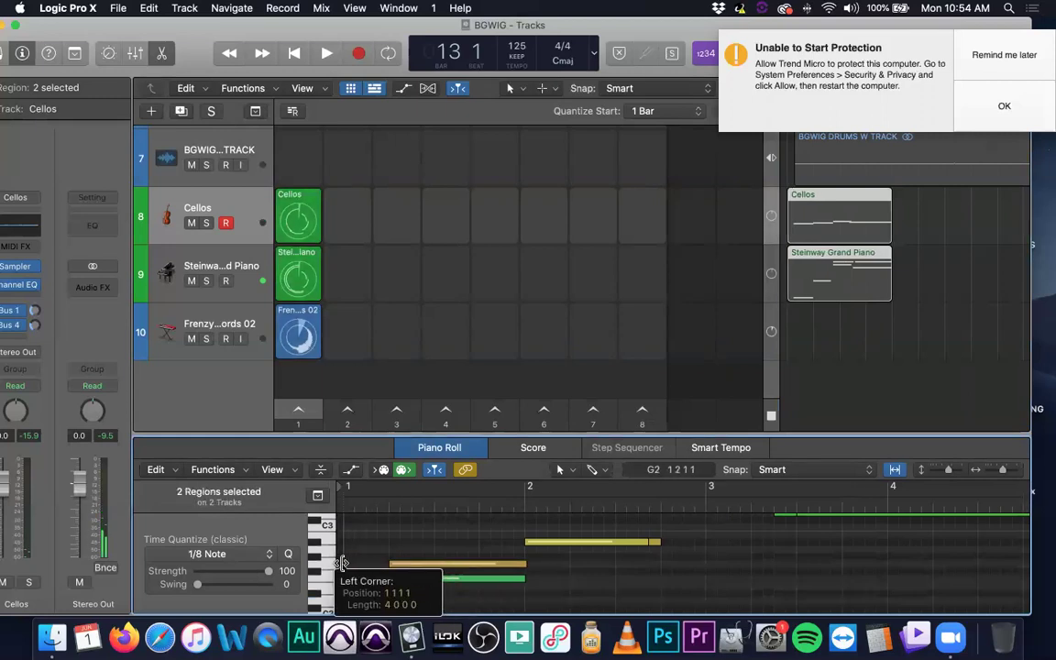
left_click_drag(375, 550, 345, 564)
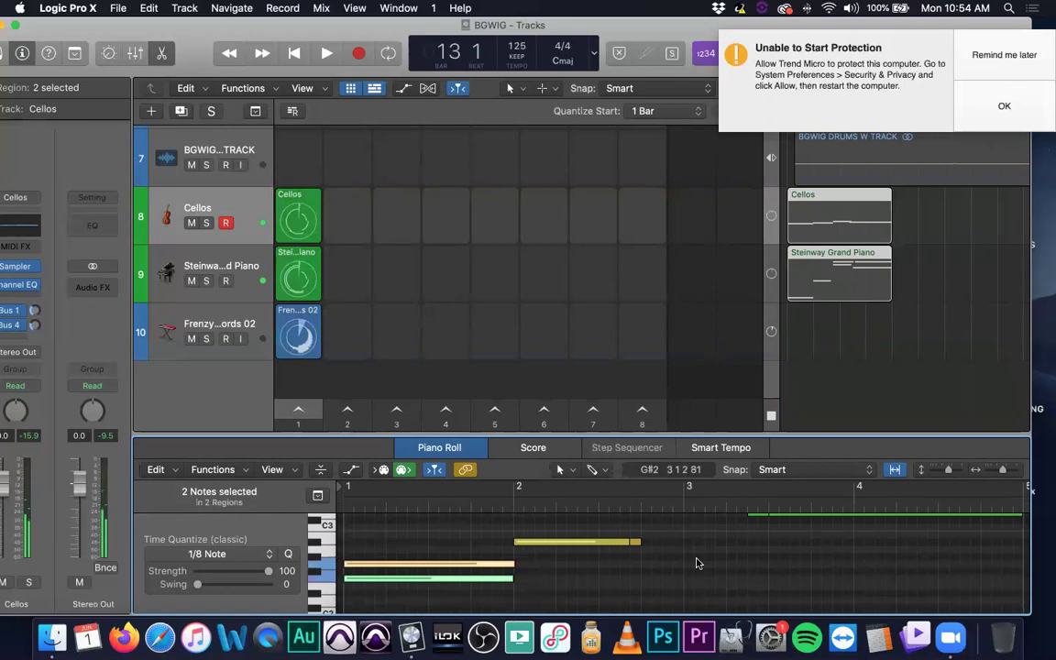
- Delete the Cellos and Steinway Grand Piano cells from scene 1 and dismiss the Trend Micro notification
left_click(311, 203)
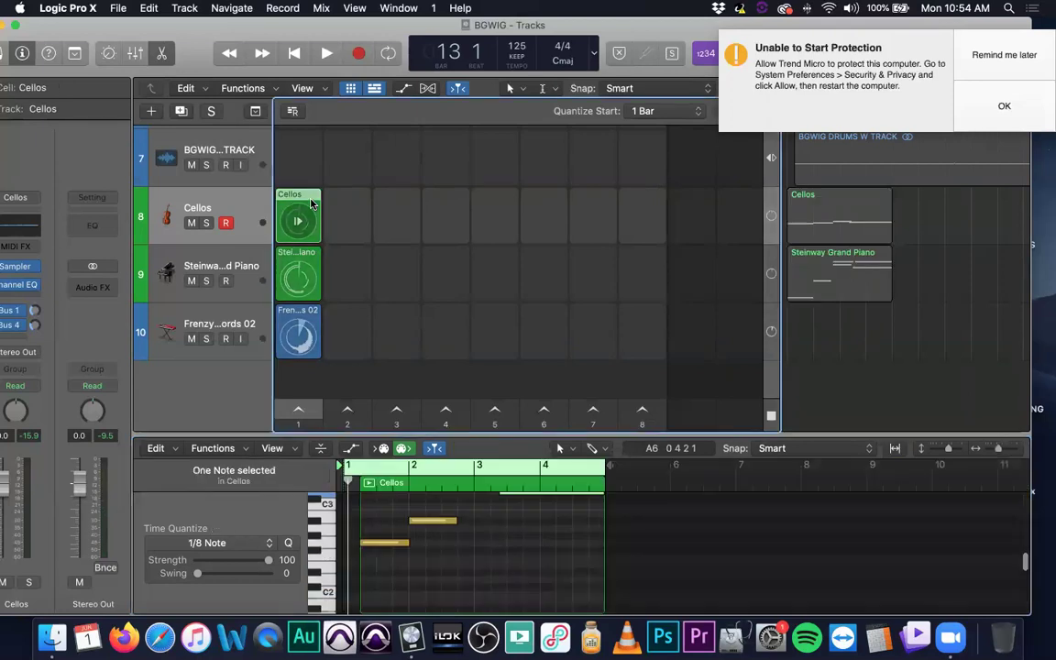
key("Delete")
left_click(308, 257)
key("Delete")
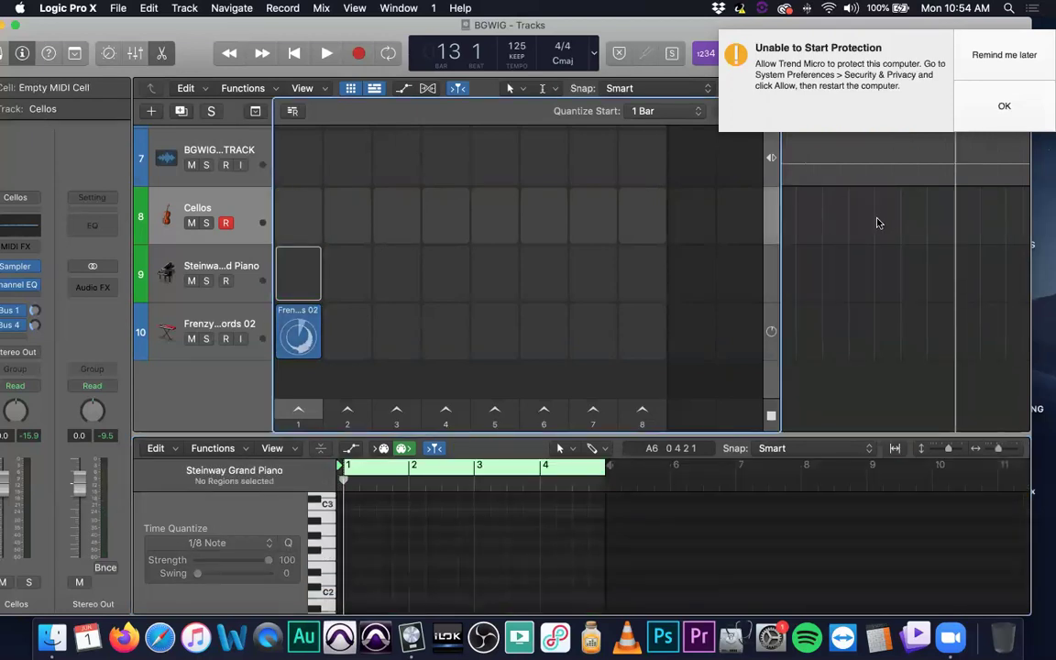
left_click(1004, 55)
scroll(863, 320, "left", 5)
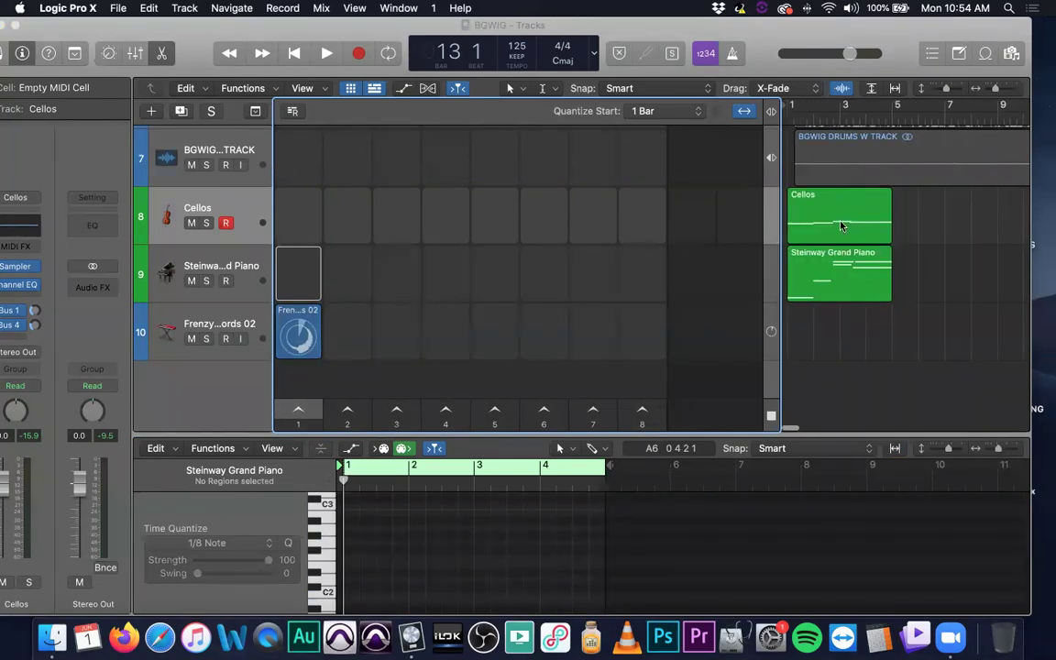
- Align the Cellos region's notes so that each fills one bar, with the third starting at bar 3 and the last at bar 4
left_click(842, 226)
scroll(631, 549, "right", 3)
scroll(626, 551, "up", 1)
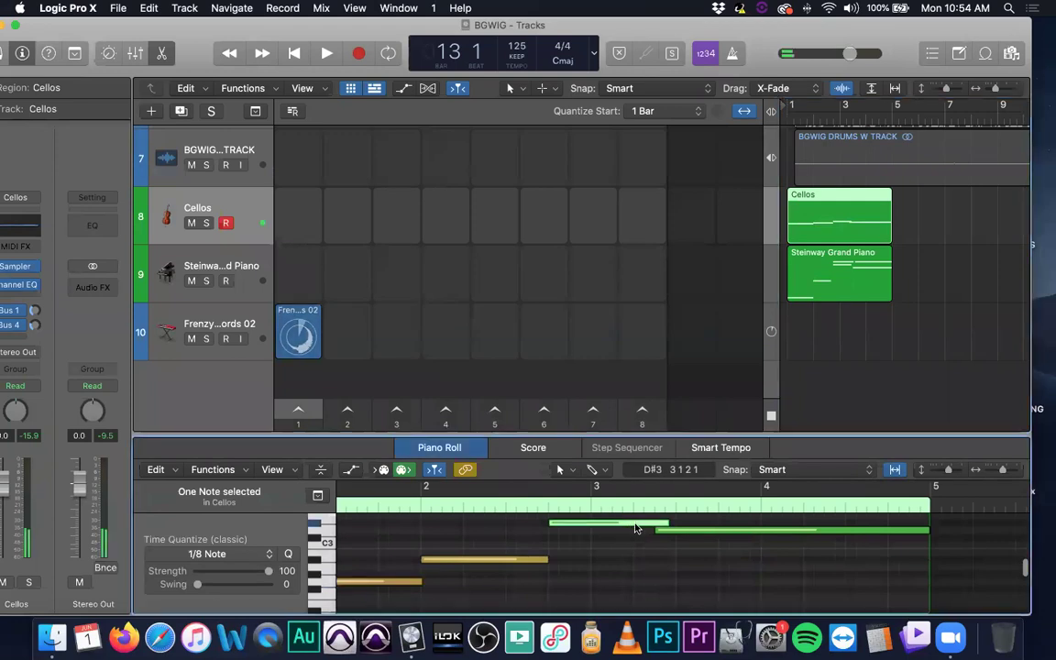
left_click(636, 532)
scroll(550, 559, "right", 3)
left_click_drag(464, 559, 506, 560)
left_click_drag(666, 538, 622, 534)
scroll(644, 548, "right", 6)
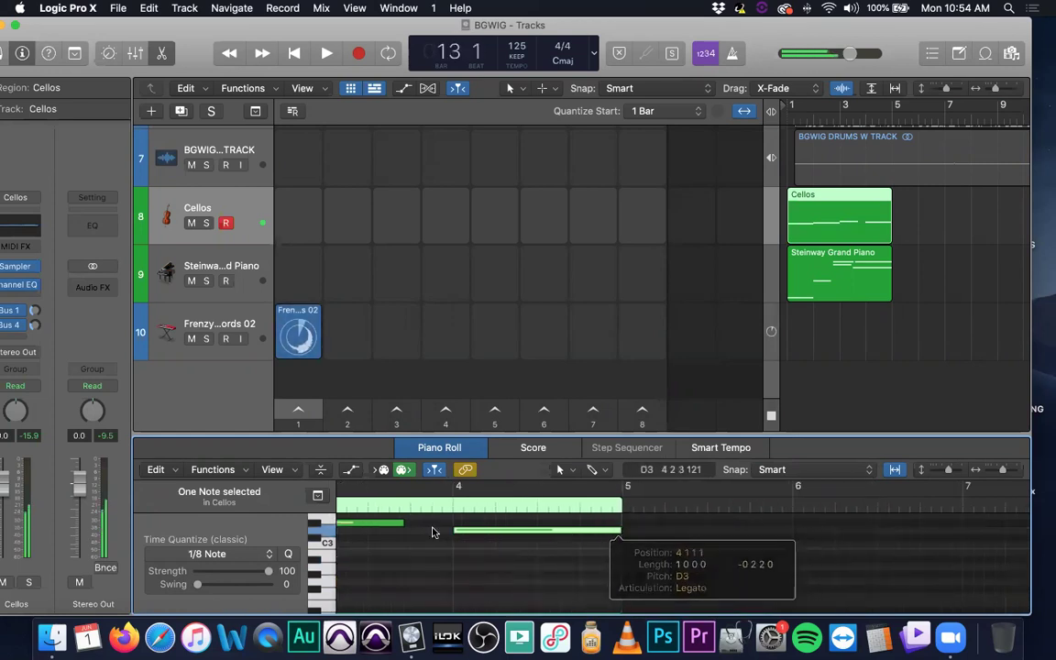
left_click_drag(402, 523, 451, 524)
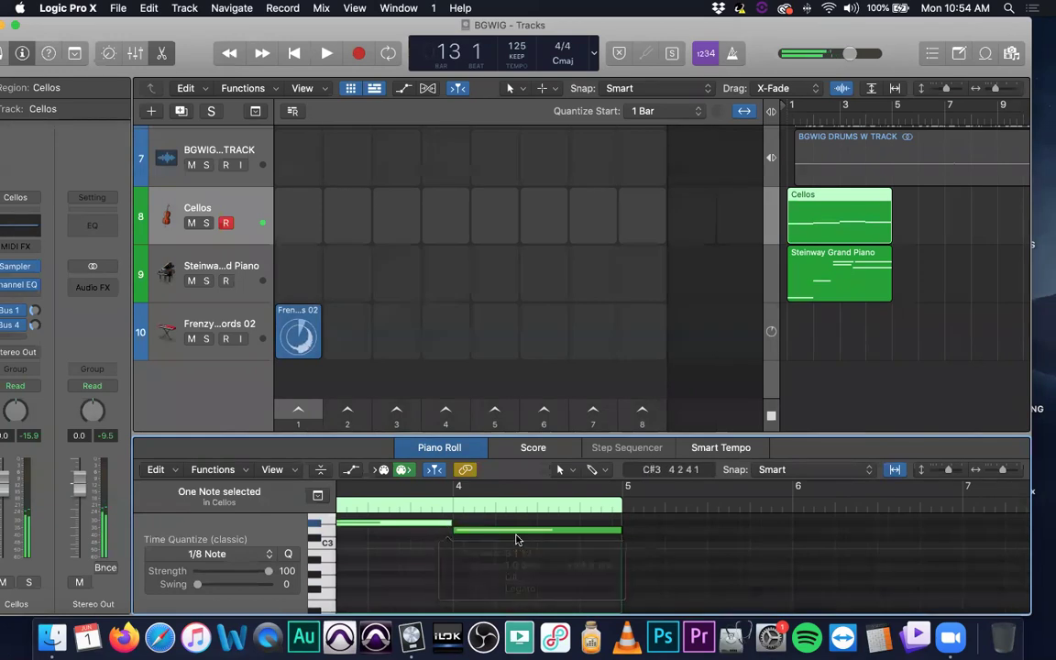
scroll(516, 540, "left", 10)
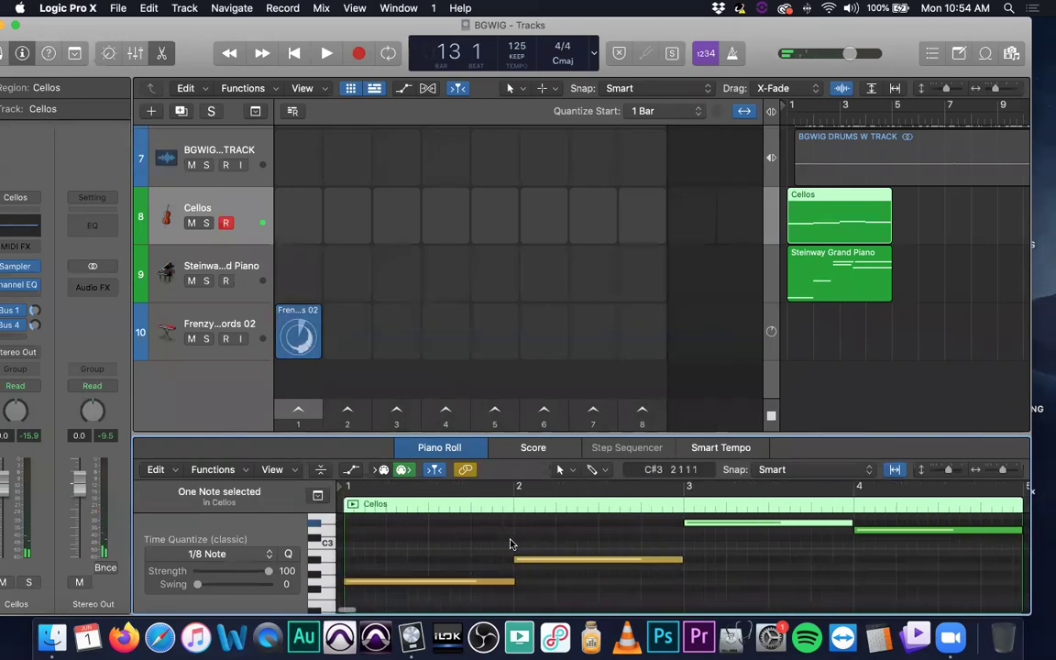
- In the Steinway Grand Piano region, extend the bar 2 note to bar 3 and move the four upper notes to start at bar 3
left_click(857, 284)
scroll(533, 558, "down", 2)
left_click_drag(626, 536, 690, 537)
scroll(711, 561, "up", 3)
scroll(694, 547, "right", 6)
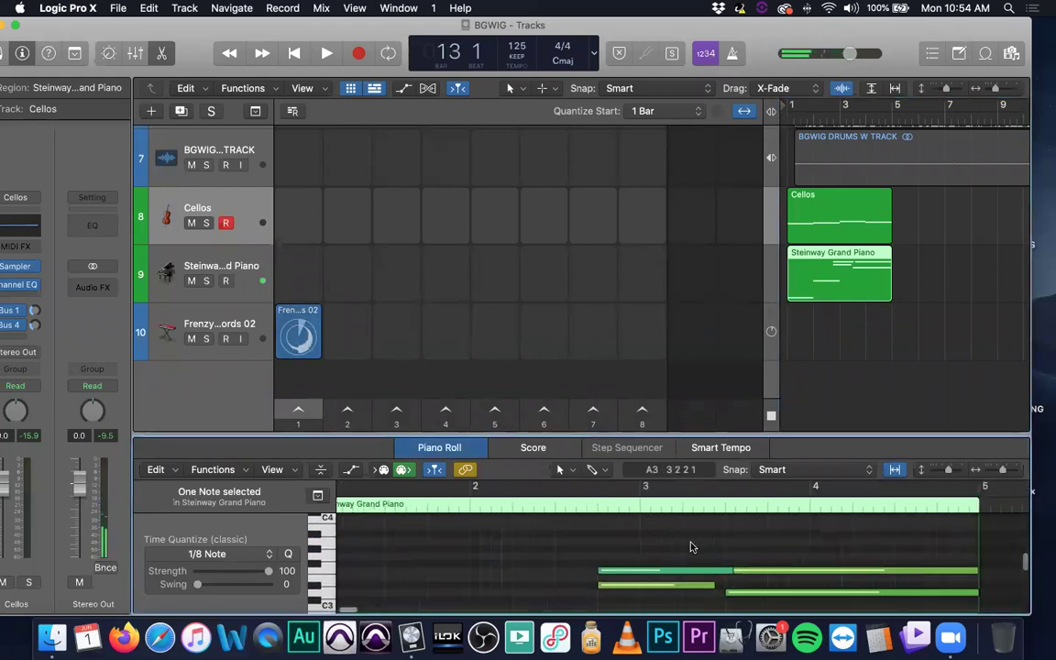
left_click_drag(534, 589, 495, 572)
scroll(516, 563, "right", 2)
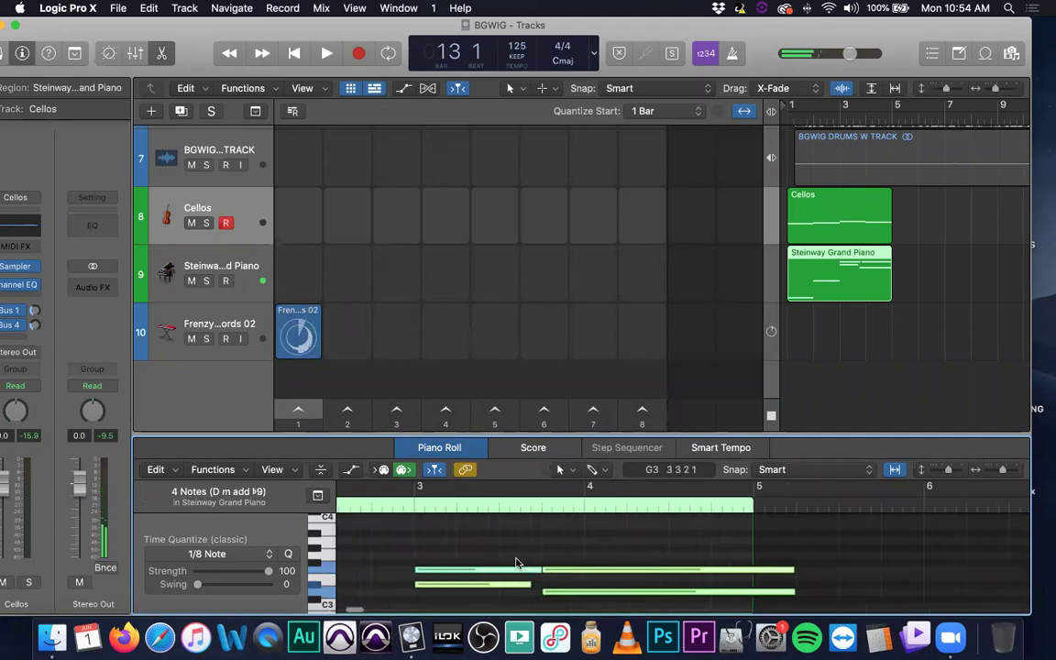
- Fit the last two piano notes between bars 4 and 5 and lengthen the bar 3 pair toward bar 4
left_click_drag(568, 552, 631, 608)
left_click_drag(597, 574, 557, 570)
scroll(639, 571, "right", 4)
scroll(478, 584, "left", 2)
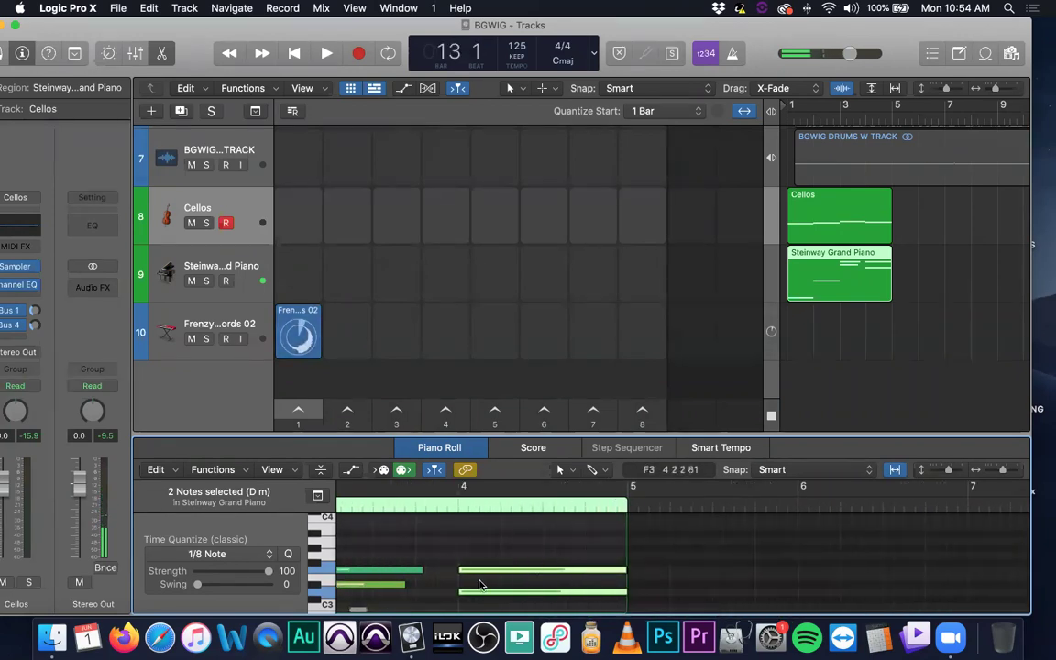
left_click_drag(375, 559, 456, 570)
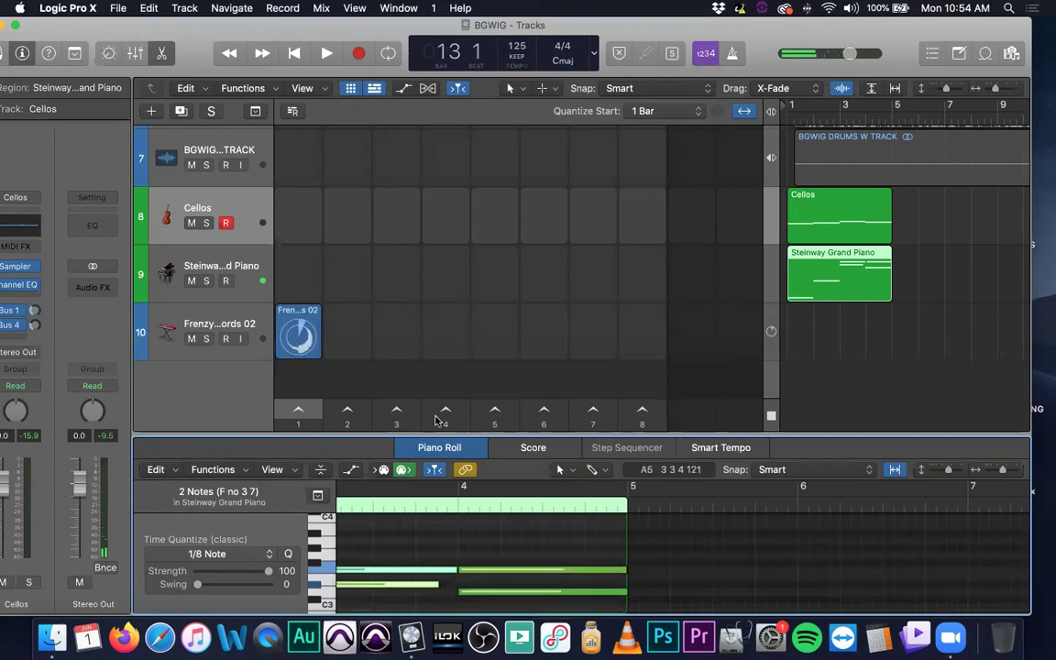
scroll(513, 537, "down", 4)
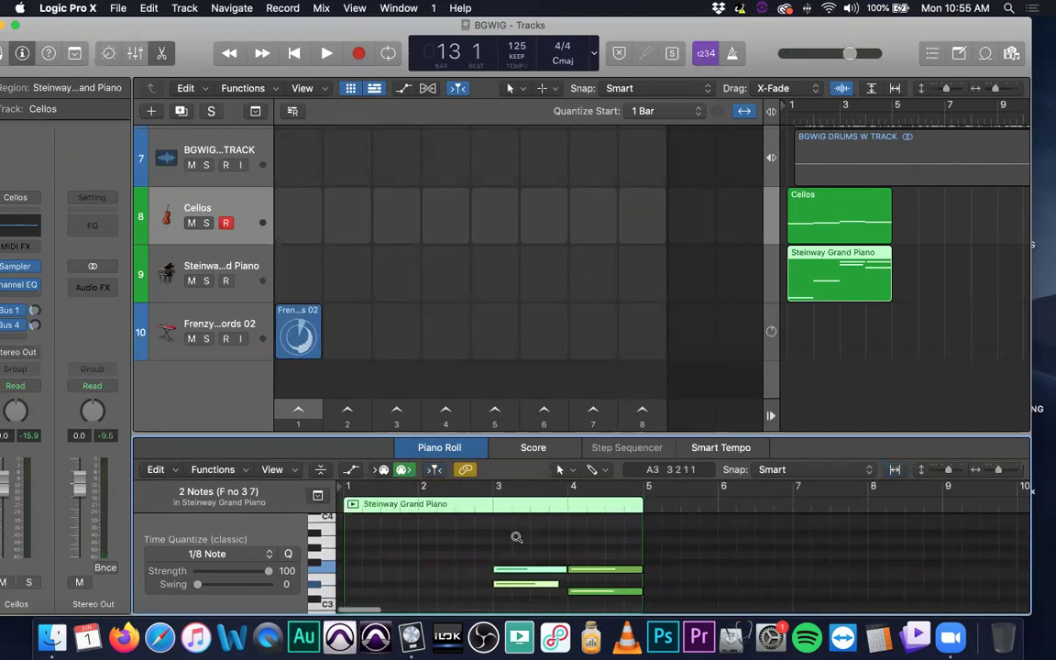
scroll(517, 534, "up", 1)
scroll(543, 531, "left", 2)
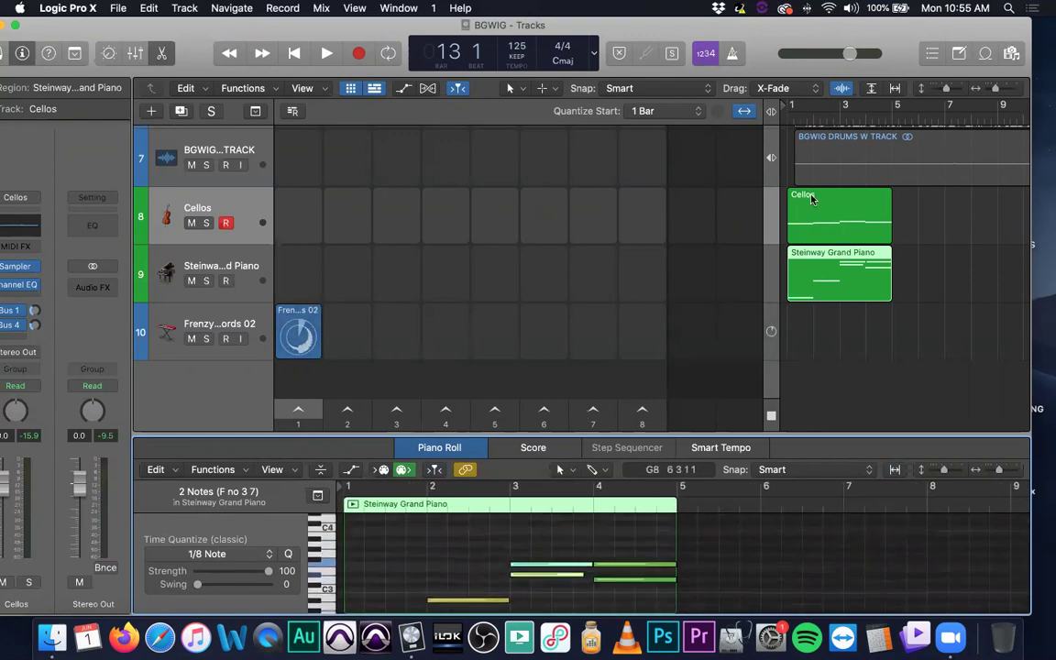
- Copy the edited Cellos and Steinway Grand Piano regions into scene 1 on their tracks and start the scene
left_click_drag(833, 199, 344, 215)
left_click_drag(820, 260, 298, 273)
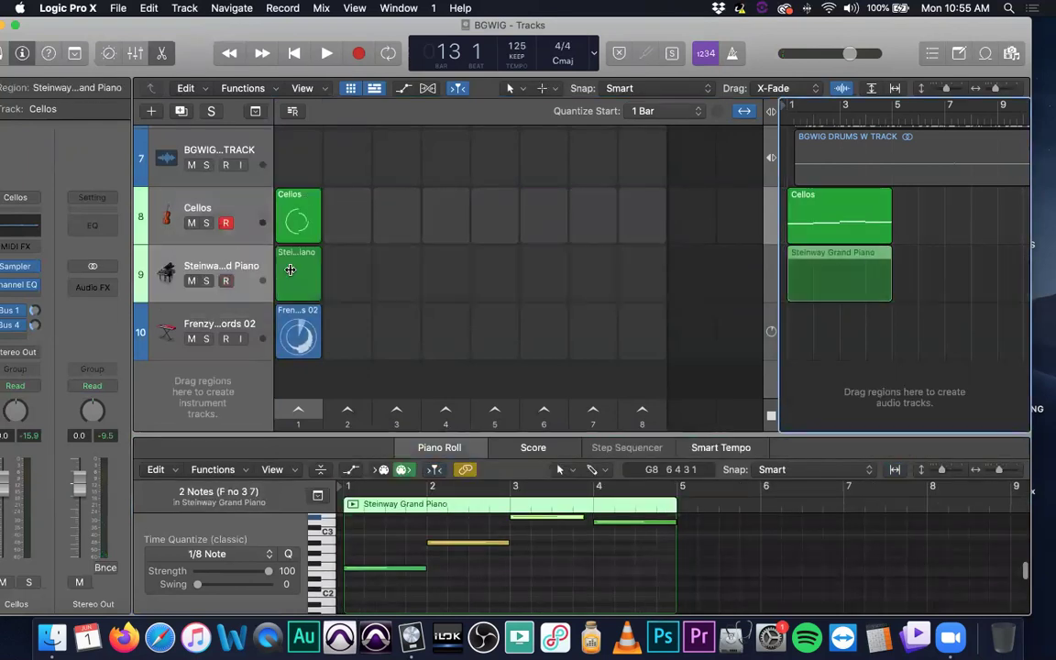
left_click(300, 413)
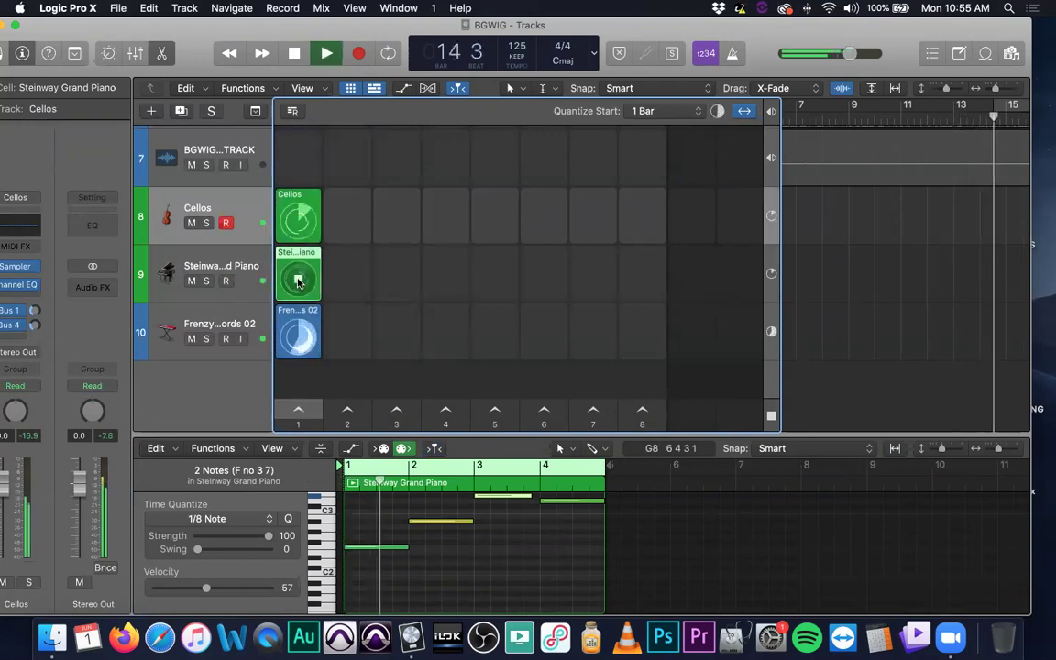
- Toggle the Frenzy Synth Chords 02 cell during playback, retrigger scene 1 and stop the transport
left_click(296, 339)
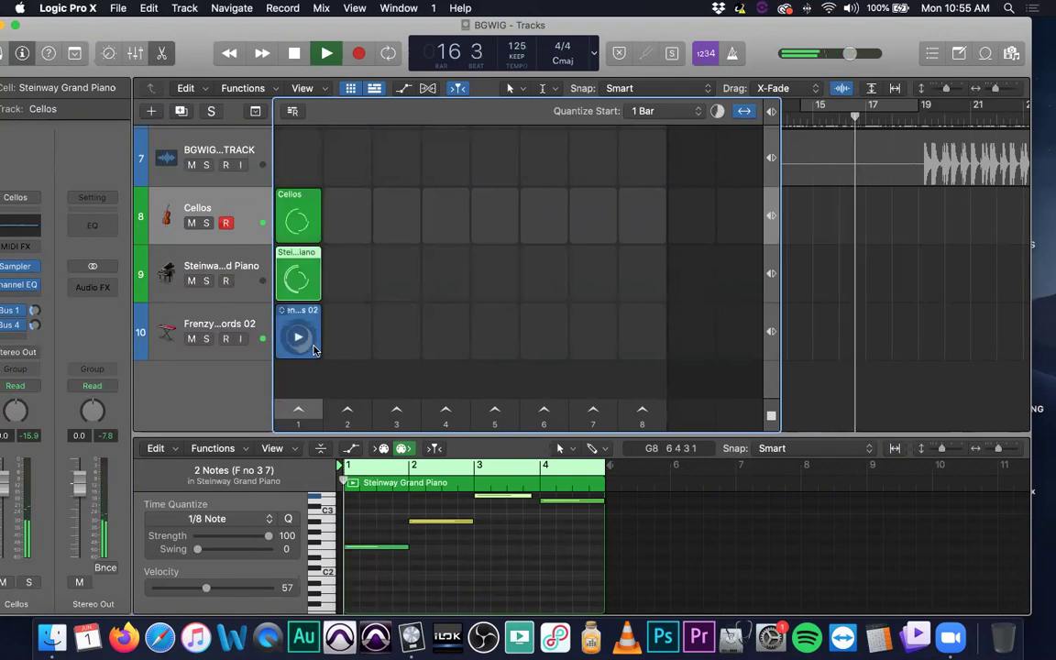
left_click(299, 413)
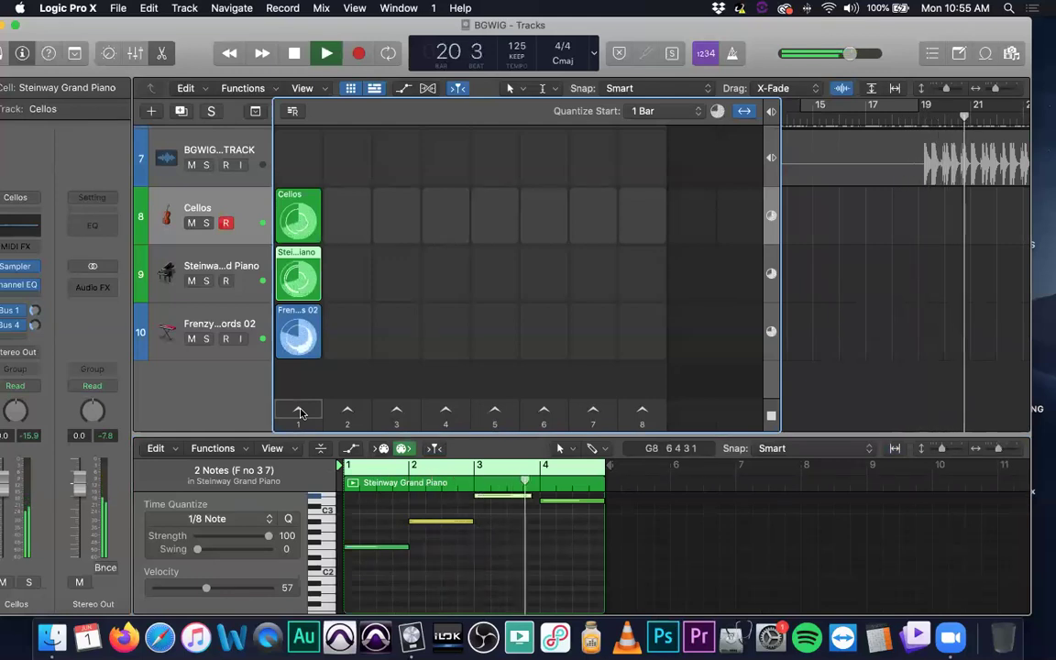
key("space")
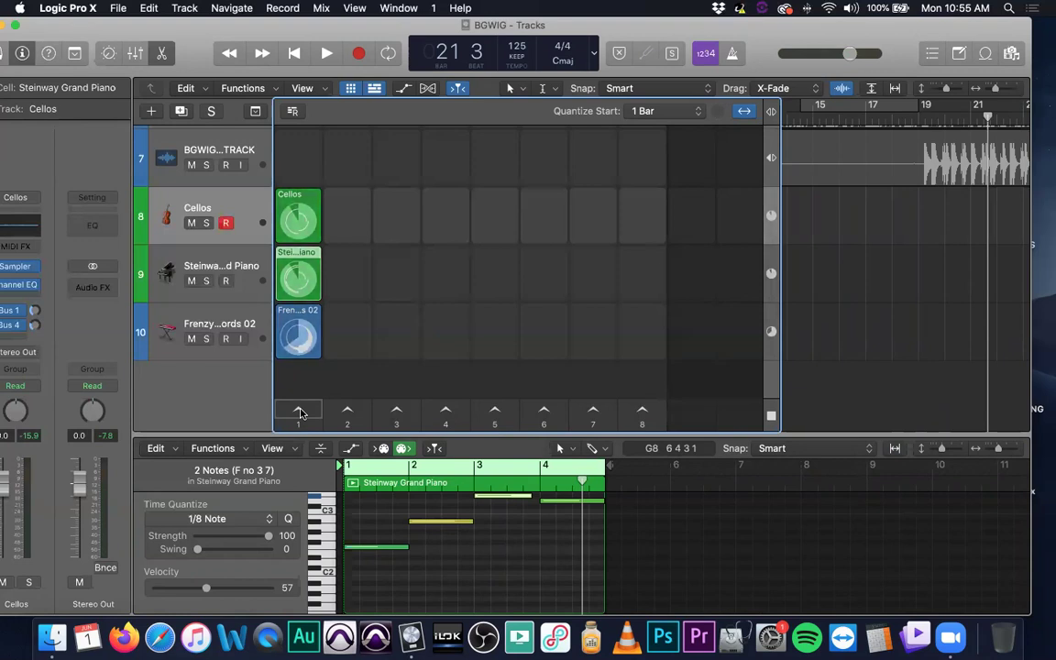
left_click(308, 336)
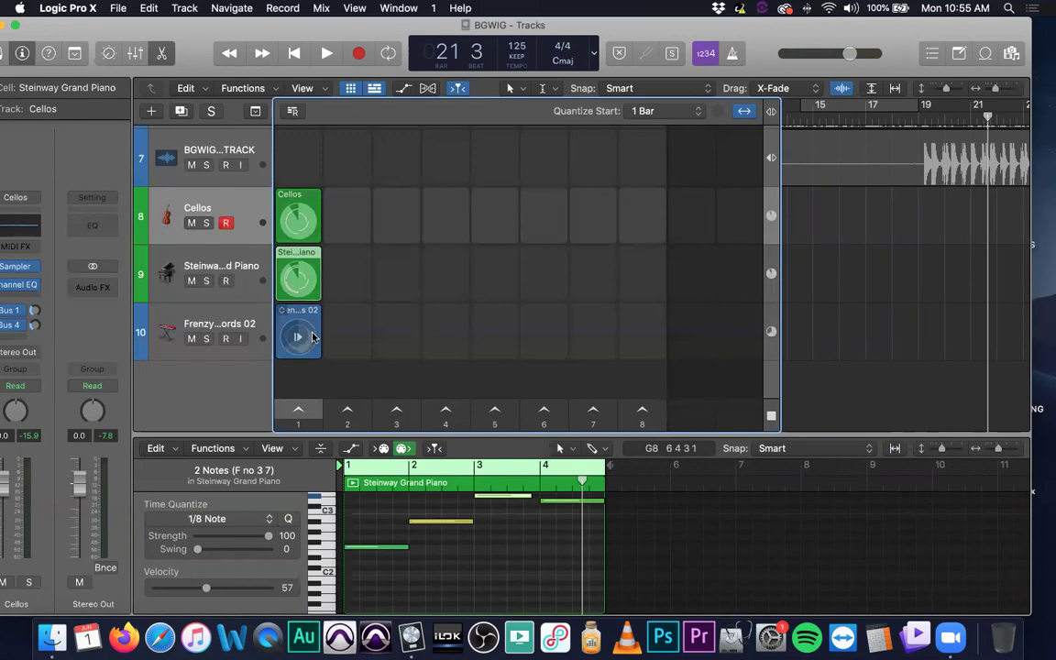
left_click(309, 275)
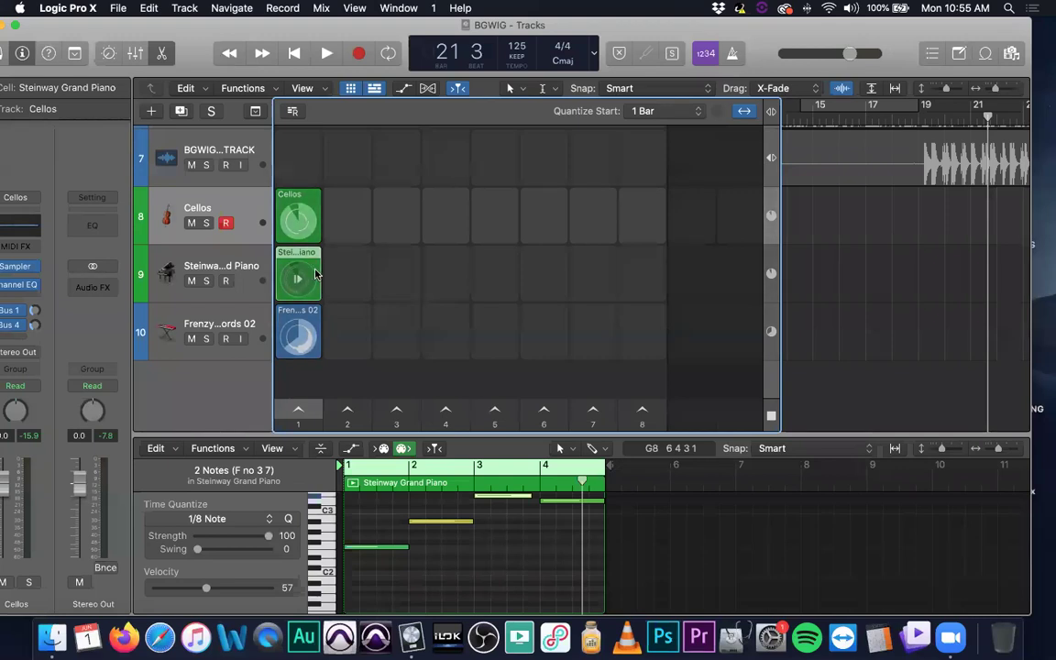
- Open the Apple Loops browser, try the Synths instrument filter and clear both the filter and the search text
left_click(985, 53)
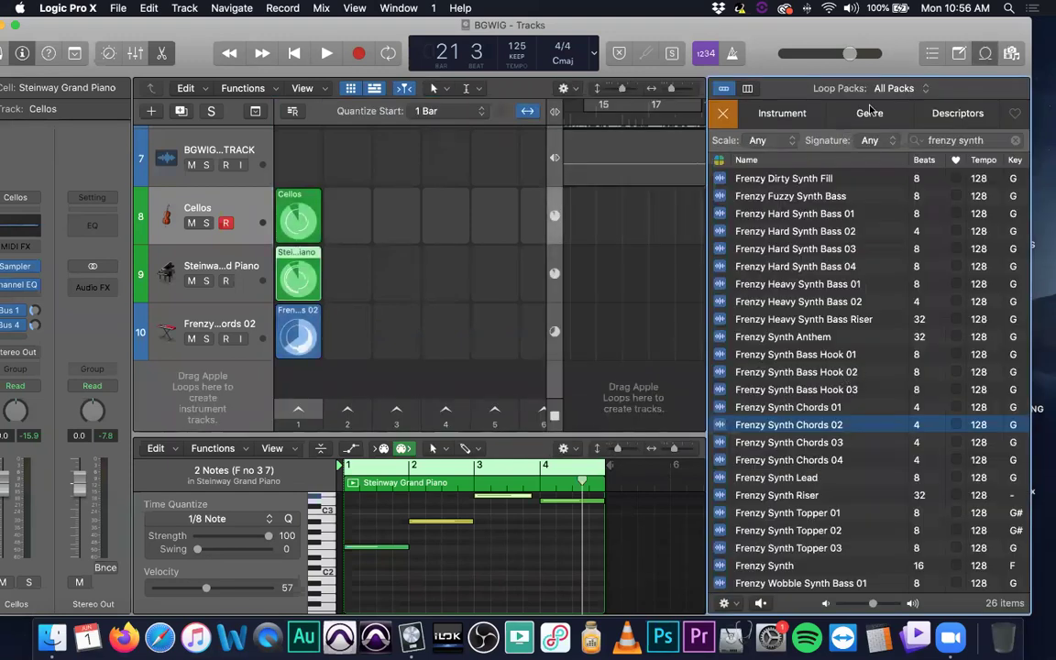
left_click(782, 113)
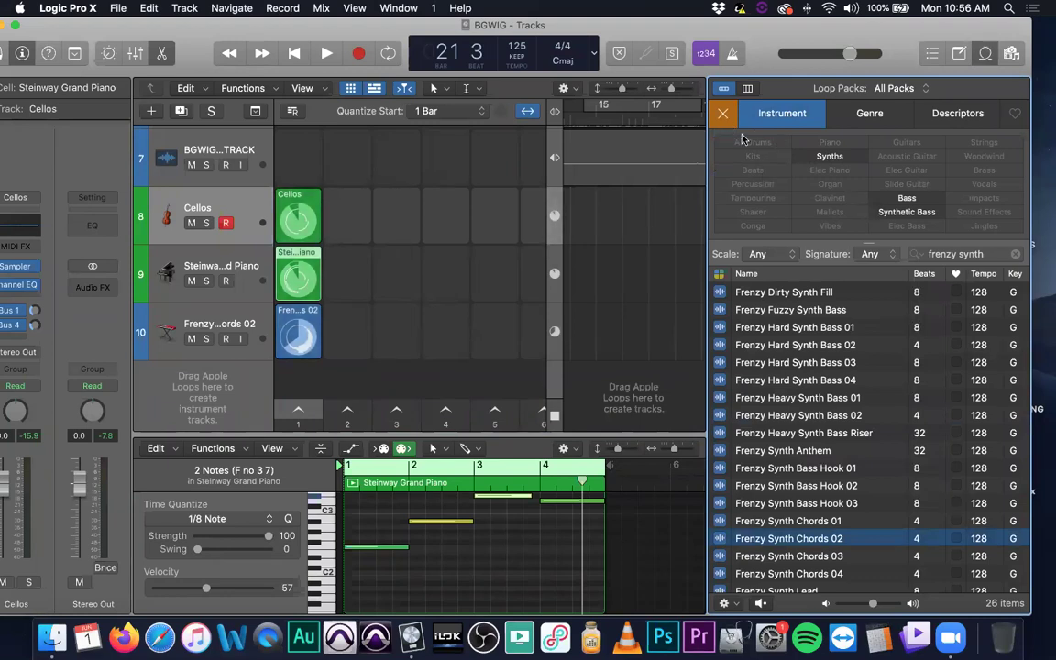
left_click(829, 155)
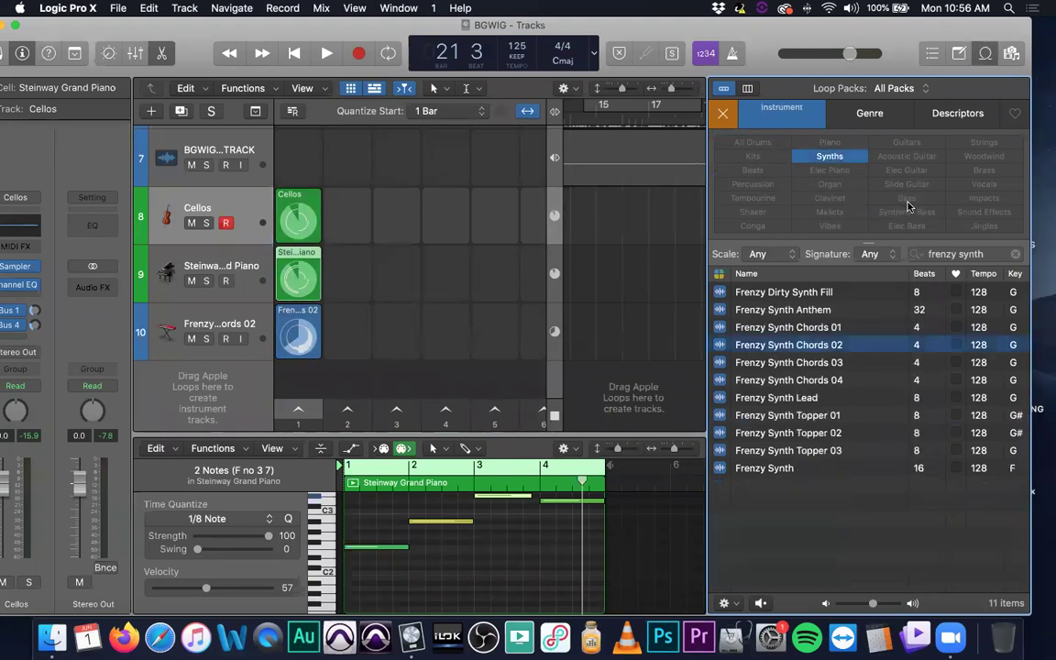
left_click(832, 157)
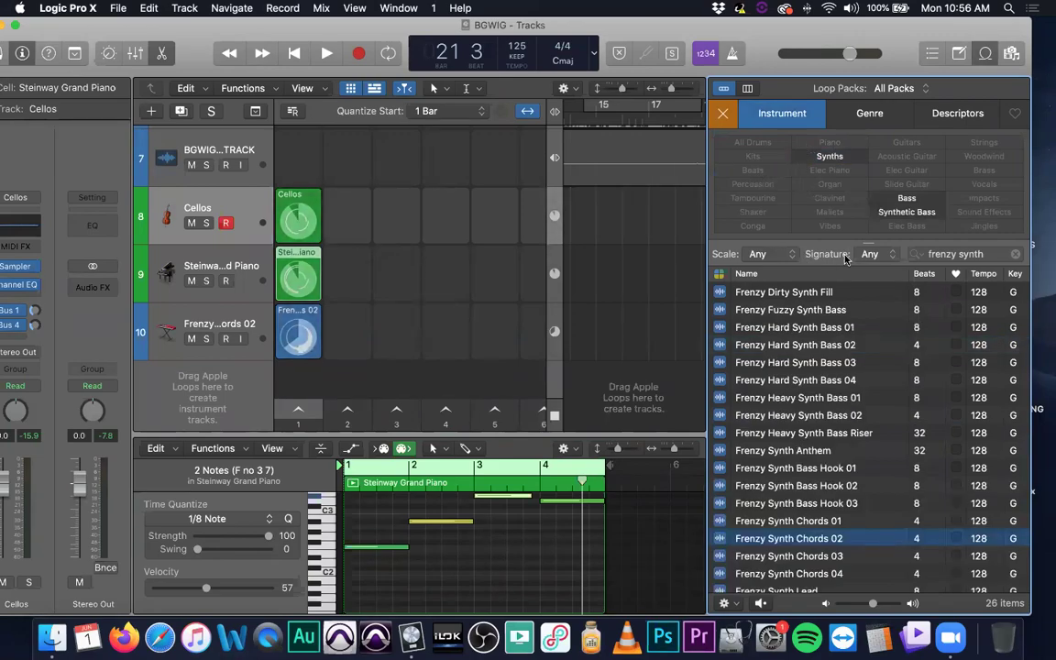
triple_click(944, 254)
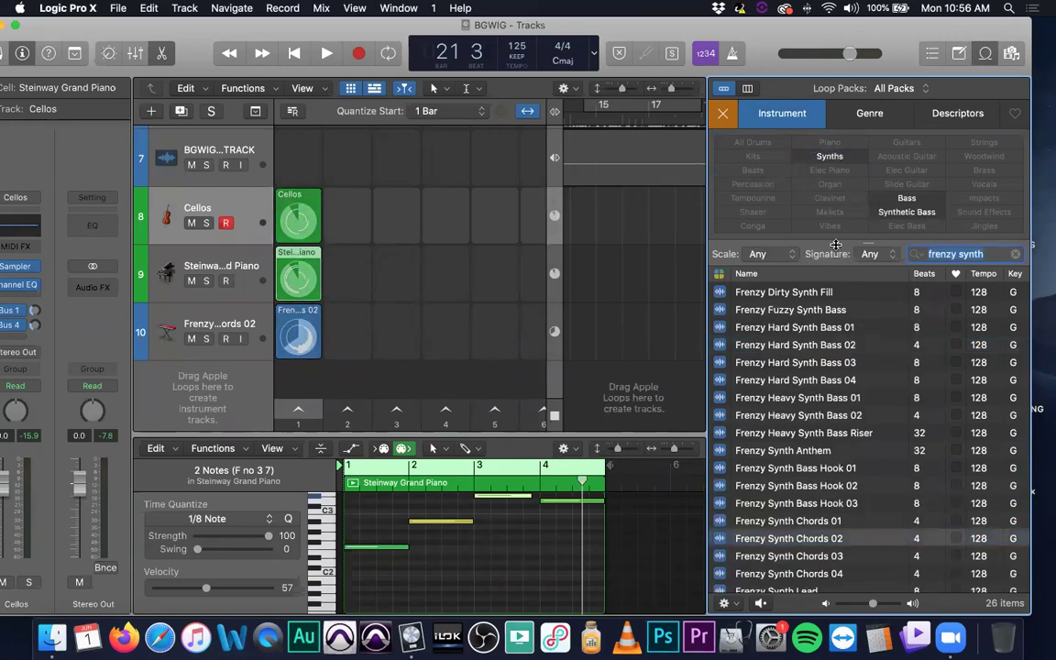
key("BackSpace")
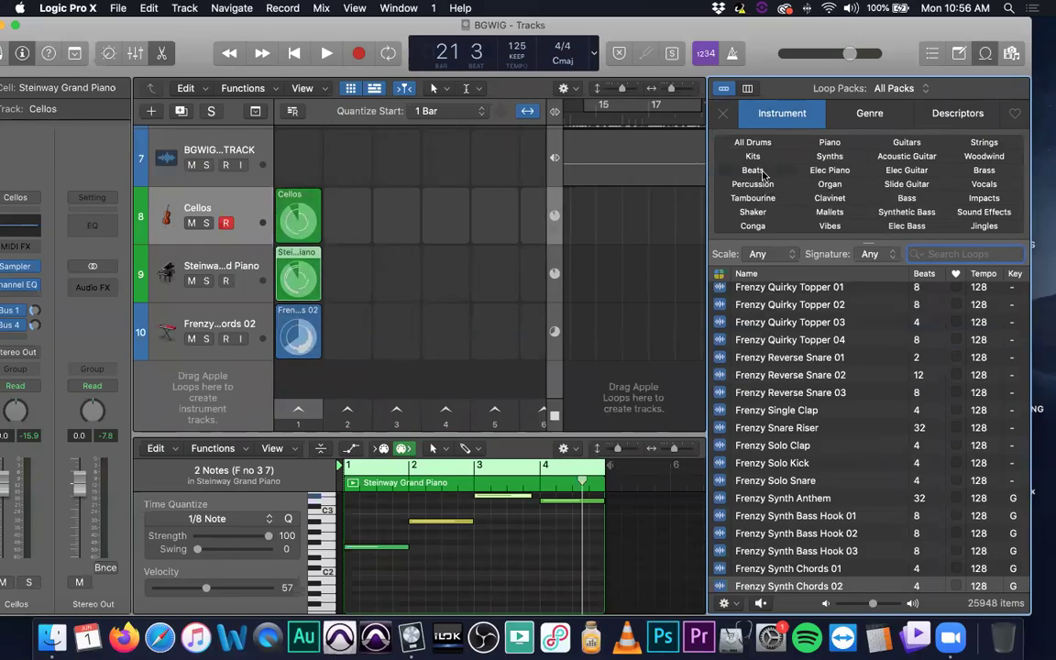
- Filter the loops by Beats, preview Trip Hop Chill Out Beat and add it on a new track in scene 1
left_click(755, 171)
scroll(849, 343, "down", 1)
scroll(845, 358, "up", 10)
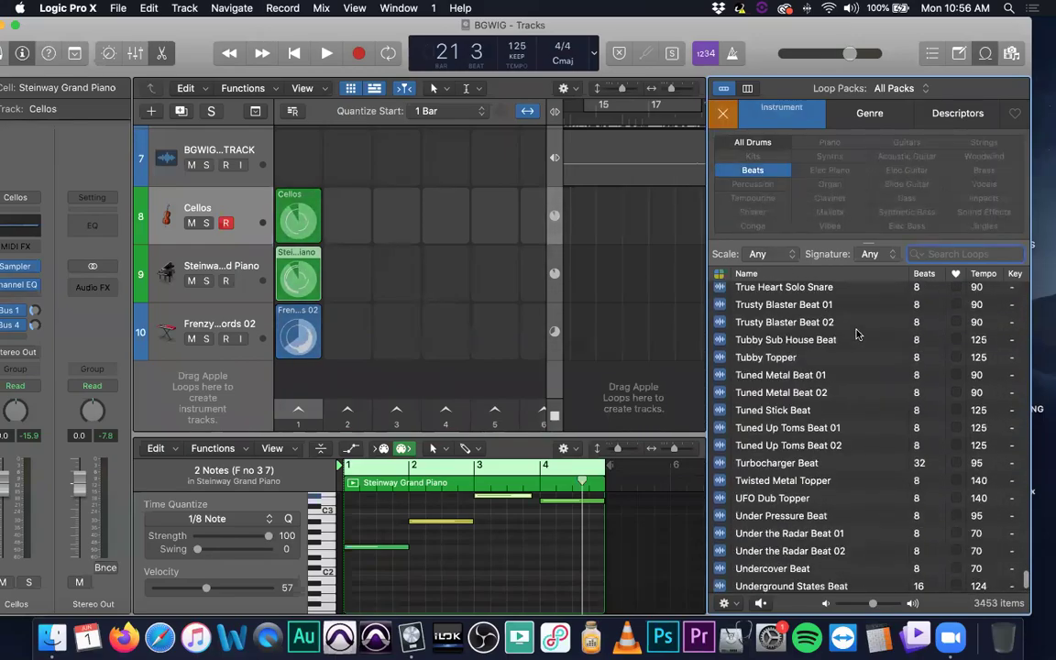
left_click(839, 371)
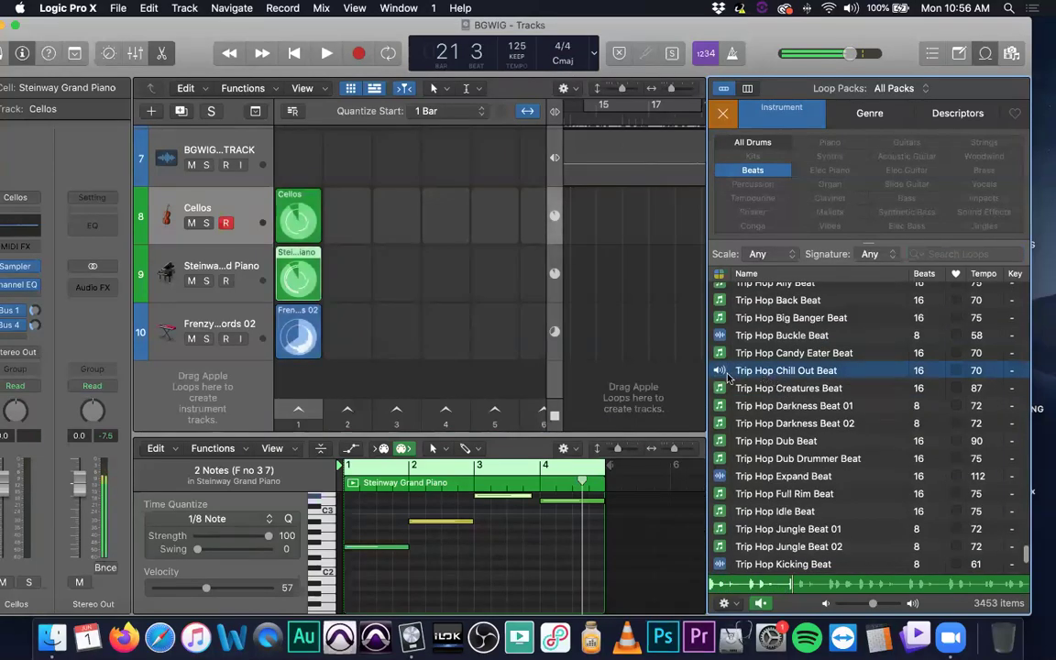
left_click_drag(778, 376, 174, 365)
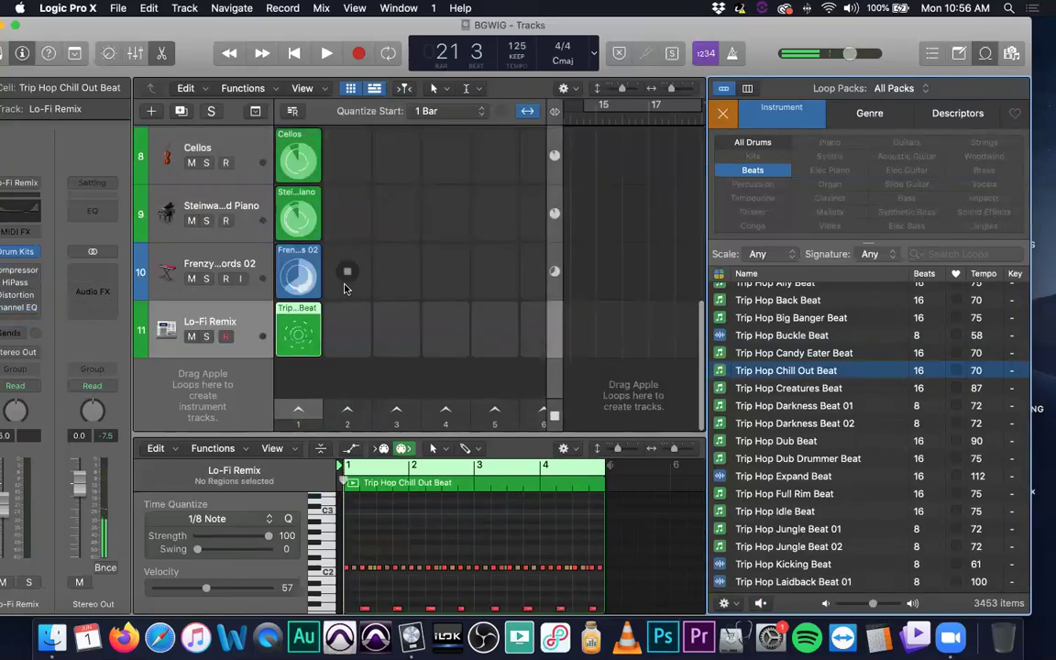
scroll(356, 296, "up", 1)
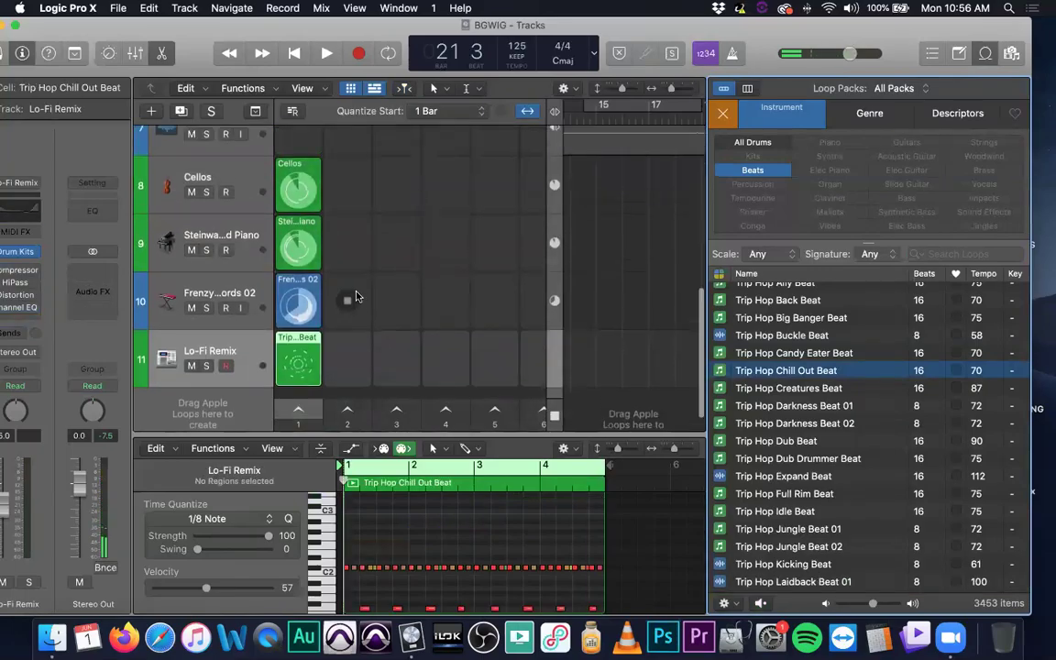
- Audition the new beat together with the other scene 1 cells at a lower system volume and stop playback
left_click(303, 365)
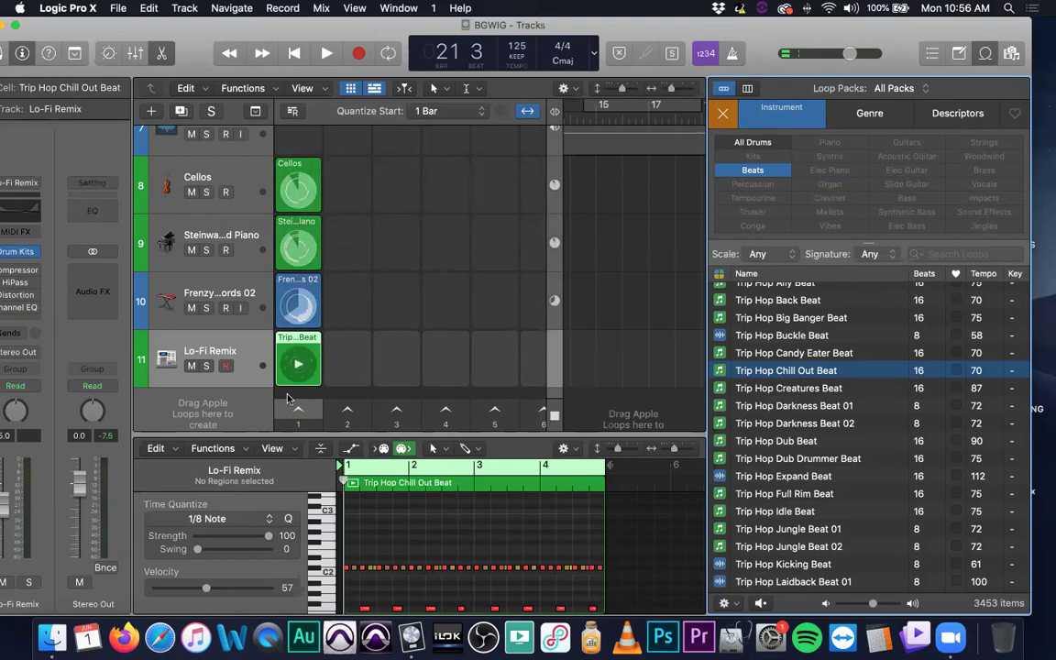
left_click(303, 200)
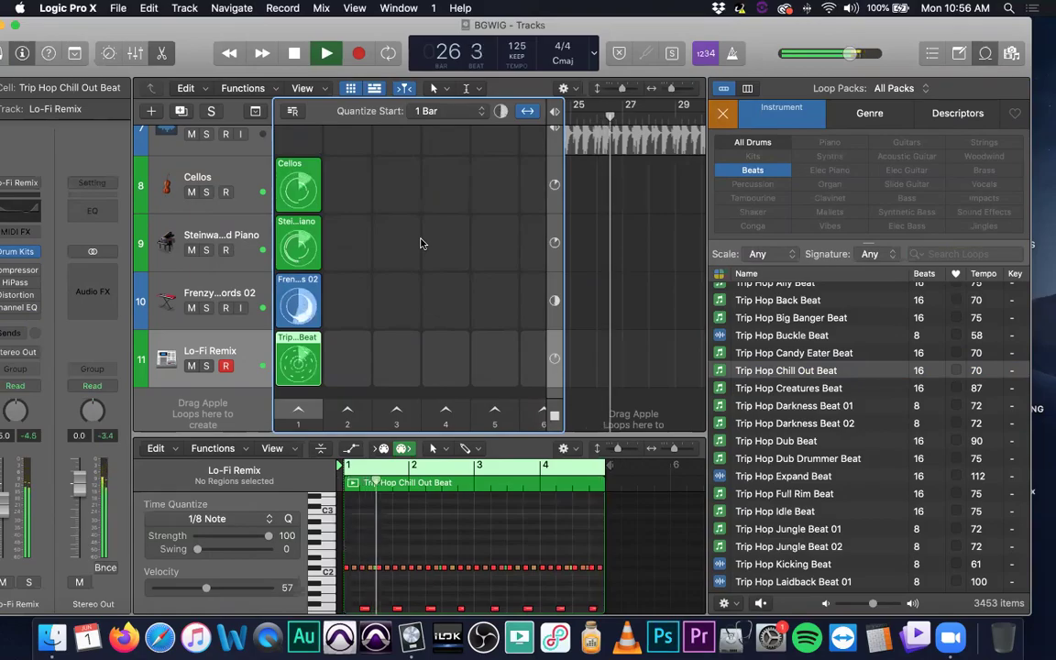
key("XF86AudioLowerVolume")
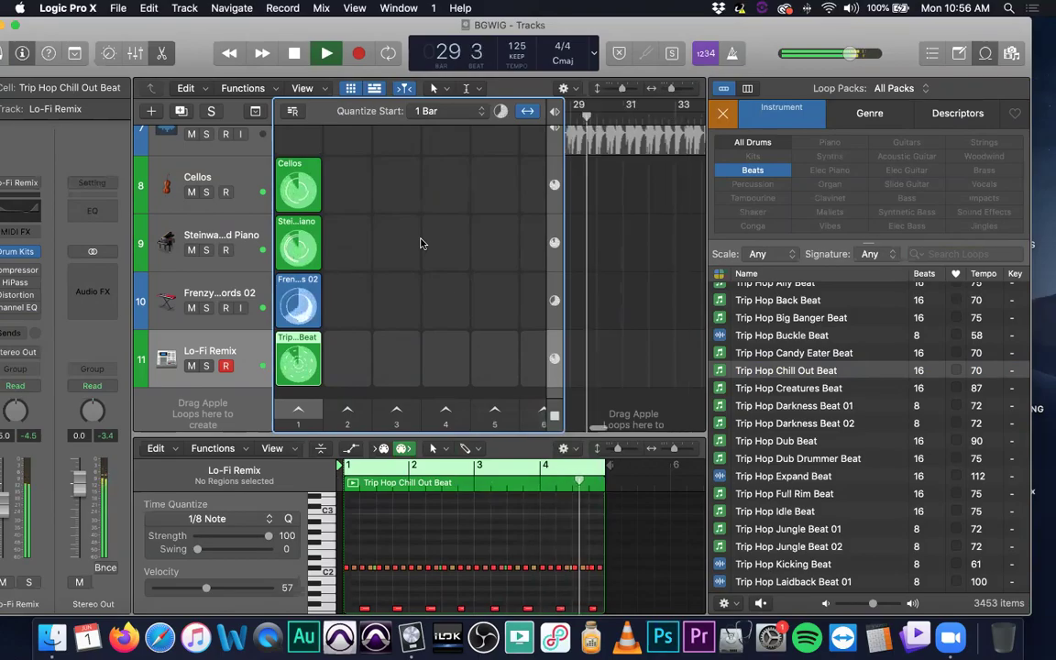
key("space")
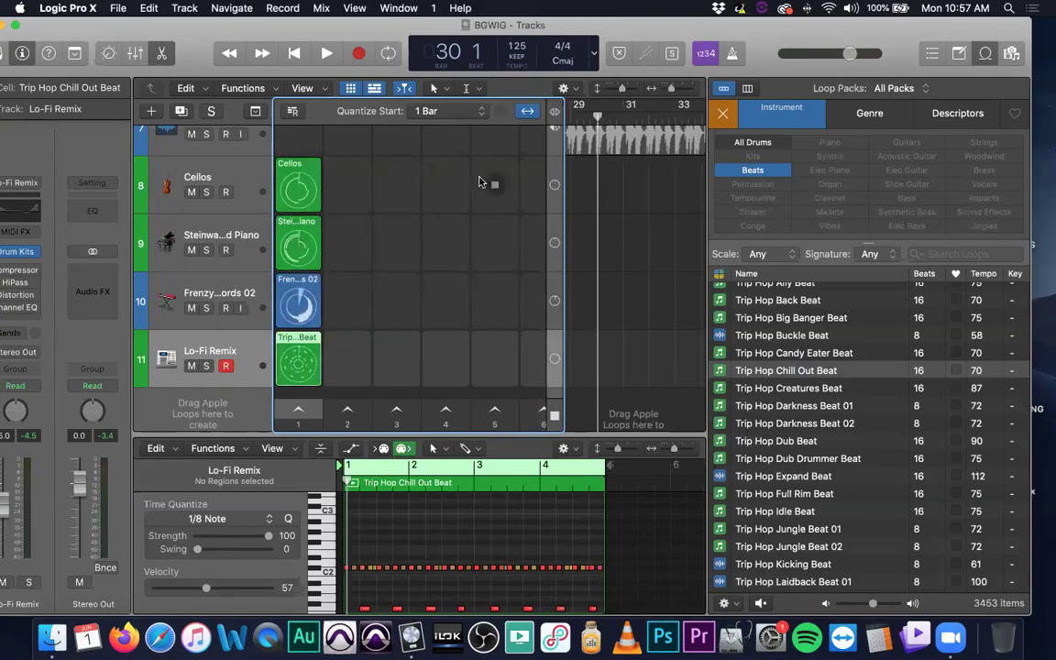
left_click_drag(194, 25, 224, 102)
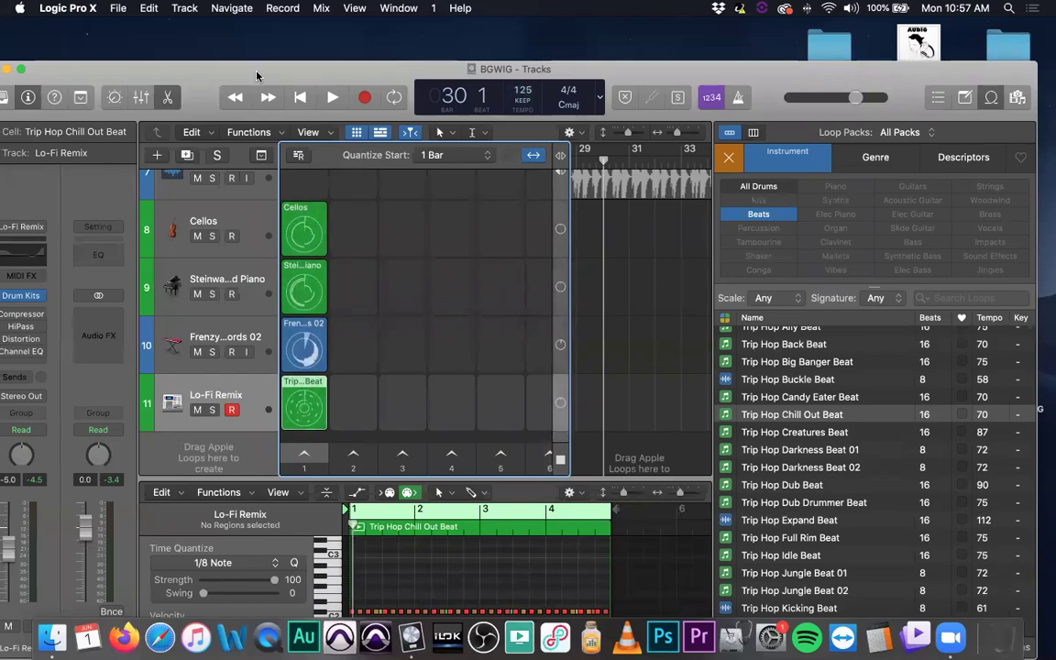
- Preview the Trip Hop Chill Out Beat loop in the loop browser and stop the preview
double_click(230, 64)
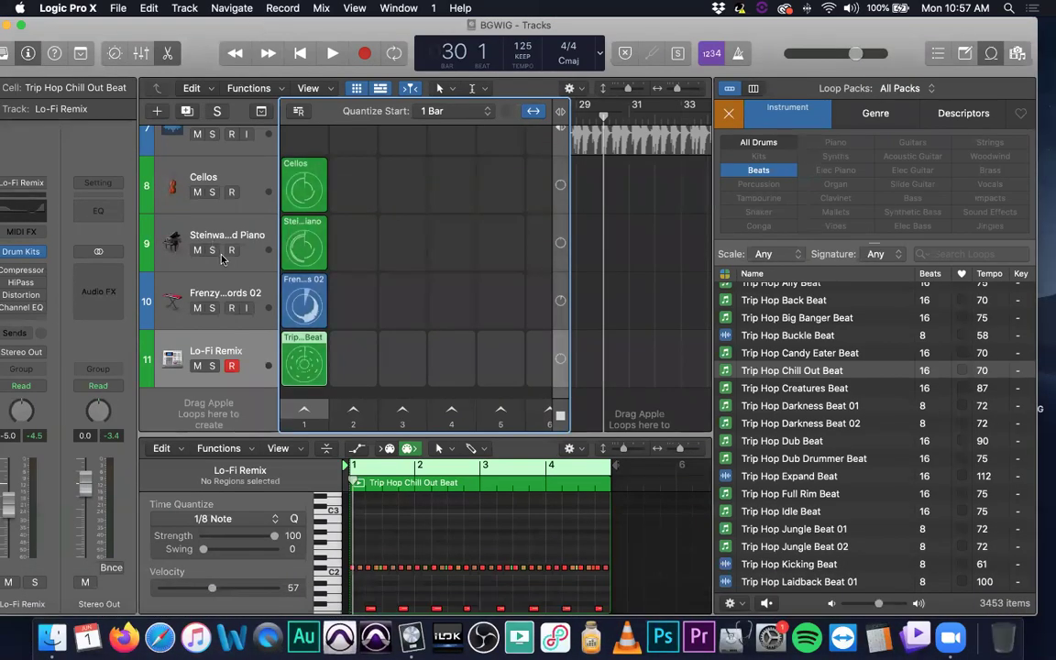
left_click(827, 370)
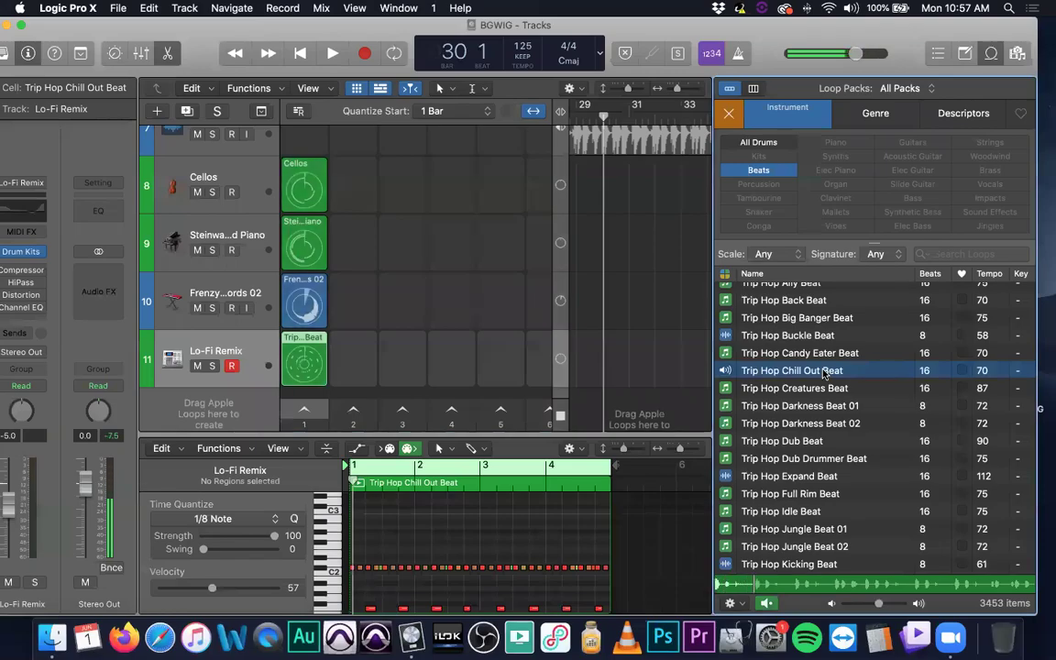
left_click(825, 370)
- Audition scene 1 by triggering it twice, stop playback, retrigger the Cellos cell and resume playing
mouse_move(322, 355)
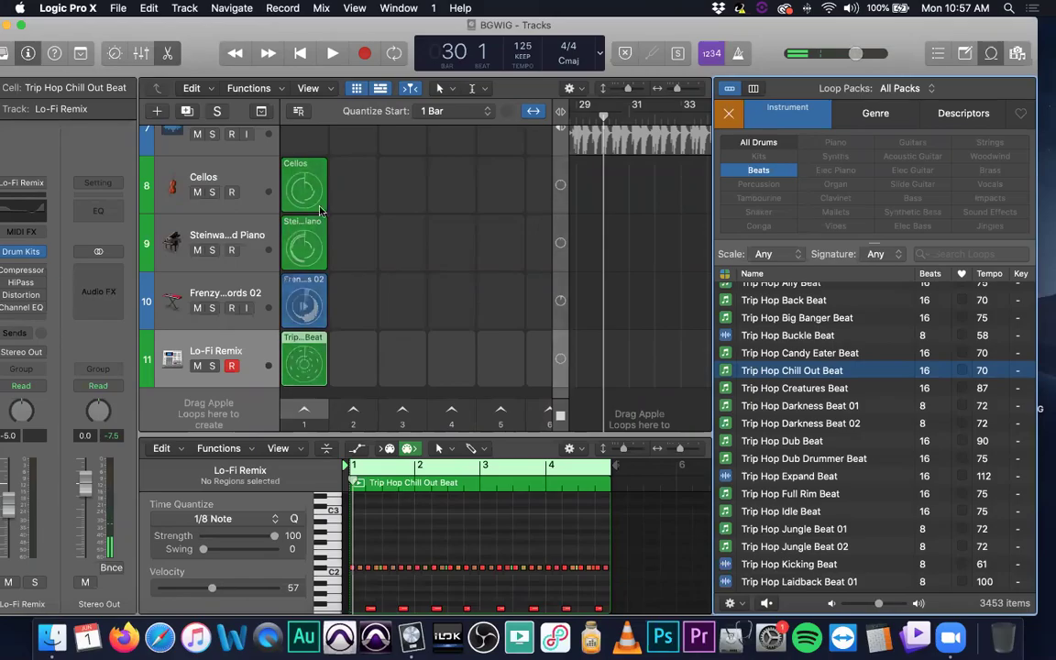
left_click(306, 412)
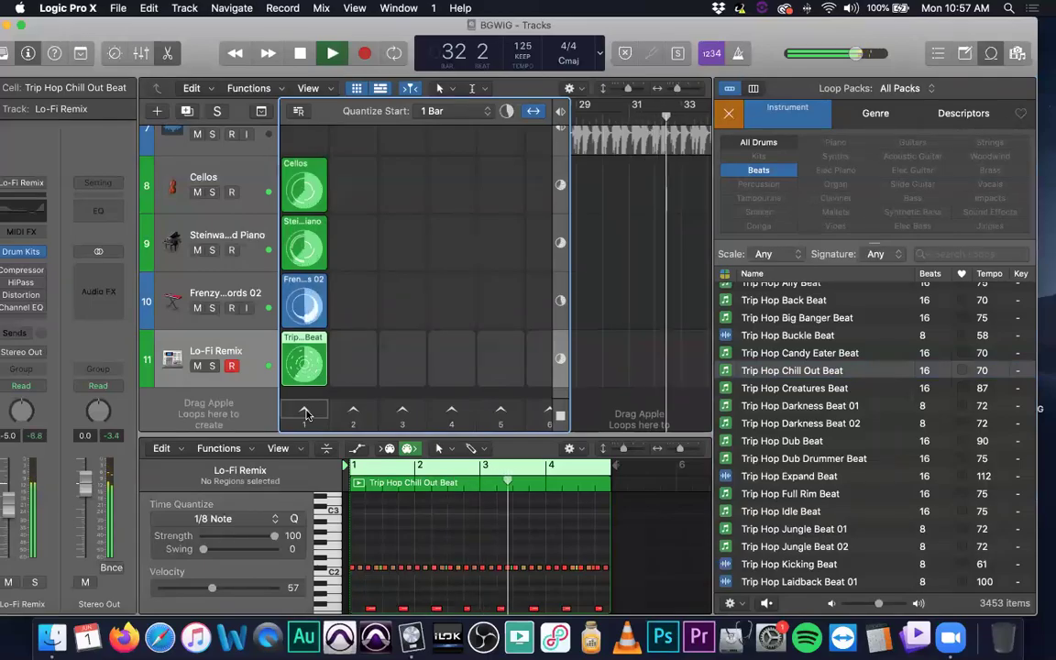
left_click(305, 413)
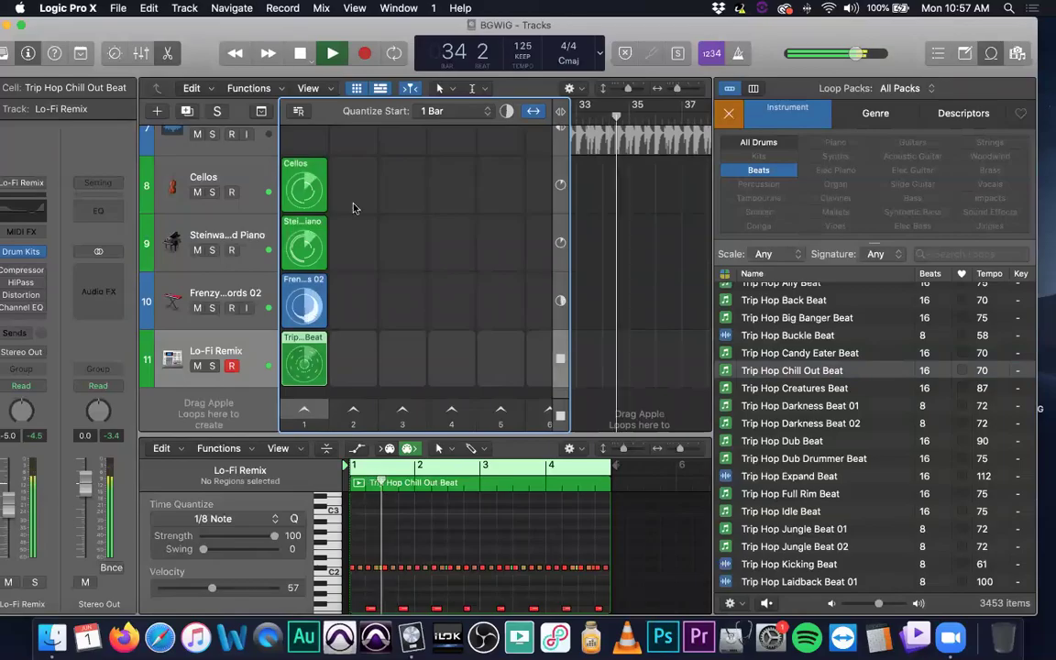
key("space")
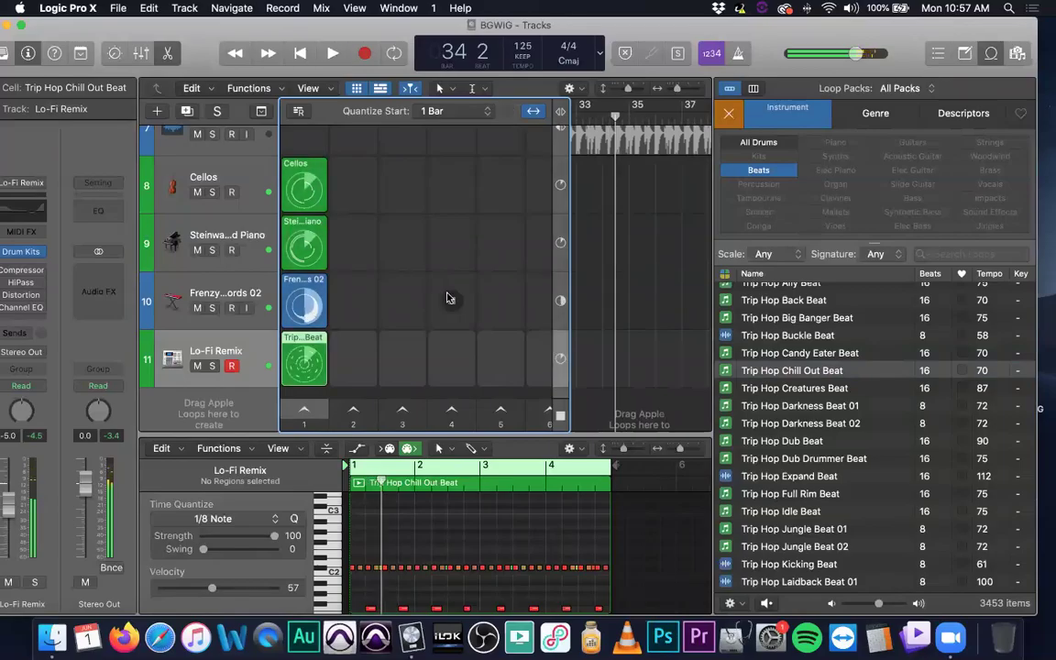
left_click(305, 190)
key("space")
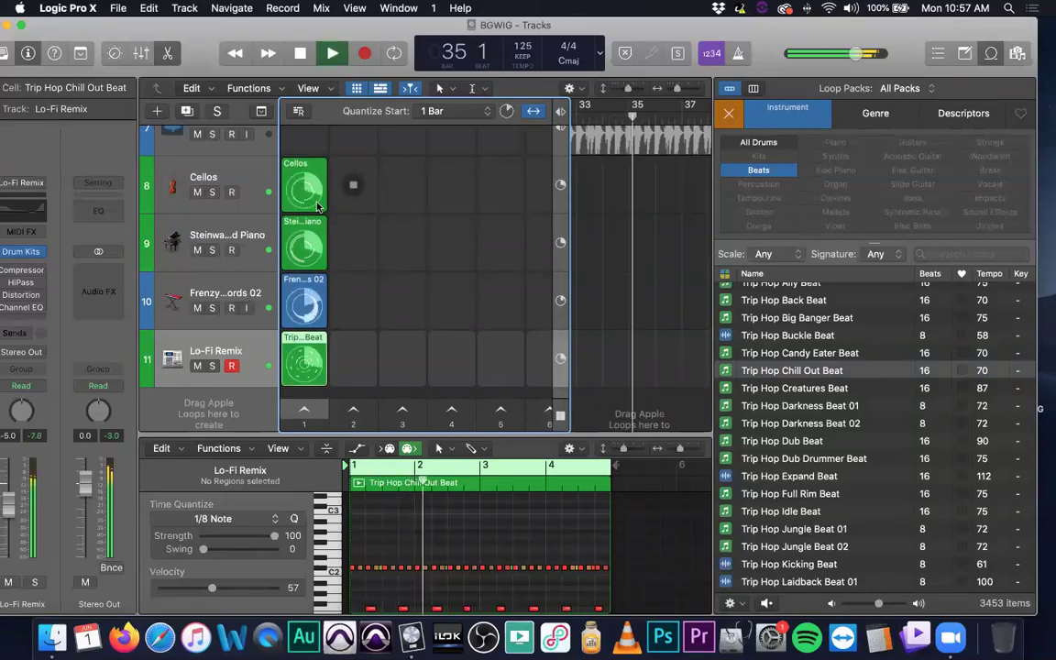
- Select the Cellos cell in scene 1 and copy it into scene 2 on the same track
left_click(307, 161)
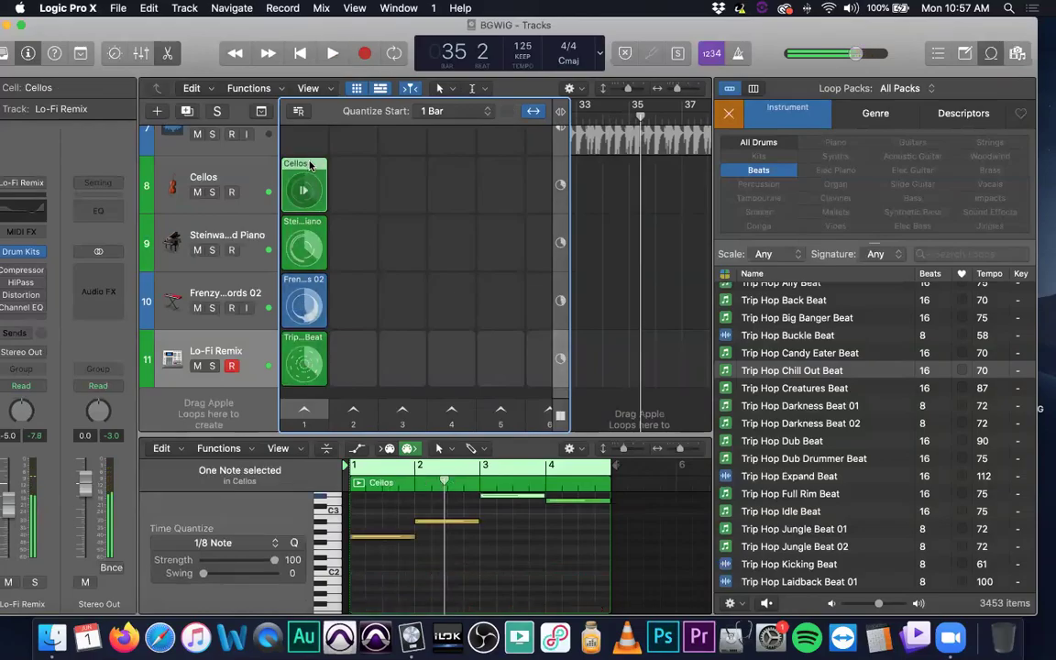
left_click_drag(307, 161, 351, 164)
left_click(351, 163)
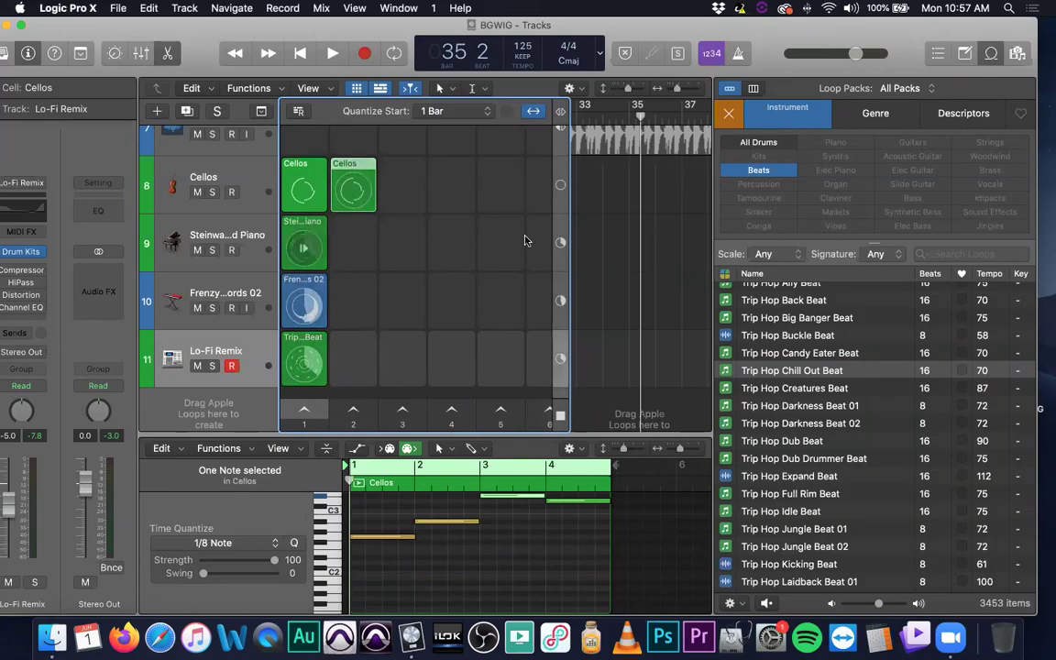
- Hide the loop browser to make more room for the Live Loops grid and the Tracks area
left_click(667, 209)
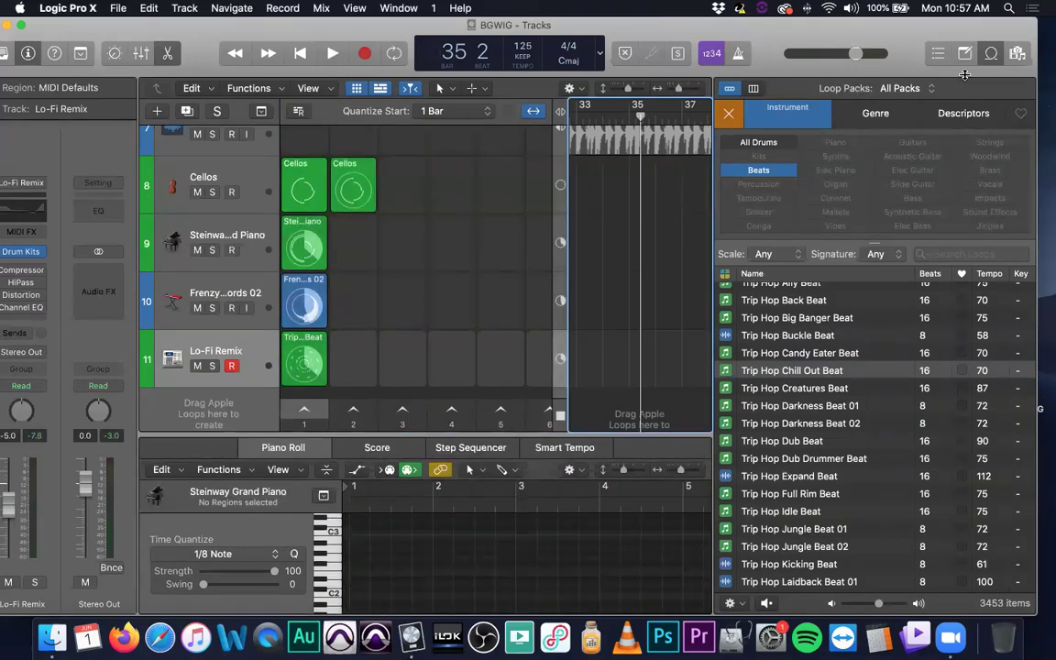
left_click(991, 53)
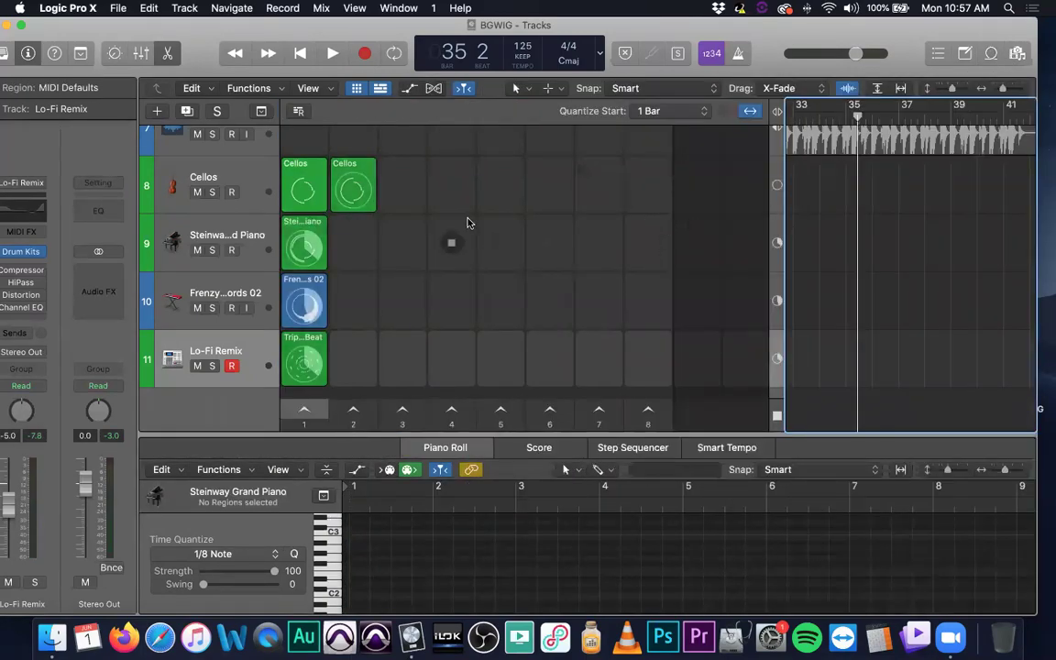
scroll(862, 306, "up", 3)
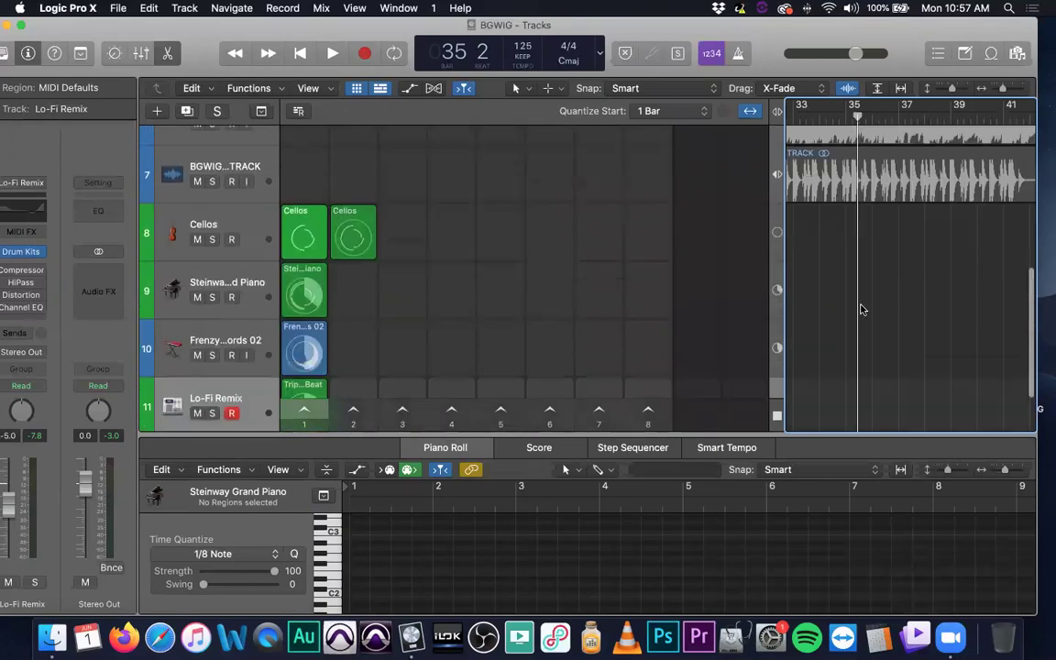
scroll(861, 310, "down", 1)
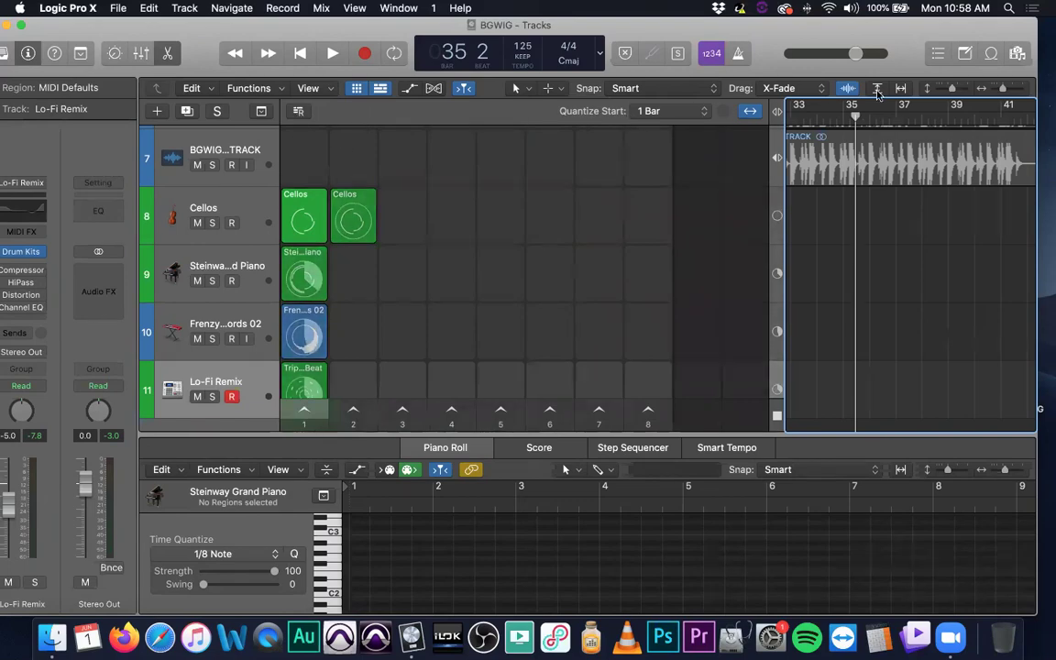
- Show only the Live Loops grid, bring the Tracks area back and view the Cellos and Steinway Grand Piano regions at bar 1
left_click(365, 91)
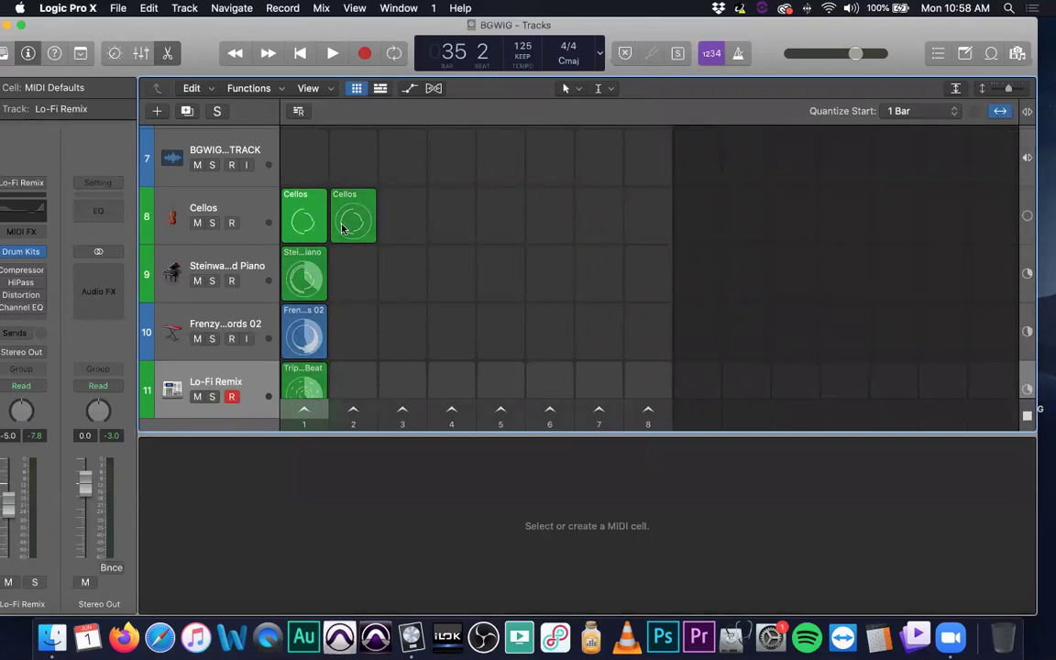
left_click(366, 215)
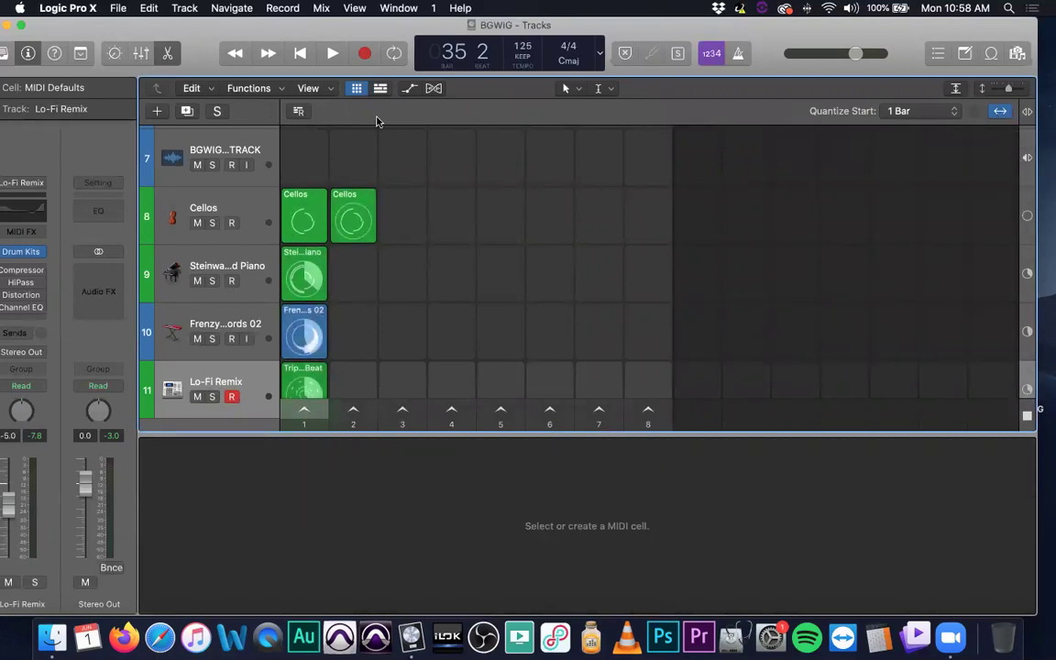
left_click(380, 87)
scroll(870, 275, "down", 2)
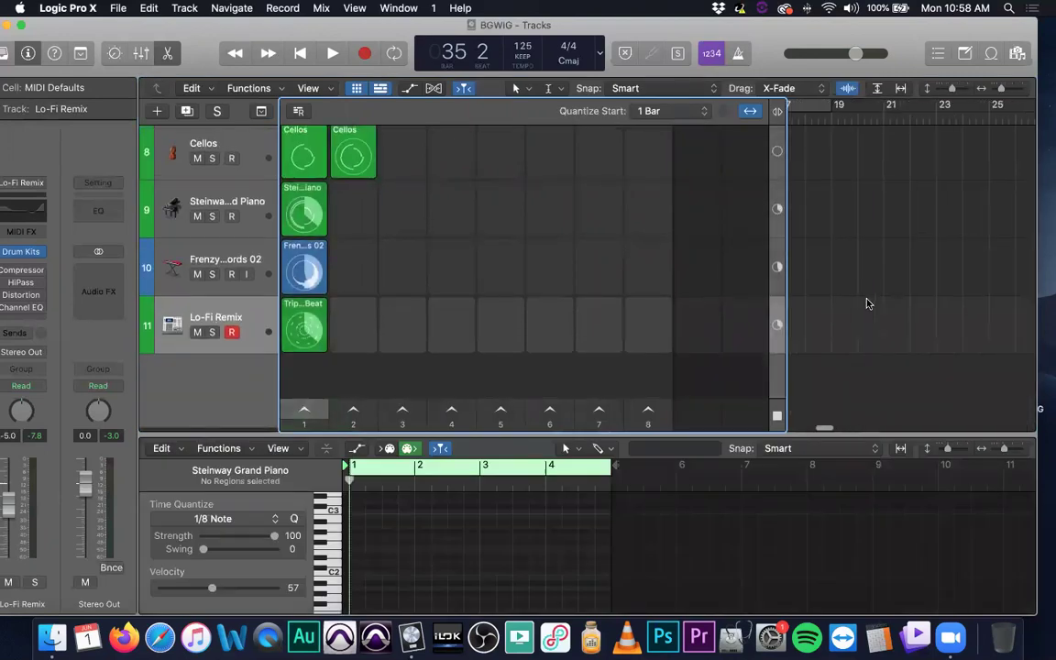
scroll(864, 302, "left", 10)
scroll(825, 266, "up", 2)
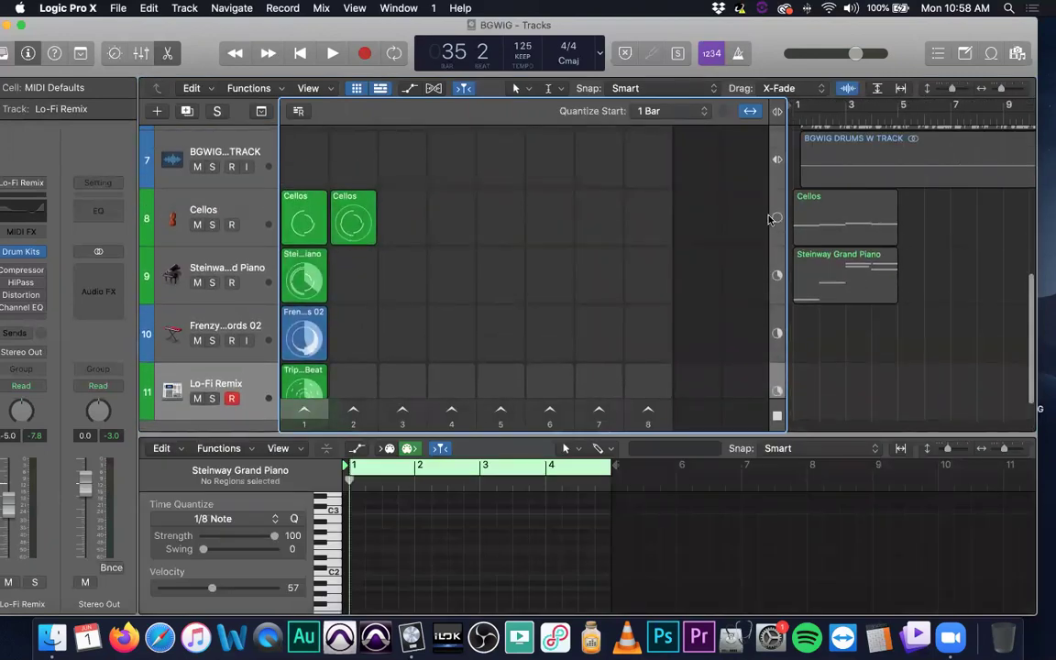
- Toggle the grid's cell width between wide and narrow several times, leaving the cells narrow
left_click(750, 111)
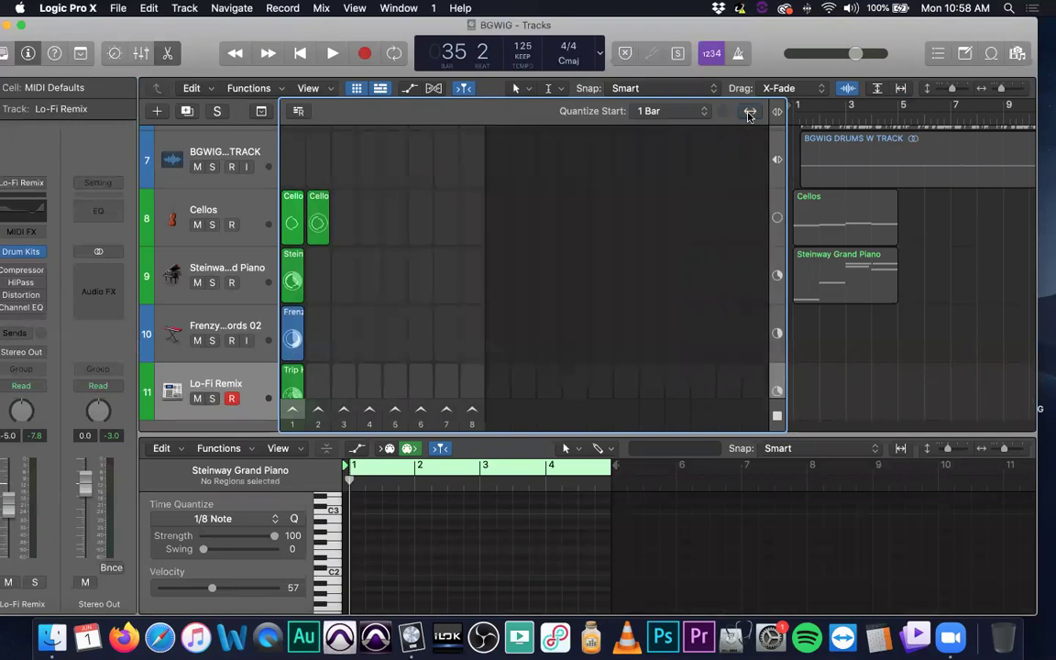
left_click(750, 112)
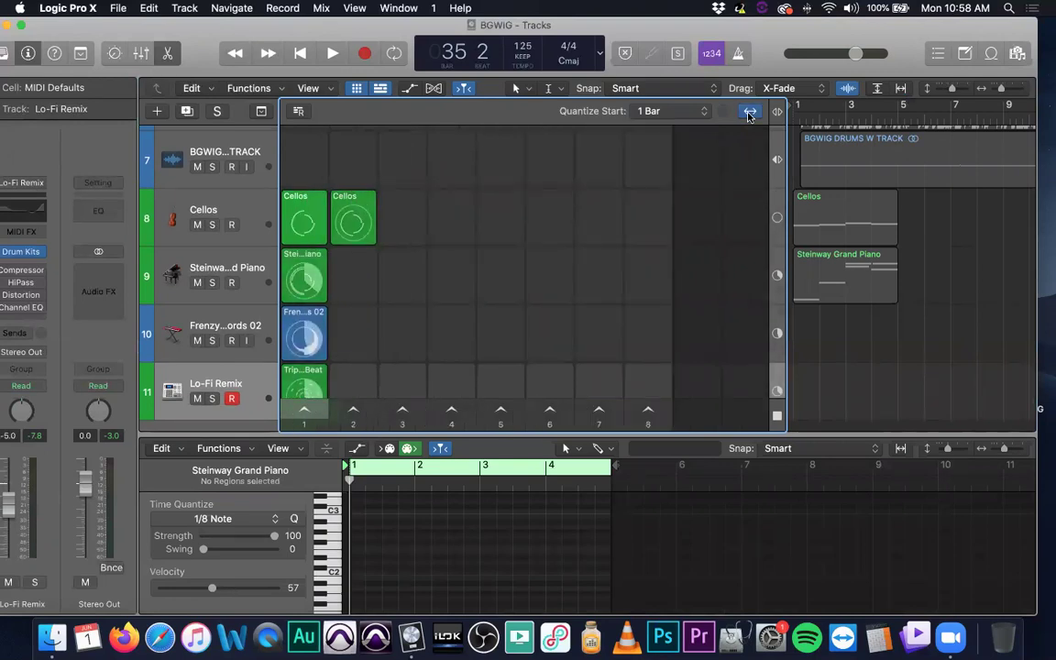
left_click(750, 111)
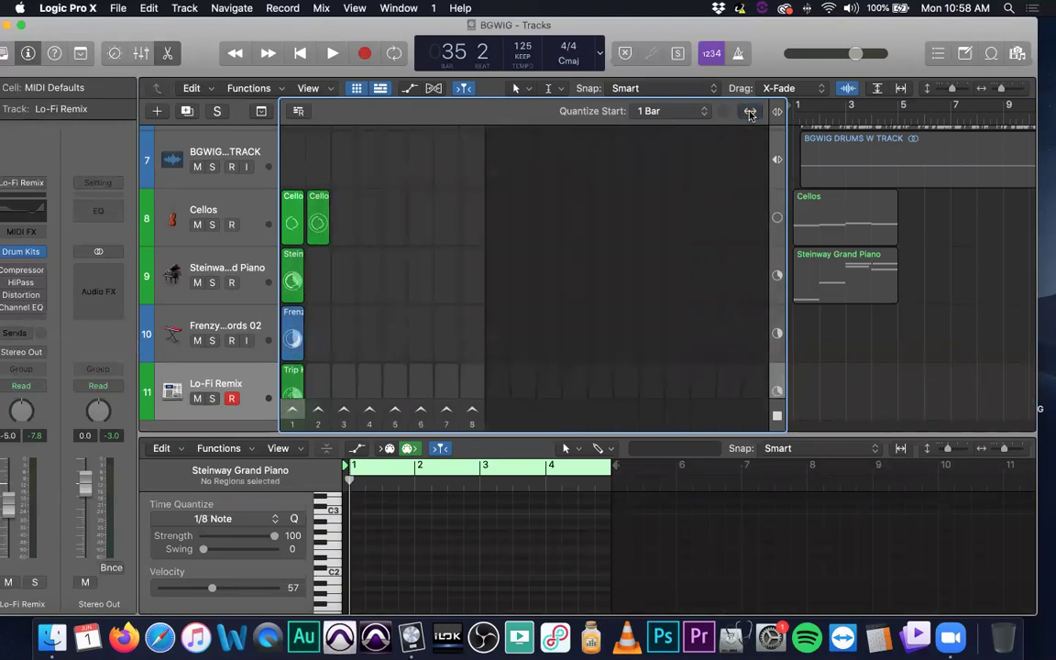
left_click(750, 112)
left_click(750, 112)
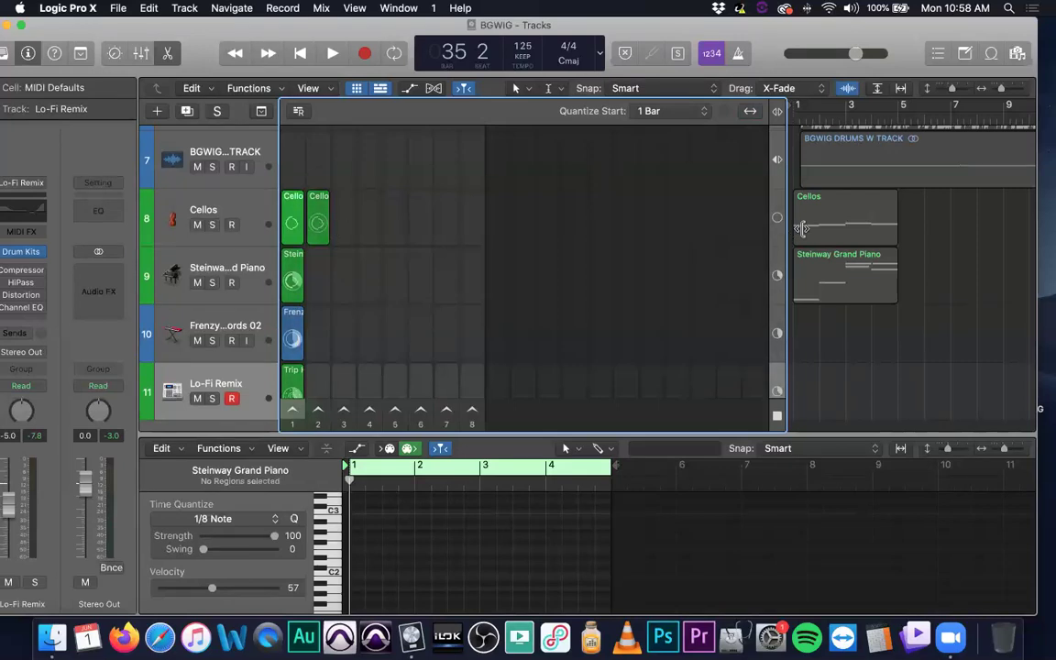
- Switch the Cellos and Steinway Grand Piano tracks between their Live Loops cells and their Tracks area regions
scroll(852, 225, "right", 10)
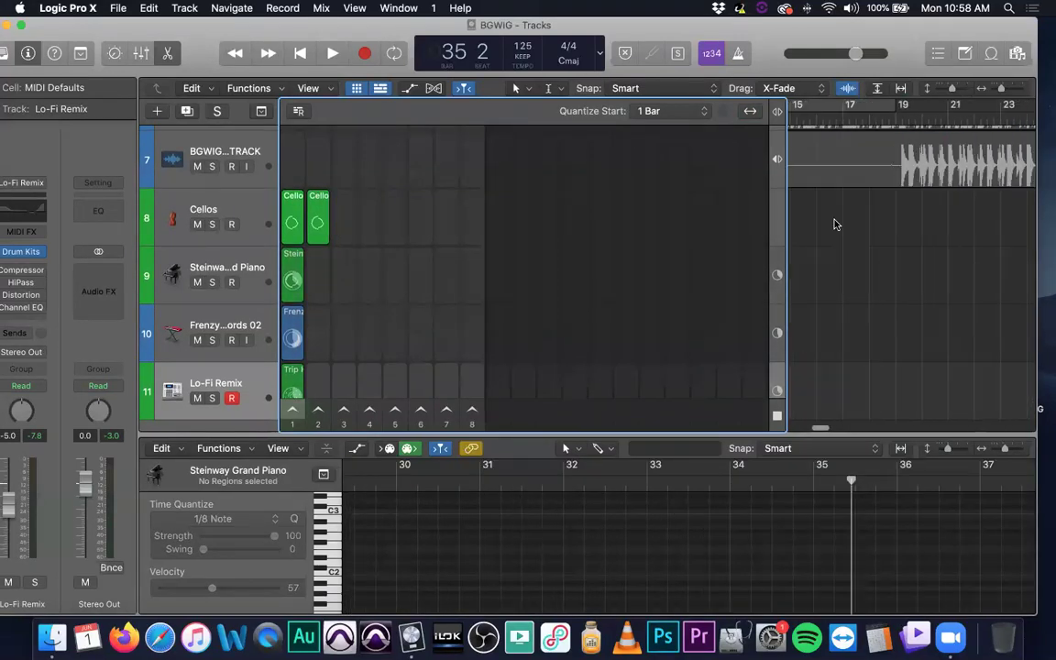
scroll(834, 225, "left", 10)
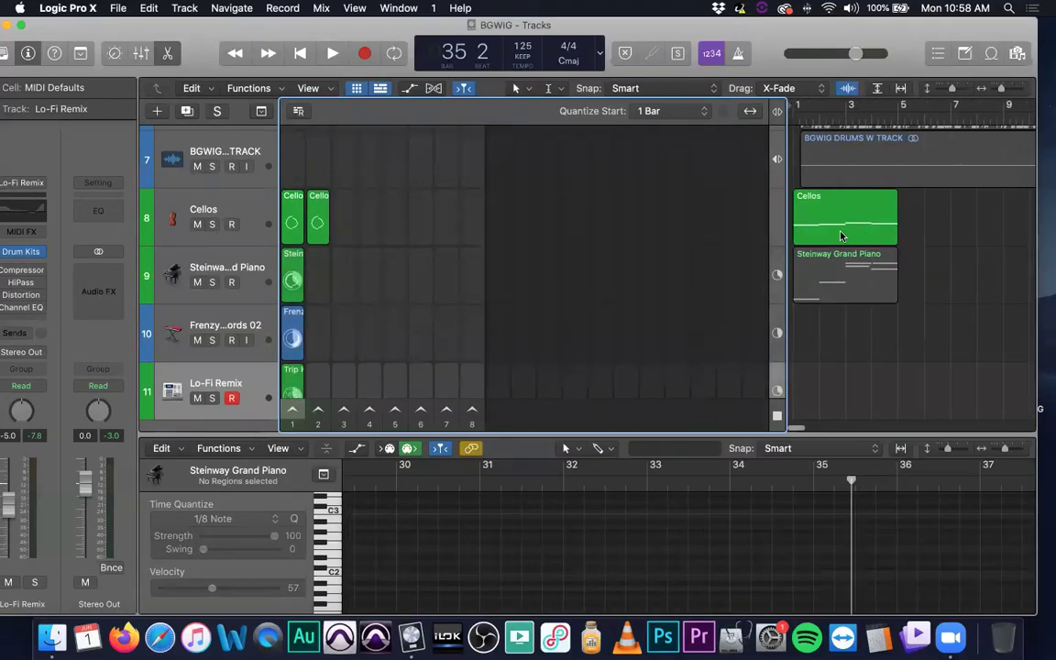
left_click(777, 265)
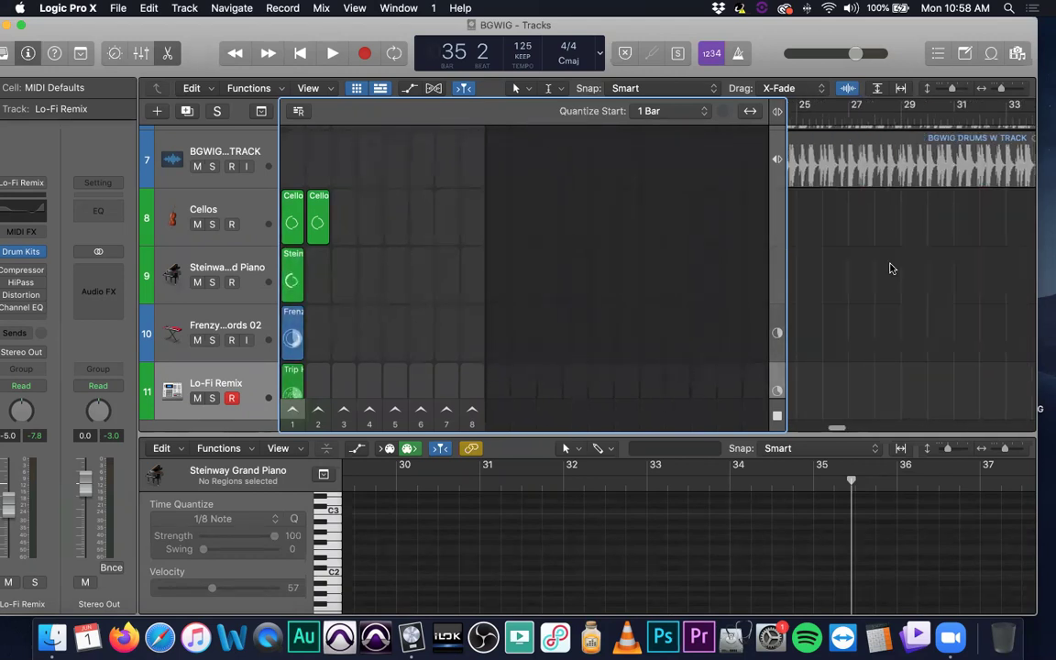
scroll(888, 266, "left", 10)
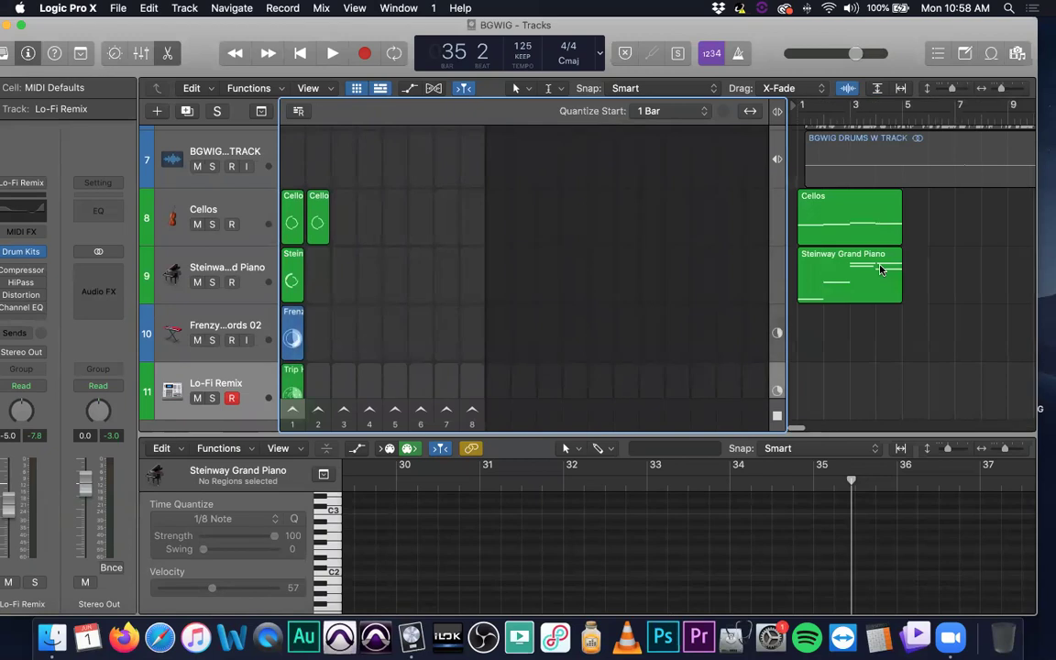
left_click(779, 260)
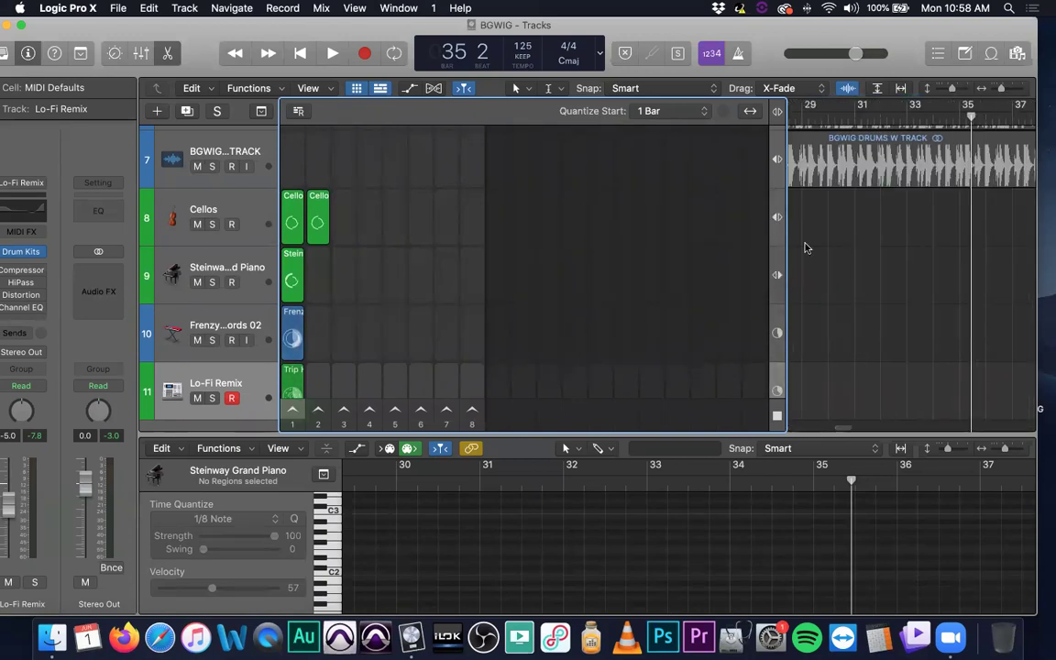
- Play briefly, return the playhead to bar 1 and toggle the playback source of the Cellos and Steinway Grand Piano tracks
key("space")
left_click(937, 271)
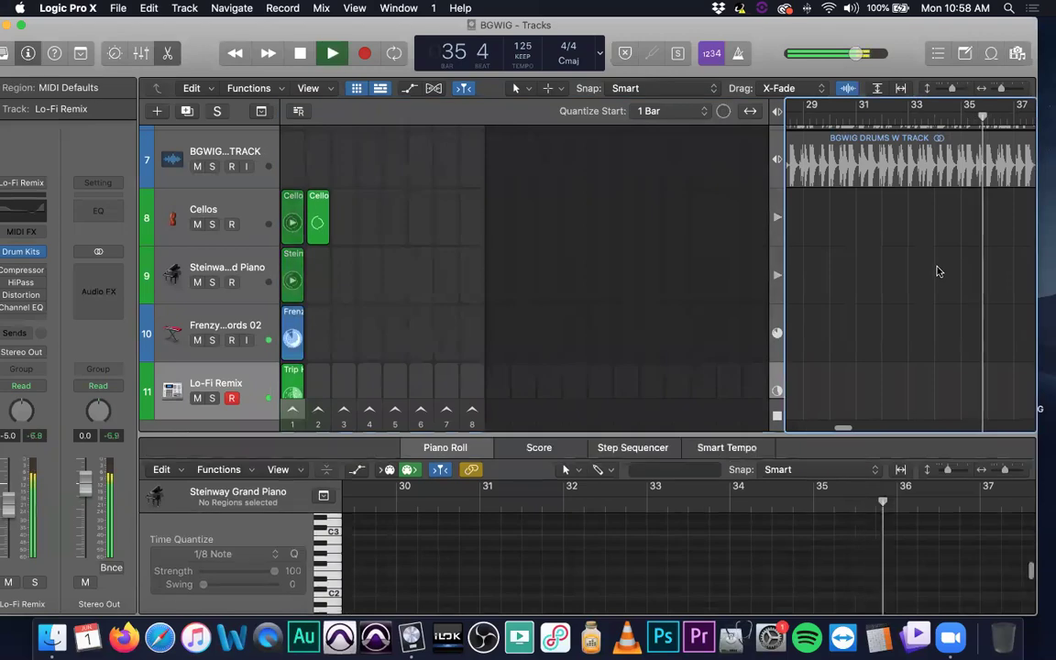
key("Return")
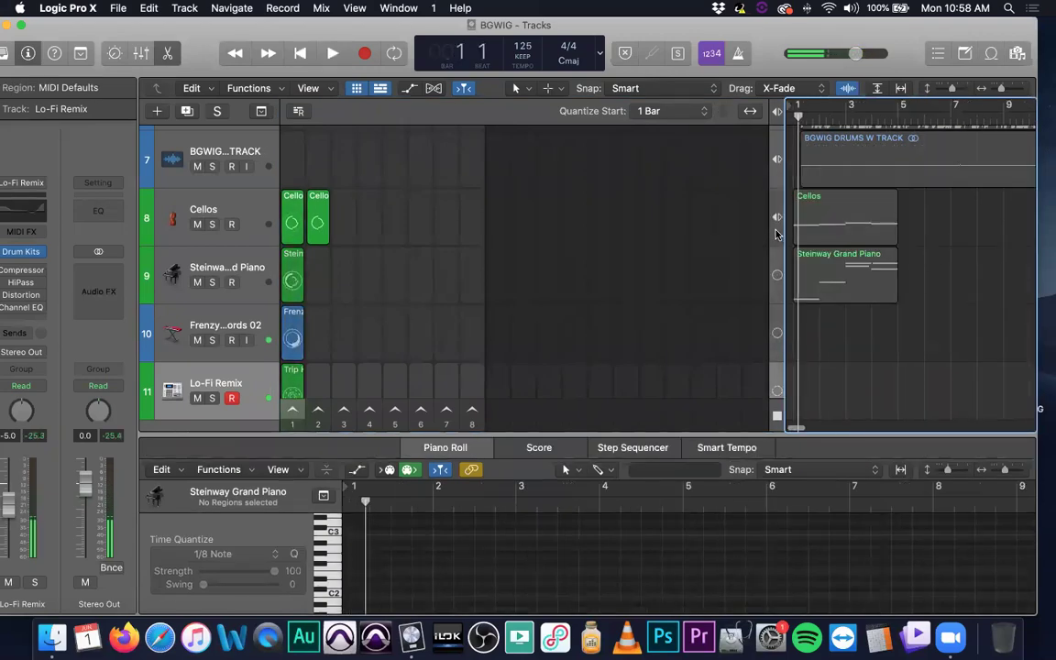
left_click(777, 220)
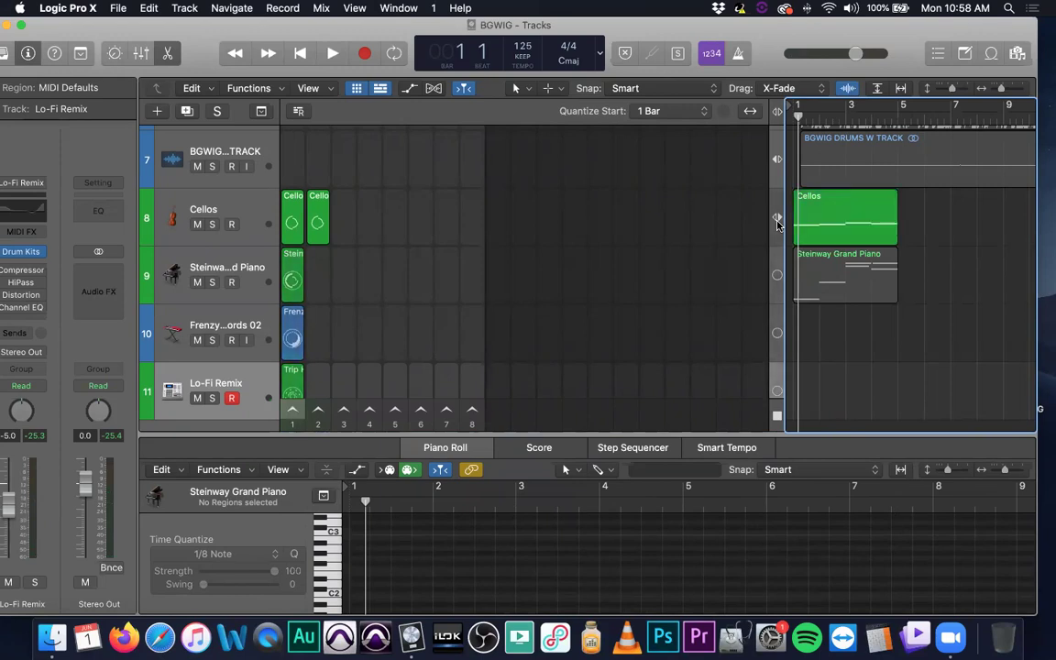
left_click(777, 275)
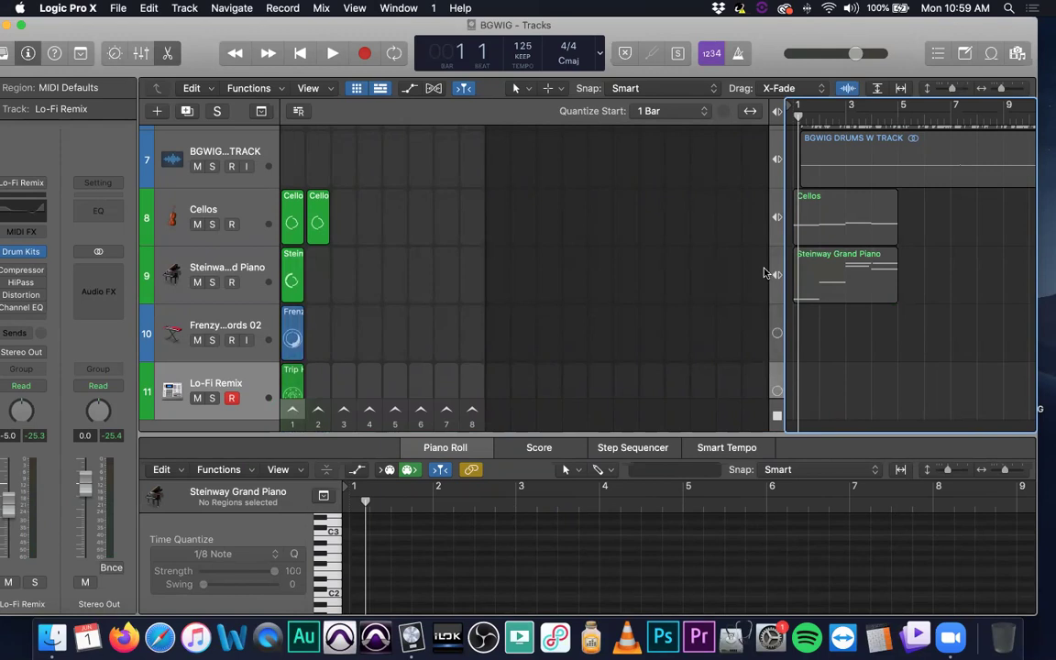
- Restore the wide cells and hide the Tracks area so only the Live Loops grid is displayed
left_click(752, 111)
left_click(379, 89)
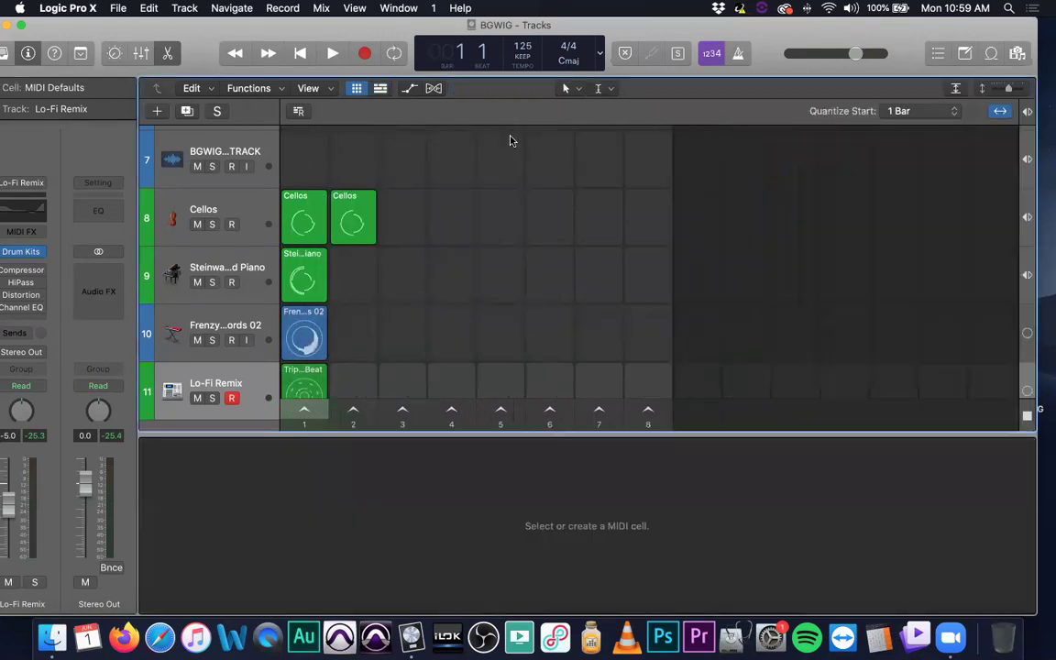
- Change Quantize Start to 8 Bars and back to 1 Bar, dismissing the security notification
left_click(939, 112)
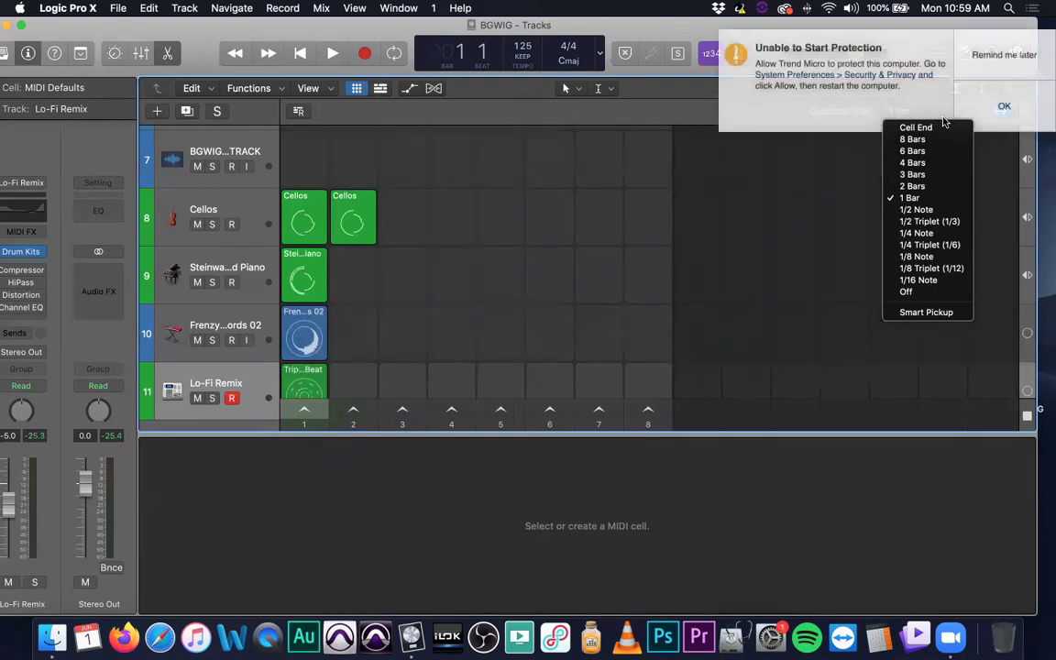
left_click(989, 59)
left_click(917, 111)
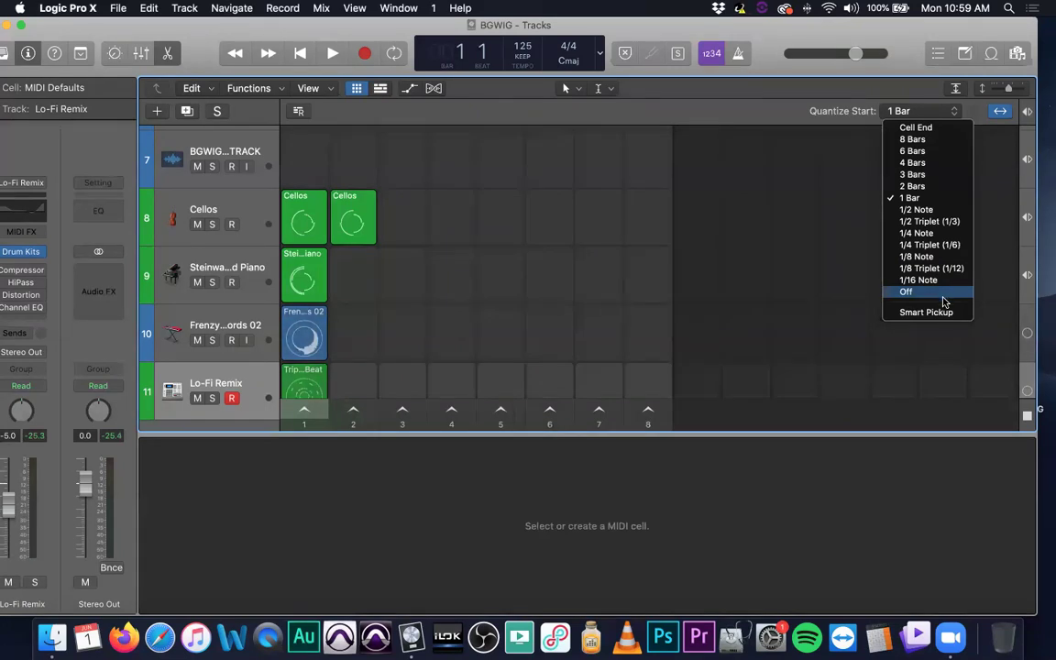
left_click(924, 141)
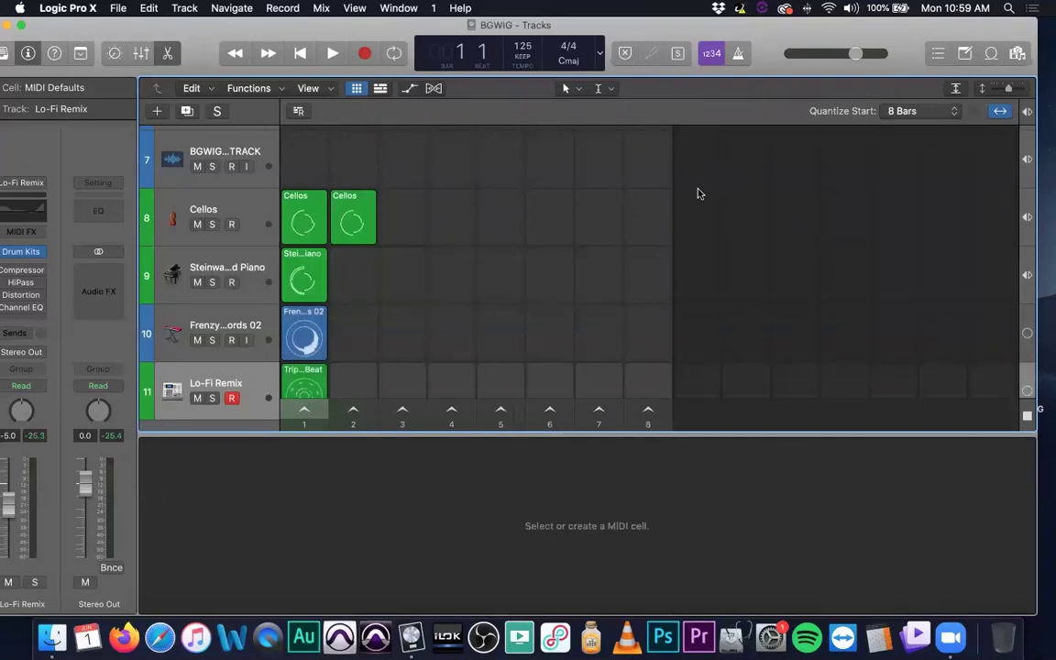
left_click(920, 118)
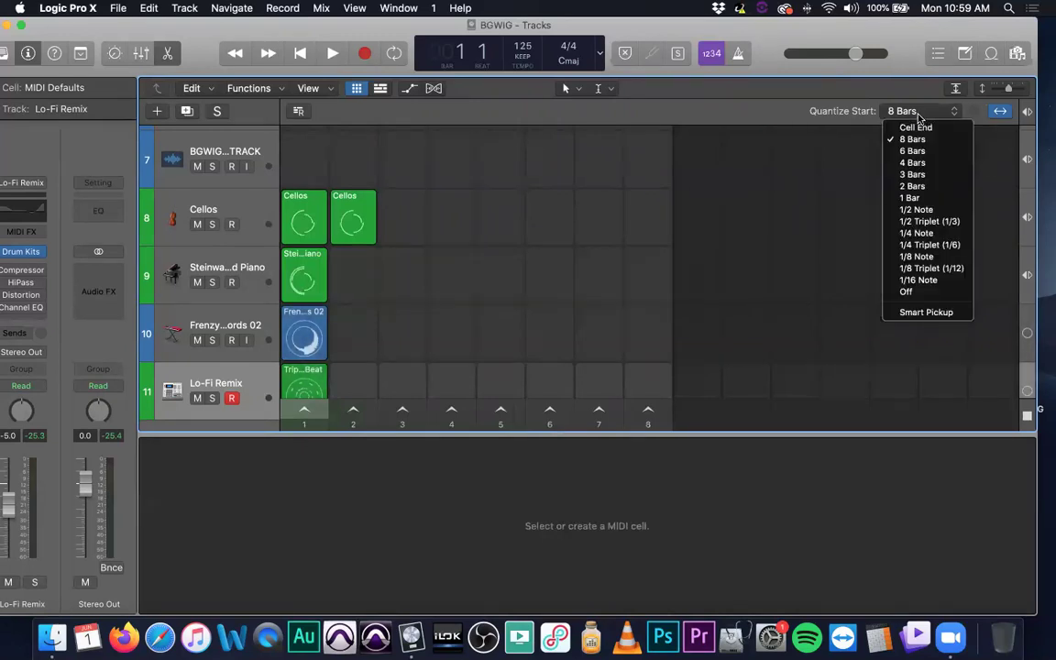
left_click(915, 199)
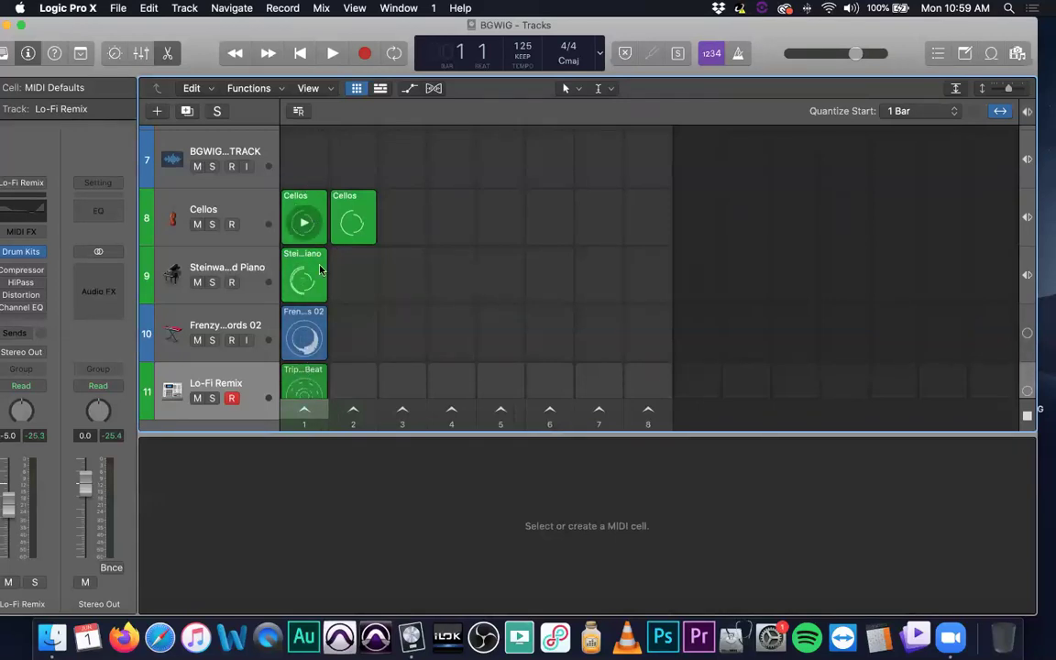
- Set Quantize Start to 8 Bars and start scene 1
left_click(920, 118)
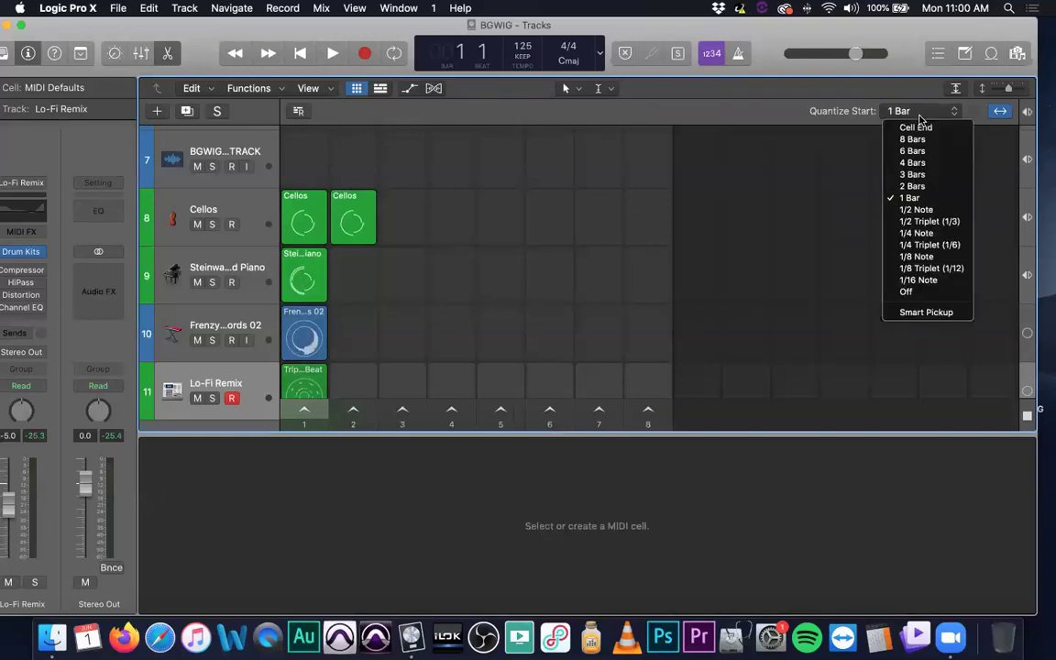
key("Return")
left_click(305, 412)
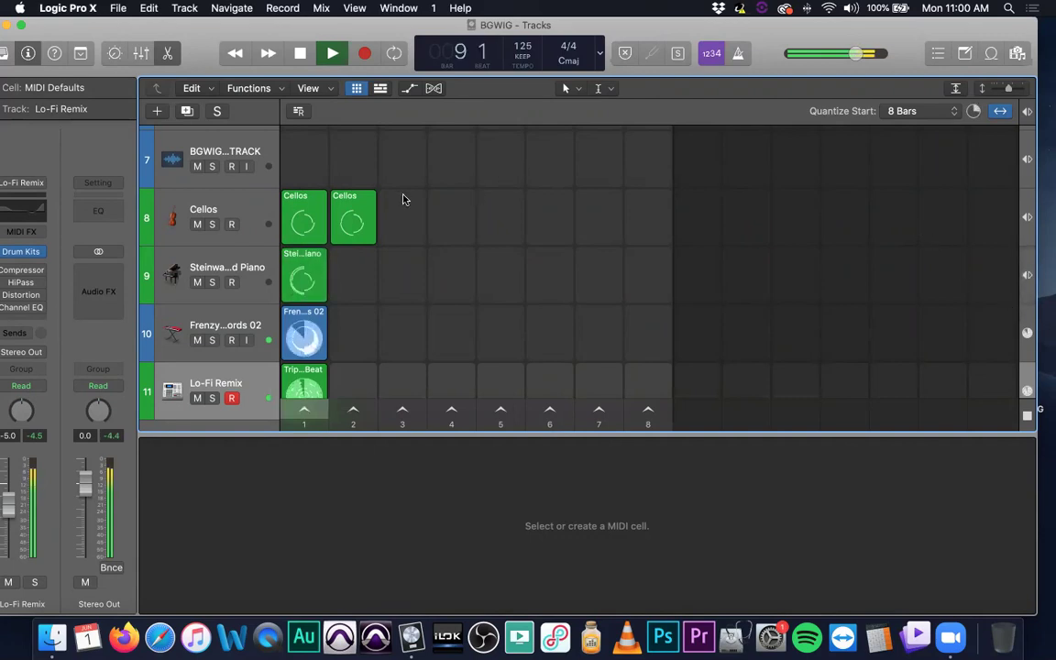
- Queue the scene 1 cells of the Cellos and Steinway Grand Piano tracks during playback
left_click(259, 211)
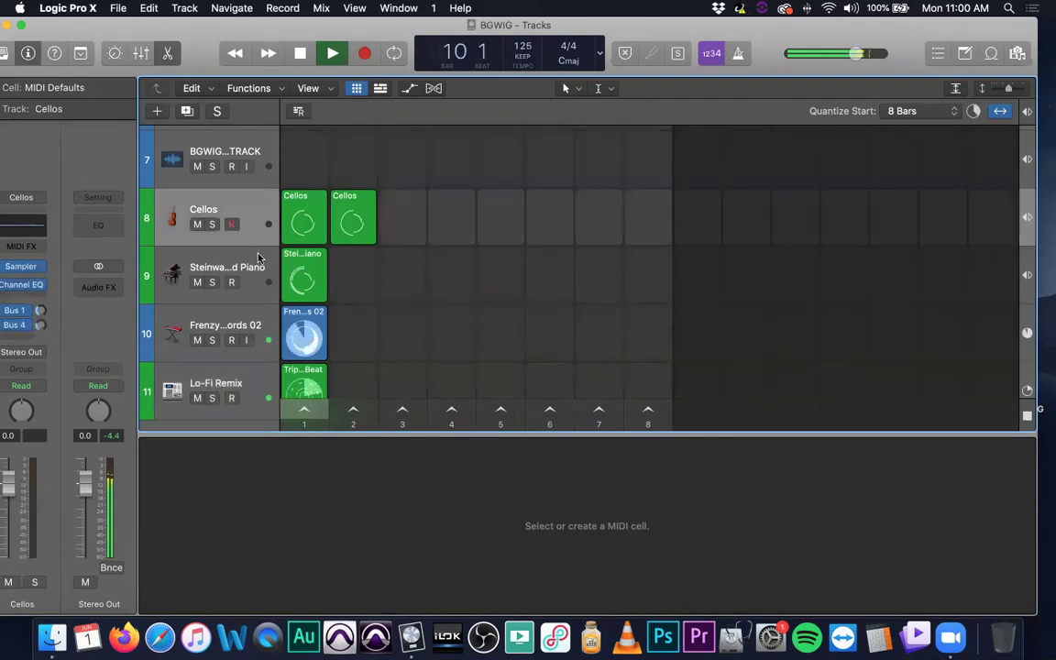
left_click(256, 257)
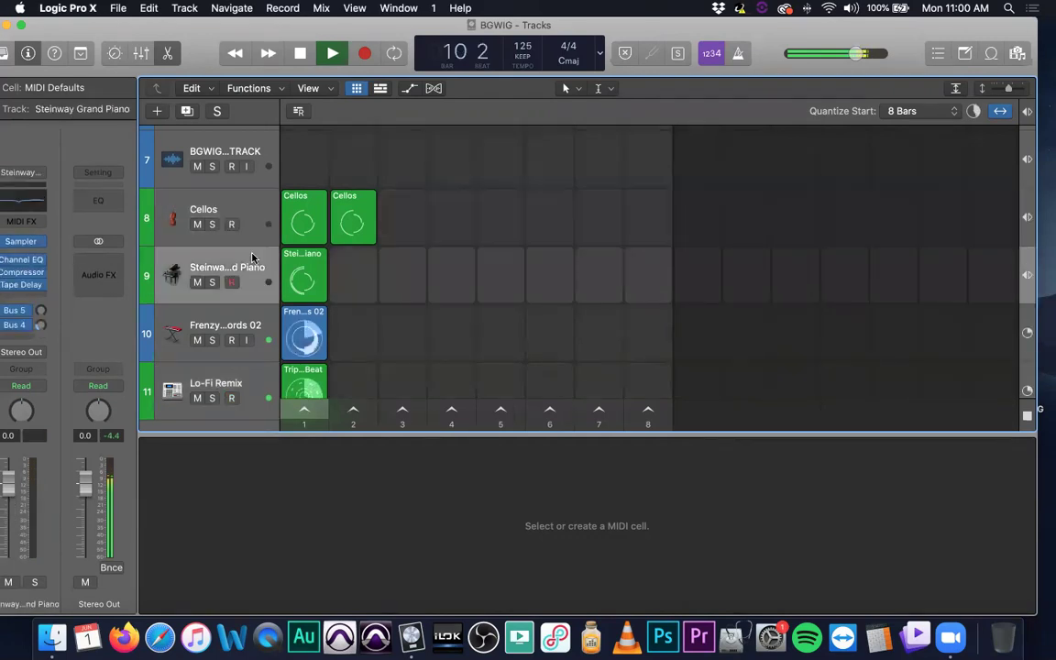
left_click(304, 223)
left_click(304, 278)
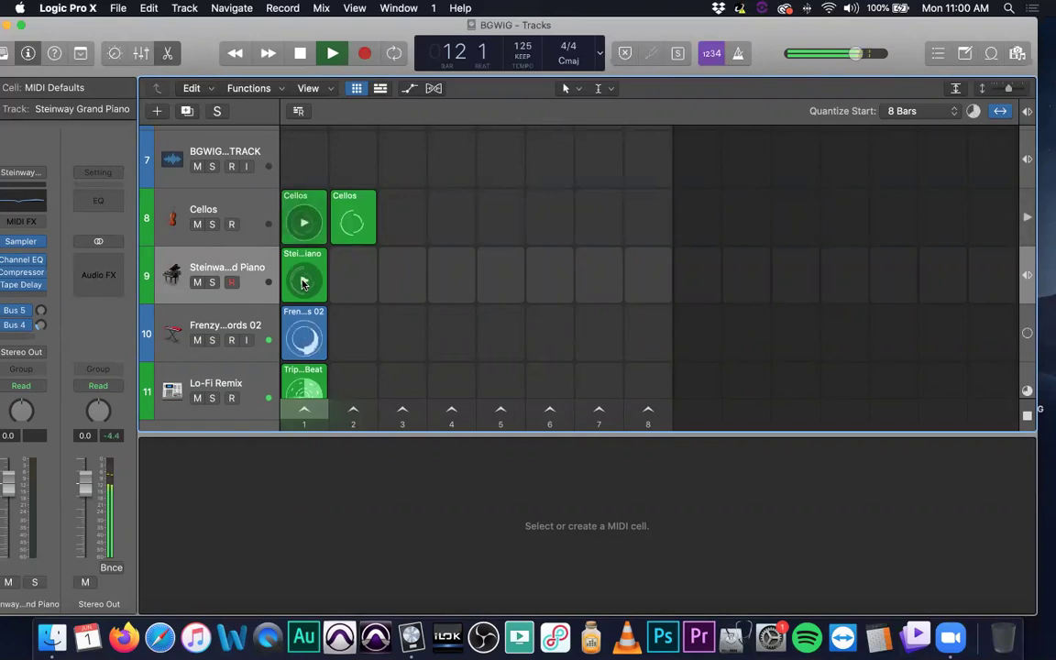
- Display the Tracks area beside the Live Loops grid and stop playback
mouse_move(519, 273)
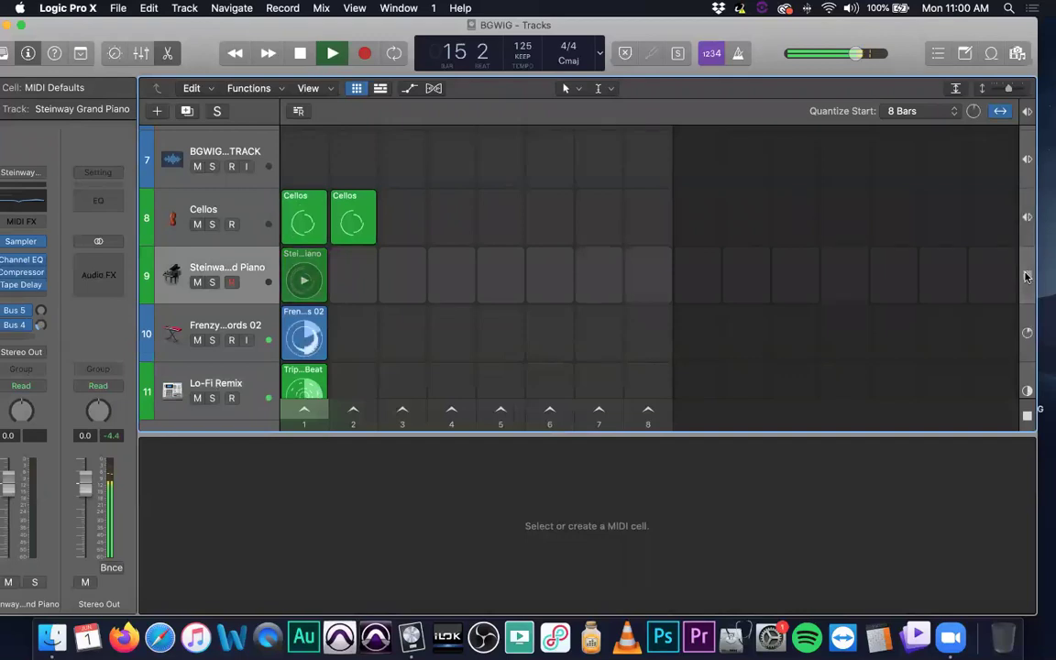
left_click(379, 88)
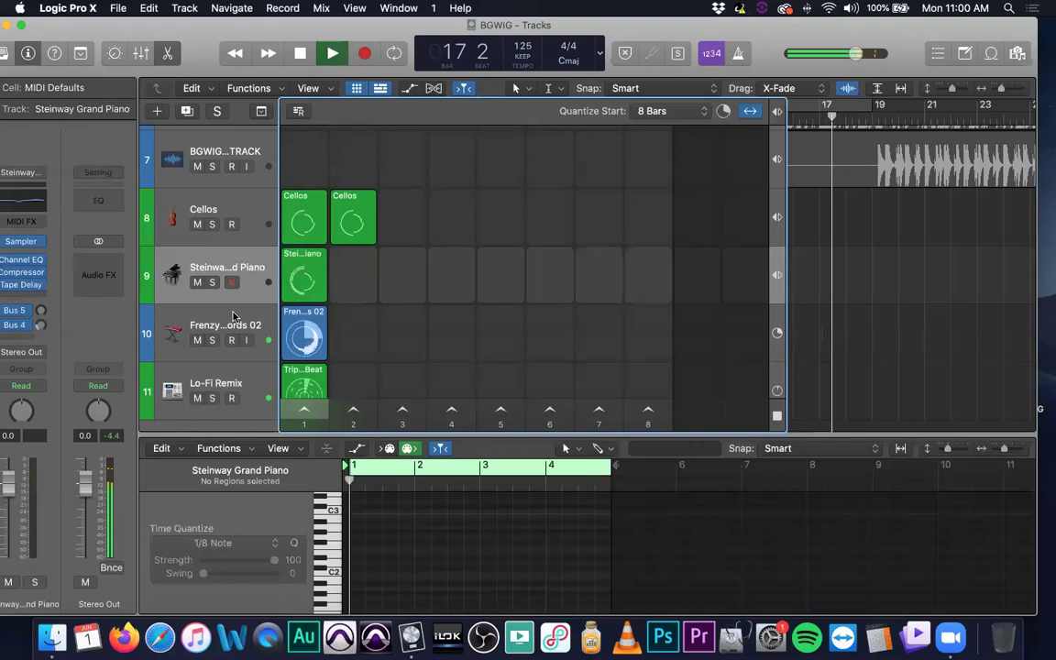
key("space")
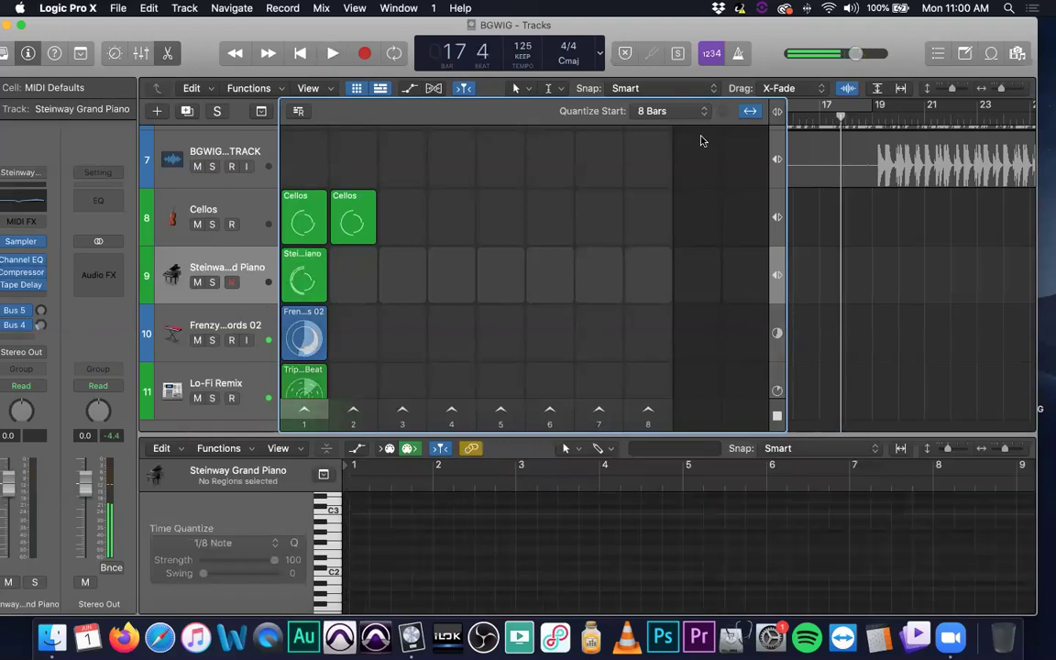
- Set Quantize Start to 1 Bar and play scene 1 briefly before stopping playback
left_click(614, 109)
left_click(601, 183)
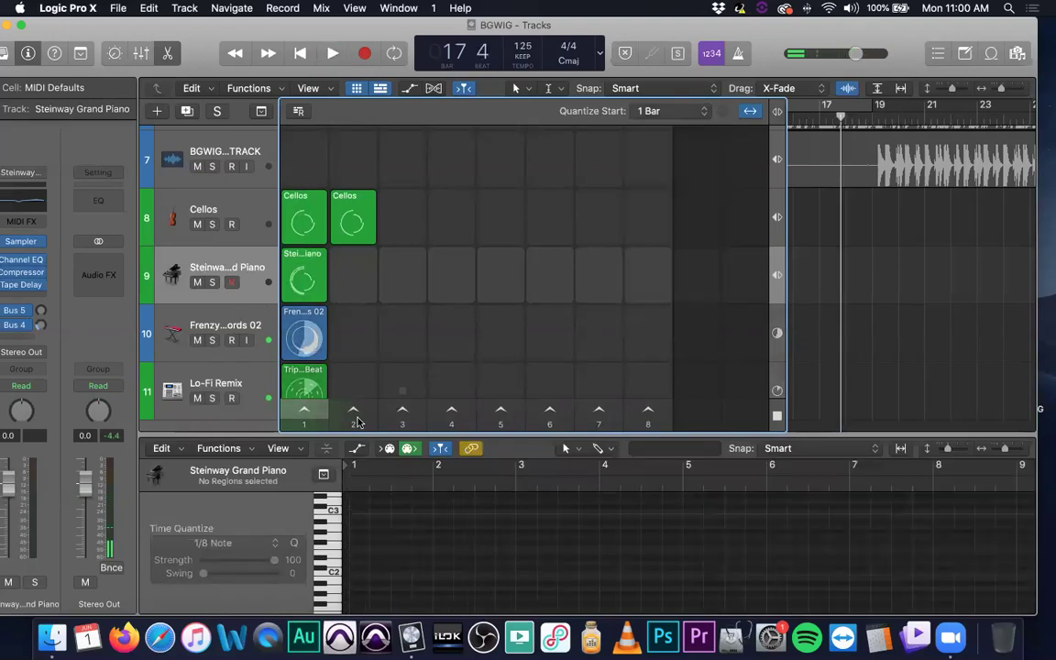
left_click(302, 411)
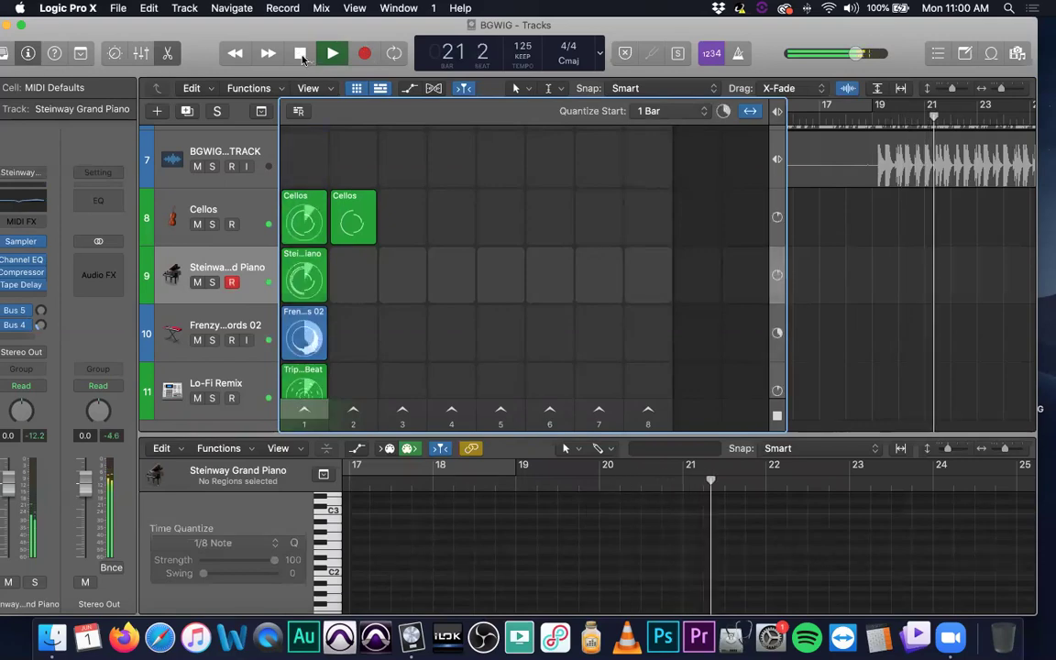
key("space")
- Select the Cellos track and turn on Smart Pickup for Quantize Start
left_click(246, 205)
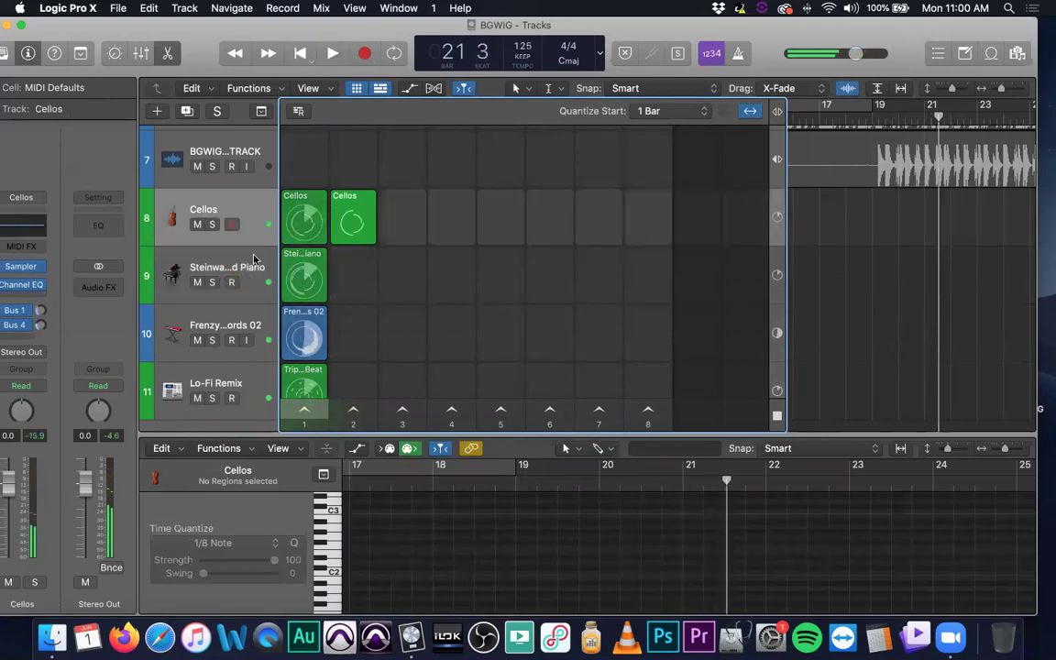
scroll(857, 261, "left", 10)
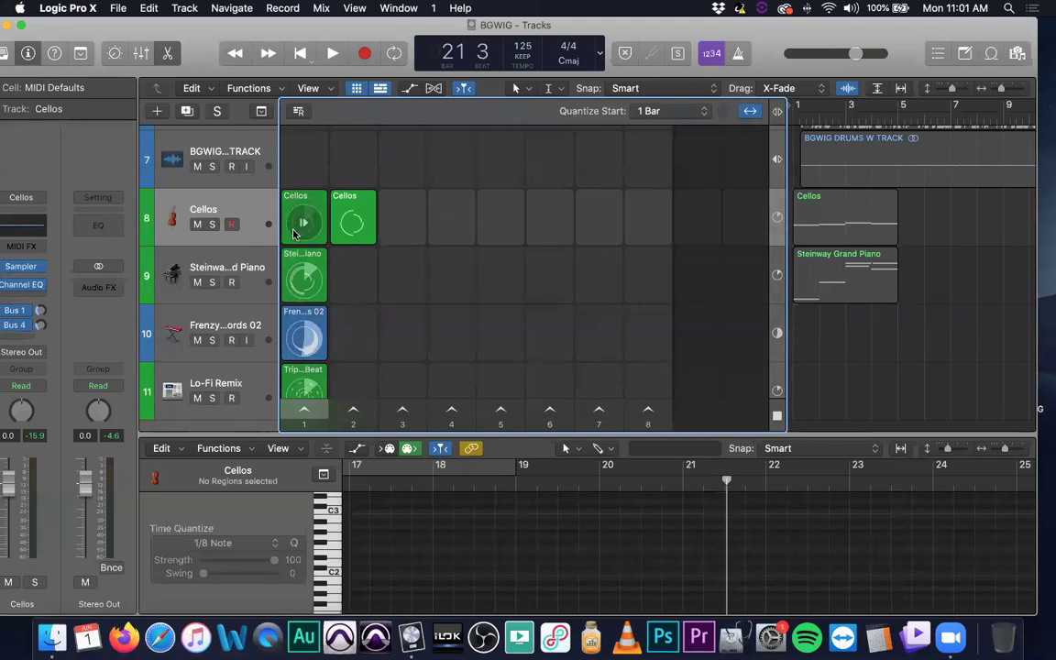
left_click(678, 111)
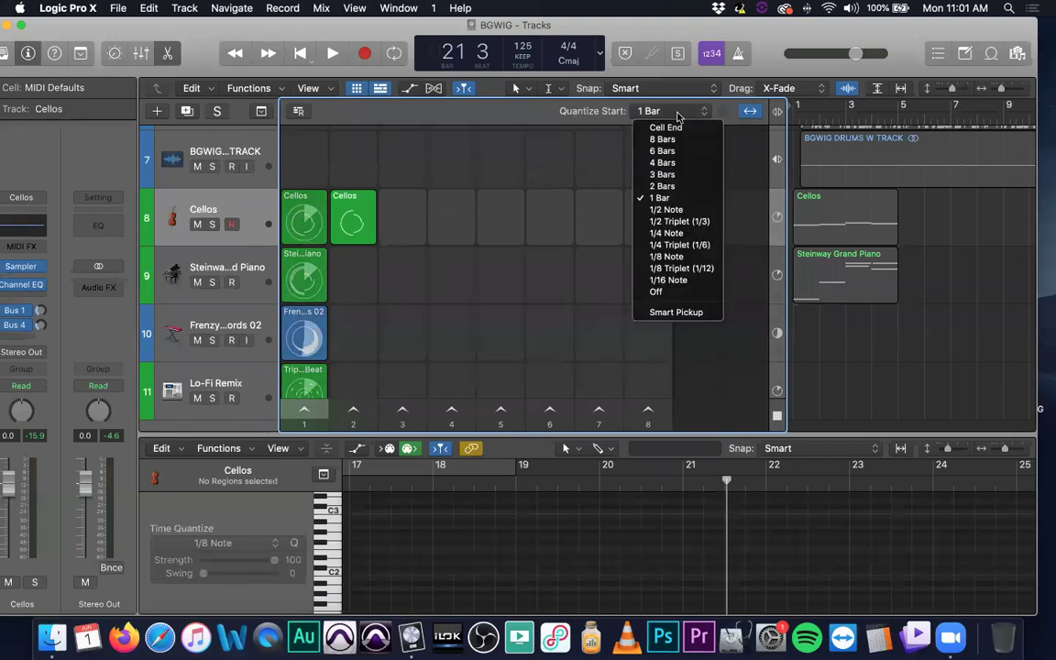
left_click(684, 314)
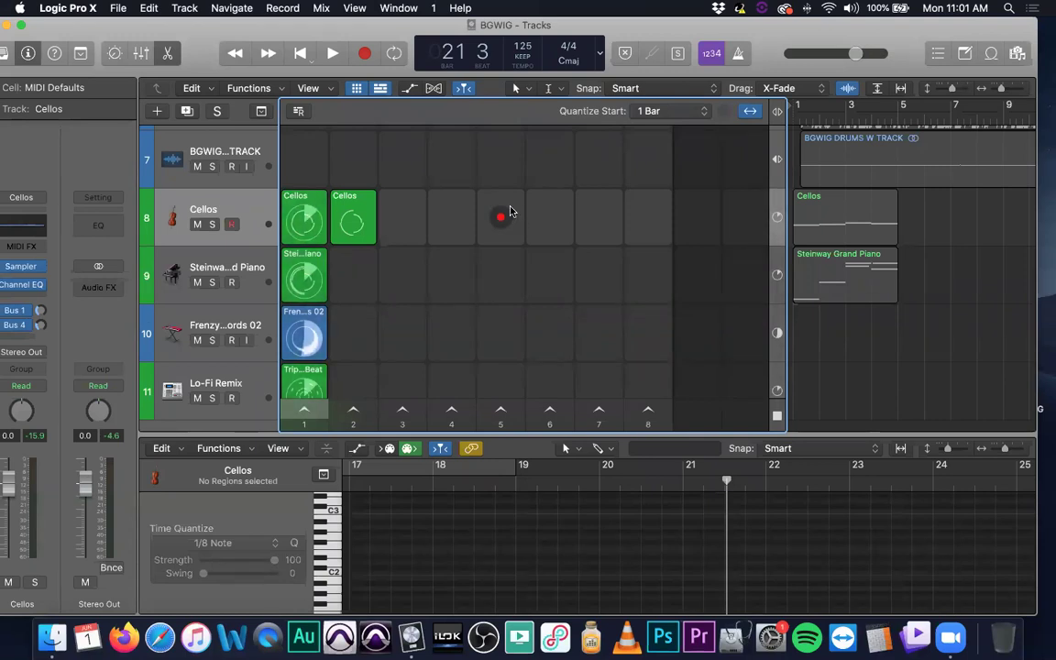
scroll(361, 213, "down", 1)
left_click(292, 331)
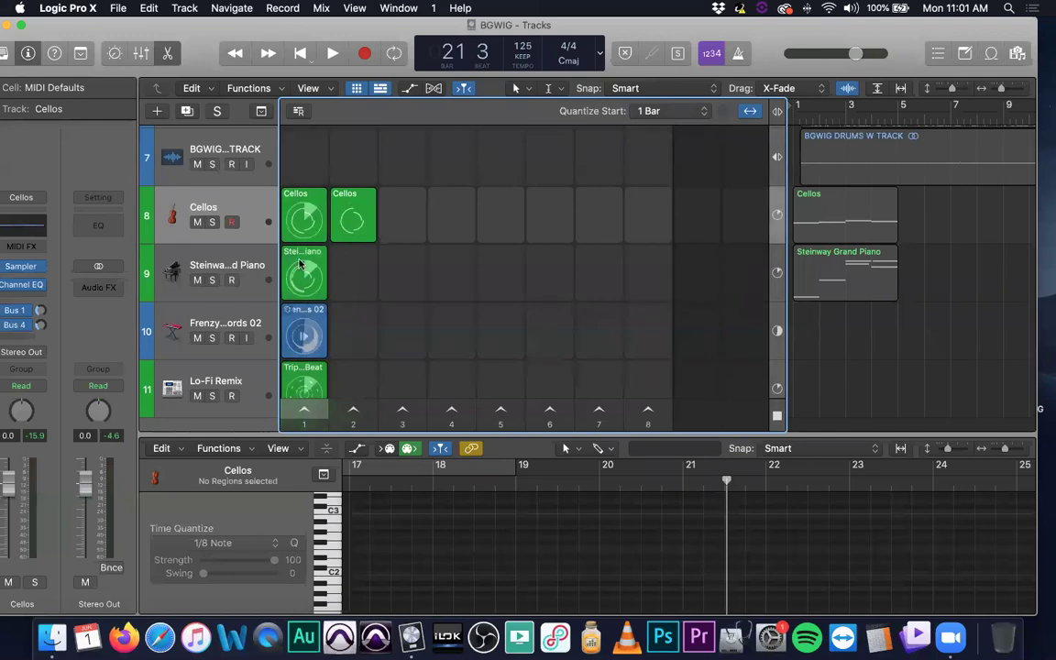
- Set Quantize Start to 2 Bars and play scene 1 for a few bars, stopping playback at the end
left_click(649, 111)
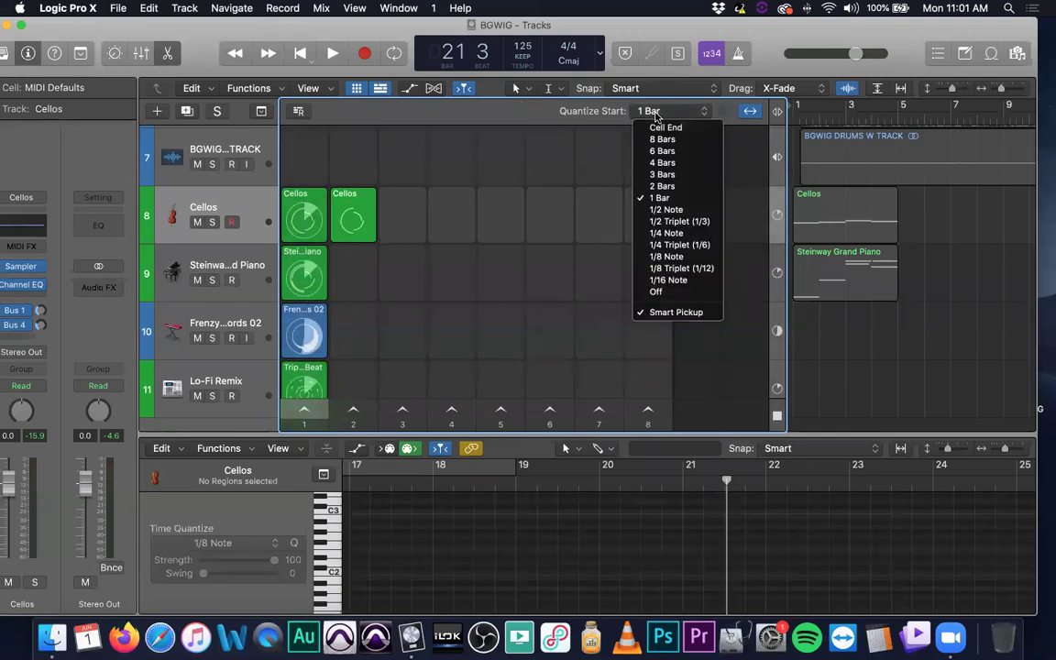
left_click(666, 186)
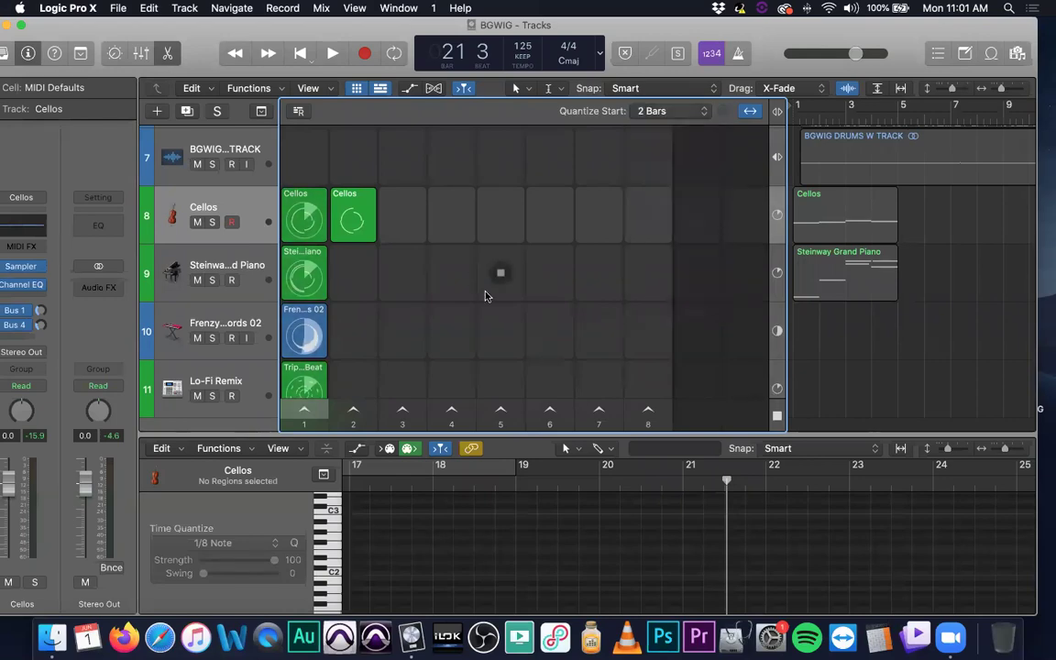
left_click(305, 415)
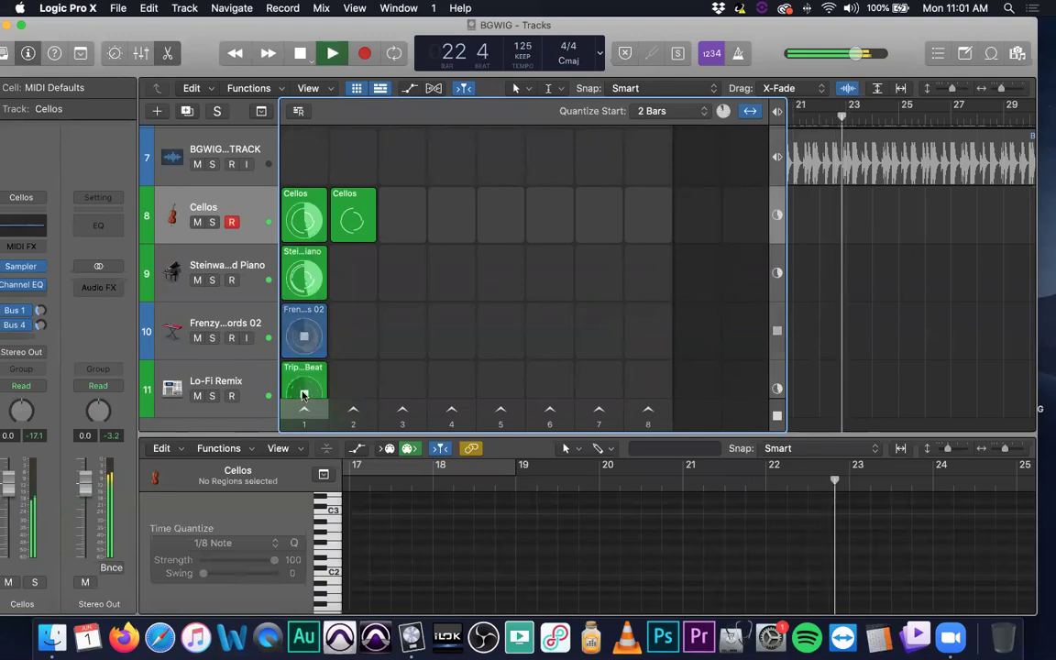
left_click(310, 274)
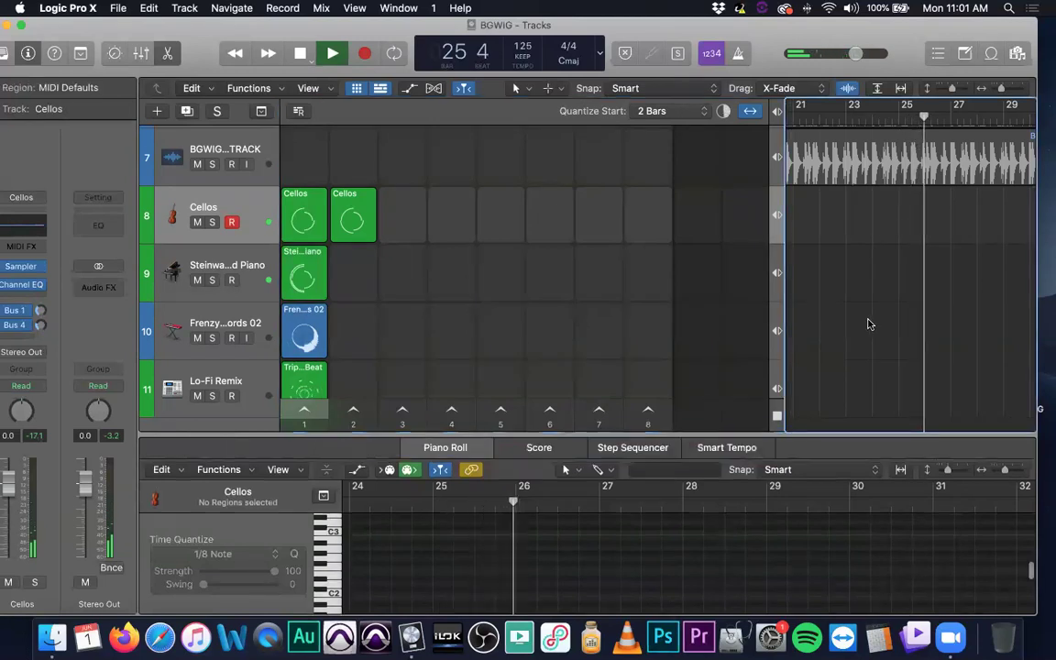
key("space")
- Start scene 1 from bar 1, let it play briefly and stop playback
left_click(305, 413)
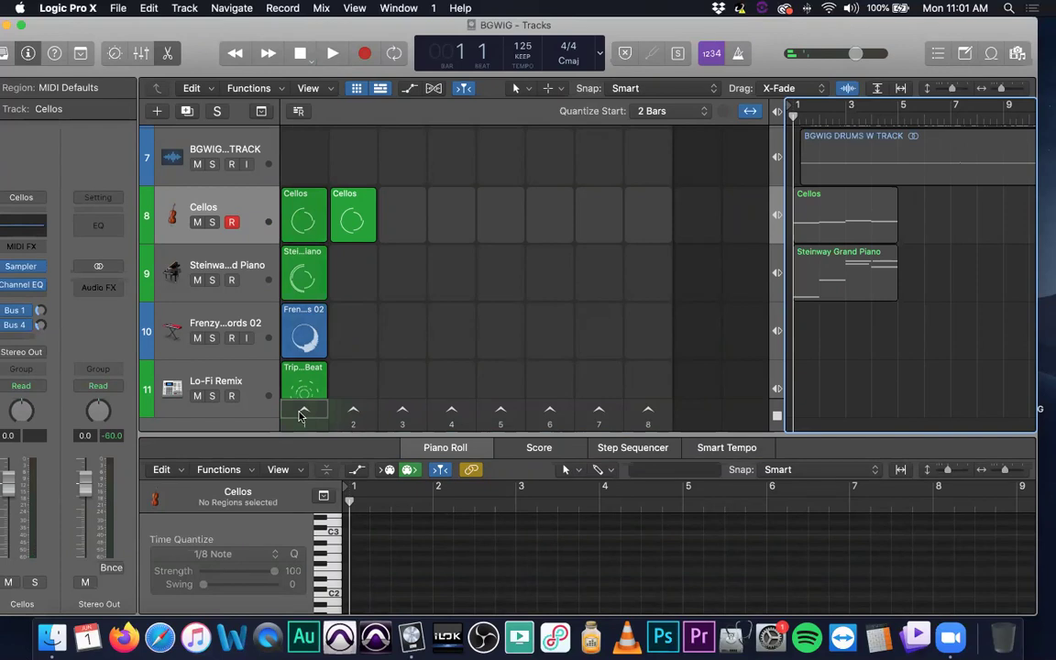
left_click(302, 414)
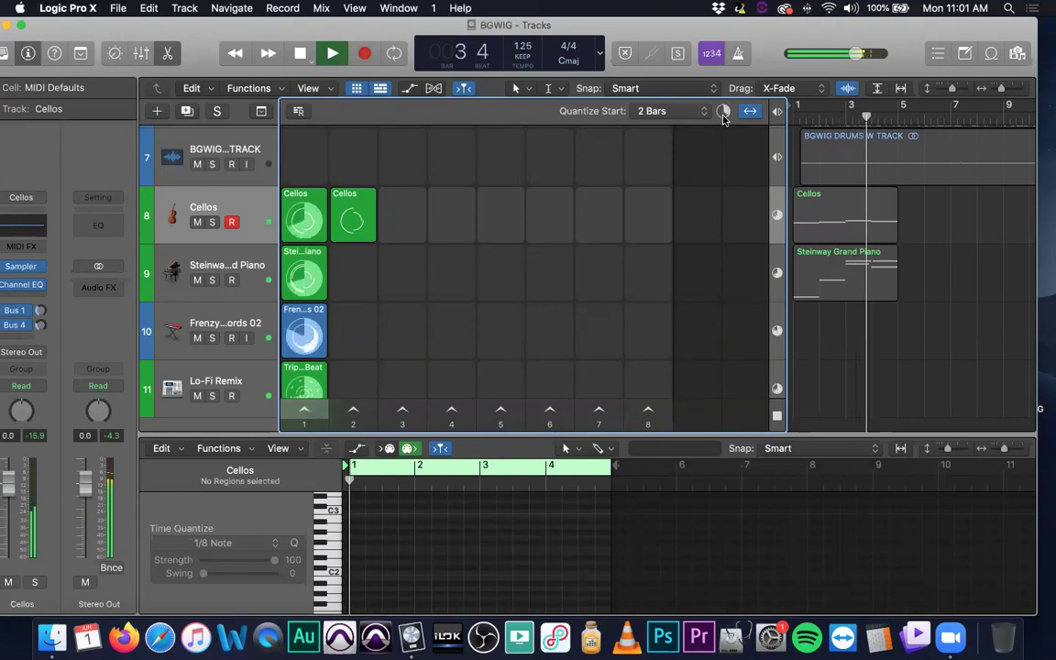
key("space")
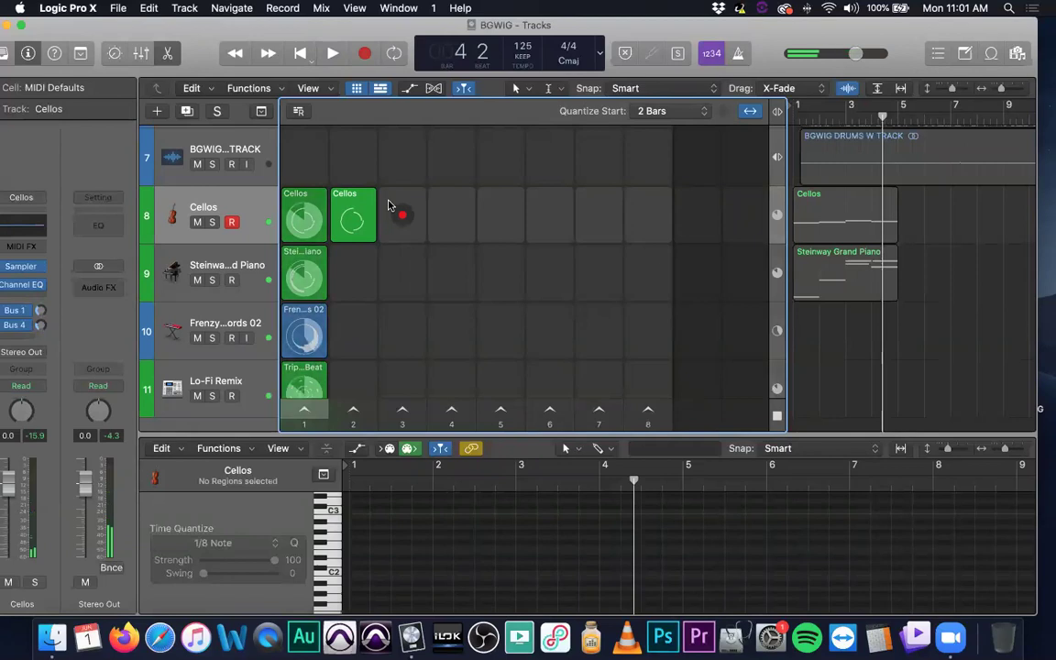
- Enable performance recording and, during playback, stop the Cellos cell by triggering the track's empty scene 3 cell
left_click(298, 112)
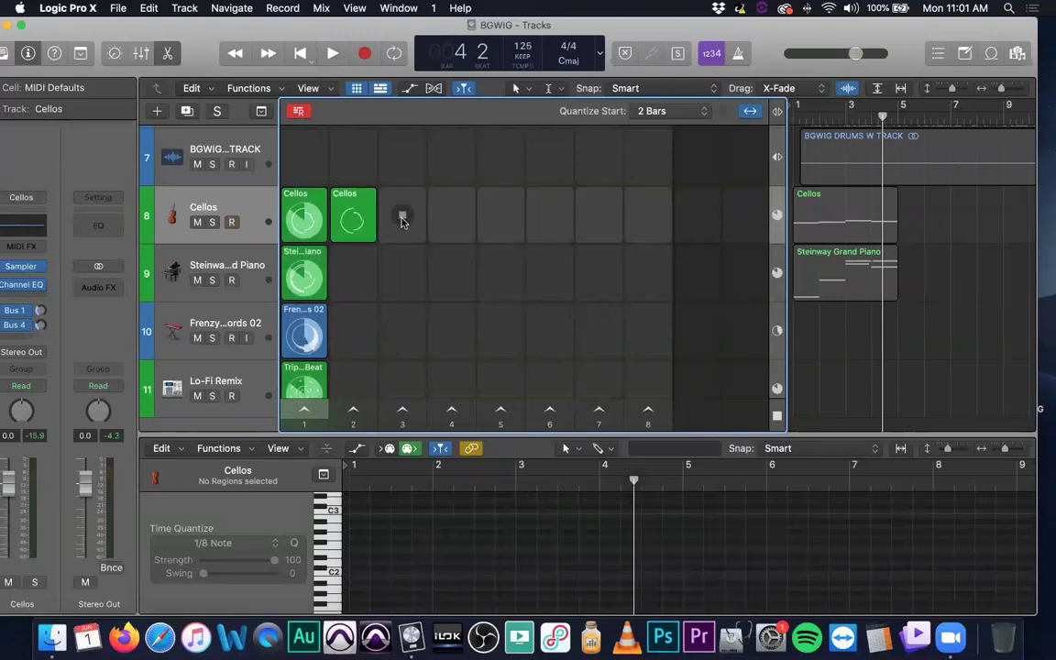
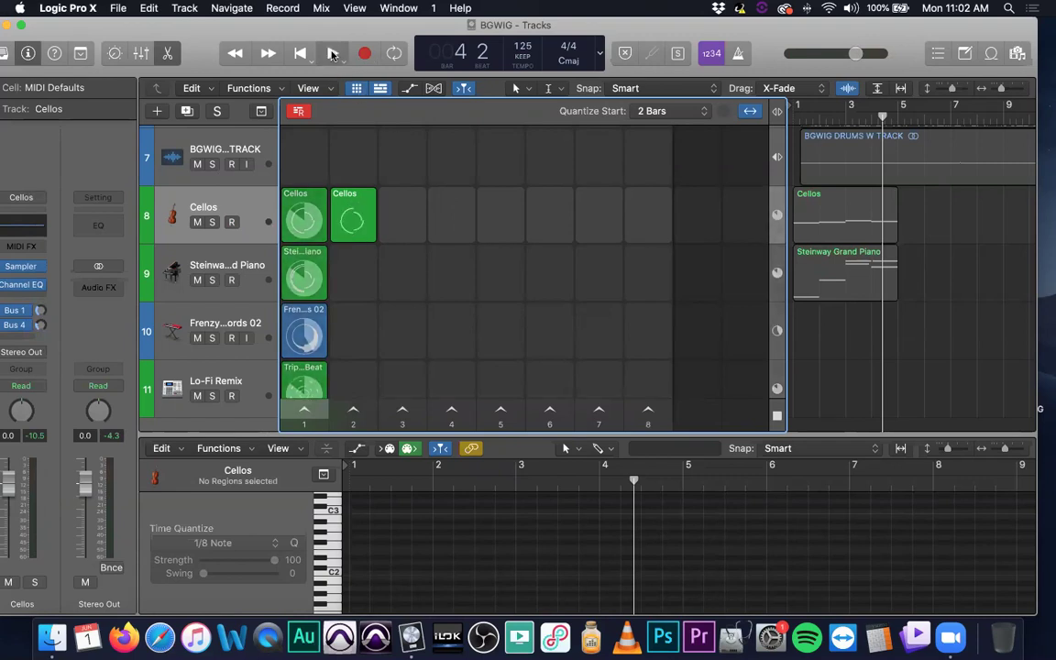
left_click(332, 54)
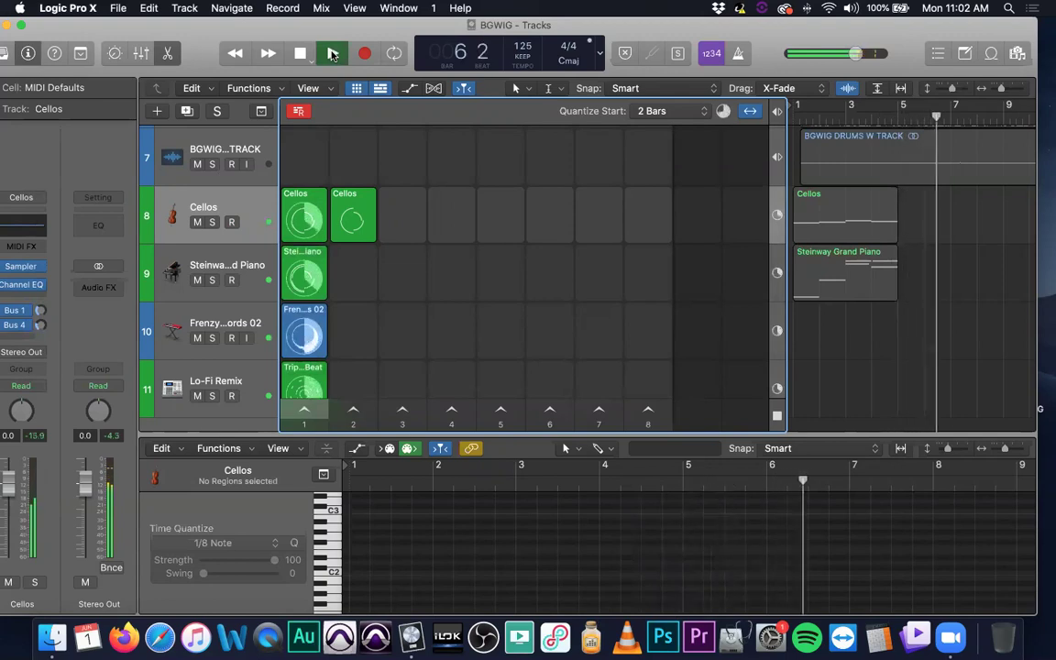
left_click(401, 217)
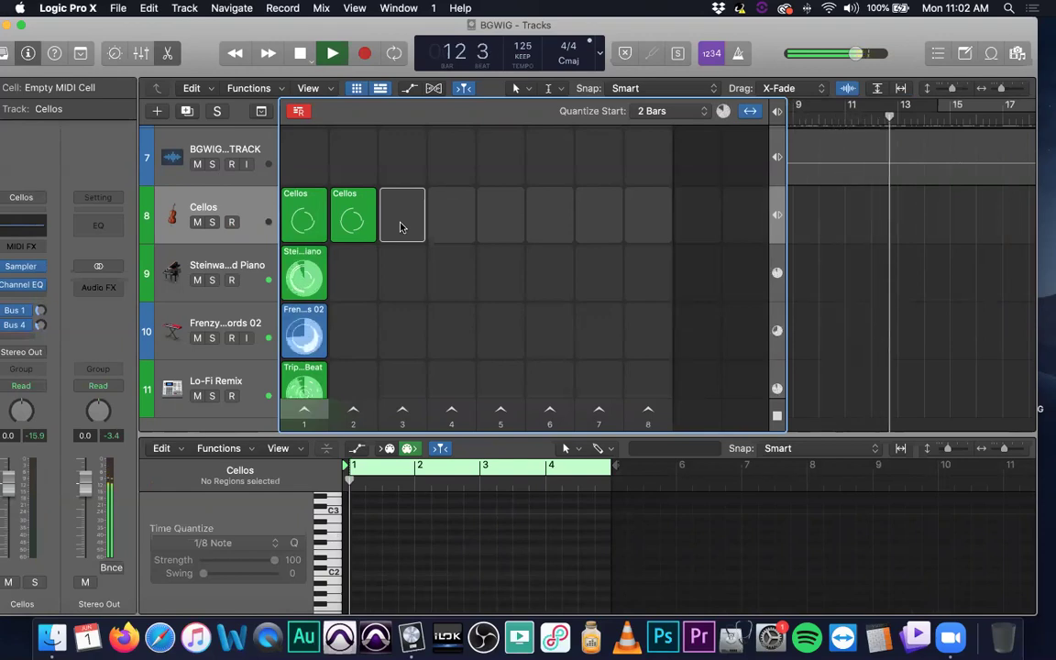
key("space")
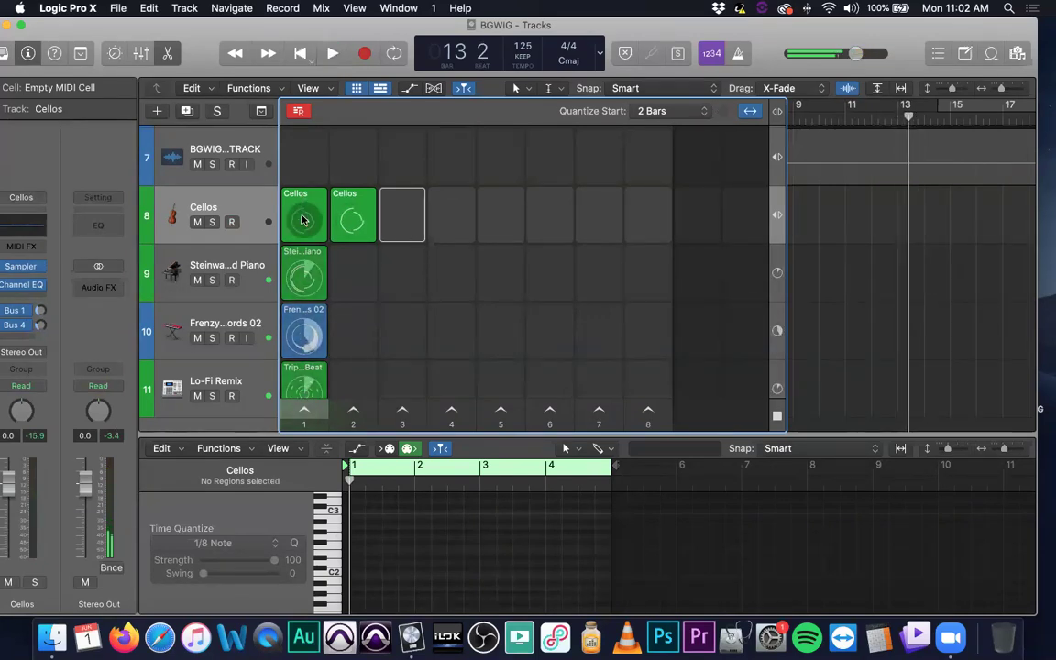
- Replace the Cellos track's scene 2 cell with a newly recorded four-bar MIDI pattern, with performance recording off and the track record-enabled
left_click(370, 199)
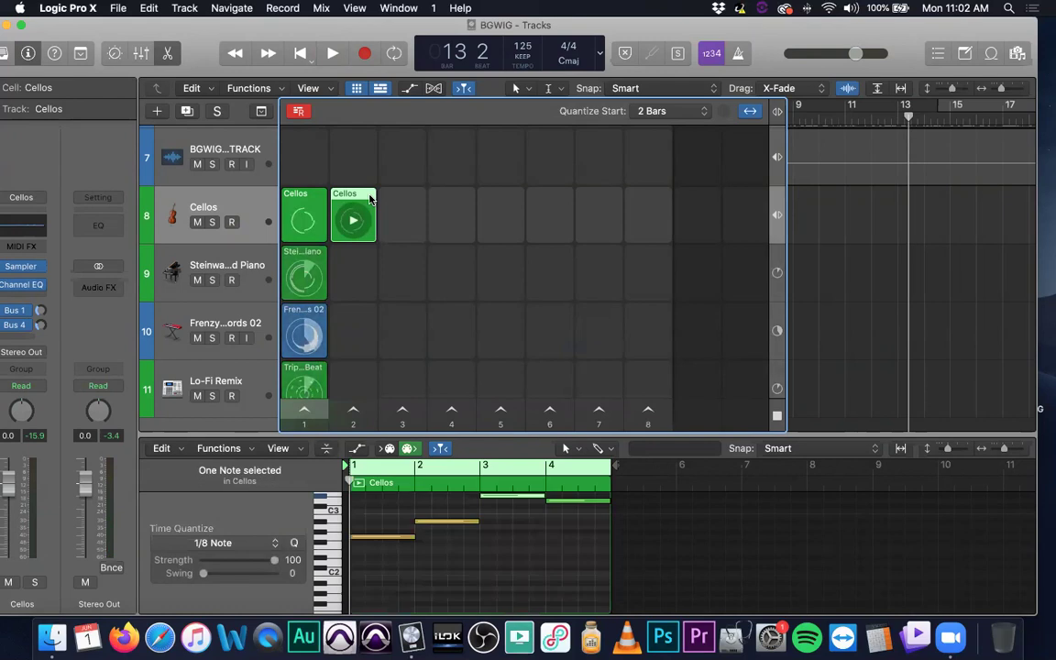
key("Delete")
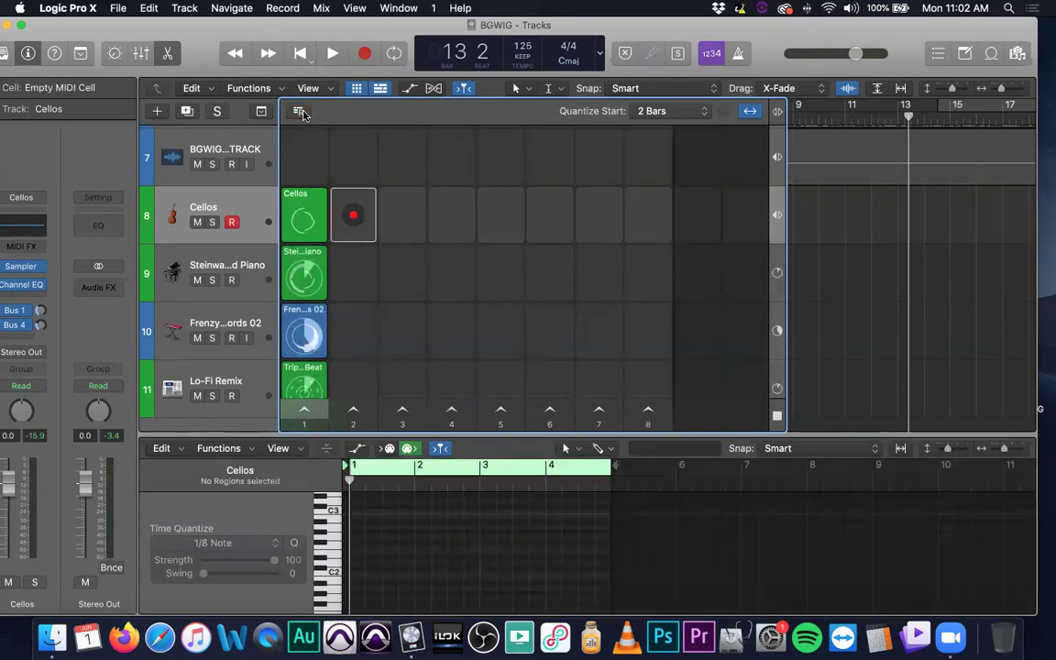
left_click(352, 217)
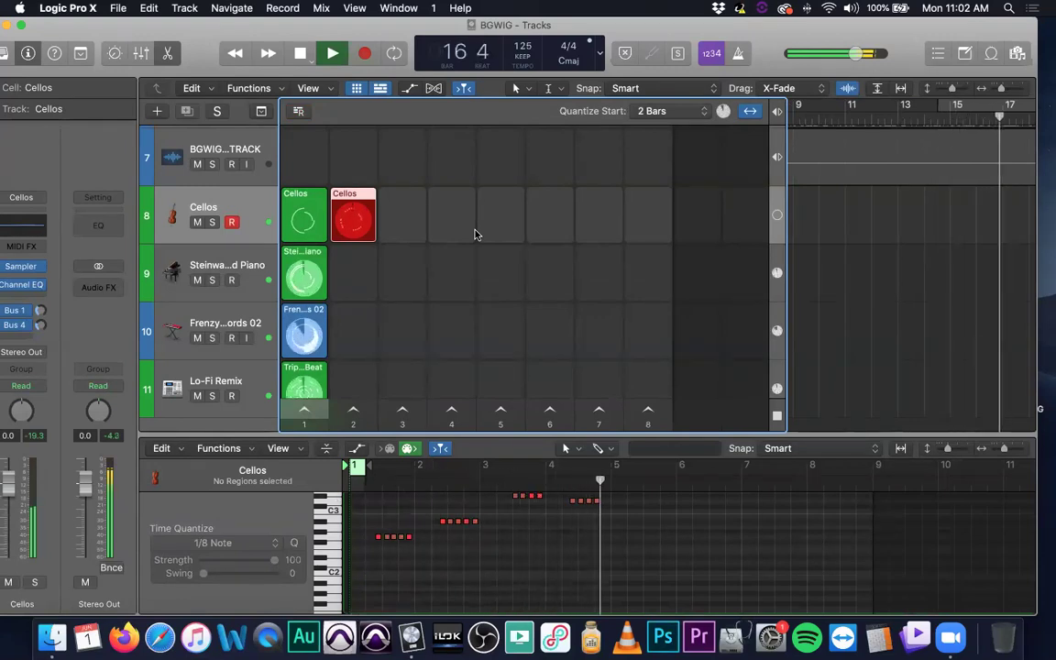
key("space")
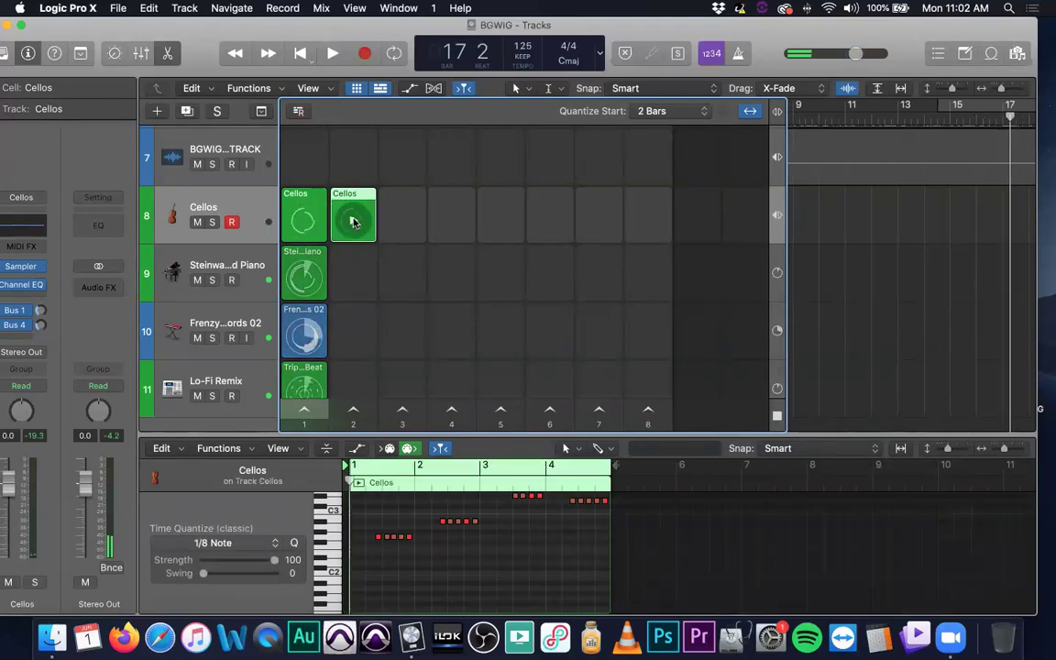
- Stop the piano, Frenzy chords and Lo-Fi Remix cells and audition the newly recorded Cellos scene 2 cell over the song
left_click(352, 221)
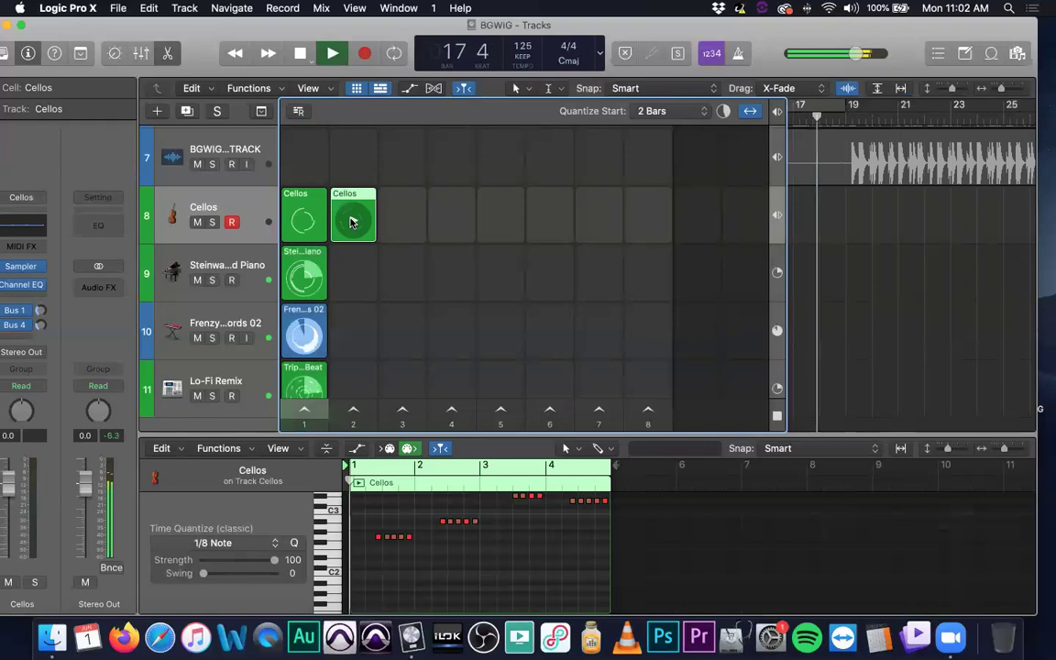
key("space")
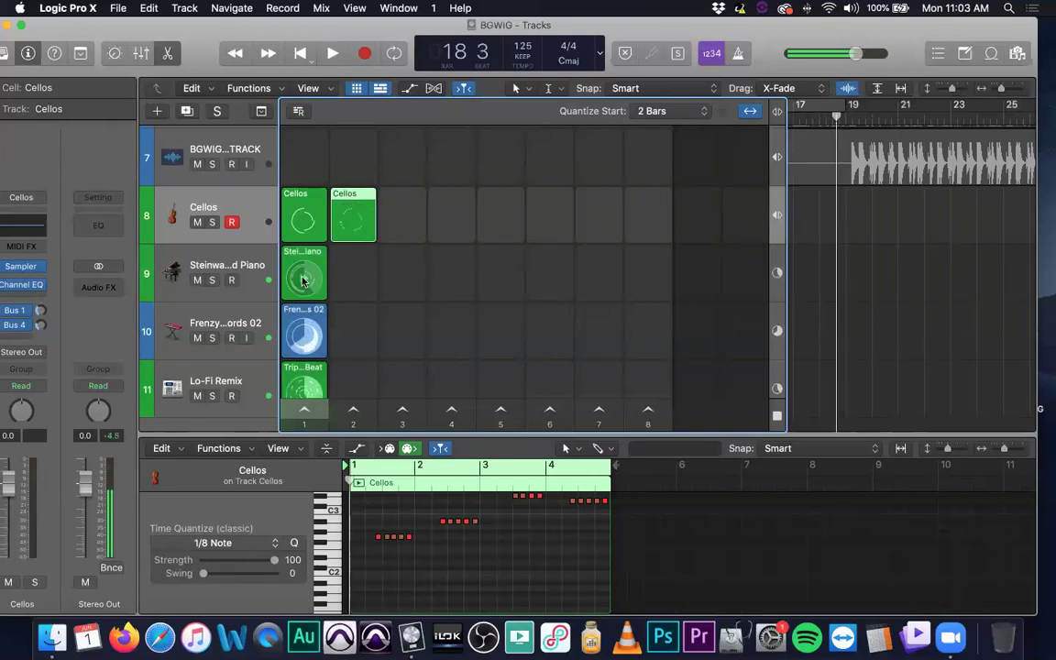
left_click(303, 332)
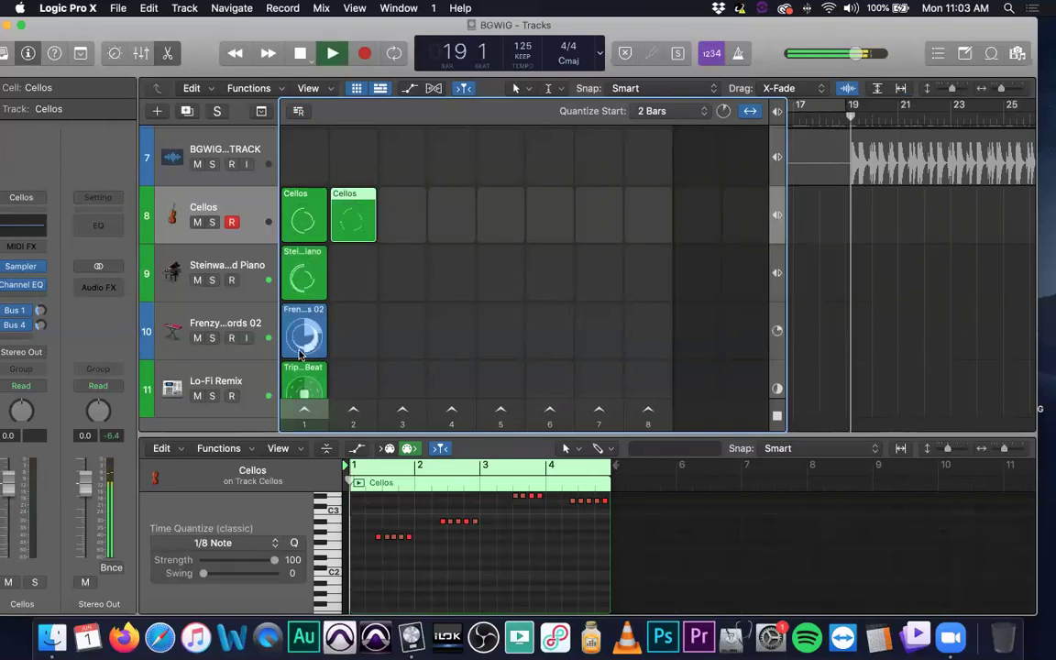
left_click(303, 383)
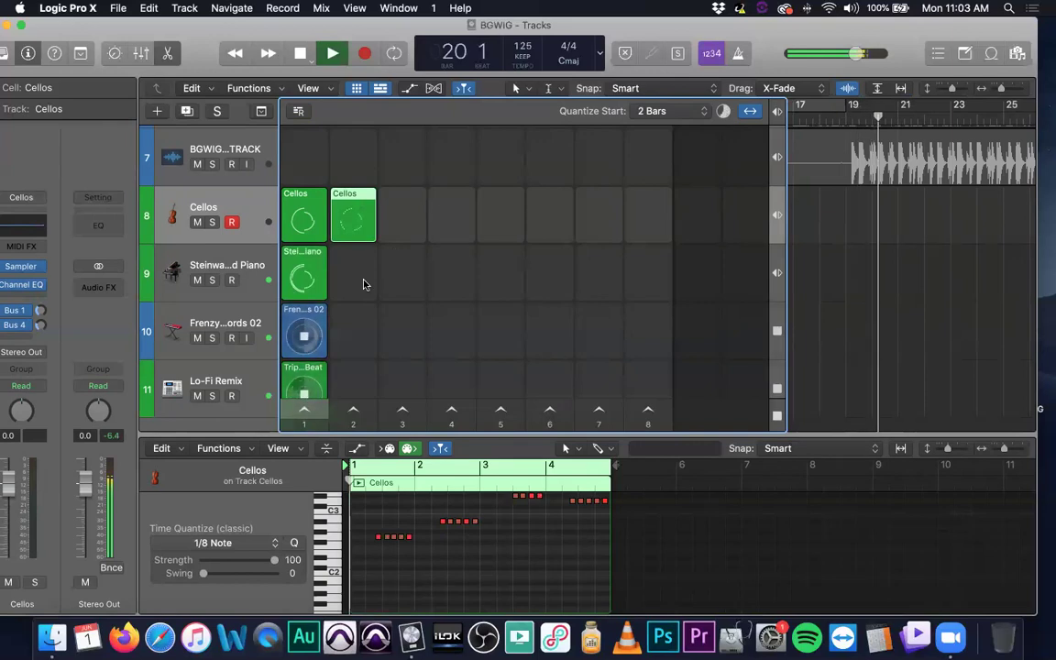
left_click(353, 221)
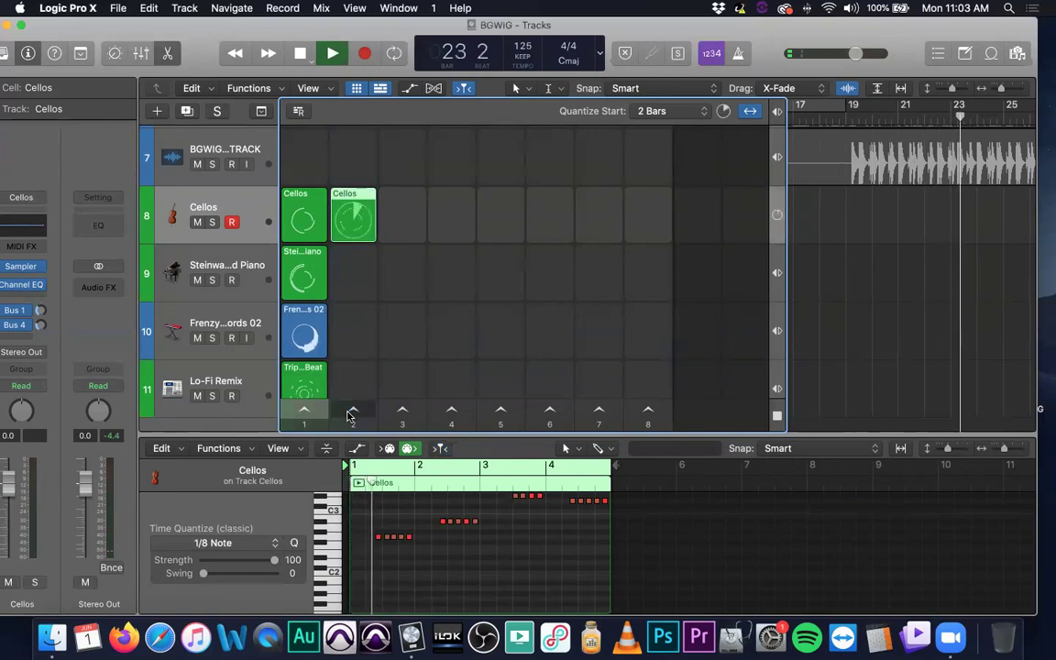
left_click(306, 412)
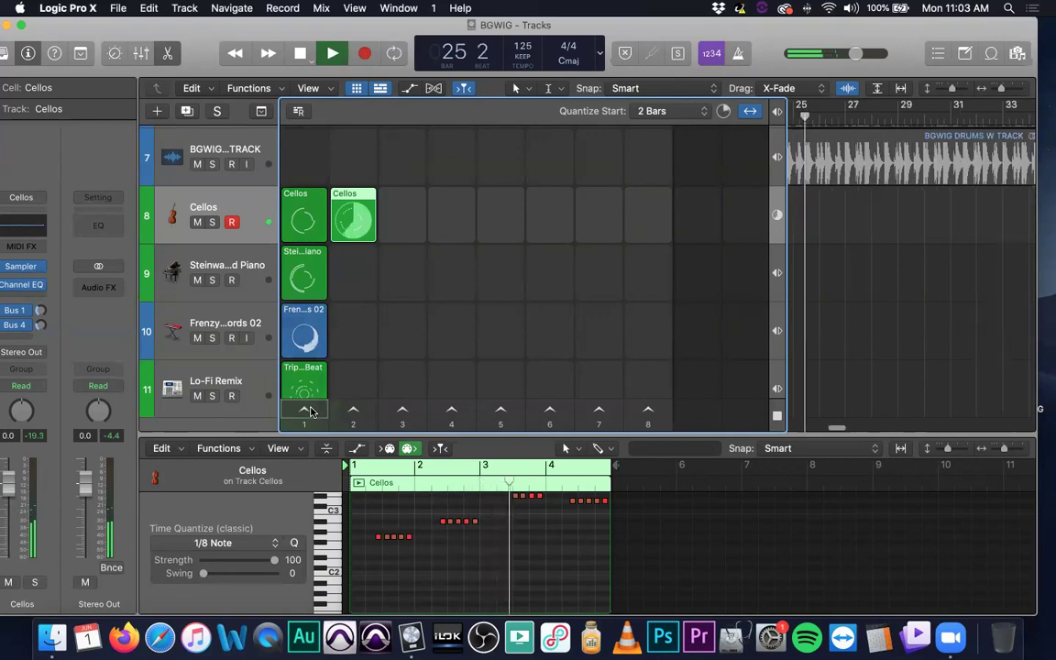
- Stop playback, select all notes in the Cellos scene 2 cell and quantize them to 1/16 Note
left_click(501, 555)
key("super+a")
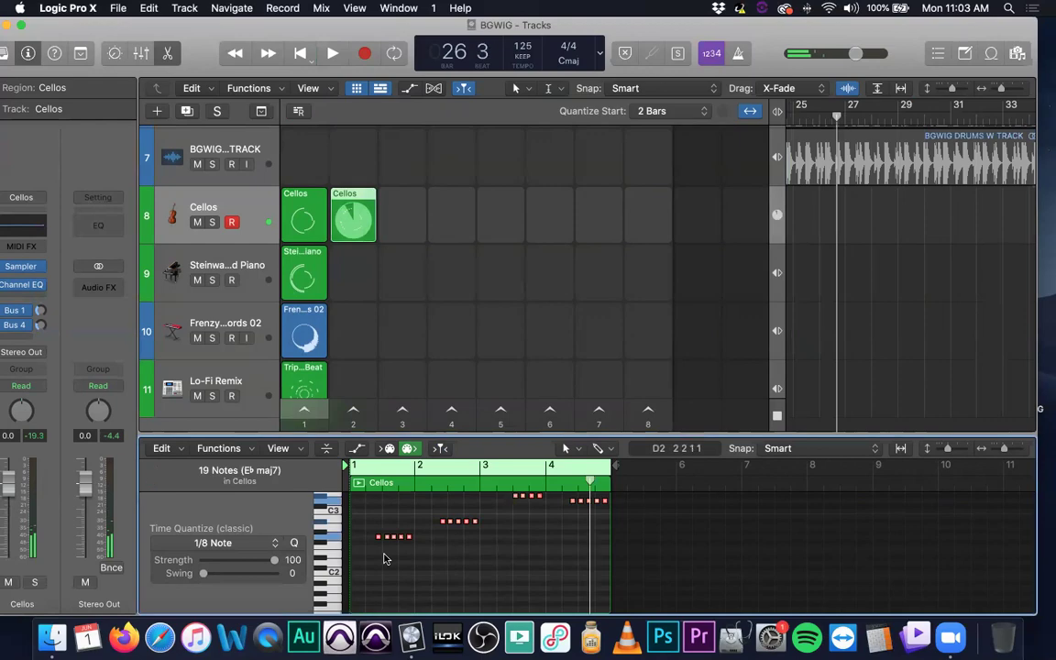
left_click(271, 543)
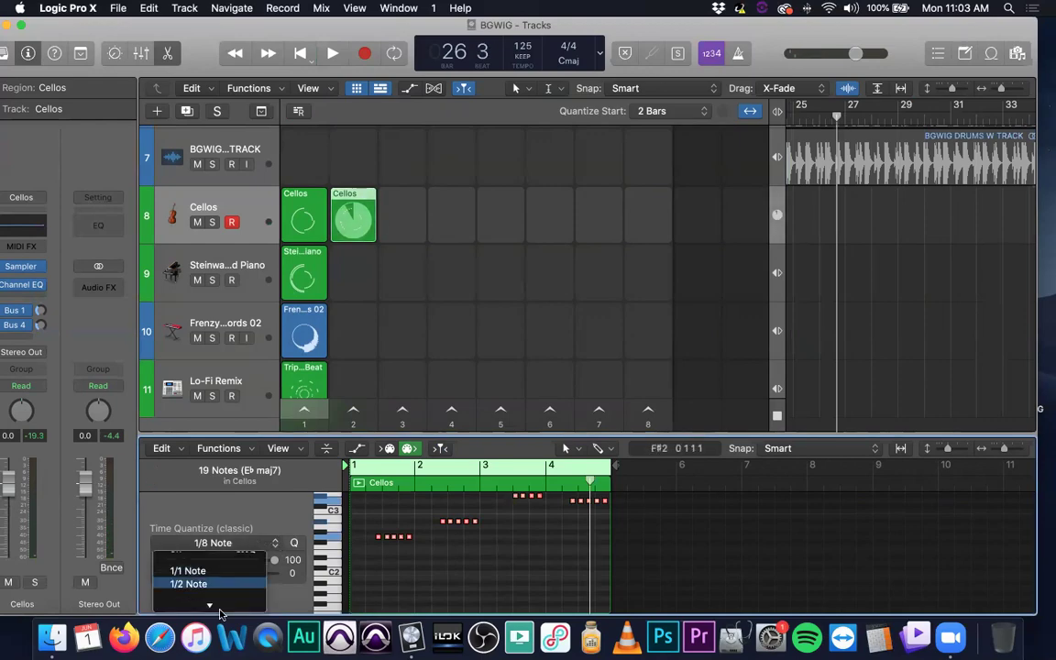
left_click(293, 512)
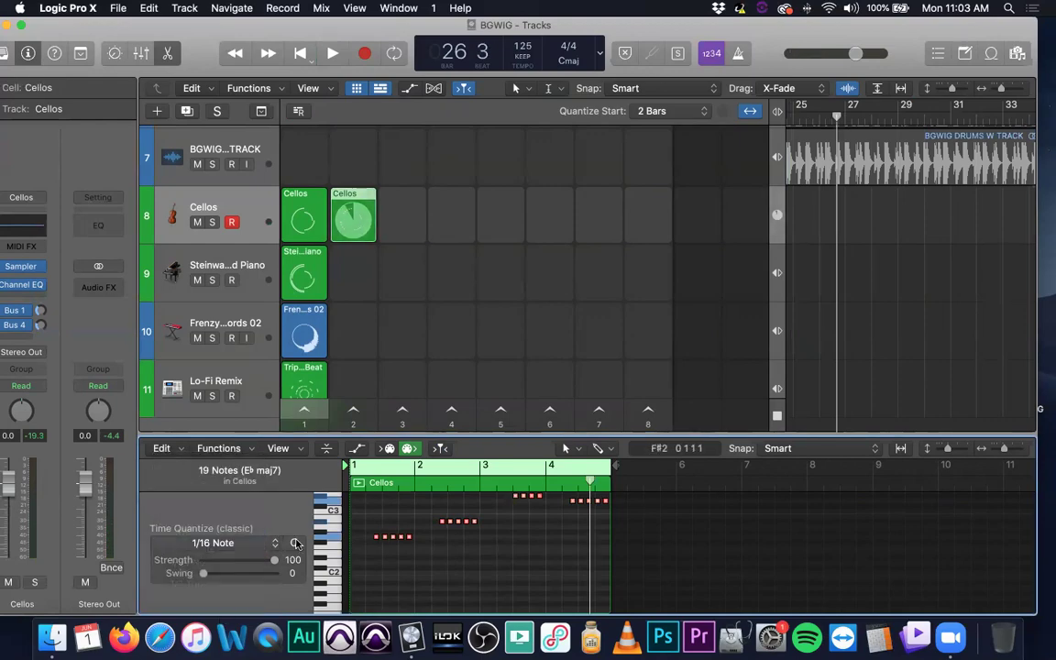
left_click(597, 358)
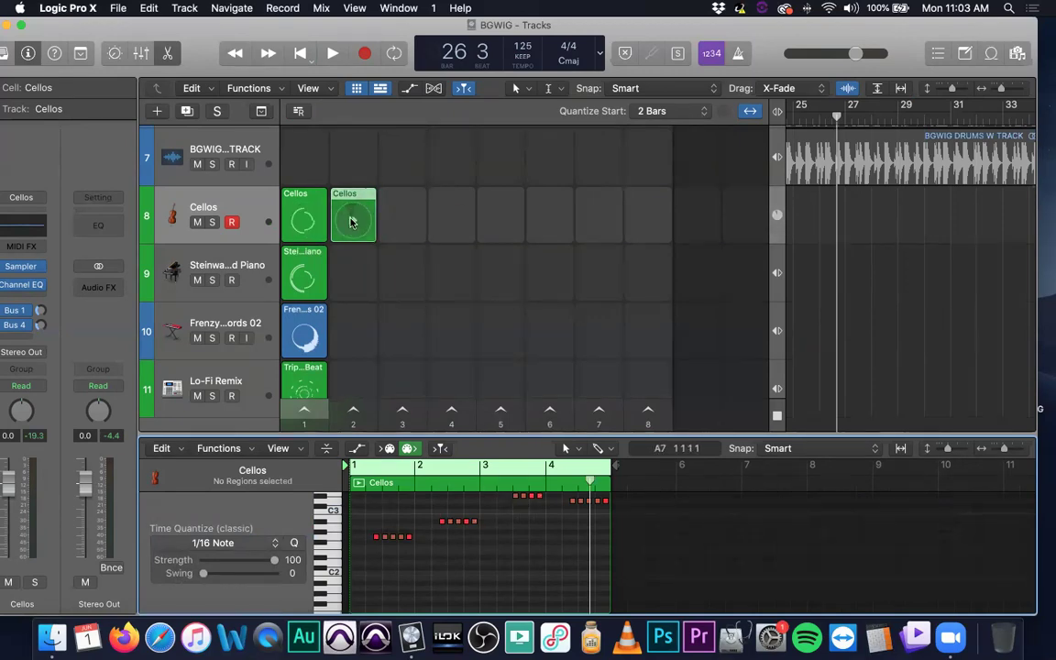
- Play scene 1 and alternate the Cellos track between its scene 2 and scene 1 cells, stopping playback at the end
left_click(306, 421)
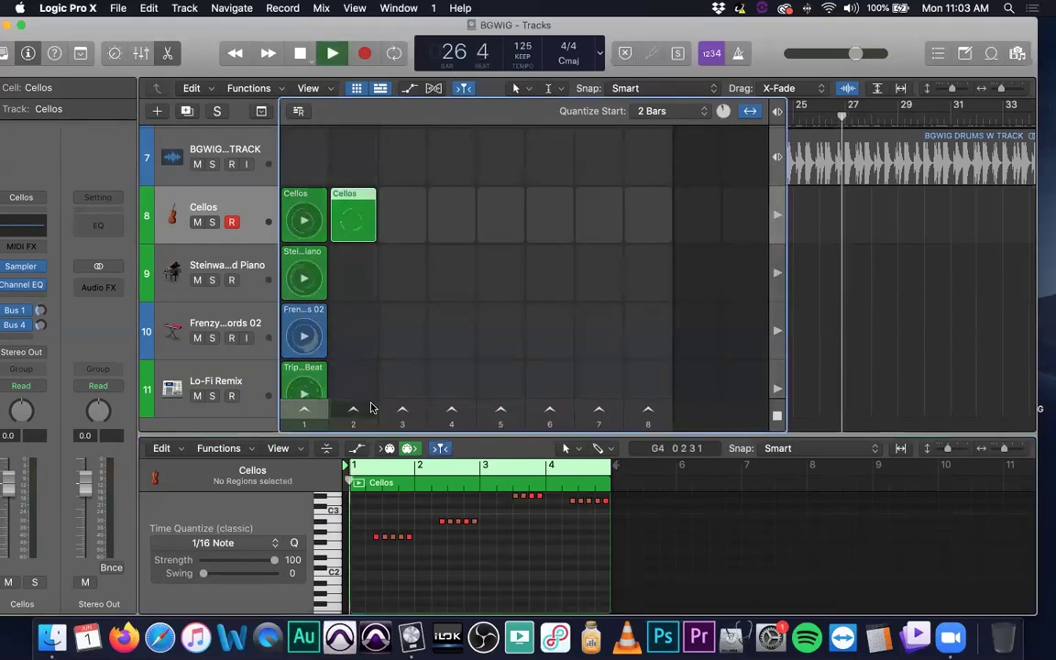
left_click(356, 223)
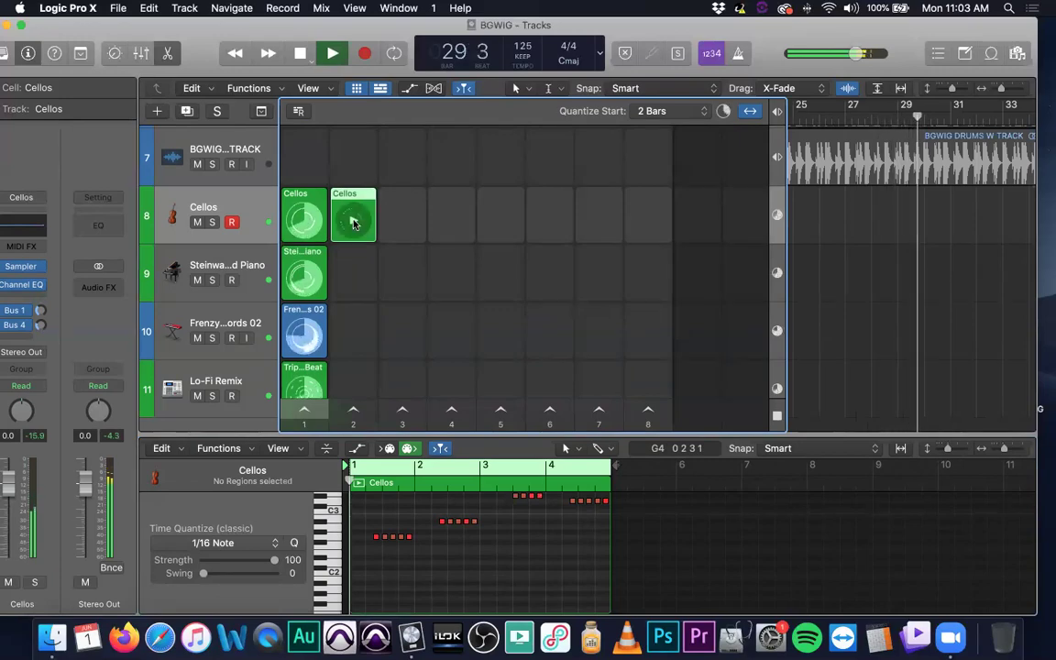
left_click(353, 222)
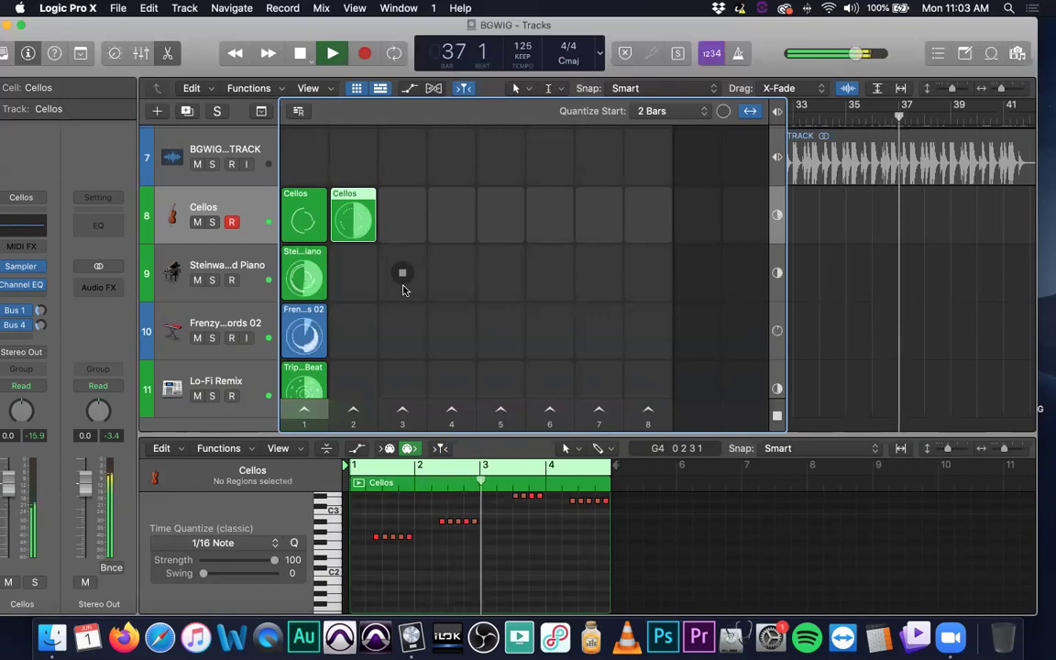
left_click(303, 217)
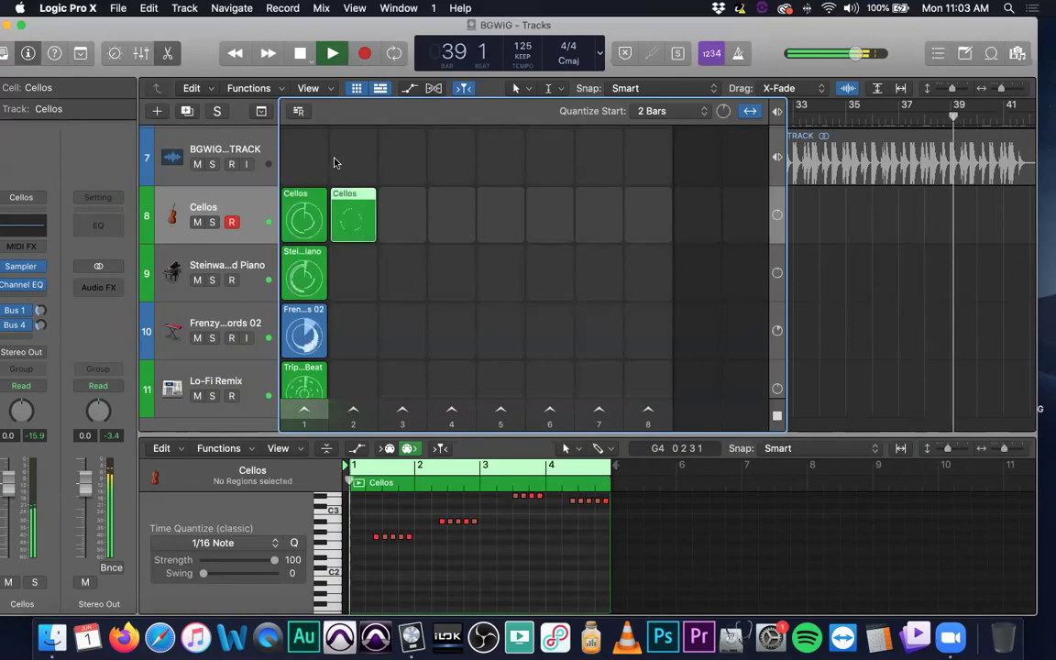
left_click(354, 222)
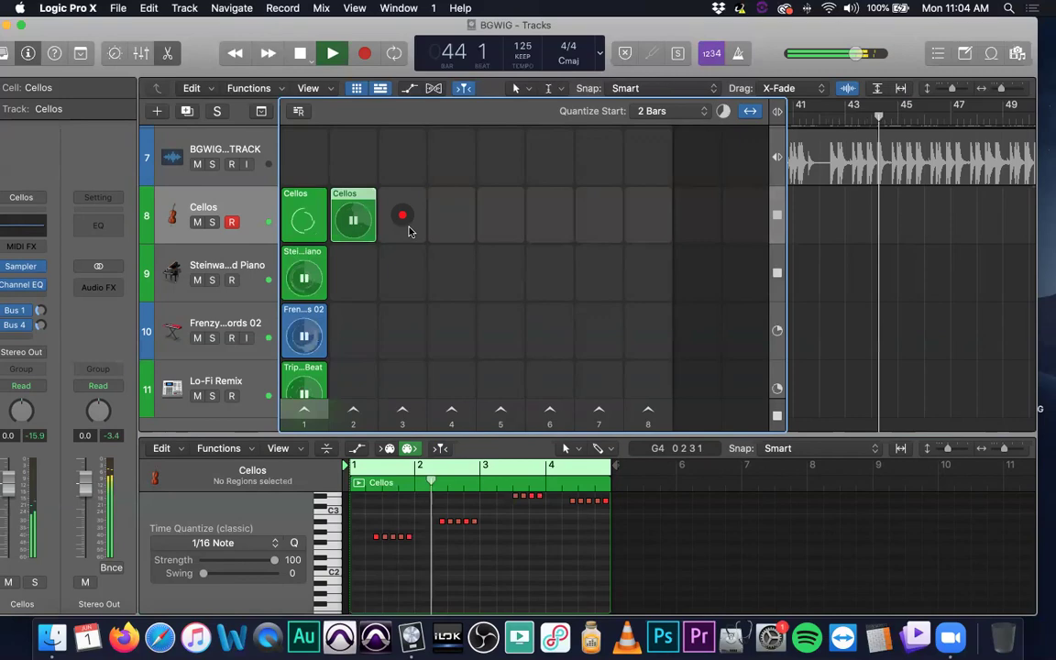
key("space")
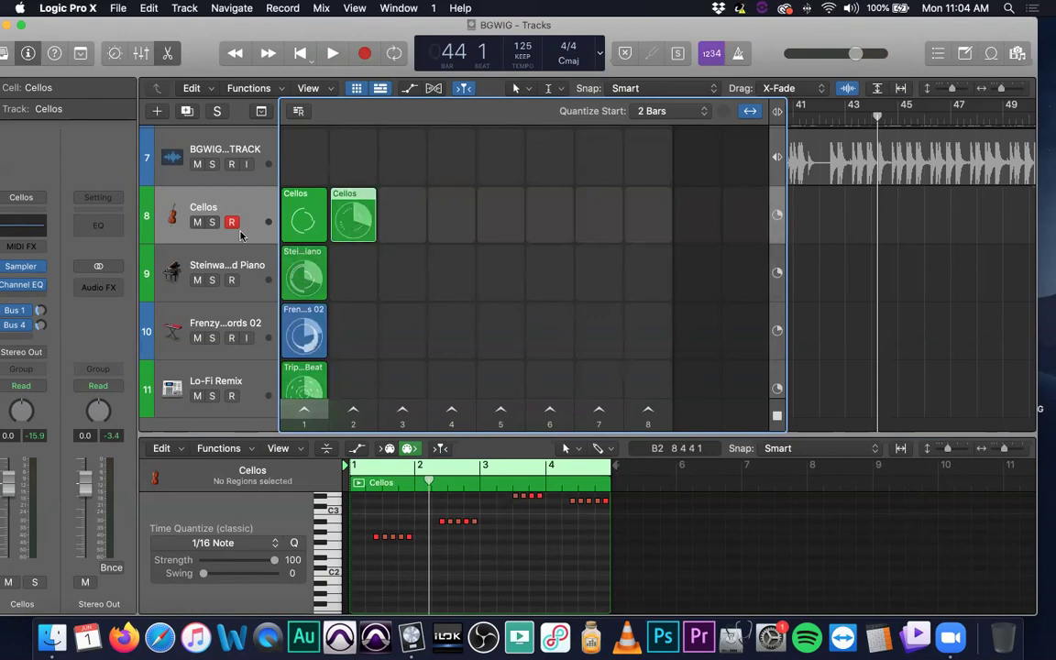
- Move the project window fully onto the screen and postpone the Trend Micro protection notification, leaving the Cellos instrument window closed
left_click_drag(235, 30, 251, 31)
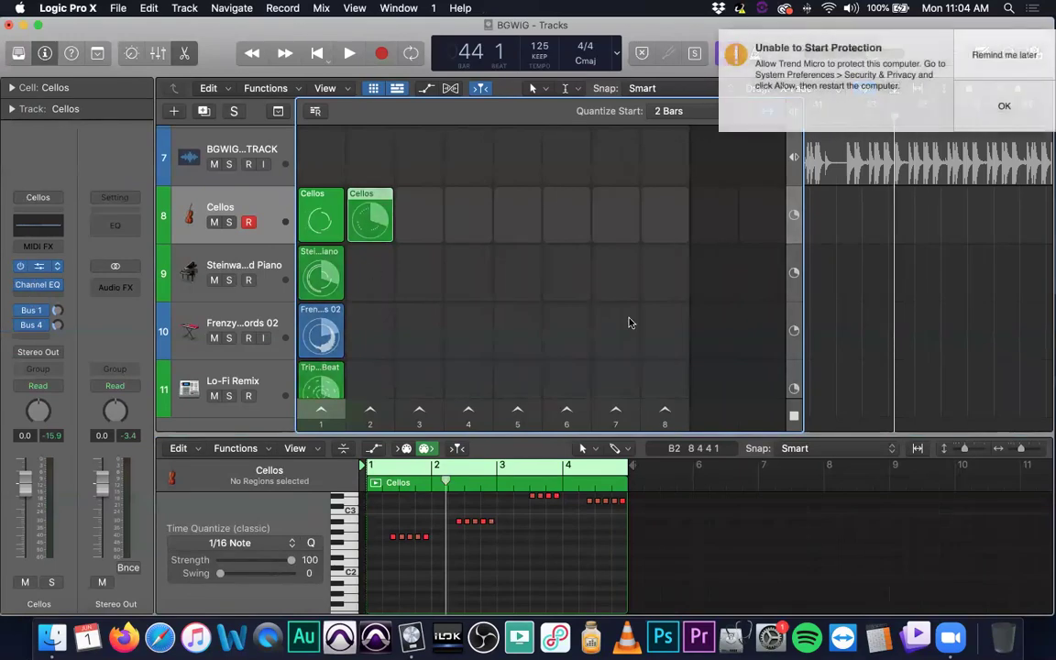
key("v")
left_click_drag(685, 204, 415, 72)
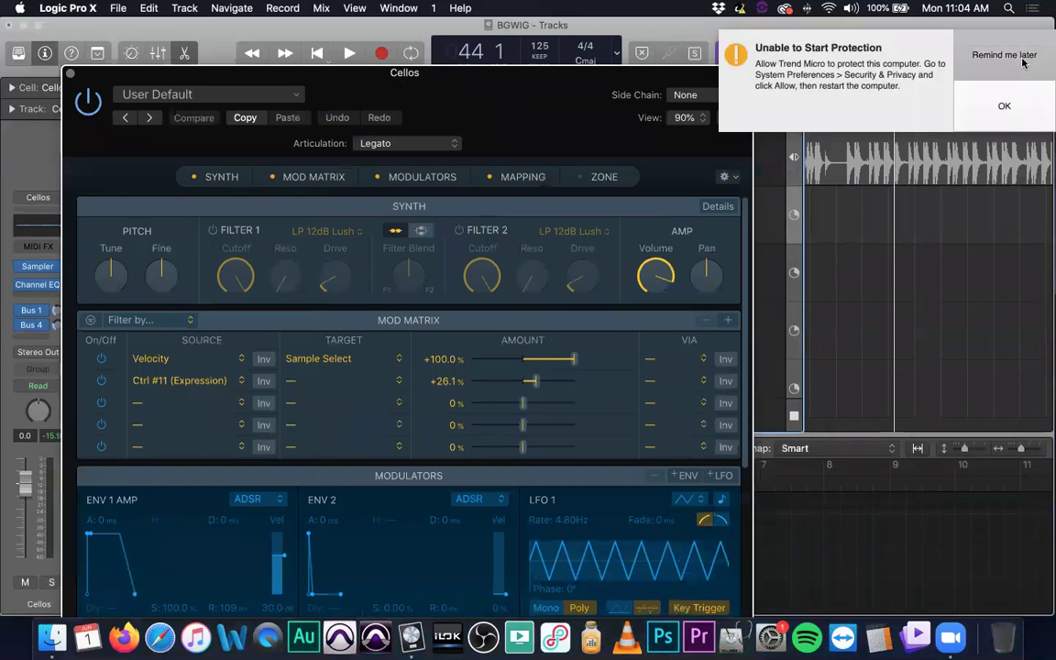
left_click(1043, 51)
left_click(393, 87)
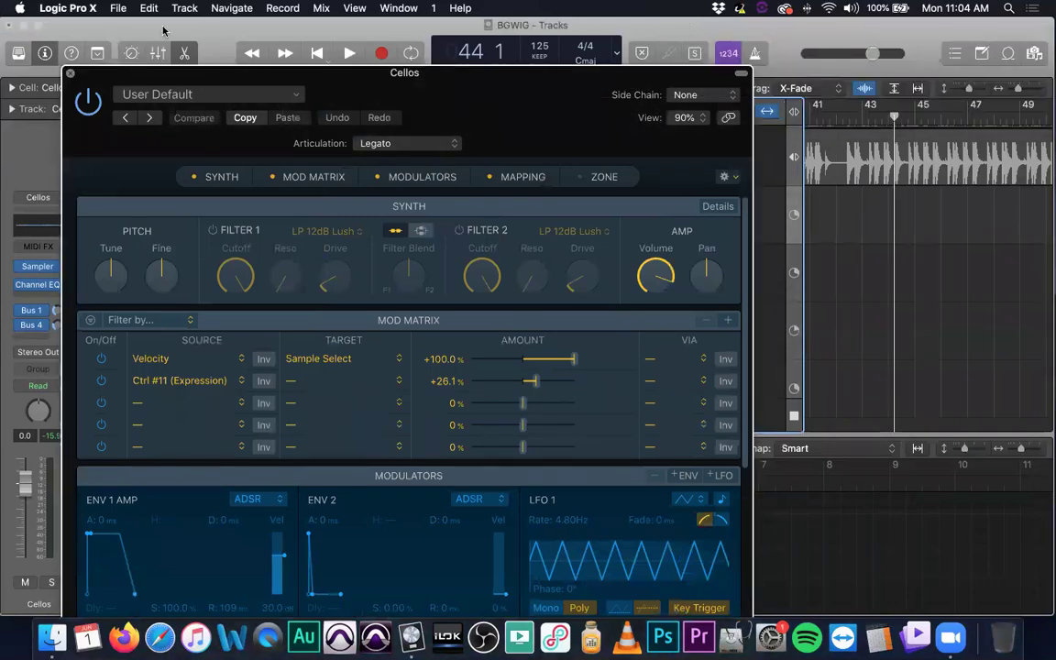
left_click(71, 73)
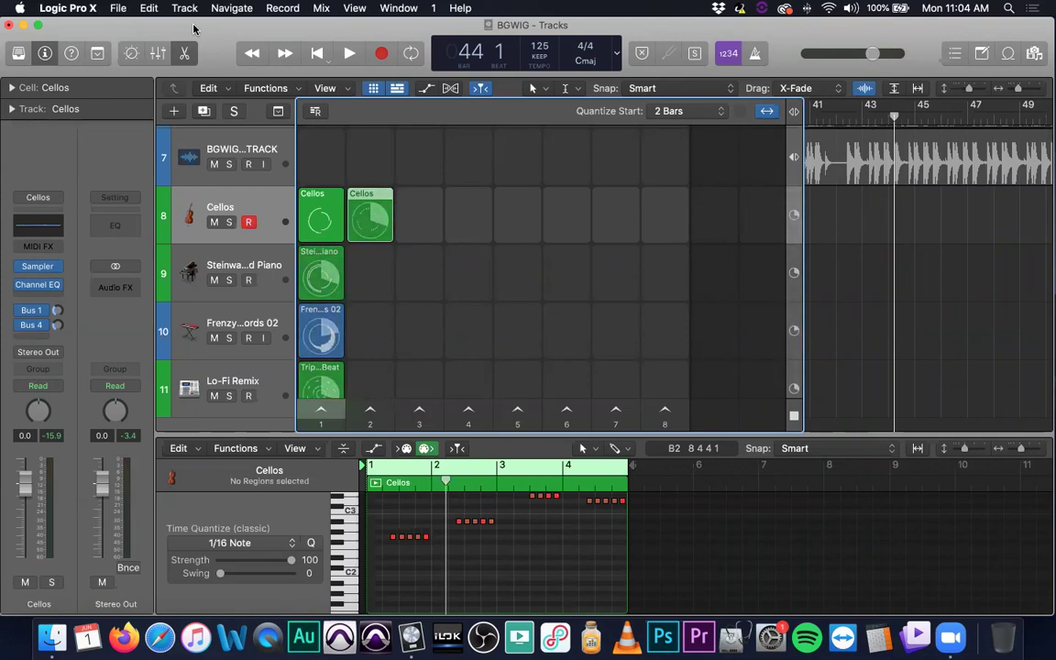
- Bring up the options for ending or leaving the screen-share meeting
left_click(942, 280)
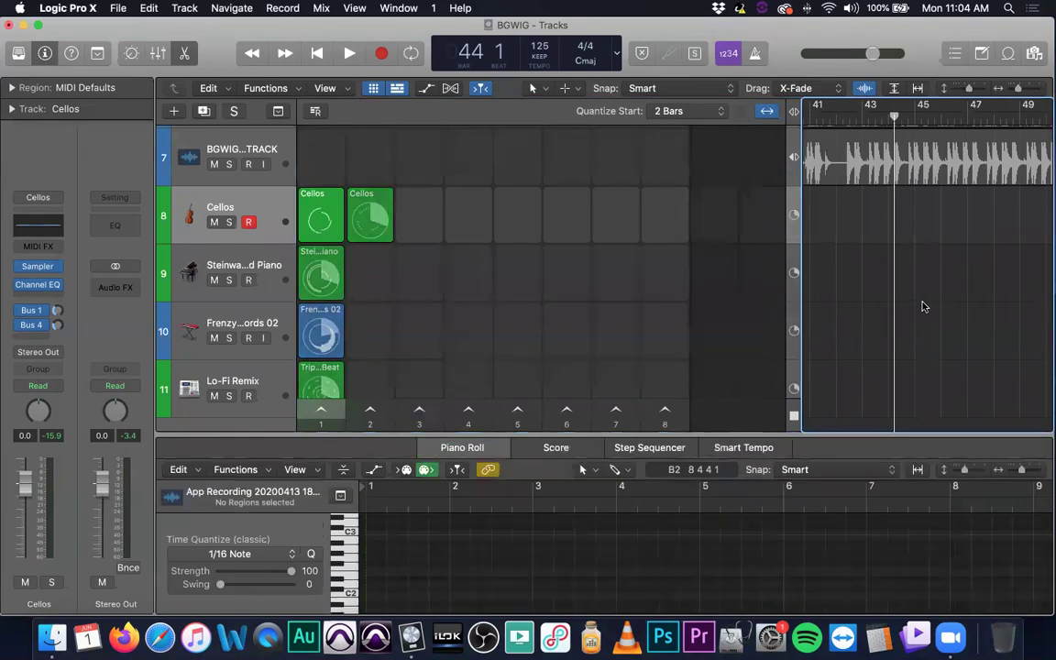
left_click(562, 254)
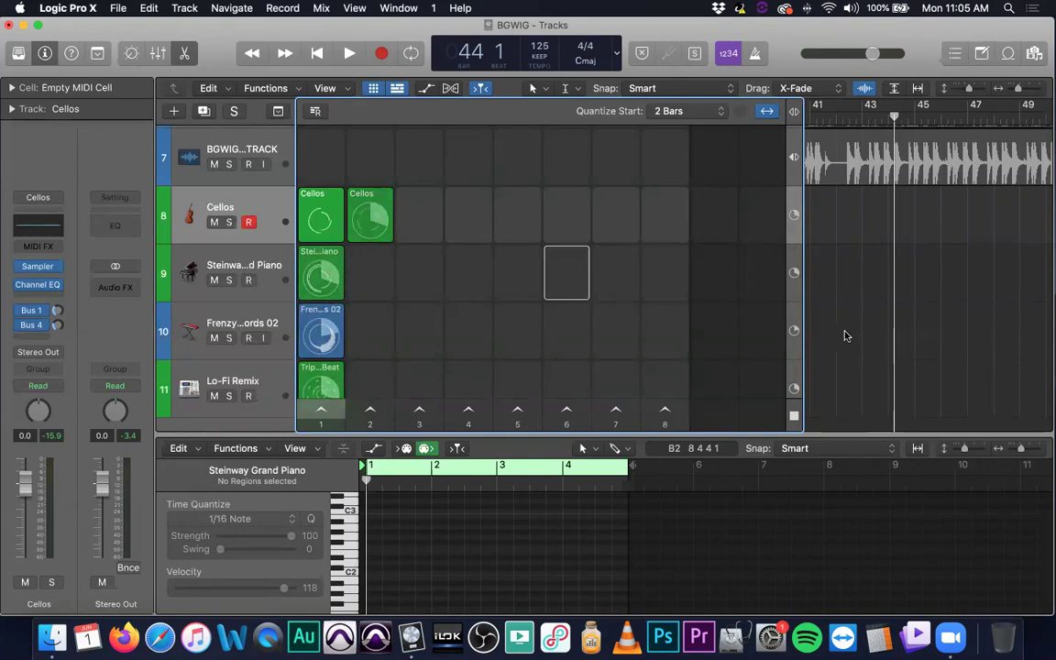
key("super+w")
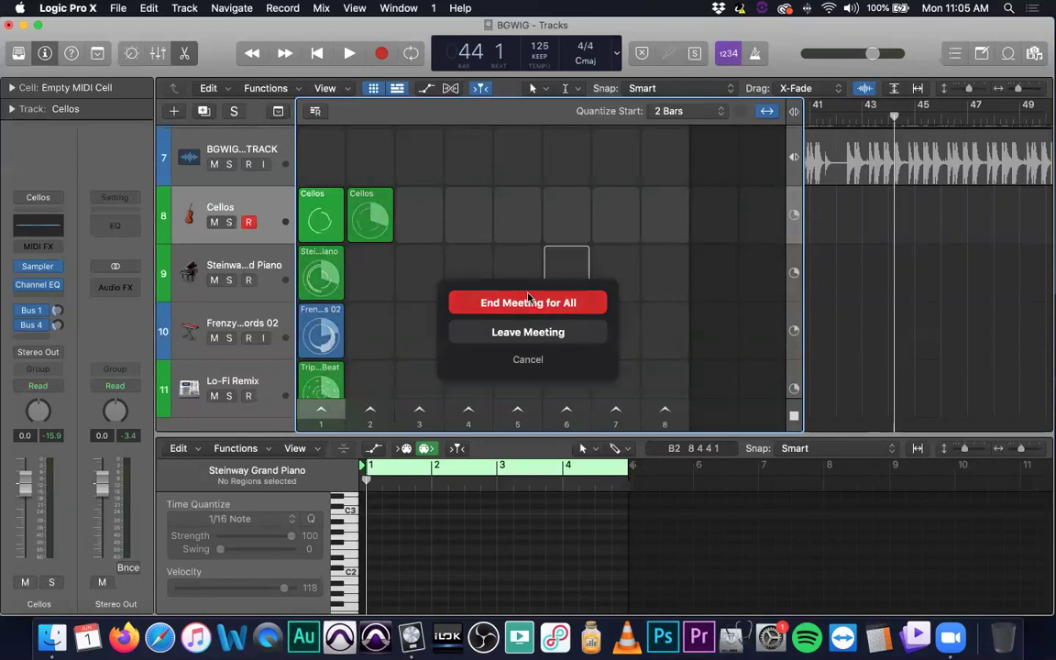